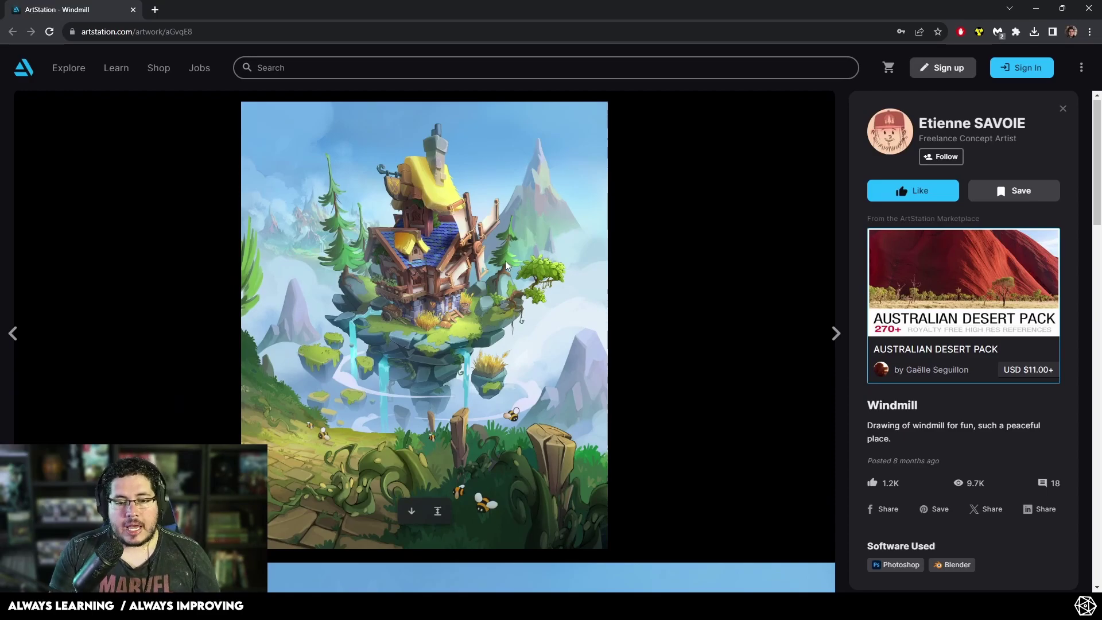
Step: Look over the full Windmill artwork, from the rooftop and house down to the foreground path
{"action": "scroll", "coordinate": [450, 295], "scroll_direction": "down", "scroll_amount": 8}
{"action": "scroll", "coordinate": [450, 295], "scroll_direction": "down", "scroll_amount": 2}
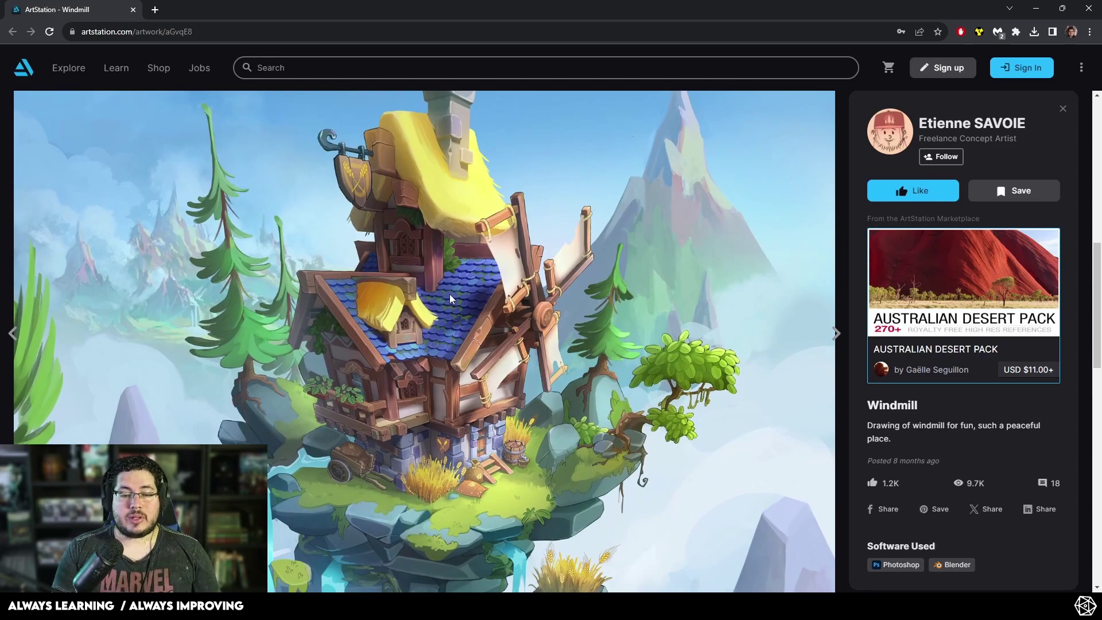
{"action": "scroll", "coordinate": [450, 298], "scroll_direction": "down", "scroll_amount": 4}
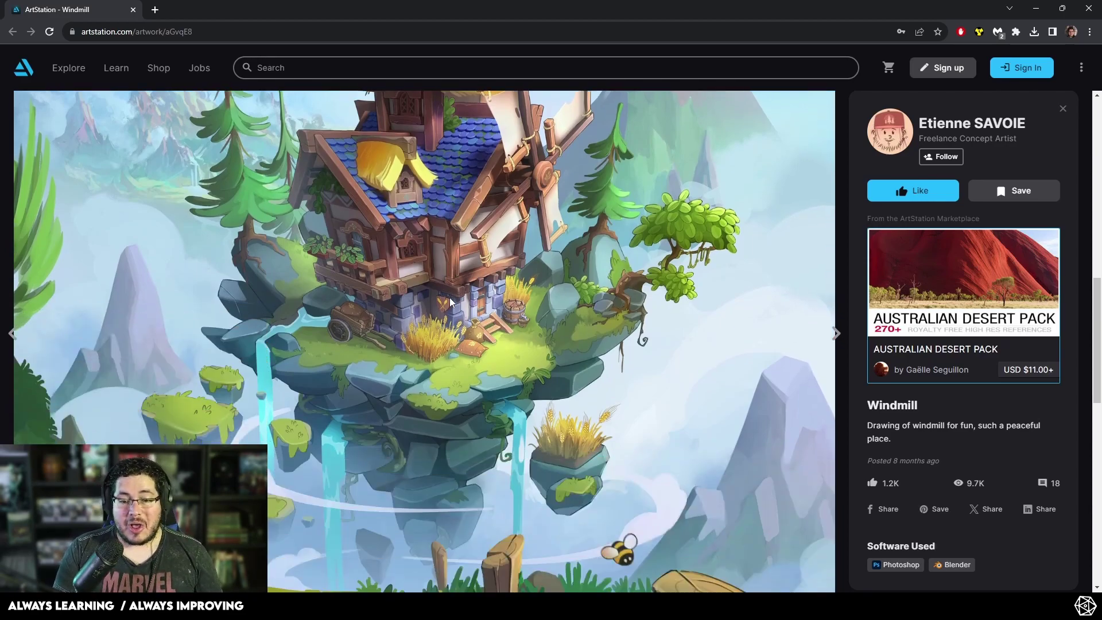
{"action": "scroll", "coordinate": [456, 292], "scroll_direction": "up", "scroll_amount": 4}
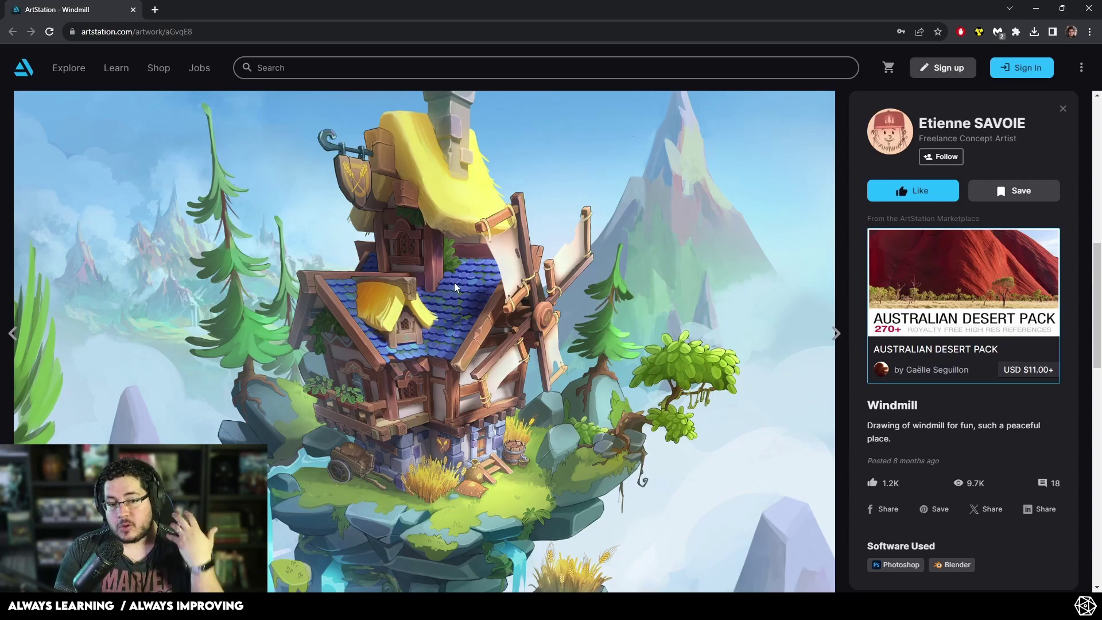
{"action": "scroll", "coordinate": [453, 282], "scroll_direction": "up", "scroll_amount": 2}
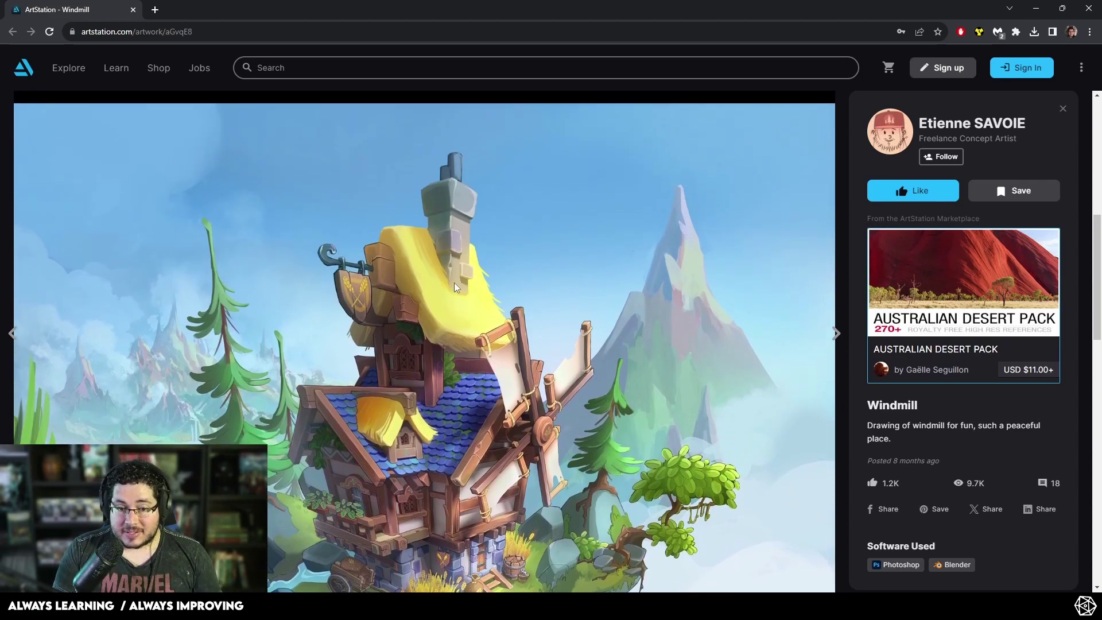
{"action": "scroll", "coordinate": [453, 282], "scroll_direction": "down", "scroll_amount": 4}
{"action": "scroll", "coordinate": [453, 281], "scroll_direction": "up", "scroll_amount": 3}
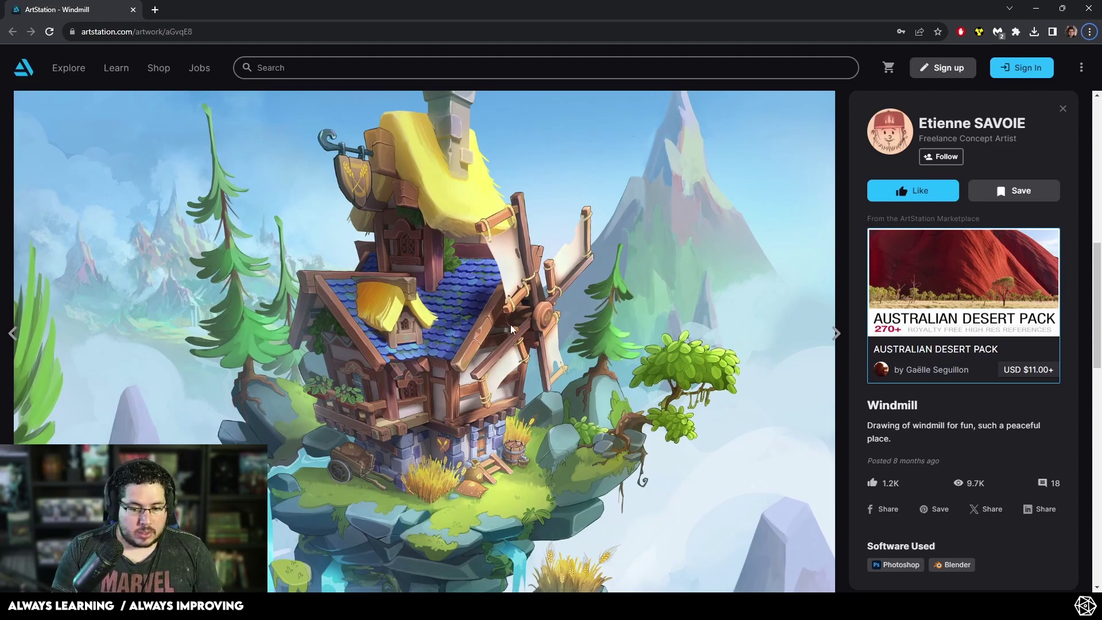
{"action": "scroll", "coordinate": [476, 241], "scroll_direction": "down", "scroll_amount": 4}
{"action": "scroll", "coordinate": [477, 238], "scroll_direction": "down", "scroll_amount": 4}
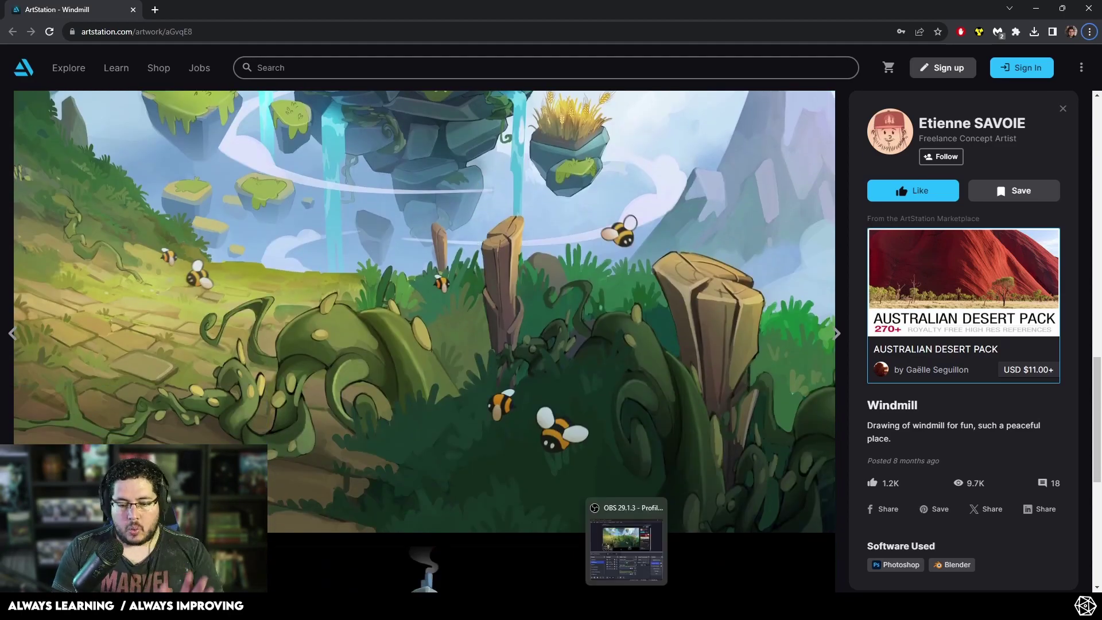
Step: Switch to Photoshop and add a new empty layer above the existing layers of the windmill document
{"action": "left_click", "coordinate": [652, 606]}
{"action": "left_click", "coordinate": [1026, 465]}
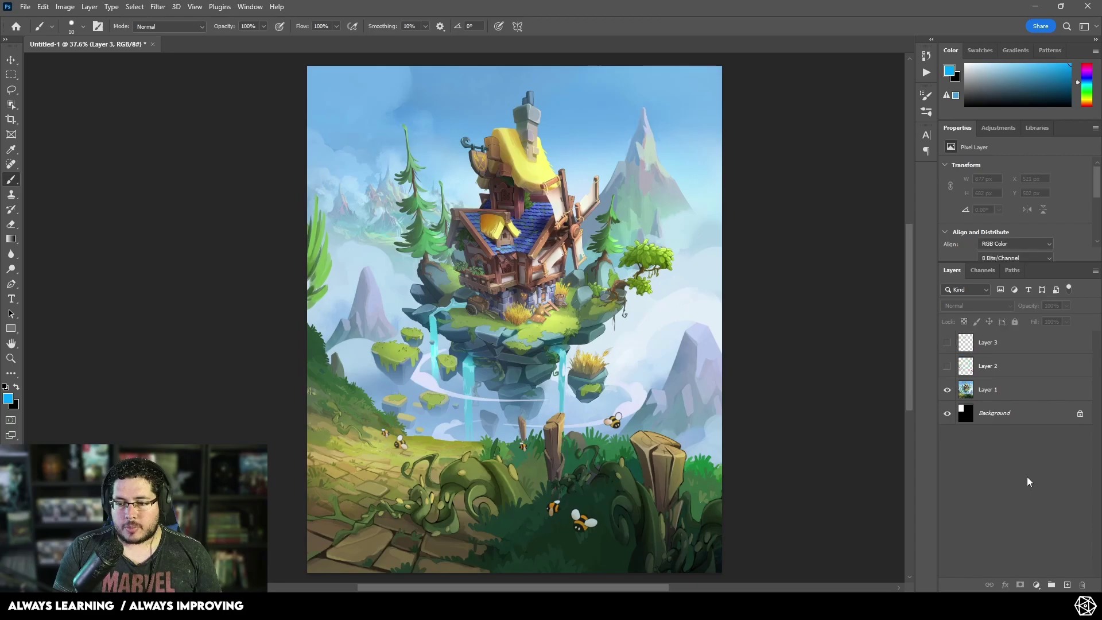
{"action": "left_click", "coordinate": [1067, 584]}
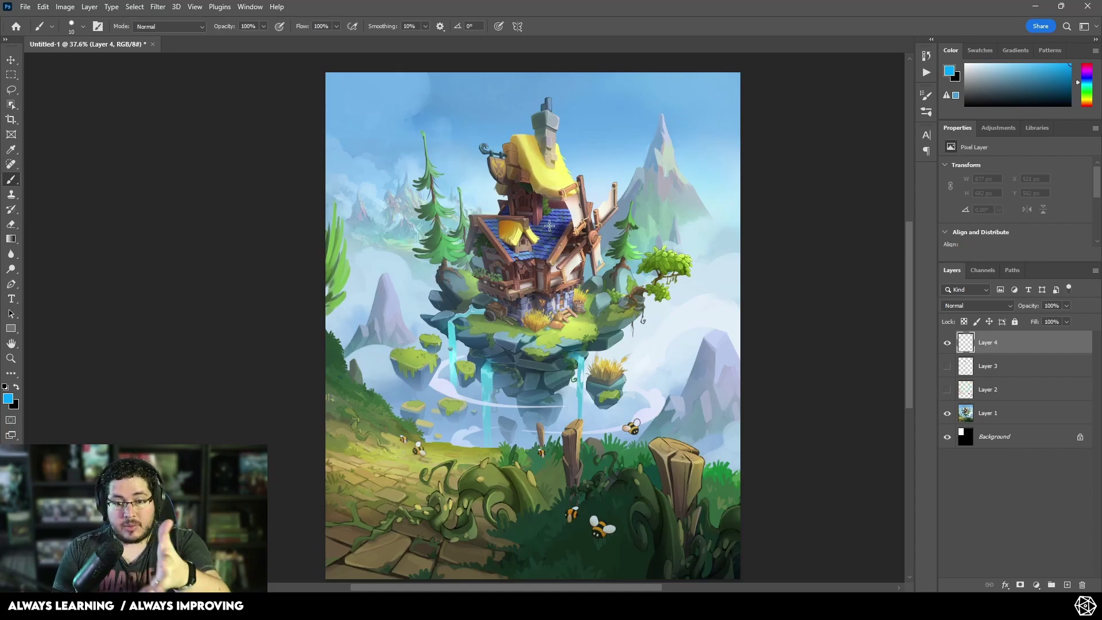
Step: Examine the windmill painting up close, from the foreground plants and floating island up to the house
{"action": "scroll", "coordinate": [598, 508], "scroll_direction": "up", "scroll_amount": 3, "text": "alt"}
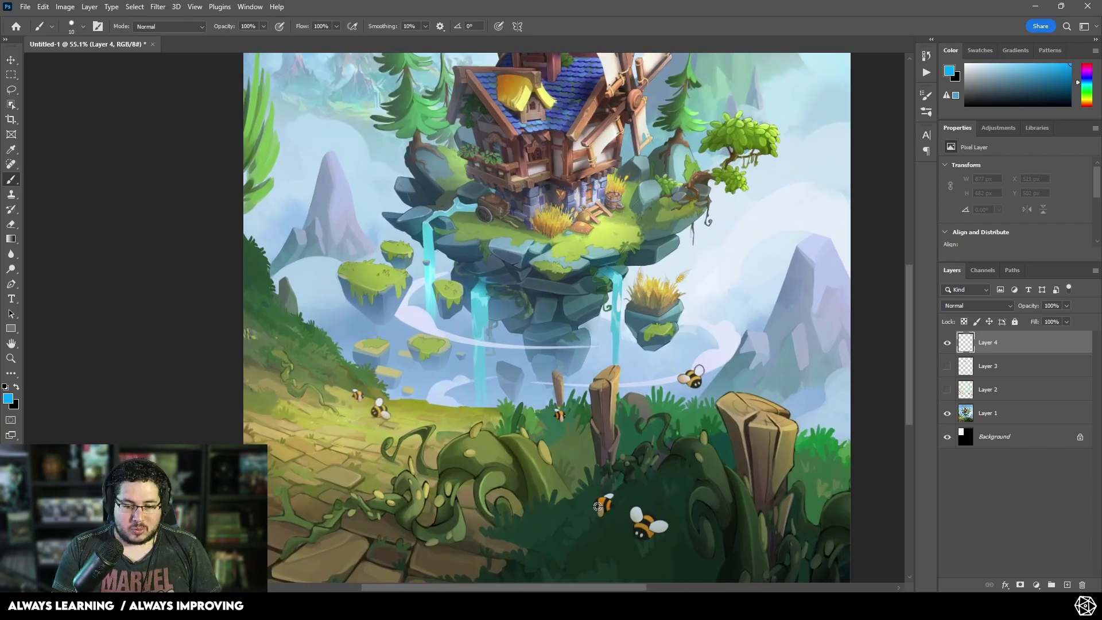
{"action": "scroll", "coordinate": [602, 506], "scroll_direction": "up", "scroll_amount": 3, "text": "alt"}
{"action": "left_click_drag", "start_coordinate": [663, 482], "coordinate": [614, 344]}
{"action": "scroll", "coordinate": [632, 385], "scroll_direction": "down", "scroll_amount": 6, "text": "alt"}
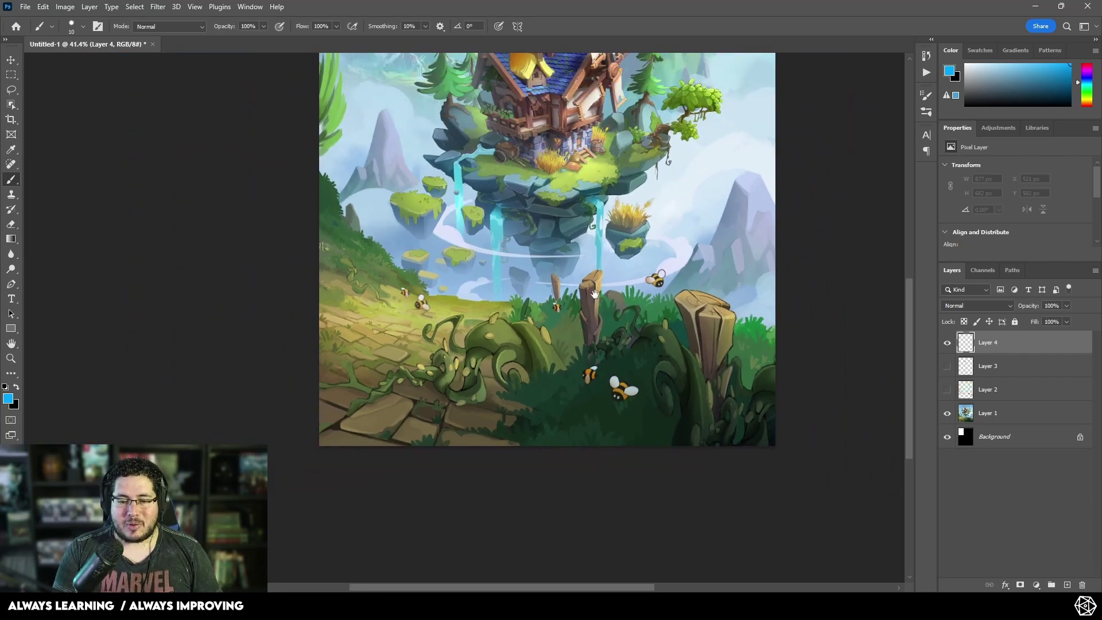
{"action": "left_click_drag", "start_coordinate": [594, 294], "coordinate": [587, 409]}
{"action": "scroll", "coordinate": [567, 211], "scroll_direction": "up", "scroll_amount": 2, "text": "alt"}
{"action": "left_click_drag", "start_coordinate": [610, 164], "coordinate": [552, 265]}
{"action": "scroll", "coordinate": [552, 264], "scroll_direction": "down", "scroll_amount": 1, "text": "alt"}
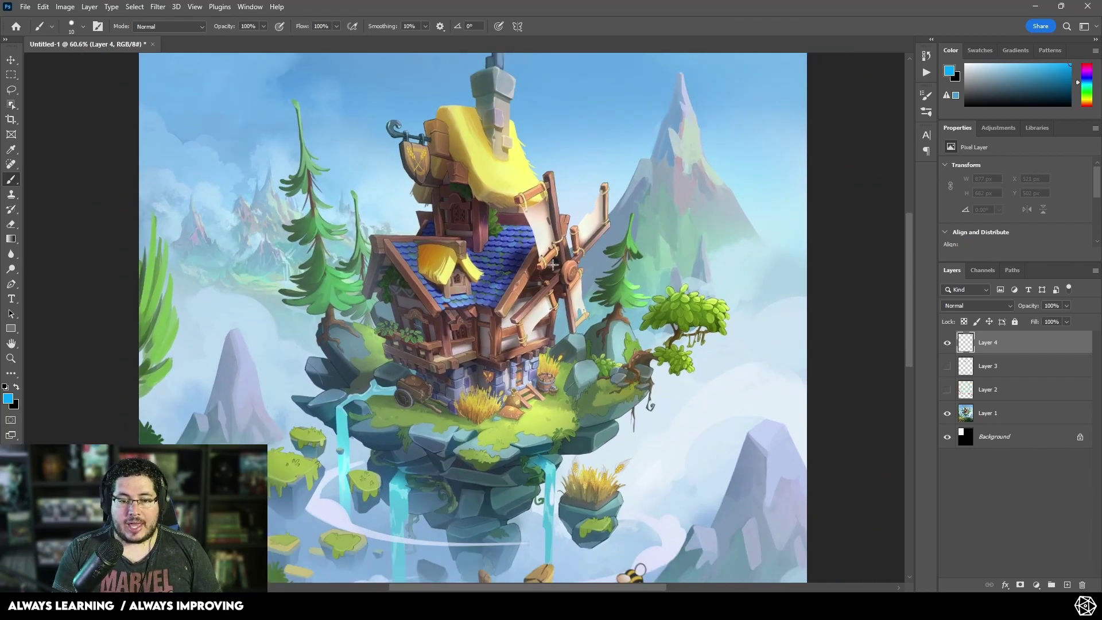
{"action": "scroll", "coordinate": [553, 265], "scroll_direction": "down", "scroll_amount": 1, "text": "alt"}
{"action": "scroll", "coordinate": [553, 265], "scroll_direction": "up", "scroll_amount": 2, "text": "alt"}
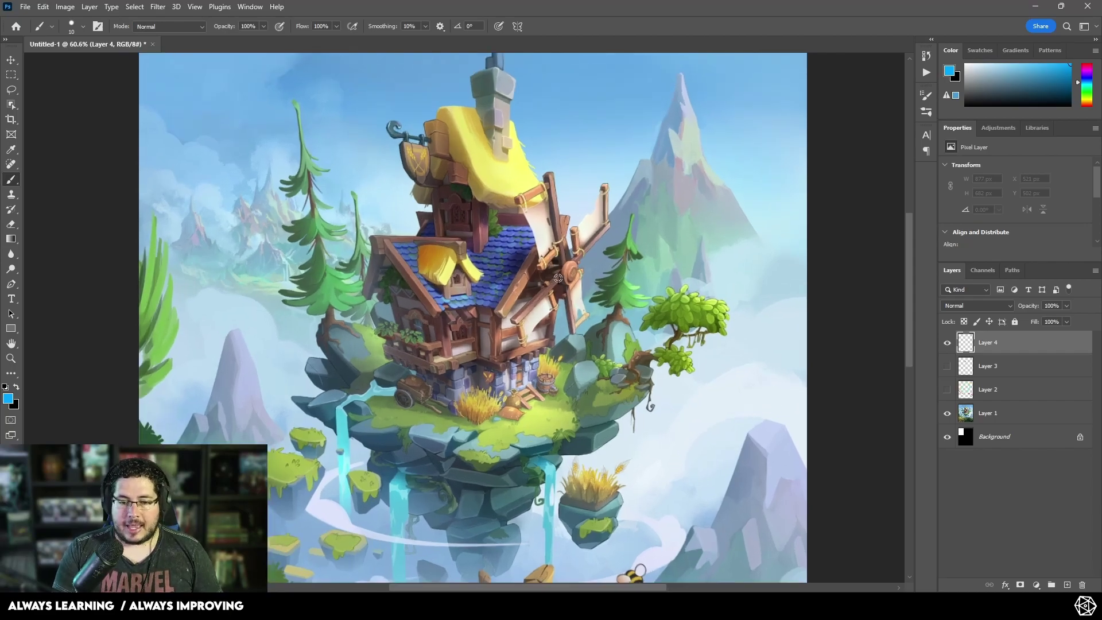
{"action": "scroll", "coordinate": [465, 324], "scroll_direction": "up", "scroll_amount": 1, "text": "alt"}
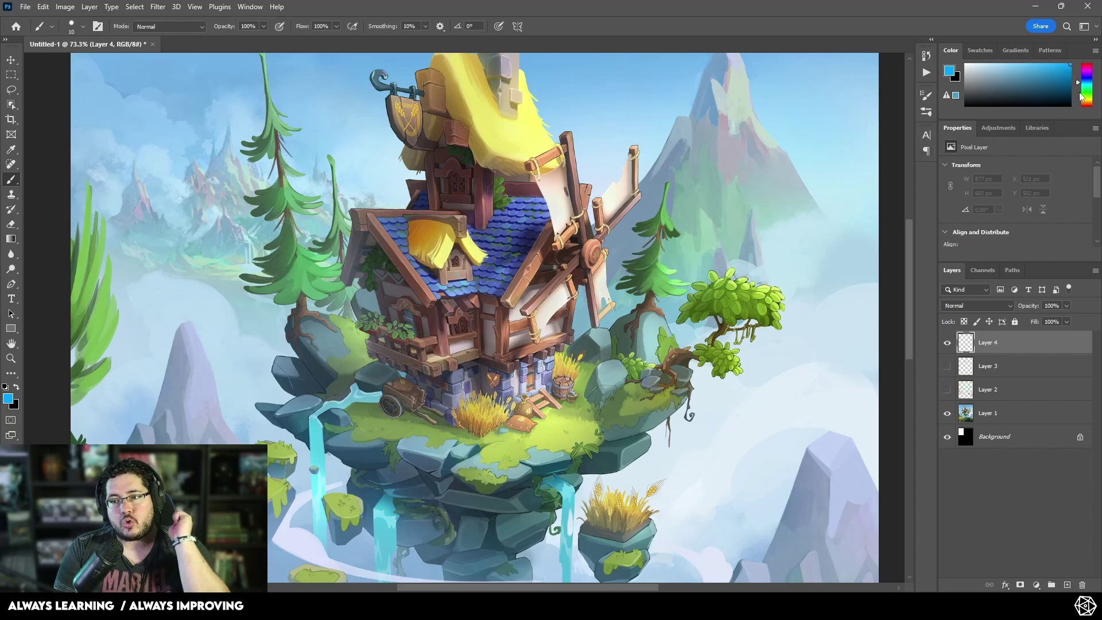
Step: Set the foreground colour to pure red and the brush size to 5 for drawing guide lines
{"action": "mouse_move", "coordinate": [1082, 102]}
{"action": "left_mouse_down"}
{"action": "mouse_move", "coordinate": [1086, 93]}
{"action": "mouse_move", "coordinate": [1080, 107]}
{"action": "left_mouse_up"}
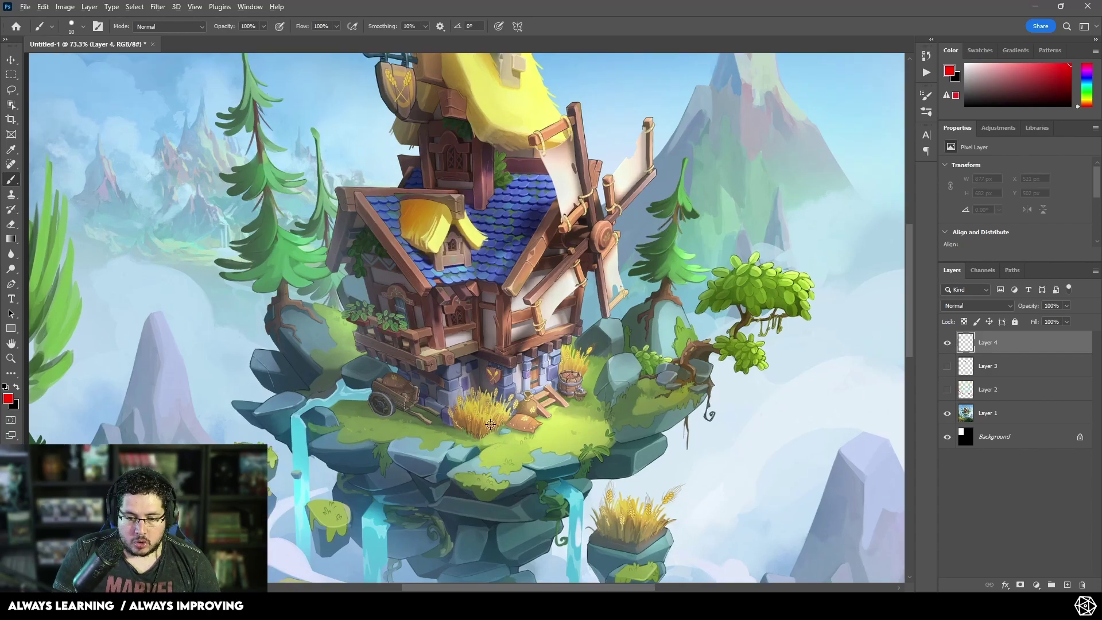
{"action": "scroll", "coordinate": [500, 343], "scroll_direction": "up", "scroll_amount": 5, "text": "alt"}
{"action": "left_click_drag", "start_coordinate": [466, 269], "coordinate": [463, 325]}
{"action": "key", "text": "ctrl+z"}
{"action": "right_click", "coordinate": [472, 267]}
{"action": "left_click", "coordinate": [588, 282]}
{"action": "type", "text": "5"}
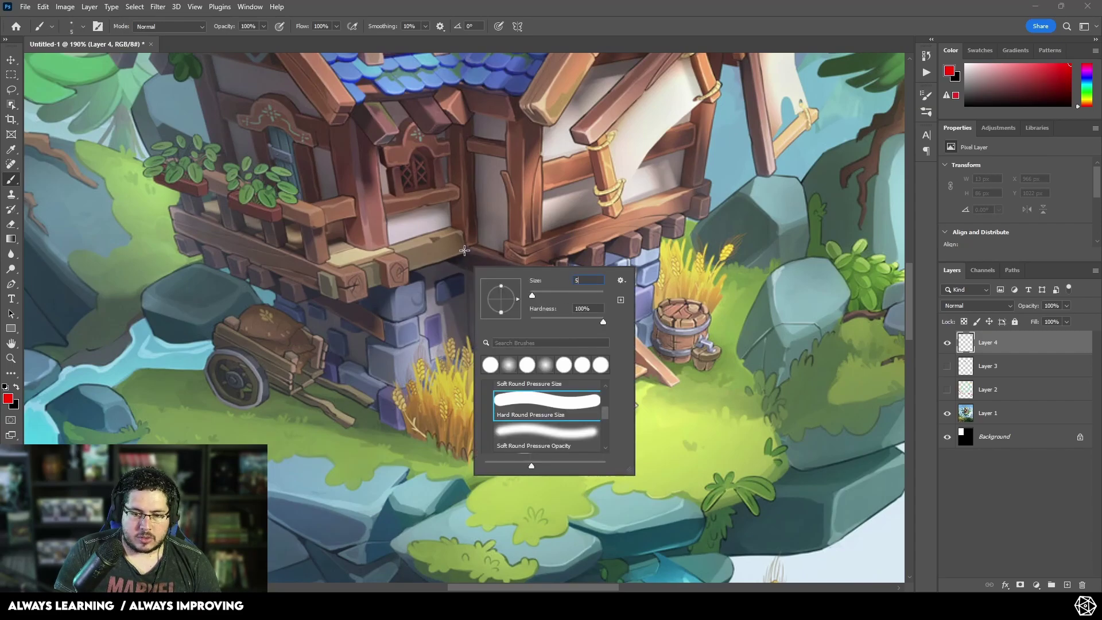
Step: Draw straight red lines along the stone ground floor's recessed corner, the two recess base edges and the doorway wall's base
{"action": "left_click", "coordinate": [464, 251]}
{"action": "left_click", "coordinate": [470, 391], "text": "shift"}
{"action": "left_click", "coordinate": [400, 433]}
{"action": "left_click", "coordinate": [469, 391], "text": "shift"}
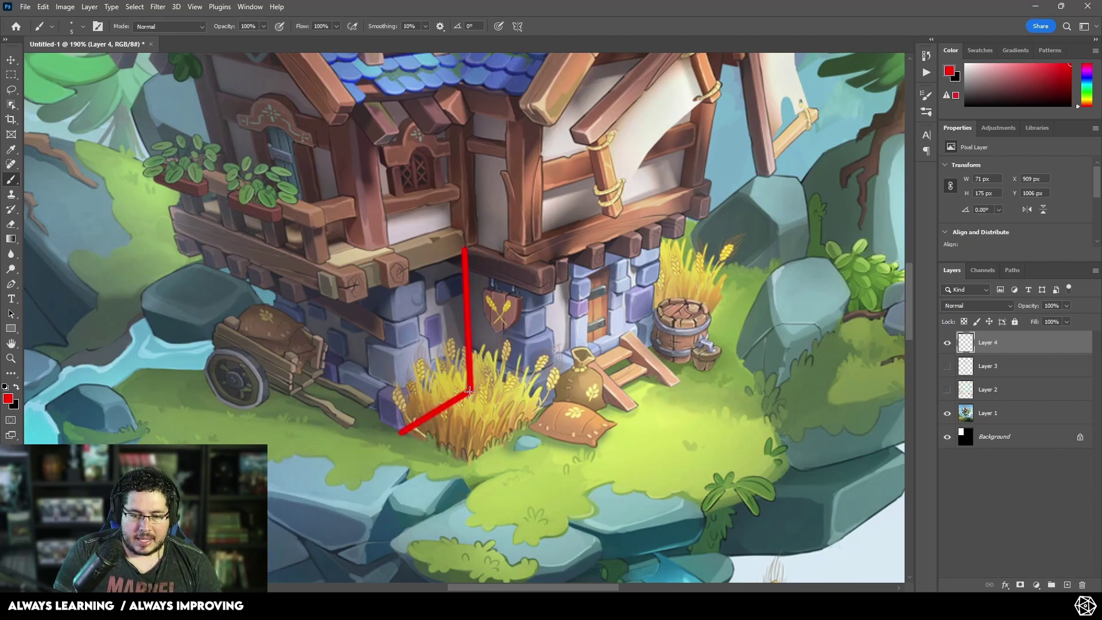
{"action": "left_click", "coordinate": [537, 412], "text": "shift"}
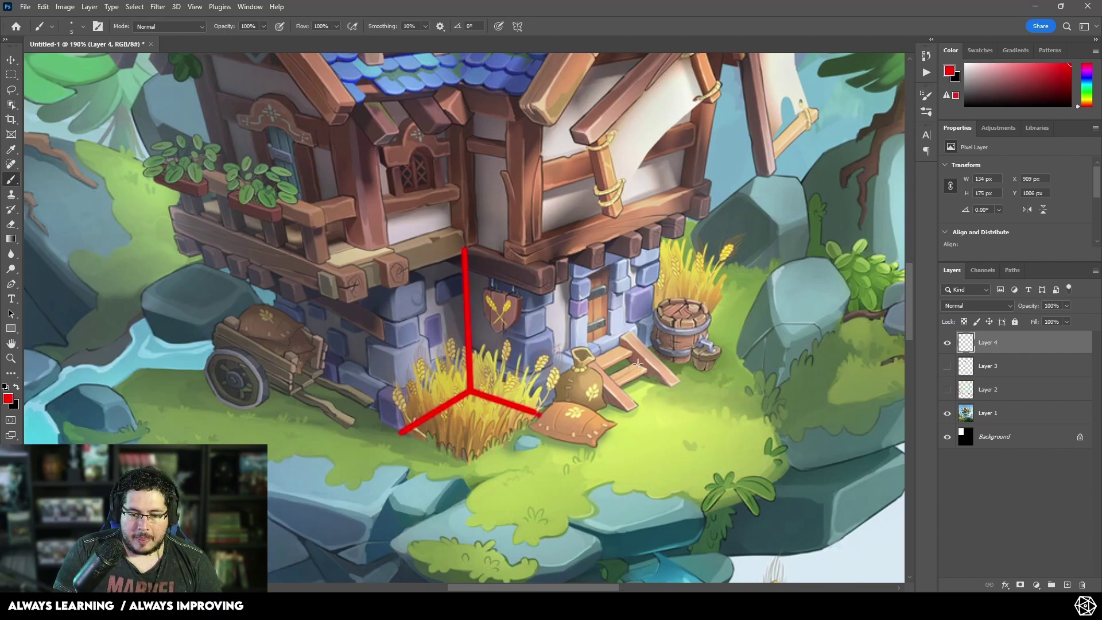
{"action": "left_click", "coordinate": [657, 345], "text": "shift"}
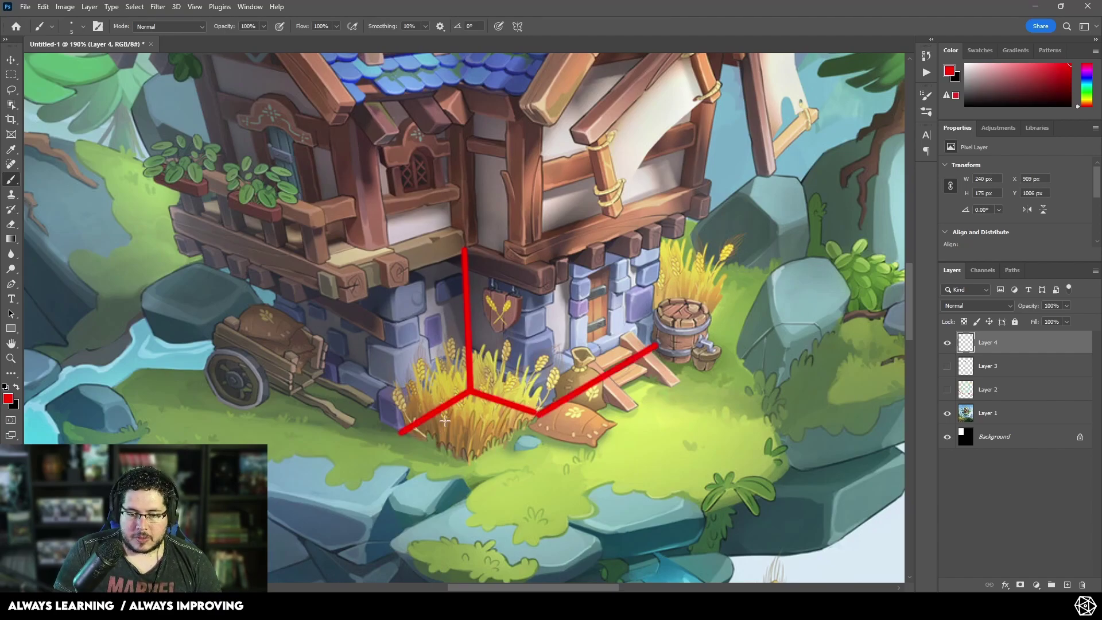
Step: Draw the base line of the wall behind the cart and the three remaining vertical corner edges of the front walls in red
{"action": "left_click", "coordinate": [274, 361], "text": "shift"}
{"action": "left_click", "coordinate": [401, 436]}
{"action": "left_click", "coordinate": [389, 277], "text": "shift"}
{"action": "left_click", "coordinate": [538, 408]}
{"action": "left_click", "coordinate": [532, 266], "text": "shift"}
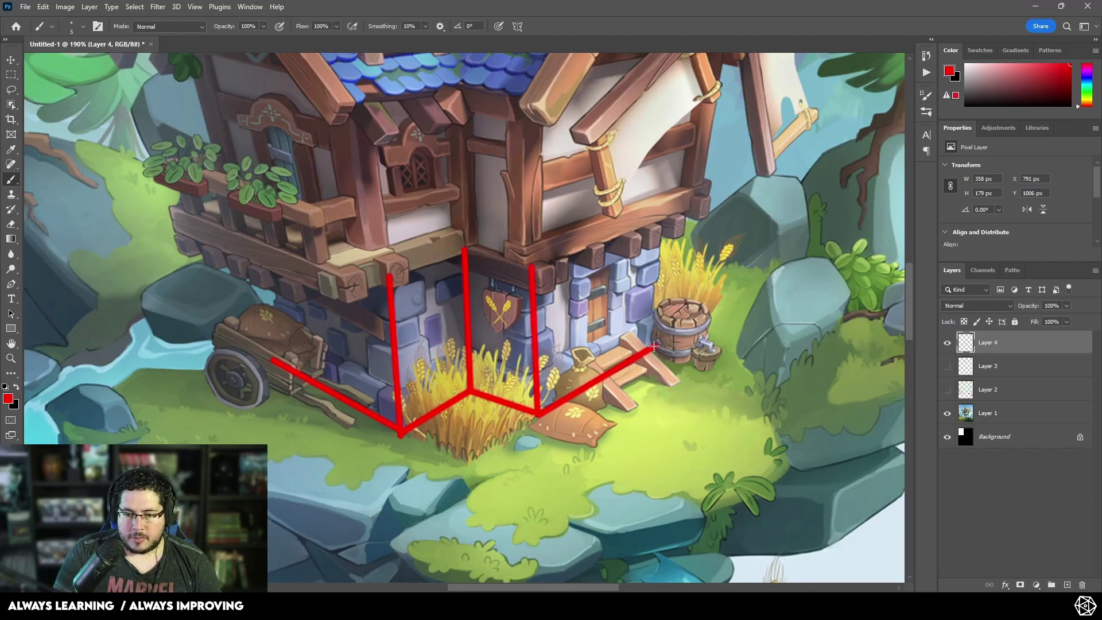
{"action": "left_click", "coordinate": [661, 222], "text": "shift"}
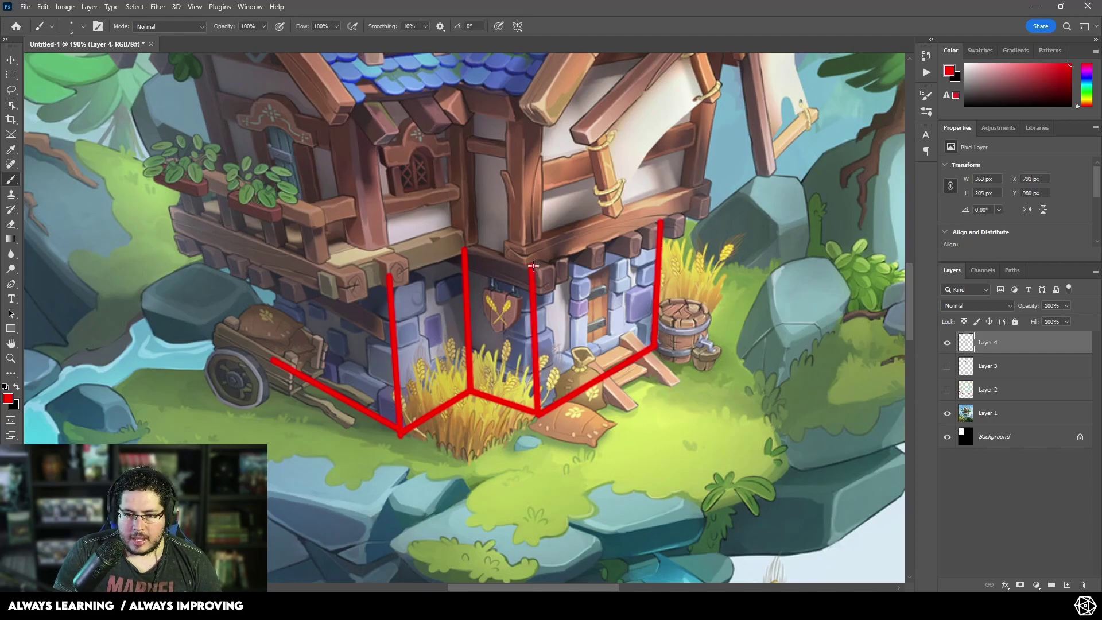
Step: Close the red ground-floor outline with straight top edges across all wall faces and a vertical edge behind the cart
{"action": "left_click", "coordinate": [531, 265], "text": "shift"}
{"action": "left_click", "coordinate": [464, 248], "text": "shift"}
{"action": "left_click", "coordinate": [389, 276], "text": "shift"}
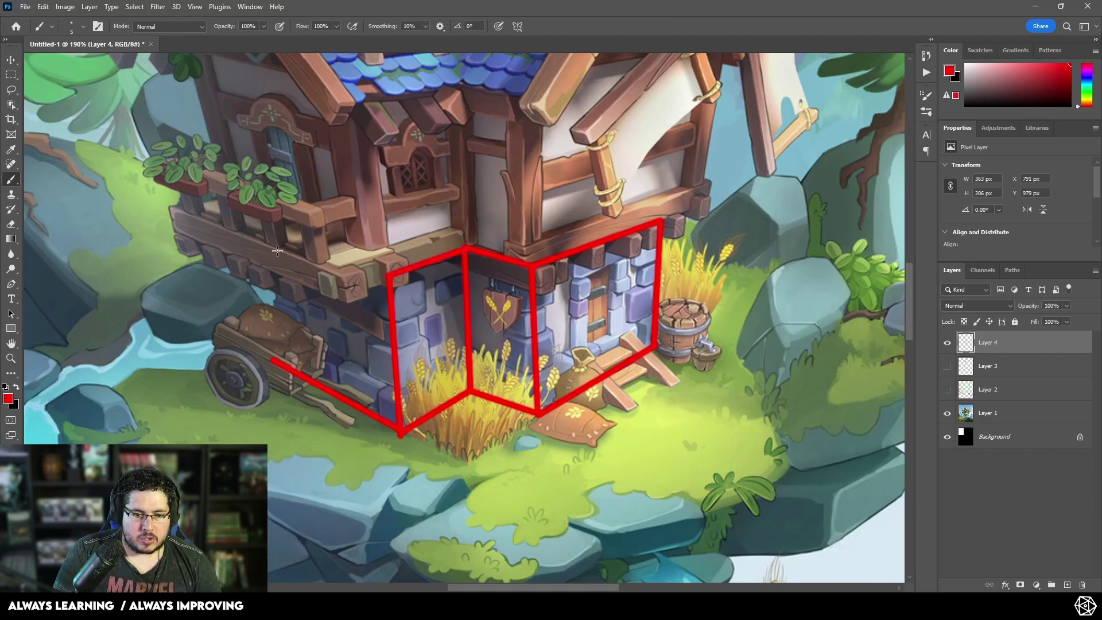
{"action": "left_click", "coordinate": [258, 239], "text": "shift"}
{"action": "left_click", "coordinate": [267, 357], "text": "shift"}
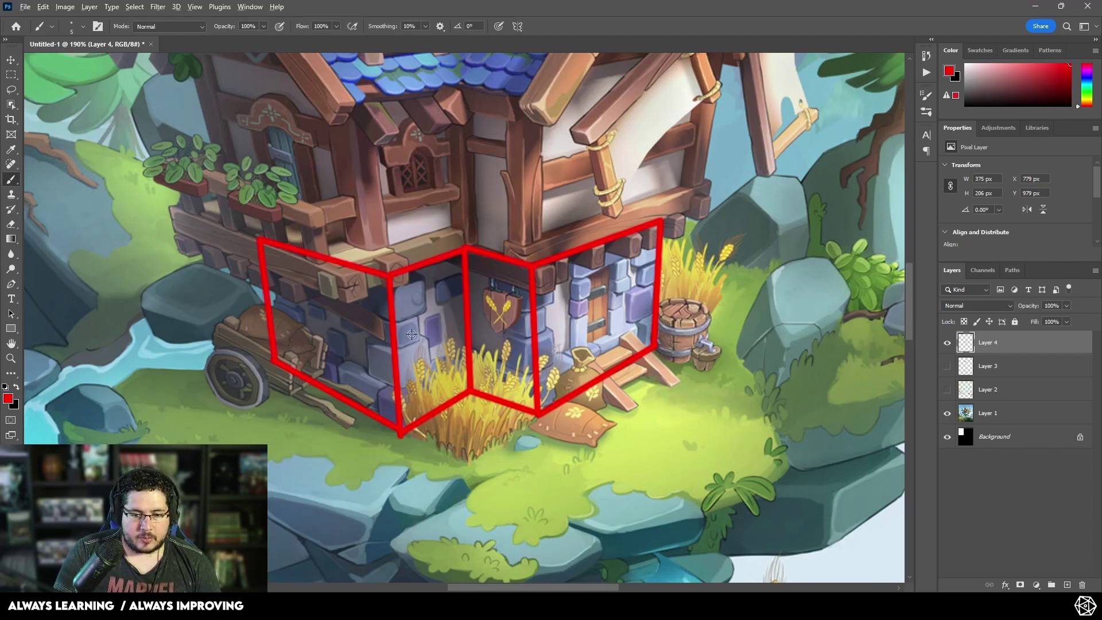
Step: Examine how the red ground-floor outline relates to the house above and the surrounding island
{"action": "key", "text": "ctrl+minus"}
{"action": "key", "text": "ctrl+minus"}
{"action": "key", "text": "ctrl+minus"}
{"action": "scroll", "coordinate": [476, 333], "scroll_direction": "up", "scroll_amount": 3, "text": "alt"}
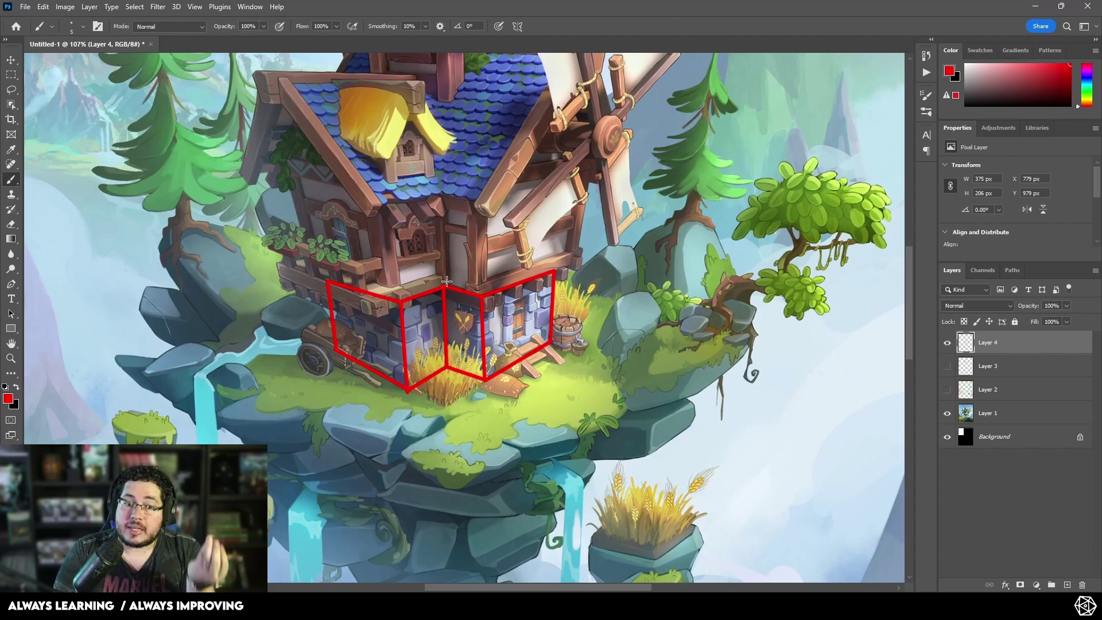
{"action": "scroll", "coordinate": [502, 299], "scroll_direction": "down", "scroll_amount": 2, "text": "alt"}
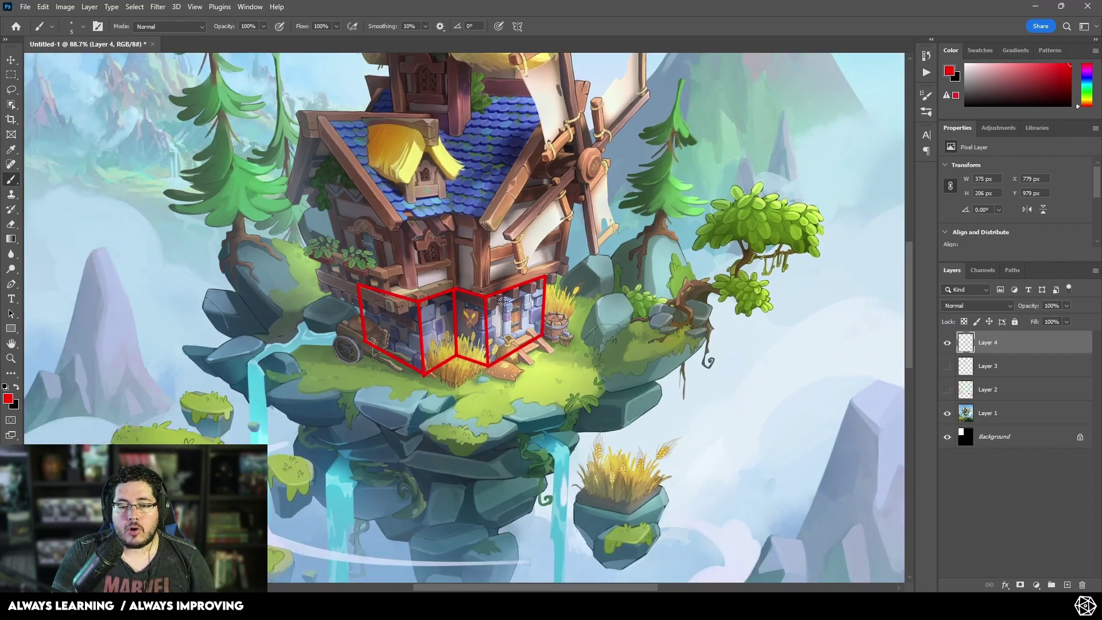
{"action": "scroll", "coordinate": [502, 313], "scroll_direction": "up", "scroll_amount": 6, "text": "alt"}
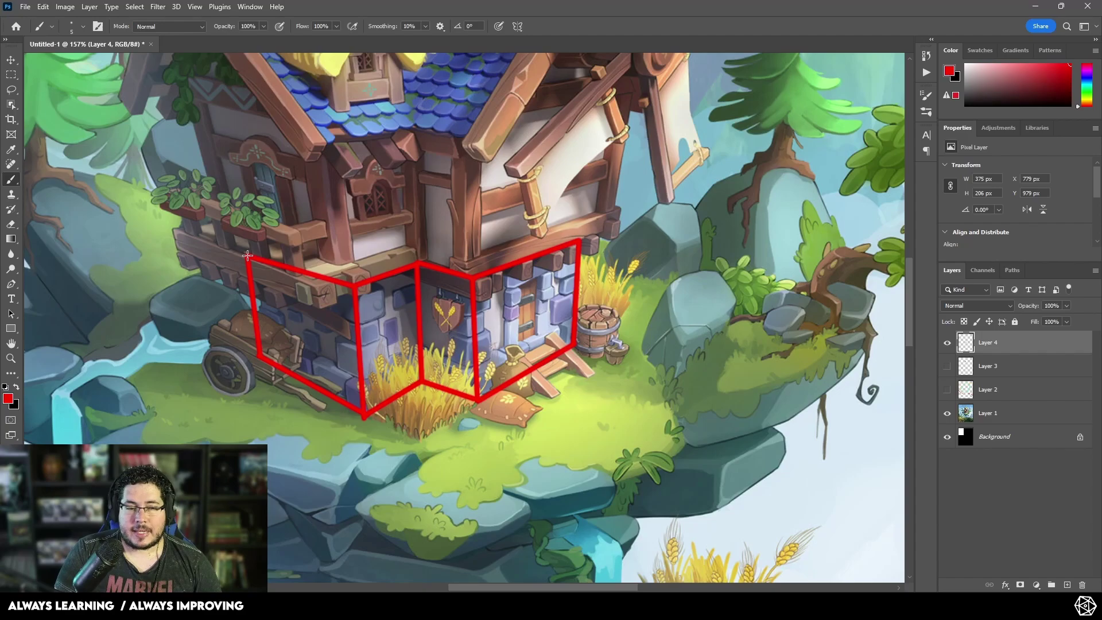
{"action": "scroll", "coordinate": [402, 221], "scroll_direction": "down", "scroll_amount": 5, "text": "alt"}
{"action": "scroll", "coordinate": [407, 173], "scroll_direction": "up", "scroll_amount": 2, "text": "alt"}
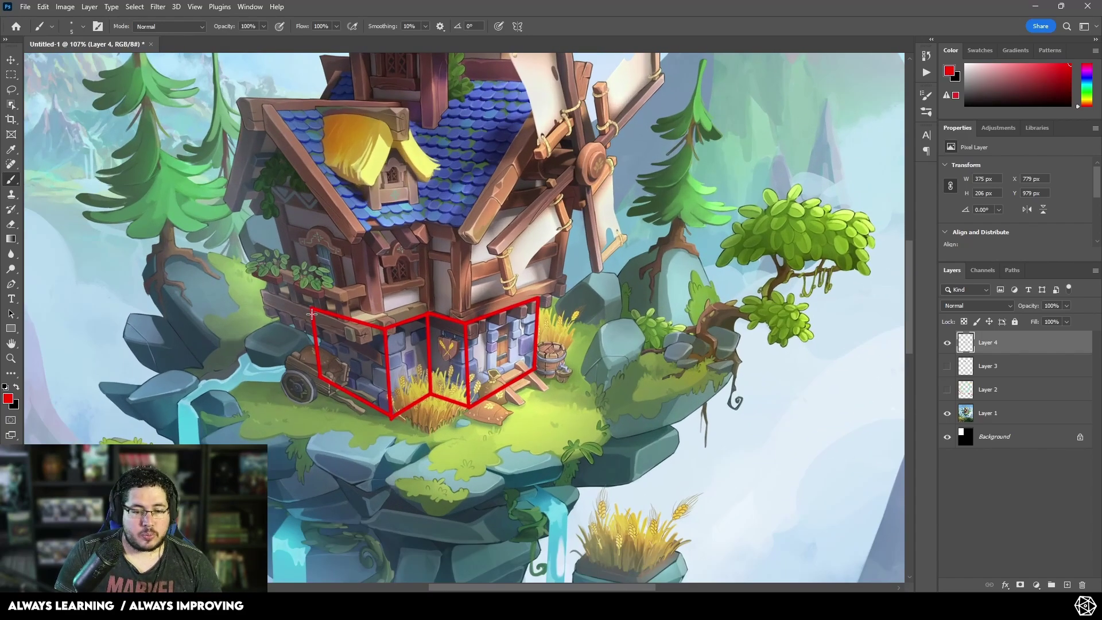
Step: Divide the red wall face behind the cart with one vertical and one horizontal line, and circle their crossing point
{"action": "left_click", "coordinate": [348, 320]}
{"action": "left_click", "coordinate": [350, 394], "text": "shift"}
{"action": "left_click", "coordinate": [317, 345]}
{"action": "left_click", "coordinate": [387, 366], "text": "shift"}
{"action": "mouse_move", "coordinate": [343, 360]}
{"action": "left_mouse_down"}
{"action": "mouse_move", "coordinate": [355, 349]}
{"action": "mouse_move", "coordinate": [344, 360]}
{"action": "left_mouse_up"}
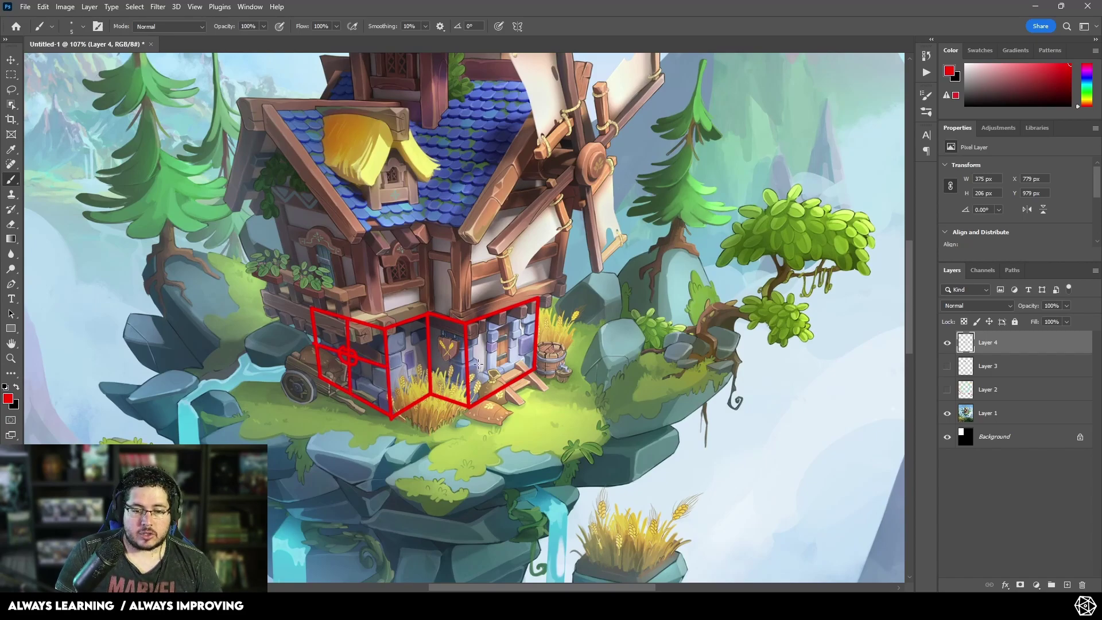
Step: Switch the brush colour to blue and trace the overhanging upper floor's lower edge from the balcony end to the doorway wall's corner
{"action": "left_click", "coordinate": [1086, 96]}
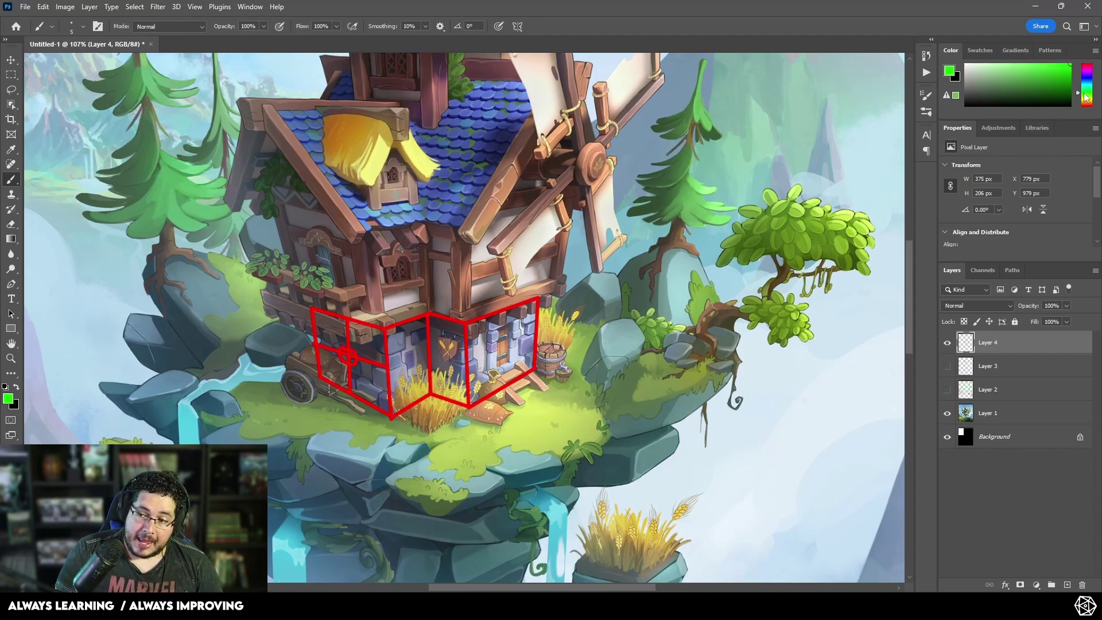
{"action": "left_click", "coordinate": [1088, 82]}
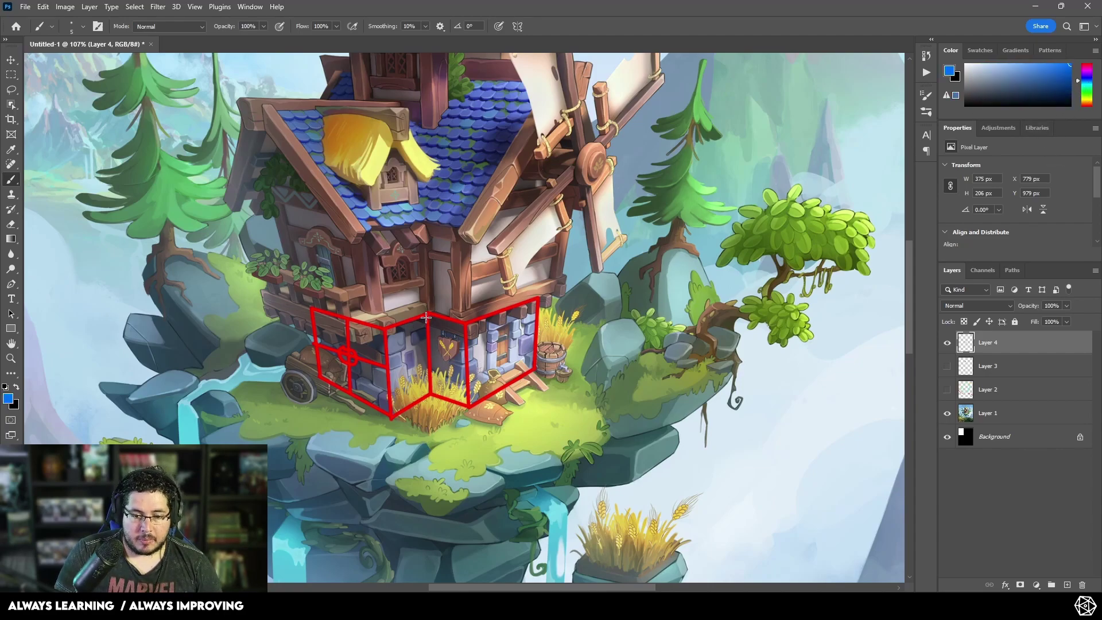
{"action": "left_click", "coordinate": [362, 344], "text": "shift"}
{"action": "left_click", "coordinate": [266, 310], "text": "shift"}
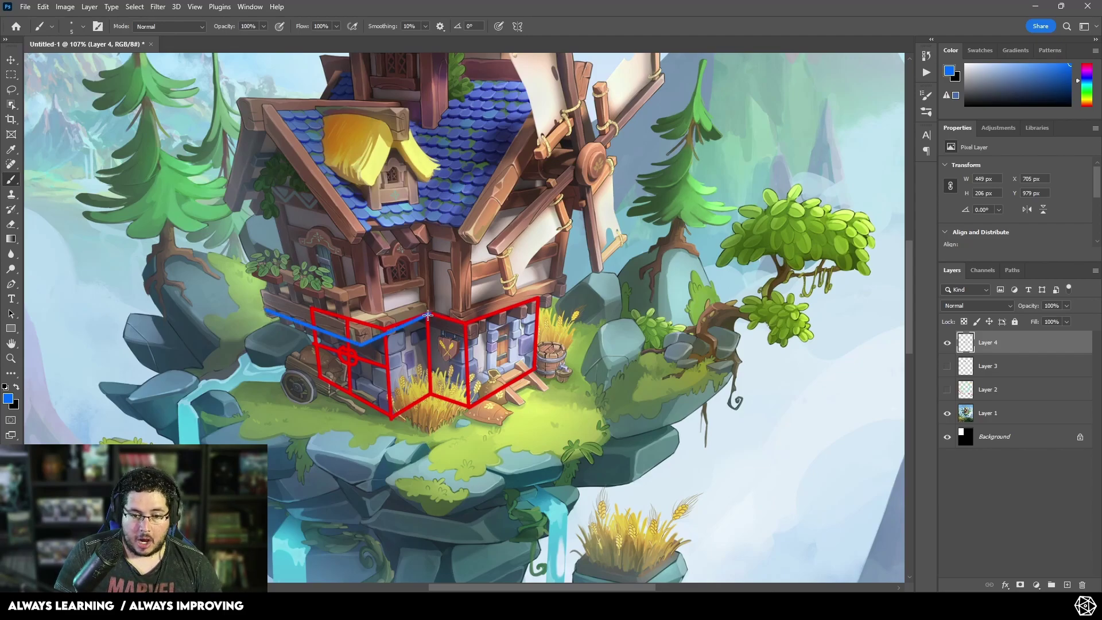
{"action": "left_click", "coordinate": [471, 329], "text": "shift"}
{"action": "left_click", "coordinate": [560, 295], "text": "shift"}
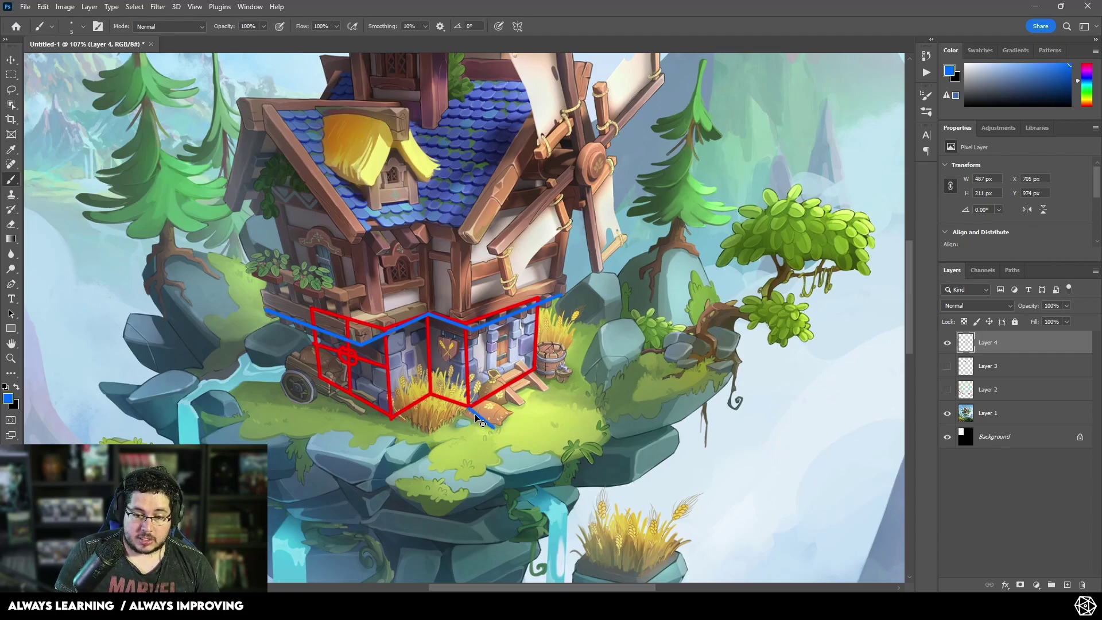
{"action": "left_click", "coordinate": [502, 422], "text": "shift"}
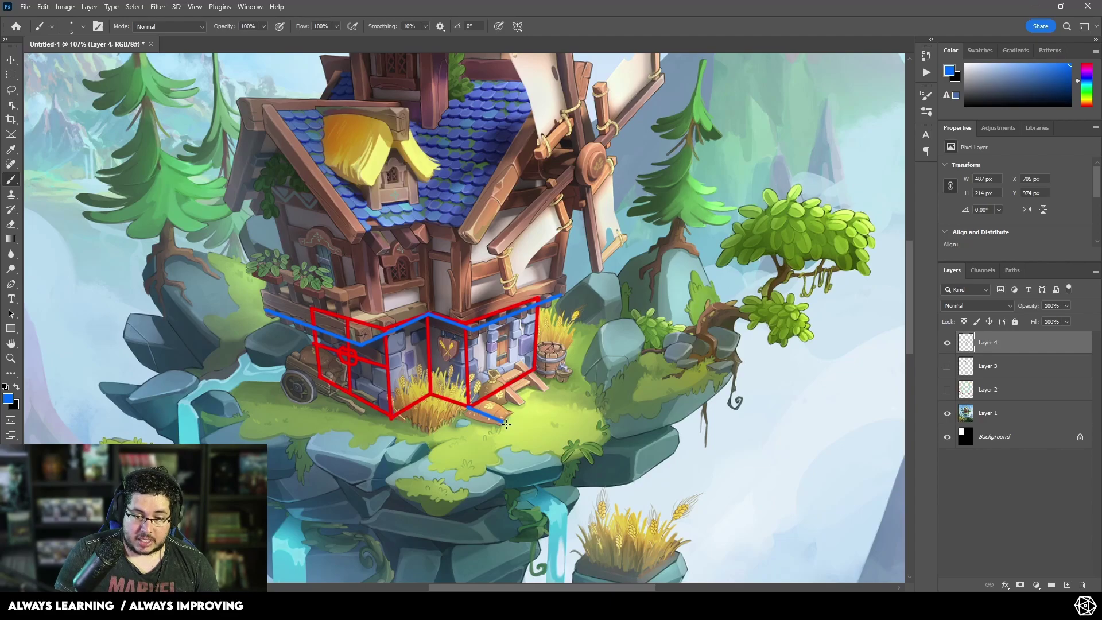
{"action": "left_click", "coordinate": [564, 384], "text": "shift"}
{"action": "left_click", "coordinate": [561, 296], "text": "shift"}
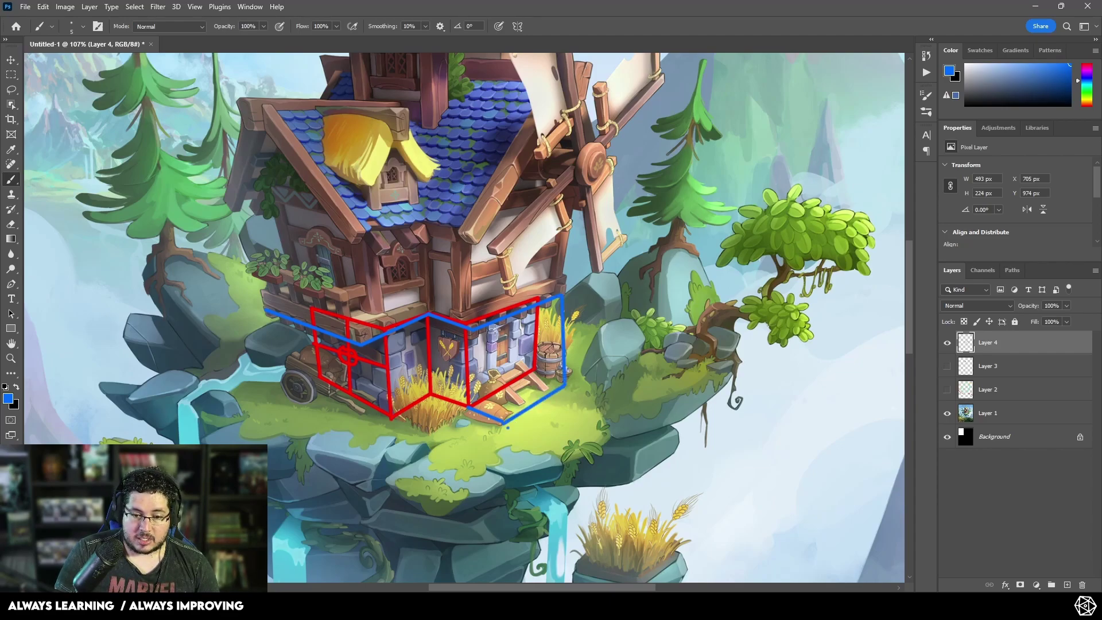
{"action": "key", "text": "ctrl+z"}
{"action": "key", "text": "ctrl+z"}
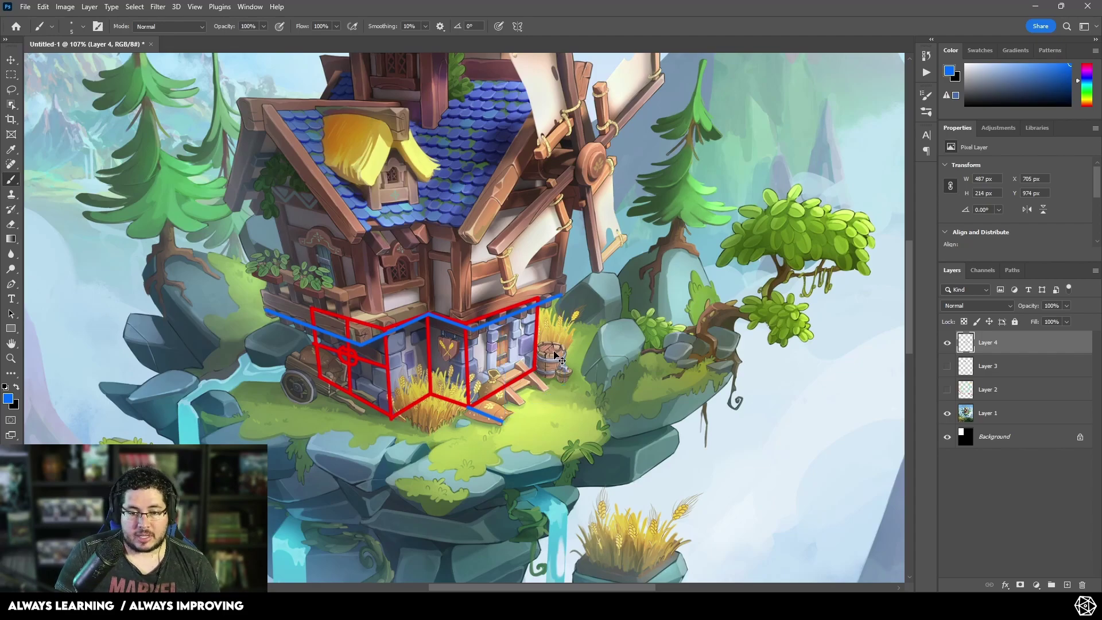
{"action": "key", "text": "ctrl+z"}
{"action": "key", "text": "ctrl+z"}
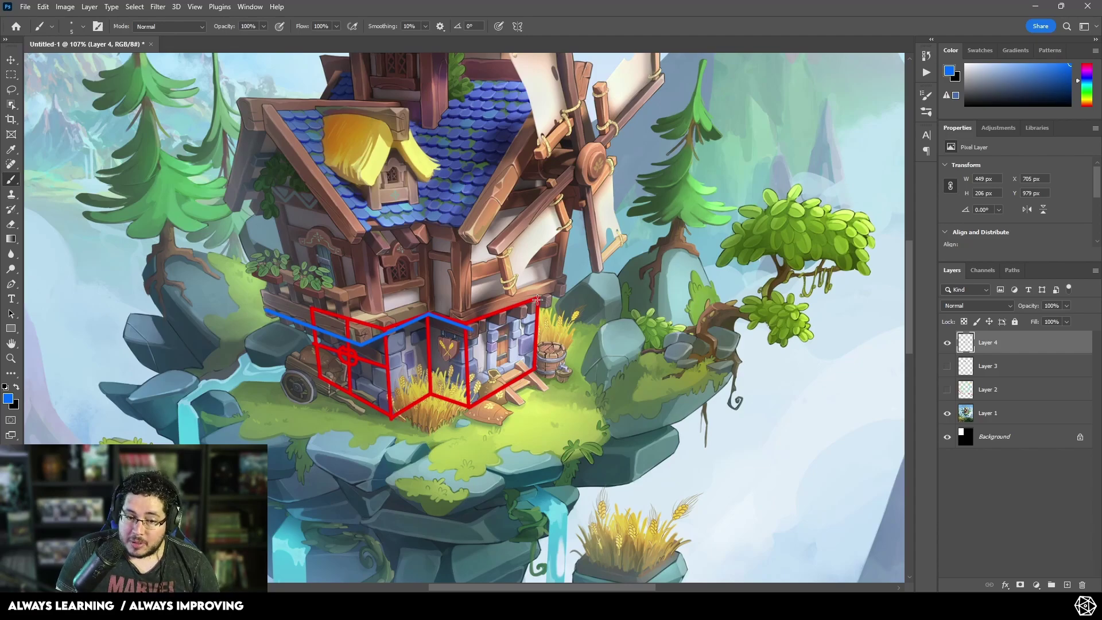
Step: Extend the blue lower edge of the upper floor along the sail-side wall to its far corner
{"action": "left_click", "coordinate": [560, 291], "text": "shift"}
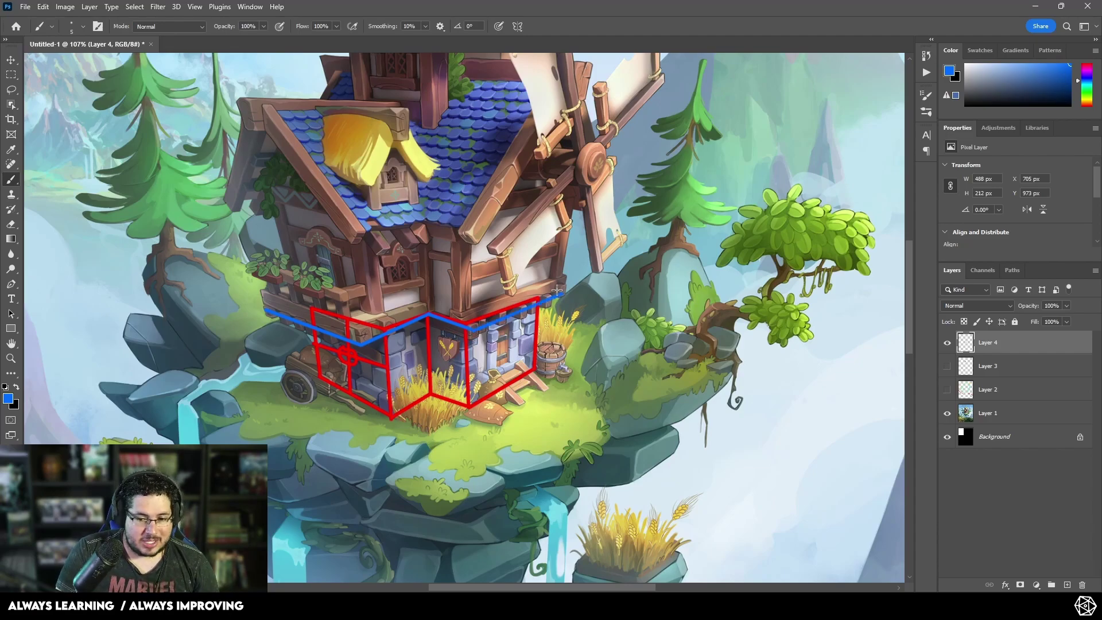
{"action": "right_click", "coordinate": [560, 248], "text": "shift"}
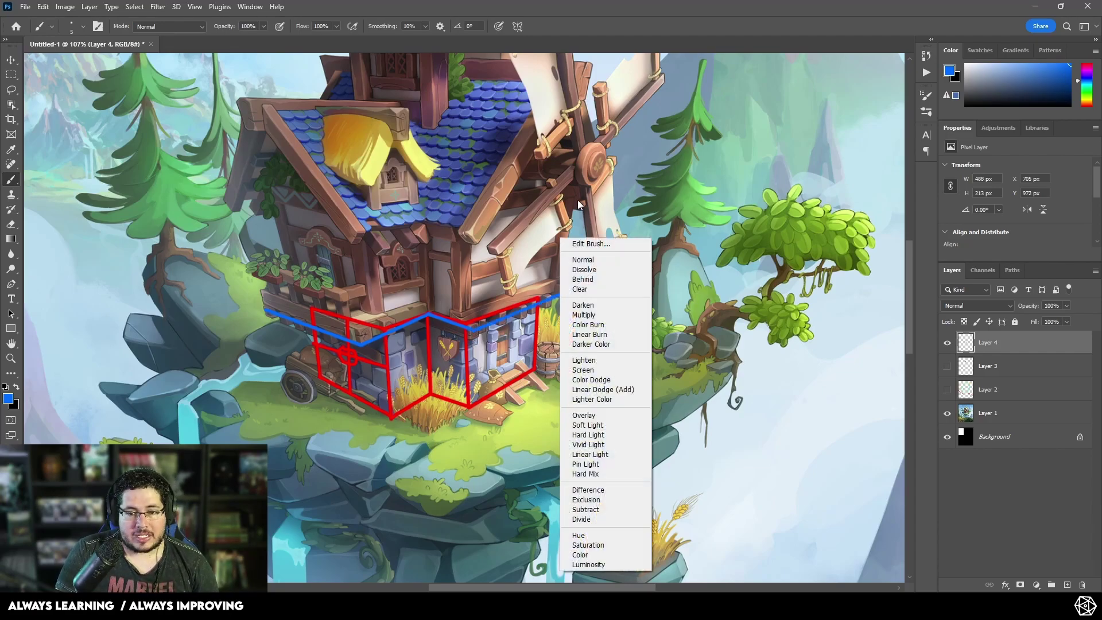
{"action": "left_click", "coordinate": [521, 236]}
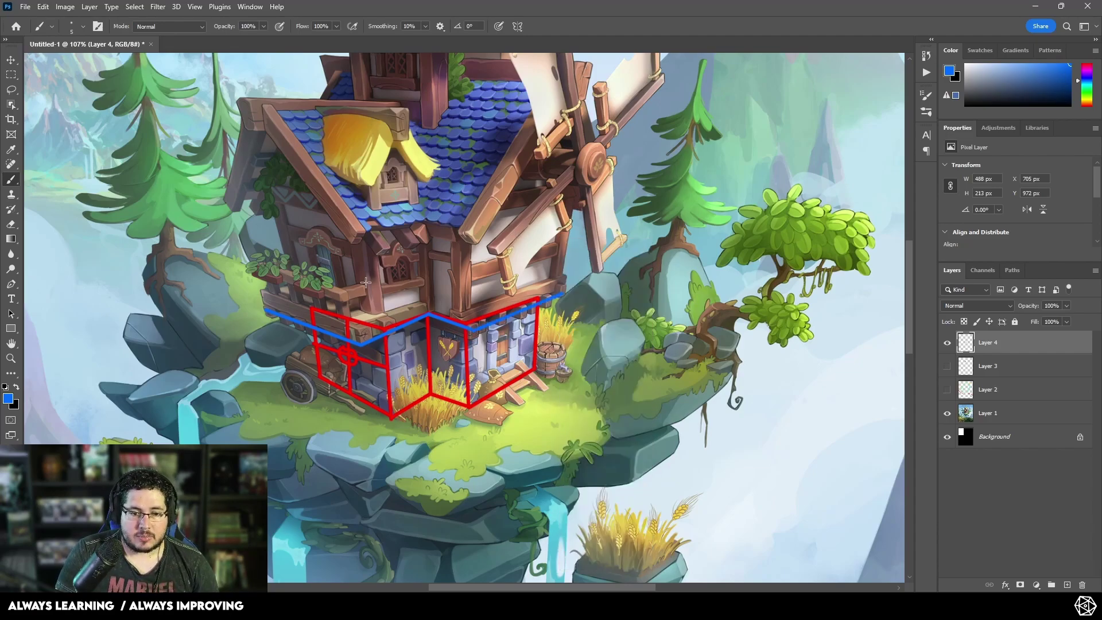
Step: Outline the upper floor's balcony block in blue with vertical corner lines and straight top edges, plus a short return behind the balcony gable
{"action": "left_click", "coordinate": [424, 221], "text": "shift"}
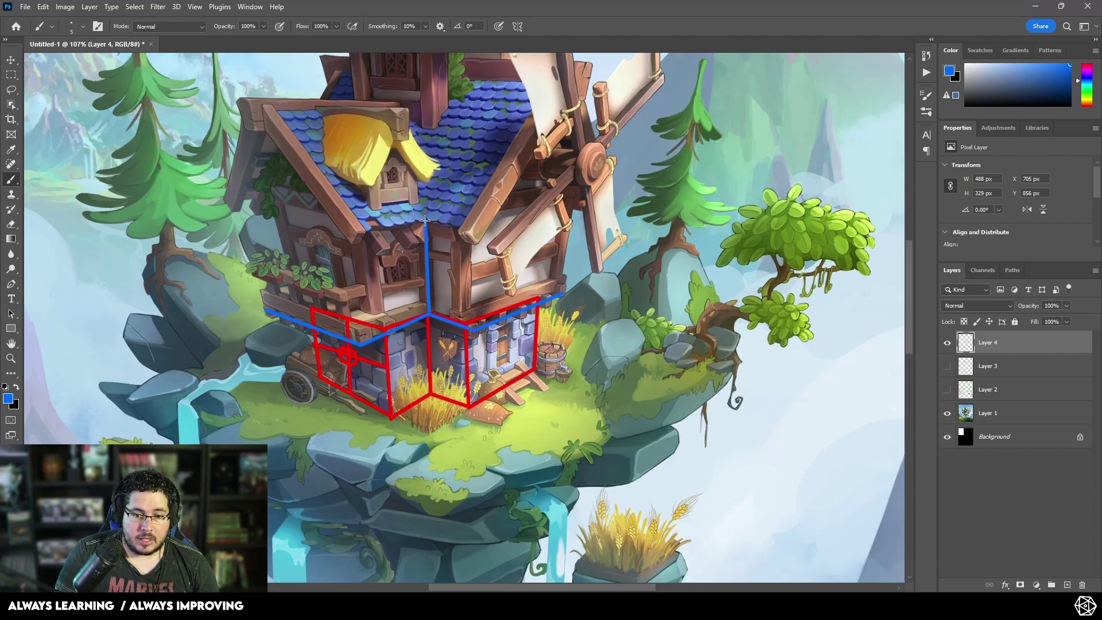
{"action": "left_click", "coordinate": [348, 228], "text": "shift"}
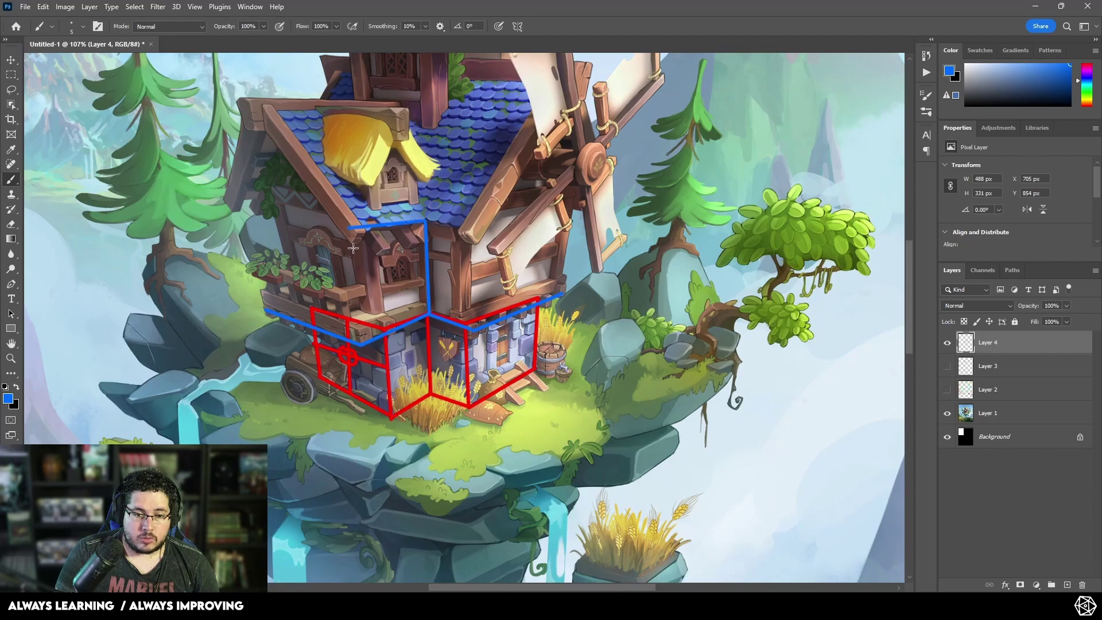
{"action": "left_click", "coordinate": [359, 344], "text": "shift"}
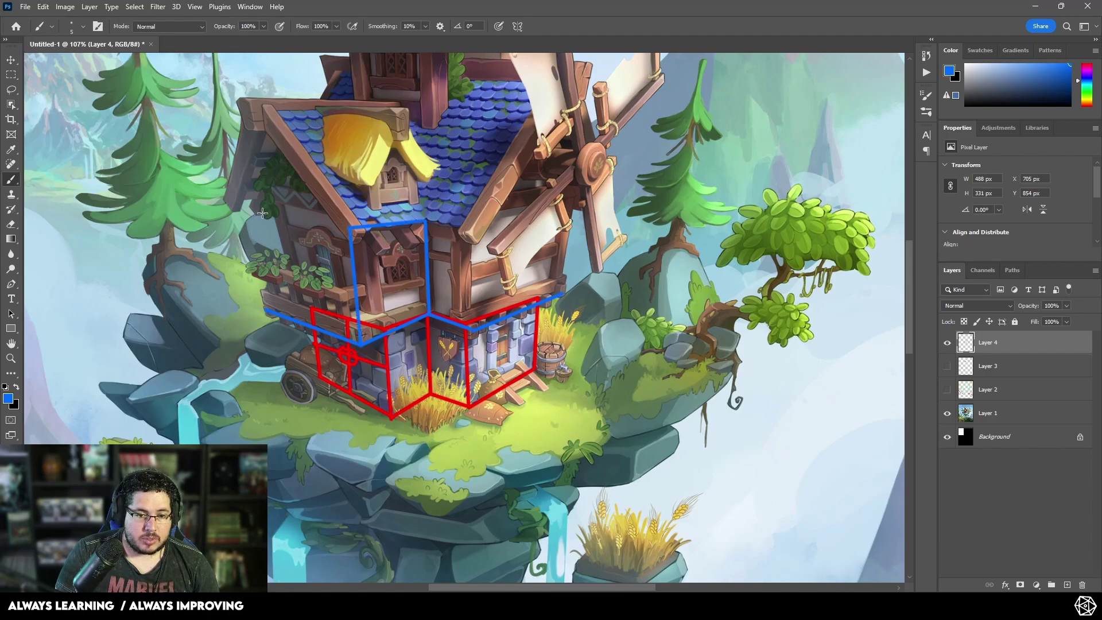
{"action": "left_click", "coordinate": [241, 206], "text": "shift"}
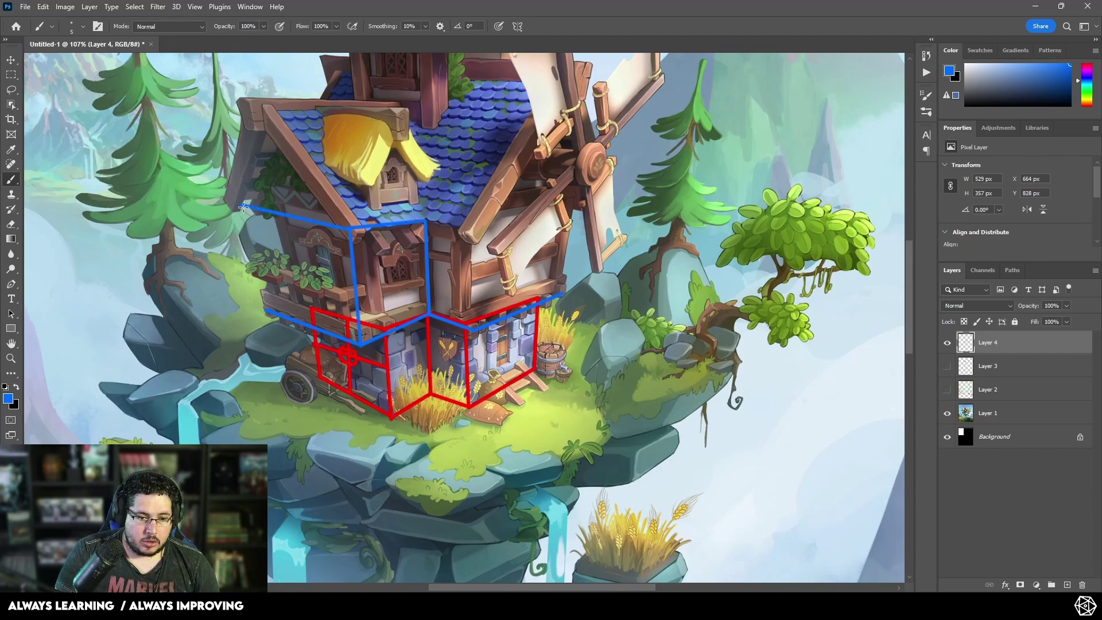
{"action": "left_click", "coordinate": [265, 312], "text": "shift"}
{"action": "left_click", "coordinate": [281, 198], "text": "shift"}
{"action": "left_click", "coordinate": [426, 219]}
{"action": "left_click", "coordinate": [470, 226], "text": "shift"}
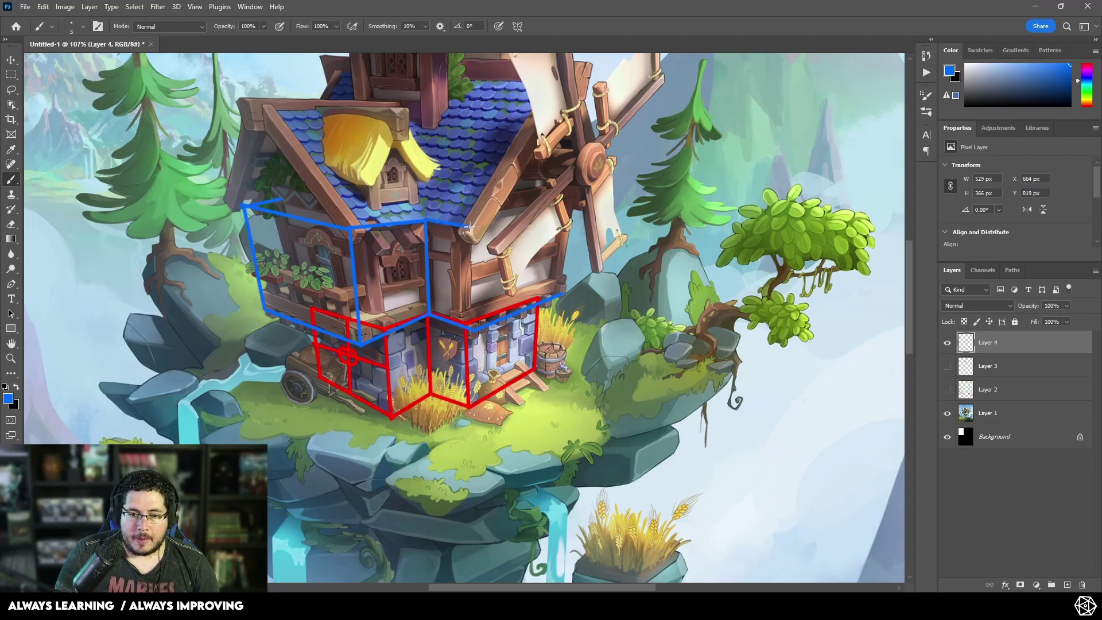
{"action": "key", "text": "ctrl+z"}
{"action": "left_click", "coordinate": [472, 228], "text": "shift"}
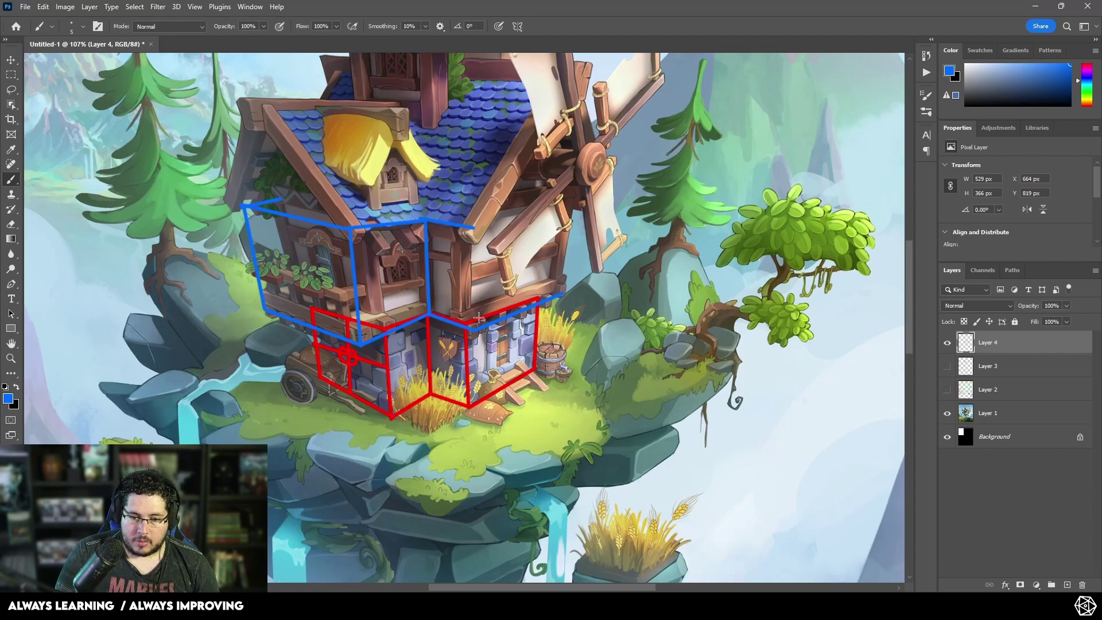
{"action": "left_click", "coordinate": [471, 328], "text": "shift"}
{"action": "key", "text": "ctrl+z"}
{"action": "key", "text": "ctrl+z"}
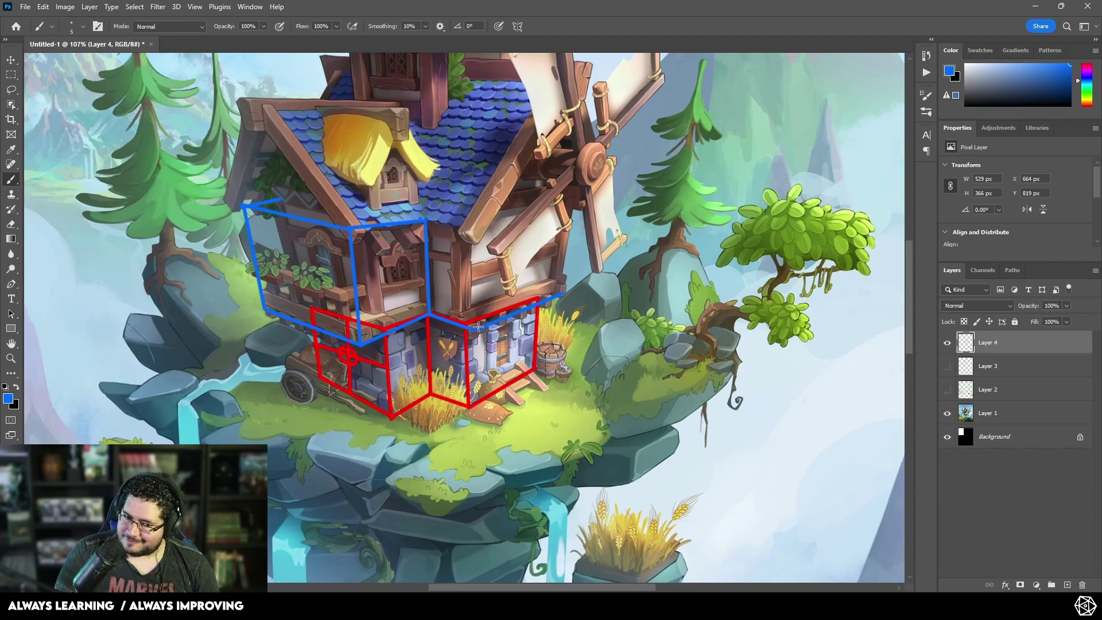
Step: Close the blue upper-floor outline around the narrow recessed wall and the sail-side wall with top edges and vertical corner lines
{"action": "left_click", "coordinate": [465, 227], "text": "shift"}
{"action": "left_click", "coordinate": [466, 325], "text": "shift"}
{"action": "left_click", "coordinate": [466, 227]}
{"action": "left_click", "coordinate": [571, 211], "text": "shift"}
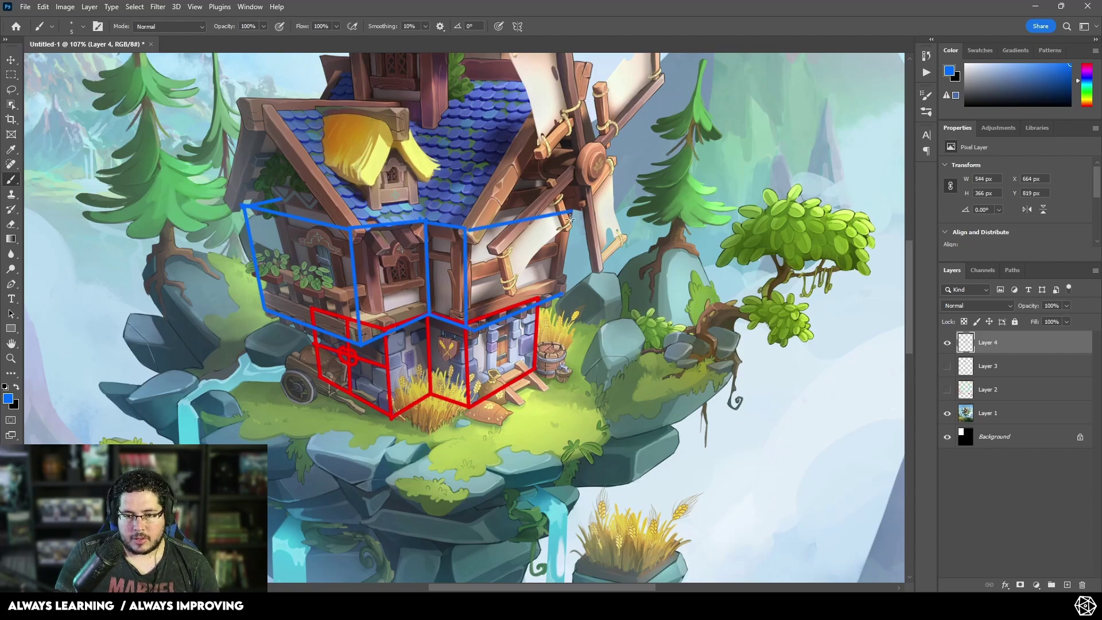
{"action": "left_click", "coordinate": [564, 292], "text": "shift"}
Step: Switch the brush colour to green and trace the balcony gable's two roof slopes from eave to peak to eave
{"action": "mouse_move", "coordinate": [579, 214]}
{"action": "left_mouse_down", "text": "ctrl"}
{"action": "mouse_move", "coordinate": [537, 222]}
{"action": "mouse_move", "coordinate": [564, 222]}
{"action": "left_mouse_up", "text": "ctrl"}
{"action": "left_click_drag", "start_coordinate": [497, 232], "coordinate": [507, 272]}
{"action": "left_click", "coordinate": [1086, 92]}
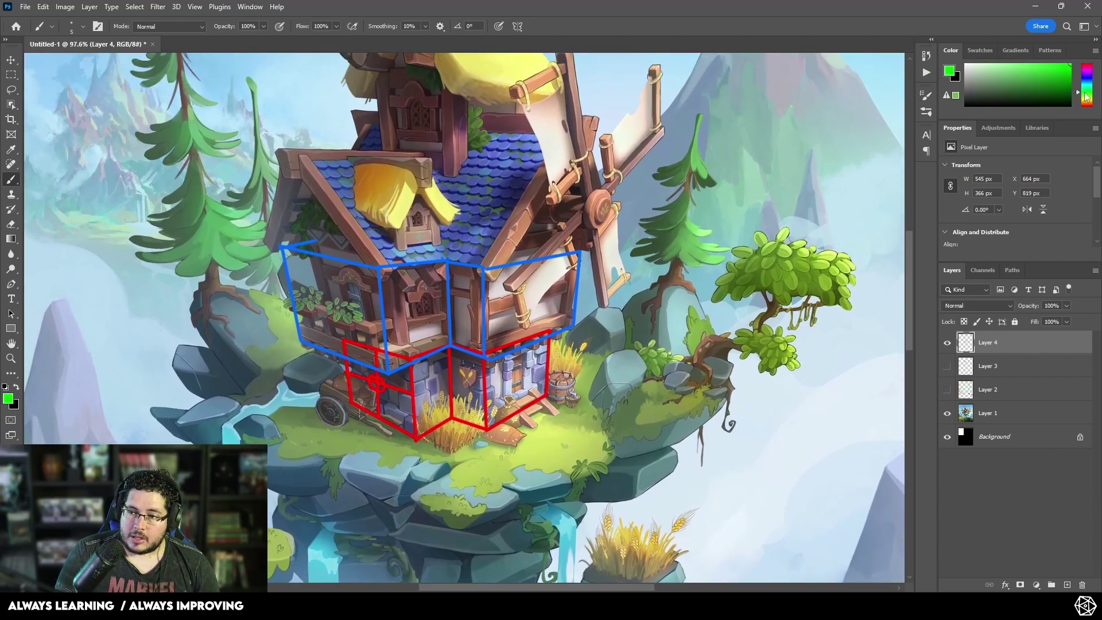
{"action": "left_click_drag", "start_coordinate": [373, 229], "coordinate": [384, 260]}
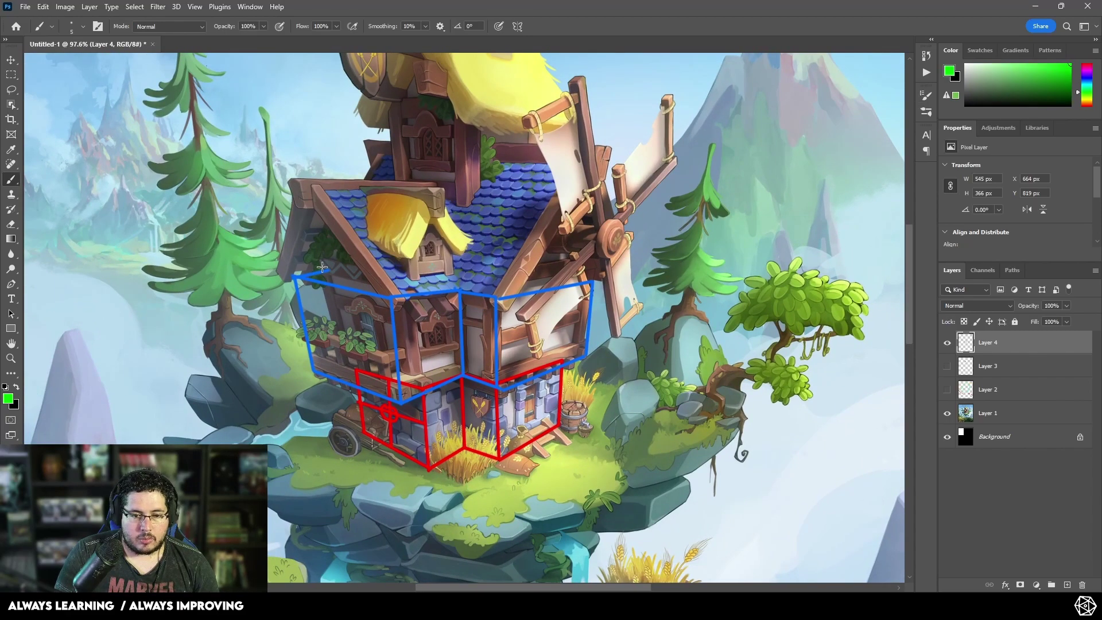
{"action": "left_click", "coordinate": [289, 277]}
{"action": "left_click", "coordinate": [303, 185], "text": "shift"}
{"action": "left_click", "coordinate": [388, 296], "text": "shift"}
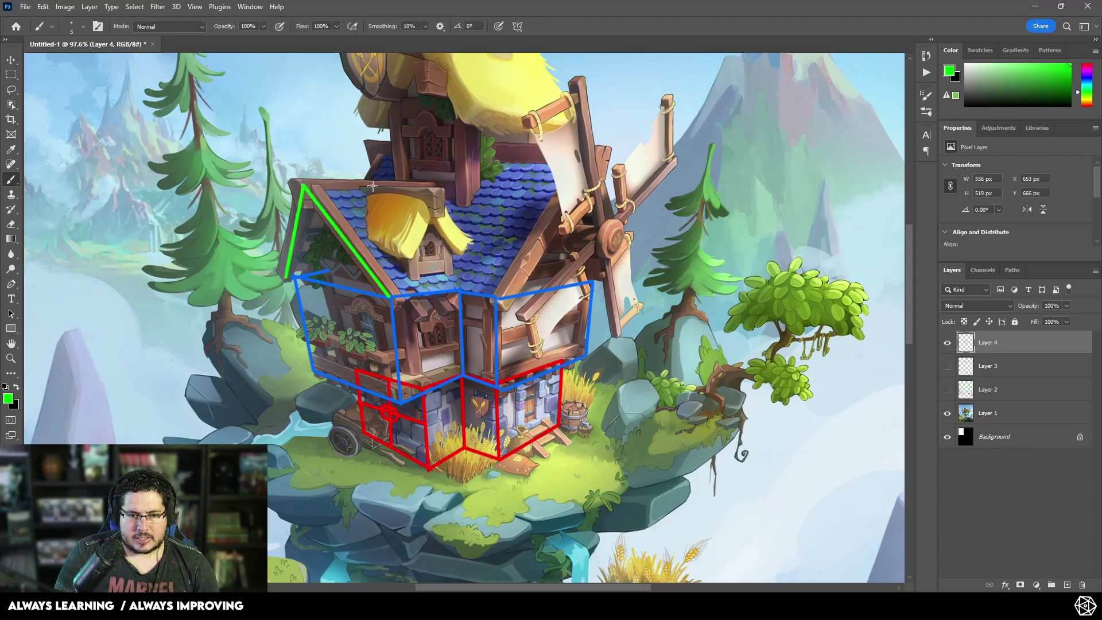
Step: Draw the balcony roof's ridge and the front eave line across to the foot of the sail-side gable in green
{"action": "left_click", "coordinate": [434, 187], "text": "shift"}
{"action": "left_click", "coordinate": [461, 291], "text": "shift"}
{"action": "left_click", "coordinate": [500, 298], "text": "shift"}
Step: Outline the sail-side gable as a green triangle and trace the main roof's ridge to its far end with a short downward edge
{"action": "left_click", "coordinate": [599, 152], "text": "shift"}
{"action": "left_click", "coordinate": [621, 273], "text": "shift"}
{"action": "left_click", "coordinate": [503, 300], "text": "shift"}
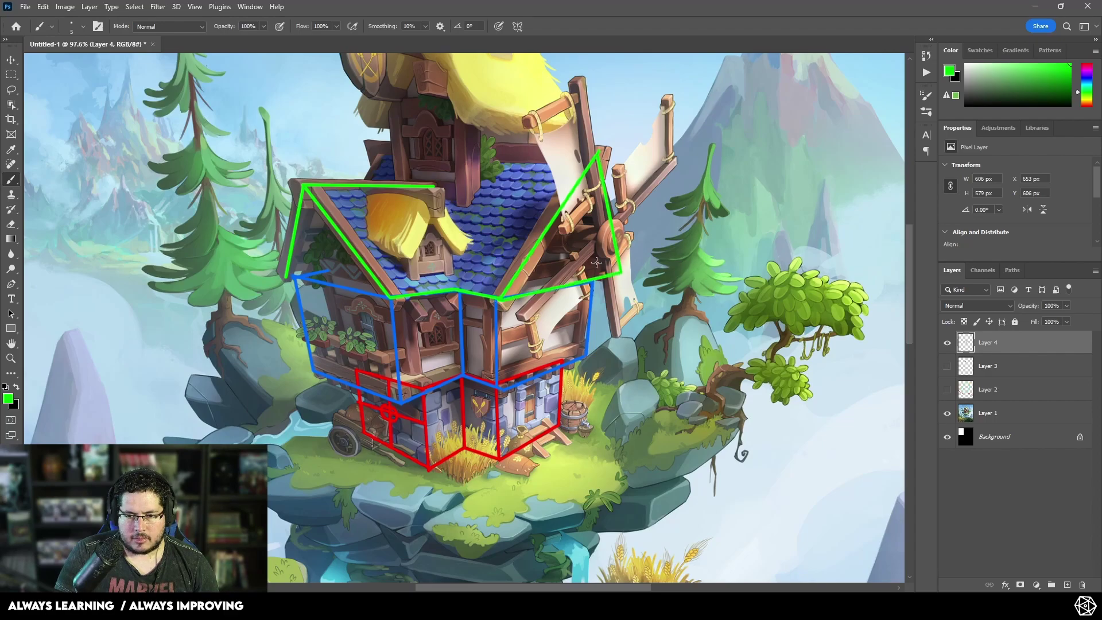
{"action": "left_click", "coordinate": [369, 142], "text": "shift"}
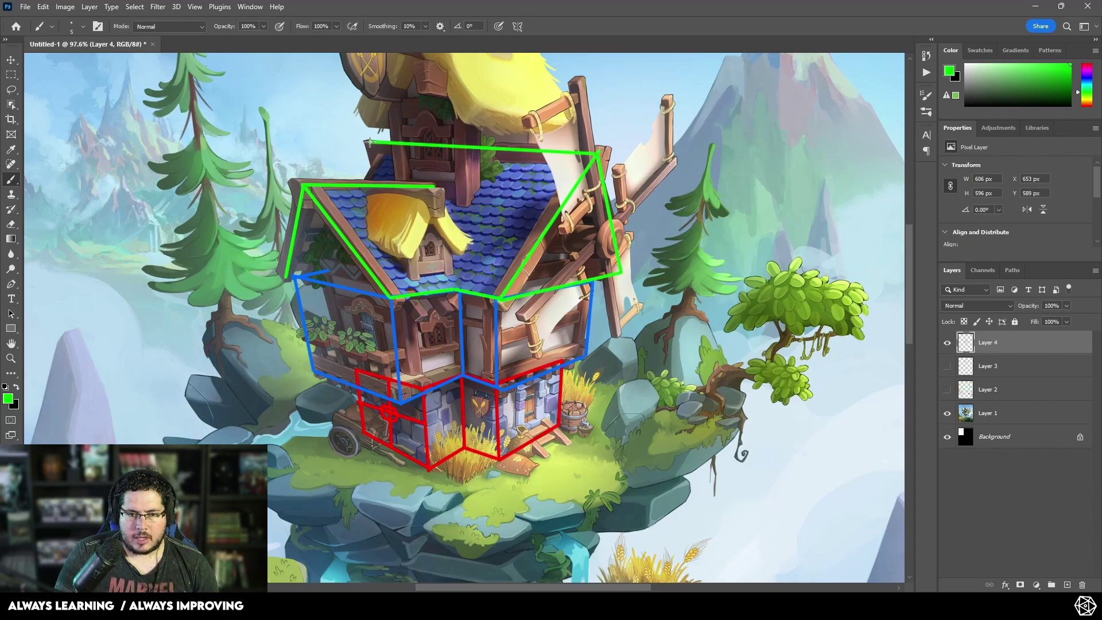
{"action": "left_click", "coordinate": [373, 181], "text": "shift"}
Step: Switch the brush colour to purple and outline the tower's window-side face as a four-sided shape rising from the blue roof
{"action": "scroll", "coordinate": [470, 218], "scroll_direction": "down", "scroll_amount": 5, "text": "alt"}
{"action": "left_click_drag", "start_coordinate": [468, 207], "coordinate": [466, 246]}
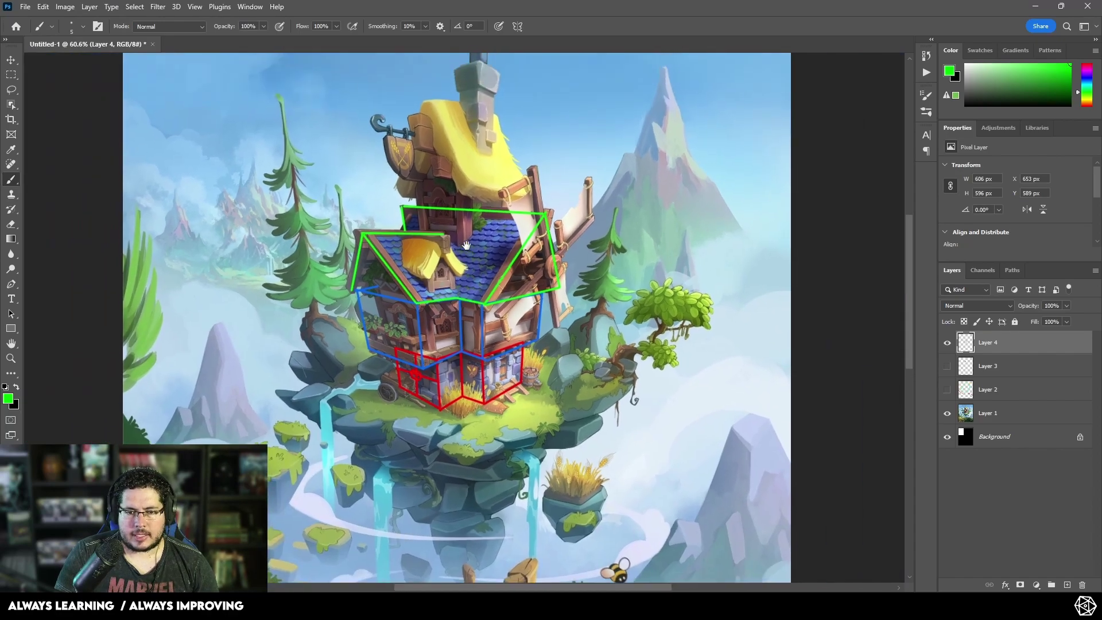
{"action": "scroll", "coordinate": [466, 246], "scroll_direction": "up", "scroll_amount": 3, "text": "alt"}
{"action": "left_click", "coordinate": [1090, 74]}
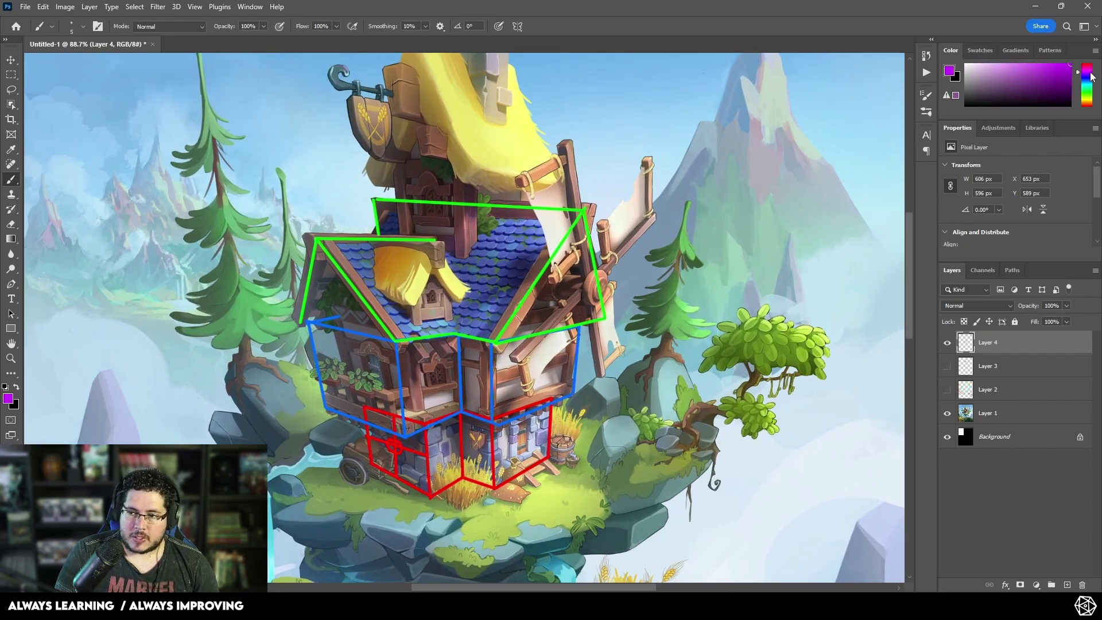
{"action": "scroll", "coordinate": [369, 276], "scroll_direction": "up", "scroll_amount": 2, "text": "alt"}
{"action": "left_click", "coordinate": [360, 269]}
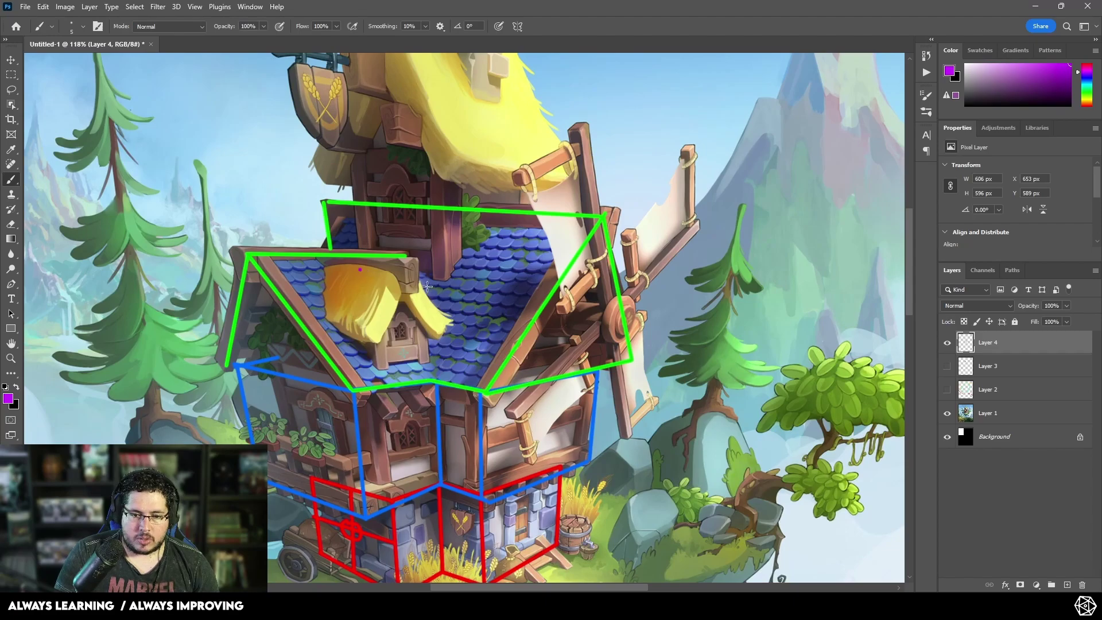
{"action": "left_click", "coordinate": [447, 279]}
{"action": "left_click", "coordinate": [360, 269], "text": "shift"}
{"action": "left_click", "coordinate": [345, 147], "text": "shift"}
{"action": "left_click", "coordinate": [445, 146], "text": "shift"}
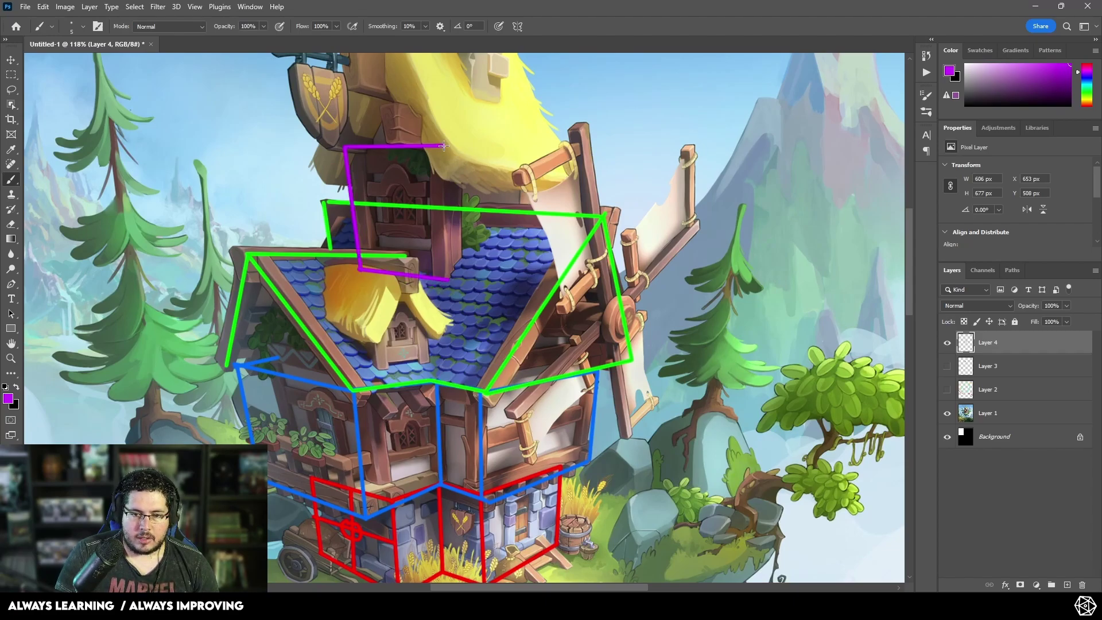
{"action": "left_click", "coordinate": [447, 280], "text": "shift"}
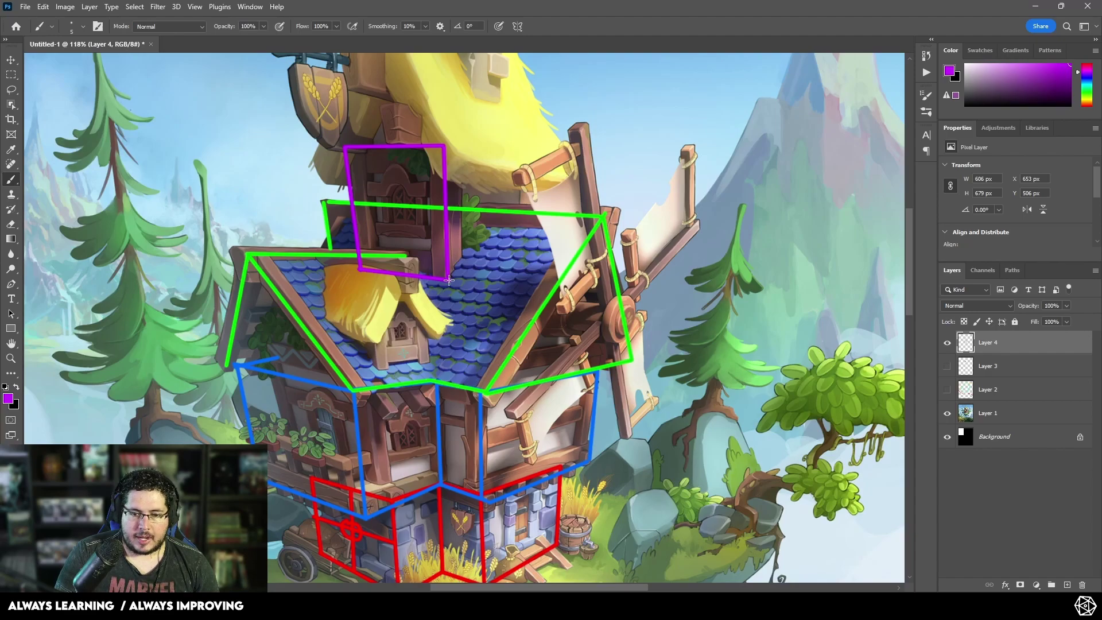
Step: Outline the tower's adjoining sail-side wall in purple with its base, far corner and top edge
{"action": "left_click", "coordinate": [532, 267], "text": "shift"}
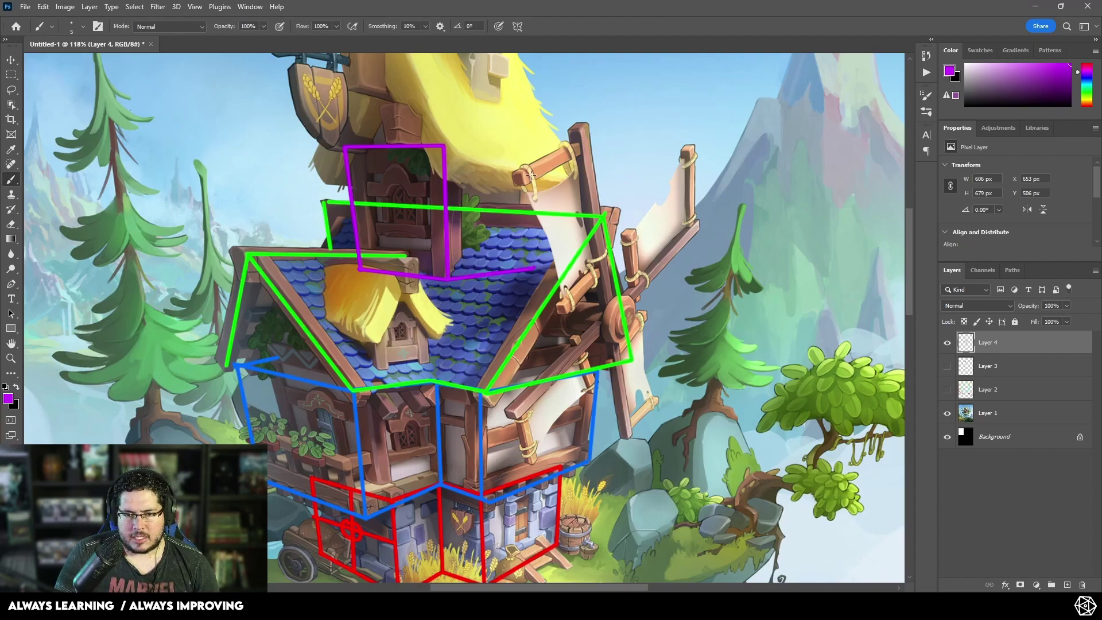
{"action": "left_click", "coordinate": [540, 148], "text": "shift"}
{"action": "left_click", "coordinate": [443, 146], "text": "shift"}
Step: Trace the tower's yellow thatched roof in purple, from the narrow gable peak along the slopes and the ridge
{"action": "left_click_drag", "start_coordinate": [443, 147], "coordinate": [473, 264]}
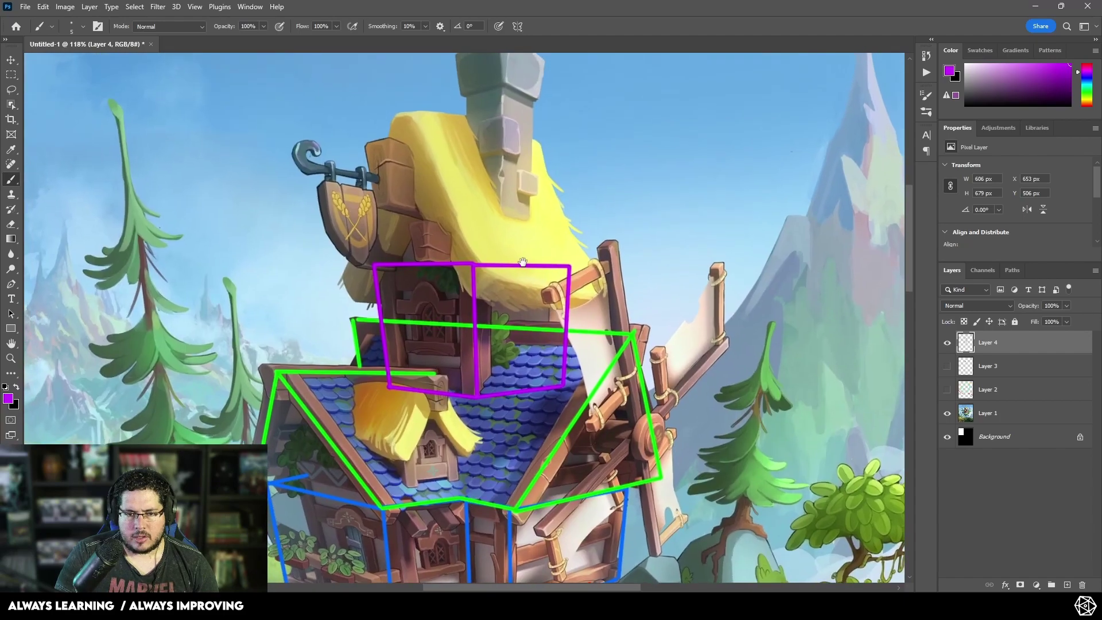
{"action": "left_click_drag", "start_coordinate": [395, 117], "coordinate": [409, 117], "text": "shift"}
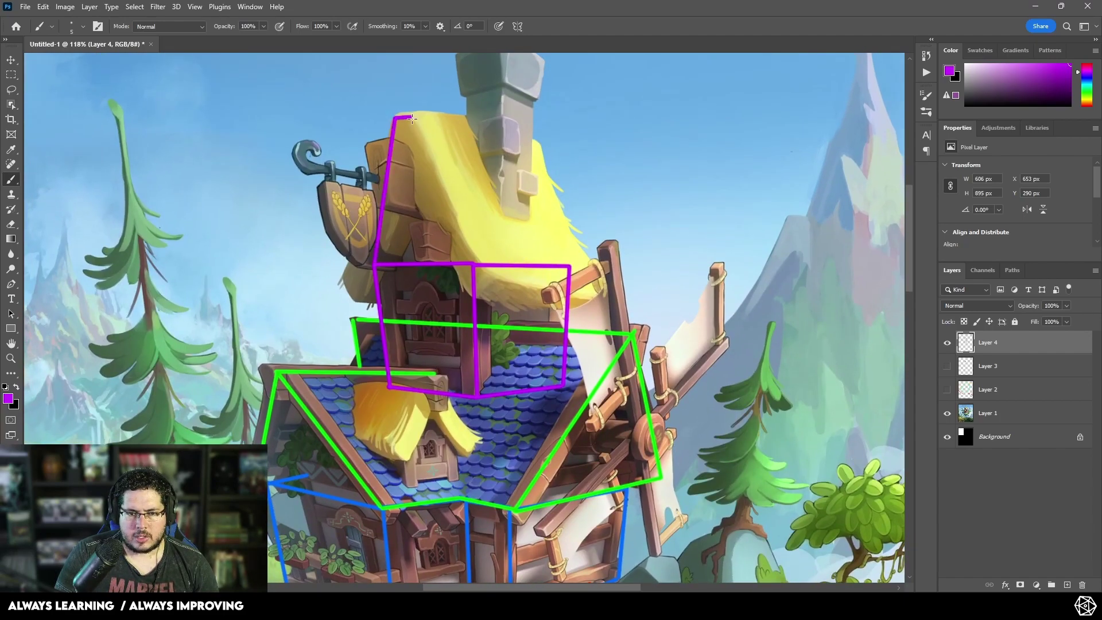
{"action": "left_click", "coordinate": [474, 264], "text": "shift"}
{"action": "left_click", "coordinate": [572, 265]}
{"action": "left_click", "coordinate": [534, 141], "text": "shift"}
{"action": "left_click", "coordinate": [412, 115], "text": "shift"}
Step: Hide the artwork on Layer 1 to examine the coloured volume lines alone, and show it again
{"action": "scroll", "coordinate": [538, 184], "scroll_direction": "down", "scroll_amount": 9, "text": "alt"}
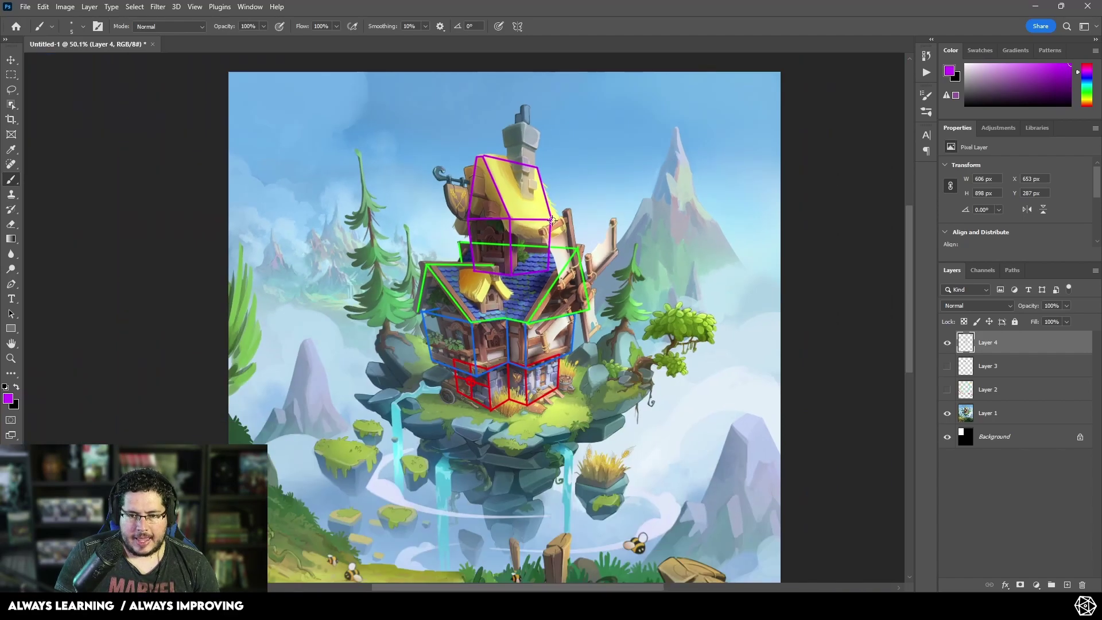
{"action": "left_click", "coordinate": [947, 413]}
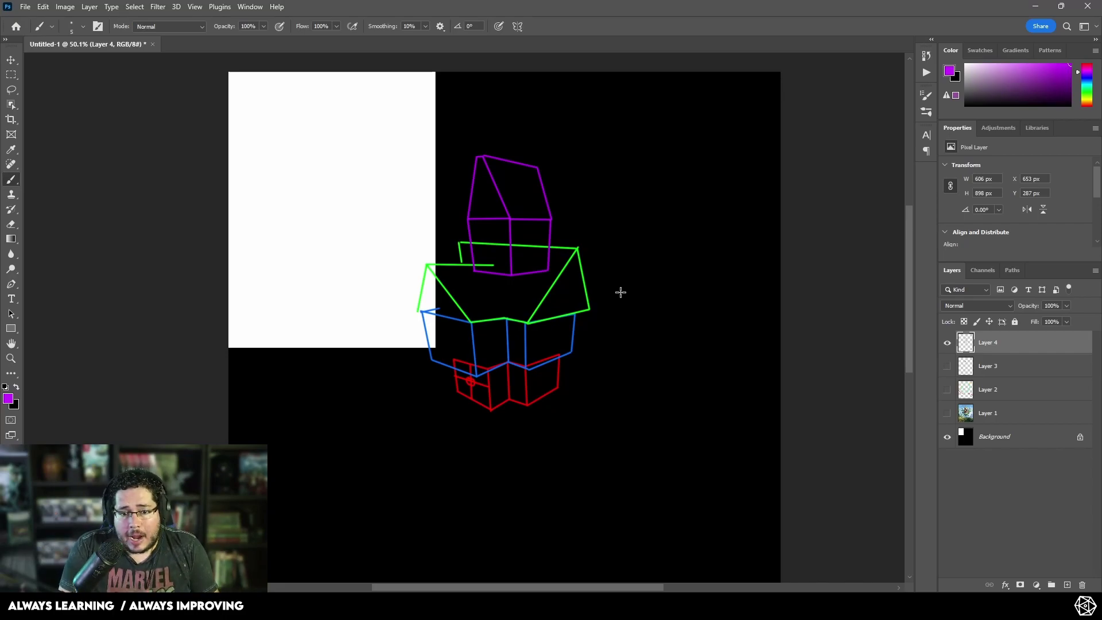
{"action": "left_click", "coordinate": [947, 413]}
Step: Switch the brush colour to turquoise green, circle the windmill's hub and draw the shaft's two parallel edges back into the roof
{"action": "scroll", "coordinate": [585, 293], "scroll_direction": "up", "scroll_amount": 3, "text": "alt"}
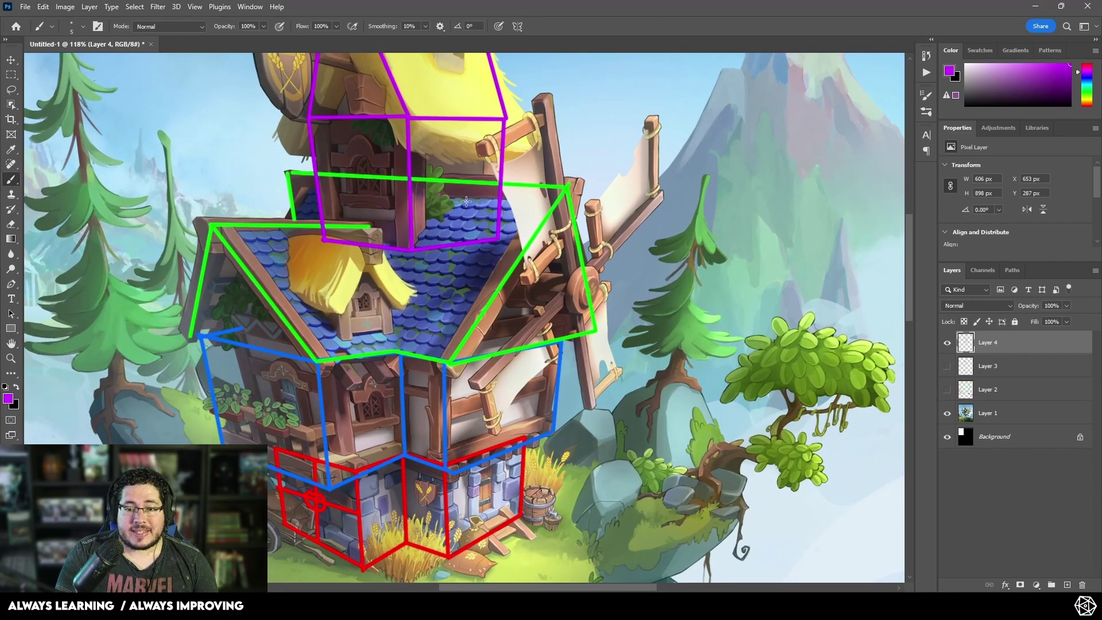
{"action": "left_click_drag", "start_coordinate": [1088, 87], "coordinate": [1087, 92]}
{"action": "mouse_move", "coordinate": [586, 270]}
{"action": "left_mouse_down"}
{"action": "mouse_move", "coordinate": [579, 313]}
{"action": "mouse_move", "coordinate": [579, 294]}
{"action": "left_mouse_up"}
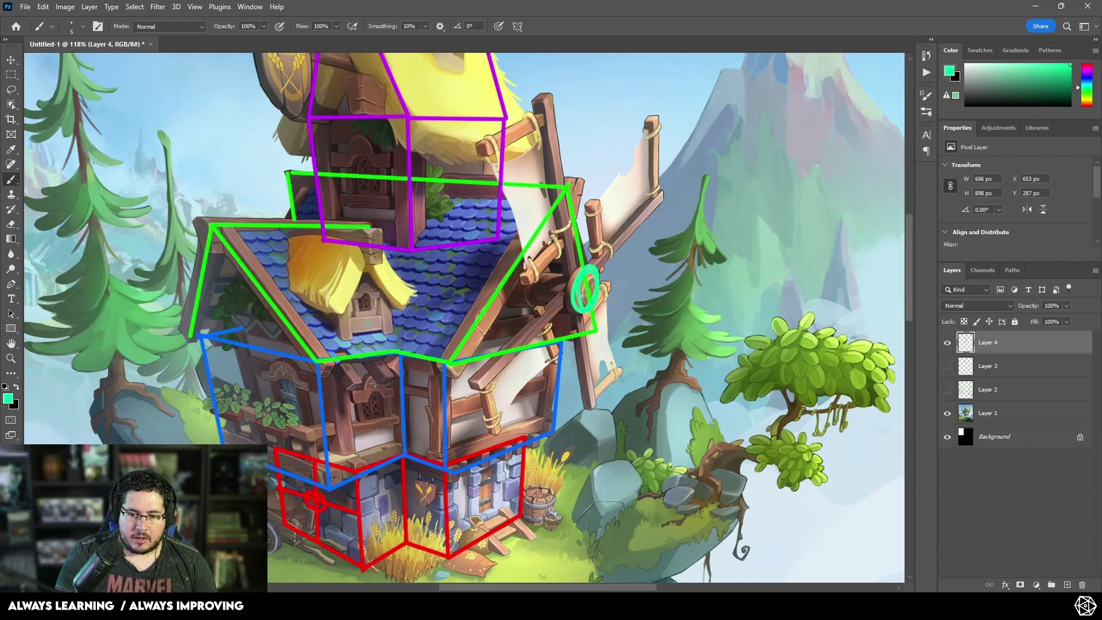
{"action": "left_click", "coordinate": [586, 312]}
{"action": "left_click", "coordinate": [503, 304], "text": "shift"}
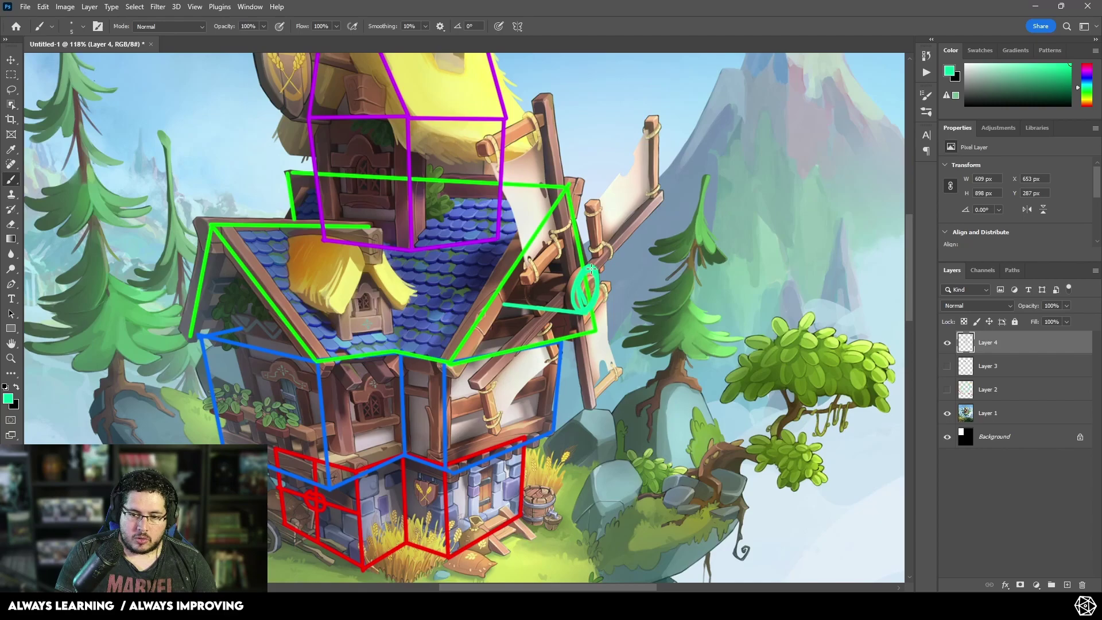
{"action": "left_click", "coordinate": [525, 265], "text": "shift"}
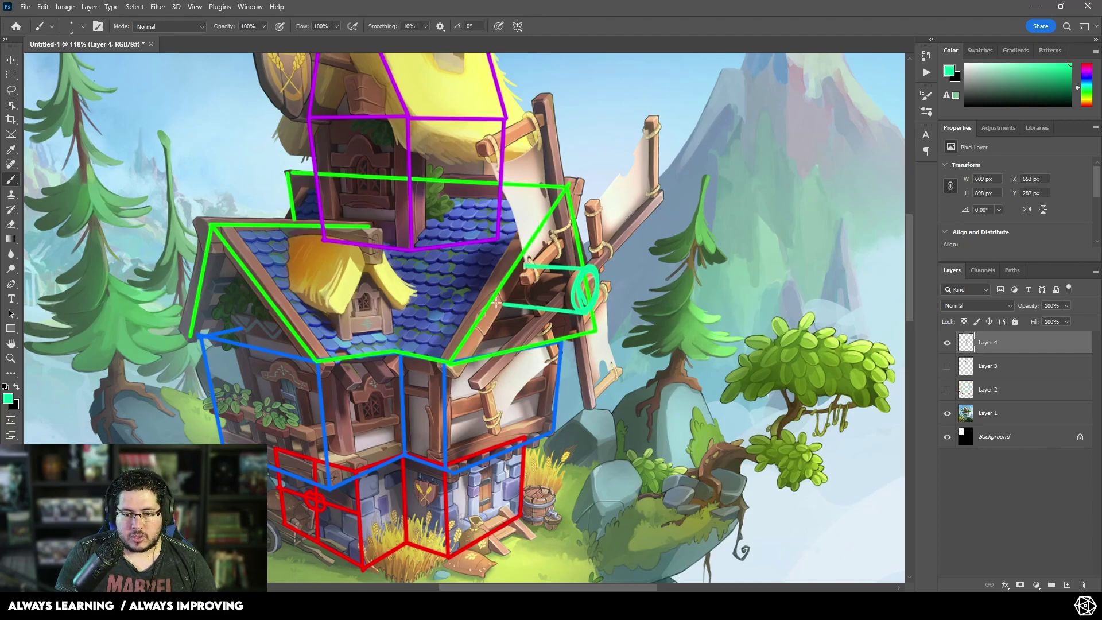
{"action": "left_click", "coordinate": [498, 266], "text": "shift"}
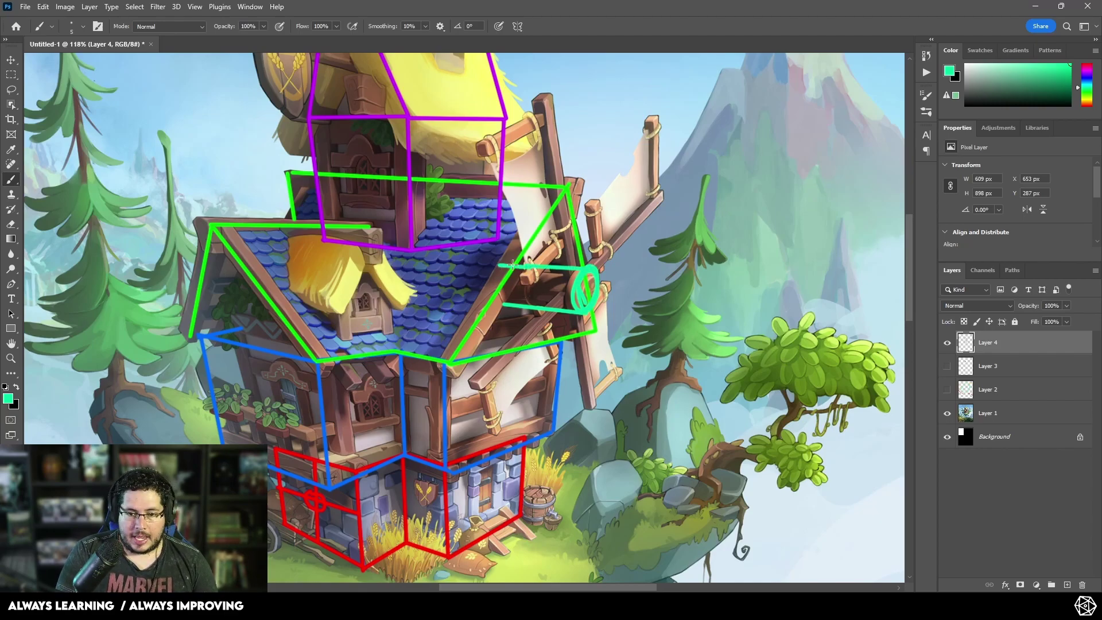
Step: Draw the windmill's two crossing sail arms as long straight turquoise lines through the hub
{"action": "left_click", "coordinate": [482, 385]}
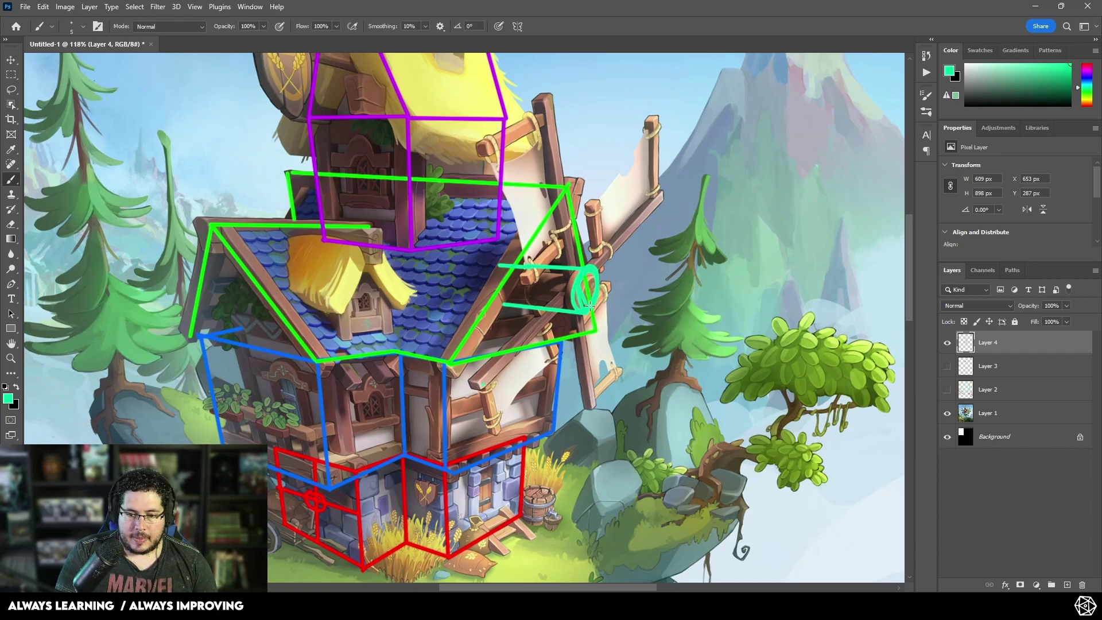
{"action": "left_click", "coordinate": [662, 196], "text": "shift"}
{"action": "left_click", "coordinate": [597, 397], "text": "shift"}
Step: Outline the four windmill sails in turquoise, drawing each sail's outer end and its slanted edge back to the hub
{"action": "left_click", "coordinate": [620, 378], "text": "shift"}
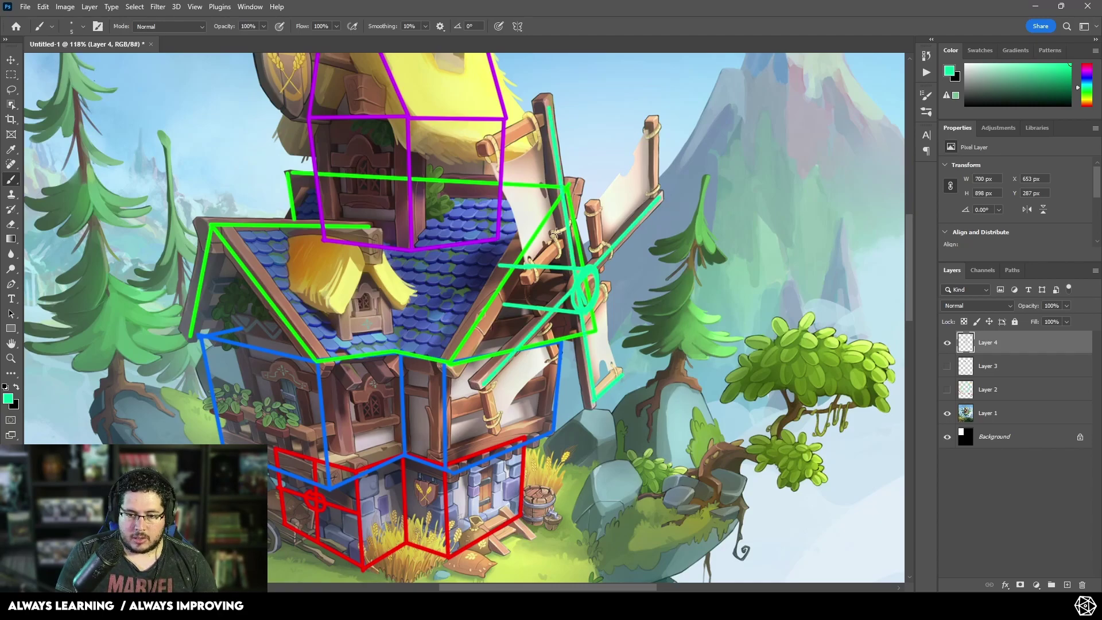
{"action": "left_click", "coordinate": [485, 147], "text": "shift"}
{"action": "left_click", "coordinate": [549, 108], "text": "shift"}
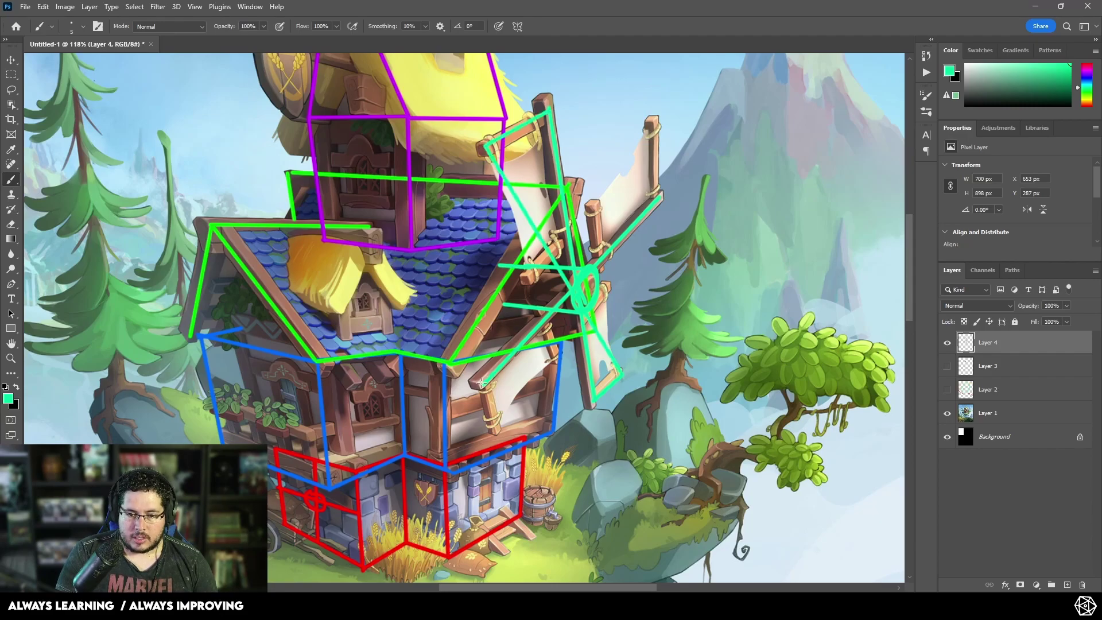
{"action": "left_click", "coordinate": [498, 423], "text": "shift"}
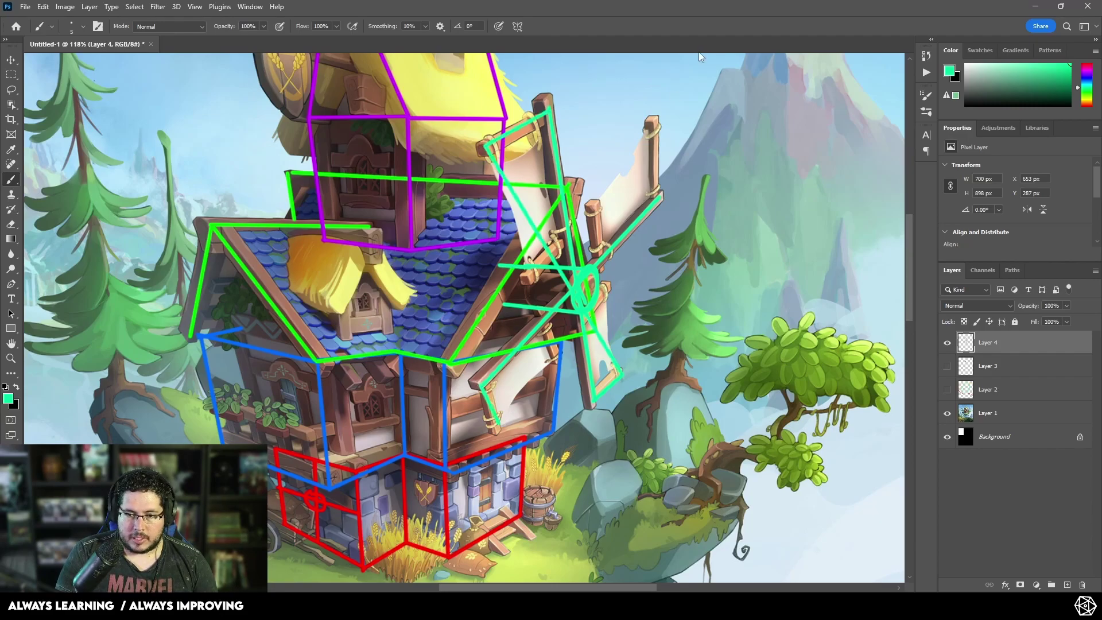
{"action": "left_click", "coordinate": [655, 121], "text": "shift"}
{"action": "left_click", "coordinate": [658, 197], "text": "shift"}
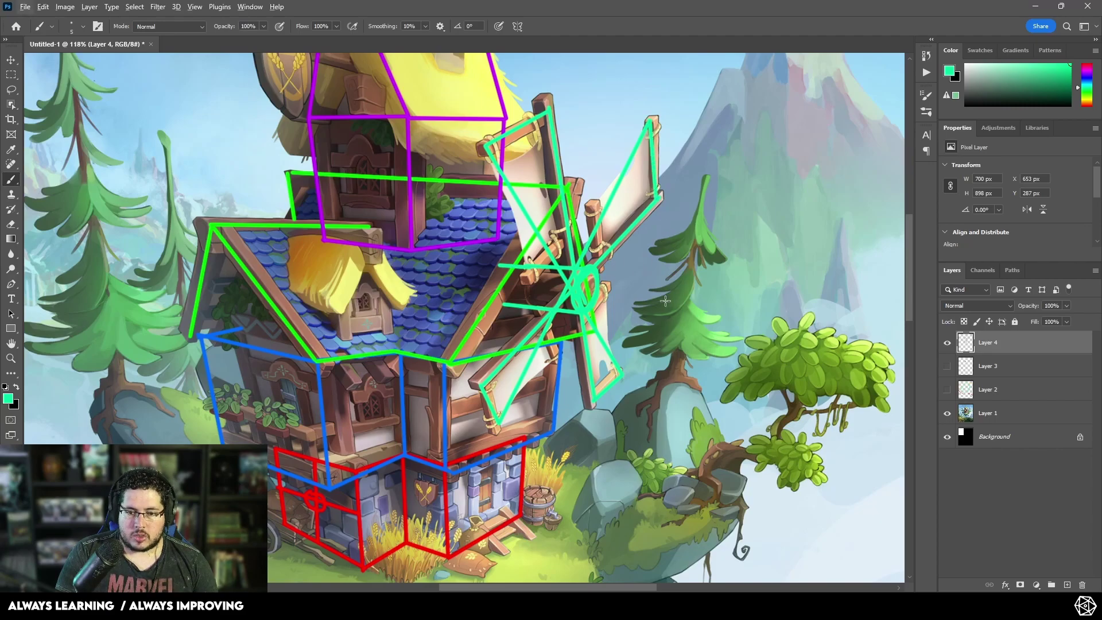
Step: Toggle the guide lines on Layer 4 and hide the artwork on Layer 1 to examine the breakdown, restoring both layers
{"action": "left_click", "coordinate": [948, 343]}
{"action": "left_click", "coordinate": [947, 343]}
{"action": "left_click", "coordinate": [947, 414]}
{"action": "scroll", "coordinate": [664, 304], "scroll_direction": "down", "scroll_amount": 3, "text": "alt"}
{"action": "scroll", "coordinate": [664, 304], "scroll_direction": "down", "scroll_amount": 1, "text": "alt"}
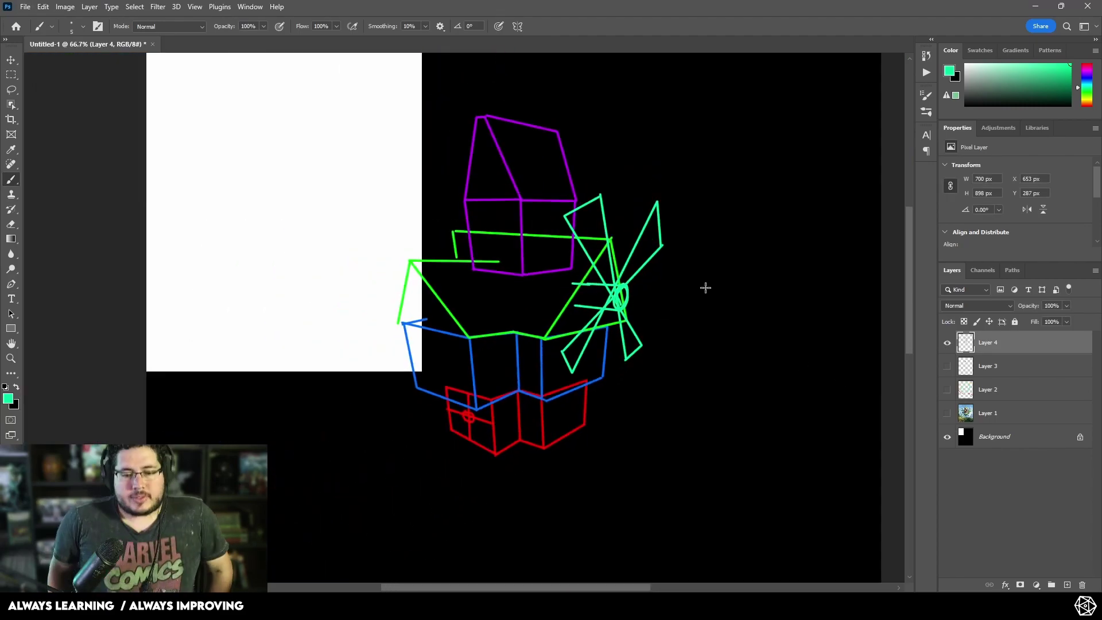
{"action": "left_click", "coordinate": [947, 342]}
{"action": "left_click", "coordinate": [947, 343]}
{"action": "left_click", "coordinate": [947, 413]}
{"action": "scroll", "coordinate": [535, 249], "scroll_direction": "up", "scroll_amount": 4, "text": "alt"}
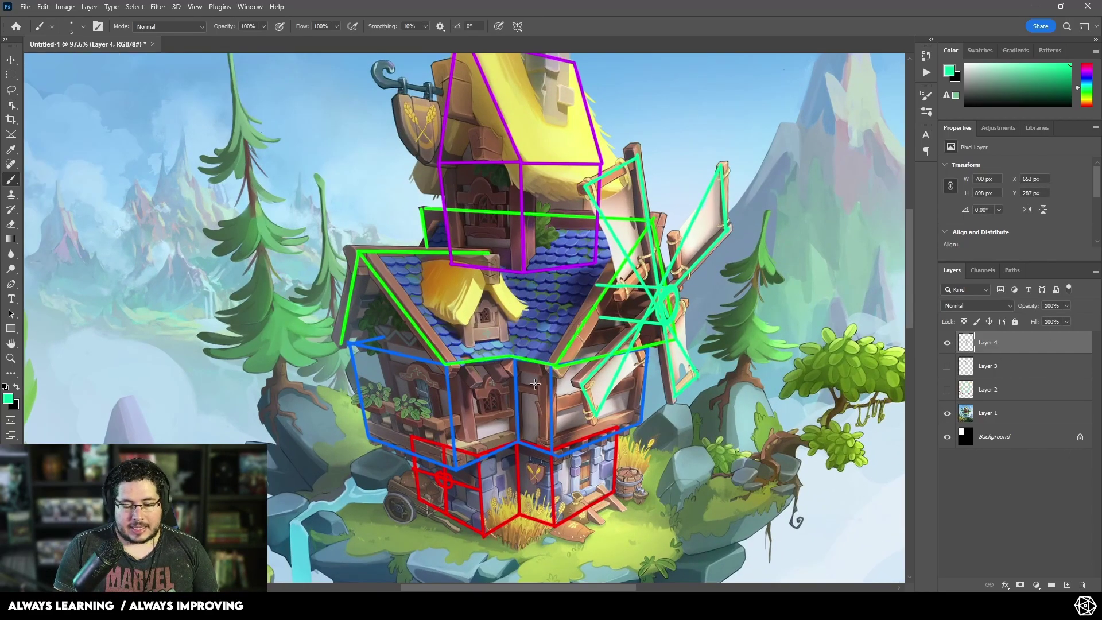
Step: Switch the brush colour to orange and draw straight ground lines extending the stone floor's base edges outward over the grass
{"action": "left_click_drag", "start_coordinate": [536, 249], "coordinate": [541, 208]}
{"action": "scroll", "coordinate": [542, 209], "scroll_direction": "down", "scroll_amount": 2, "text": "alt"}
{"action": "left_click_drag", "start_coordinate": [513, 323], "coordinate": [513, 416]}
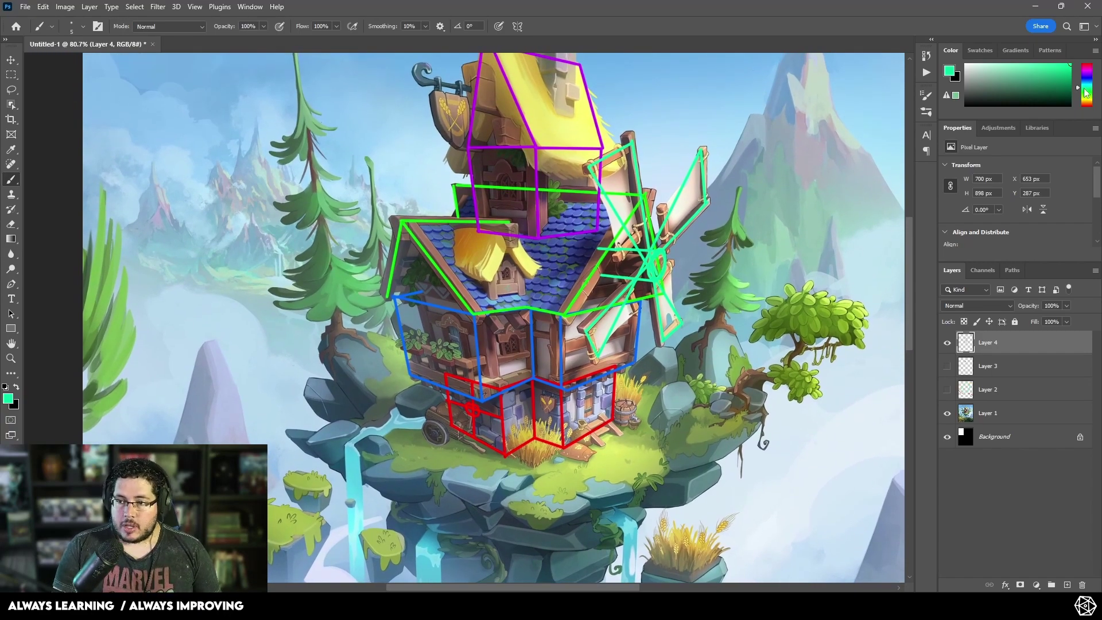
{"action": "left_click_drag", "start_coordinate": [1079, 89], "coordinate": [1083, 108]}
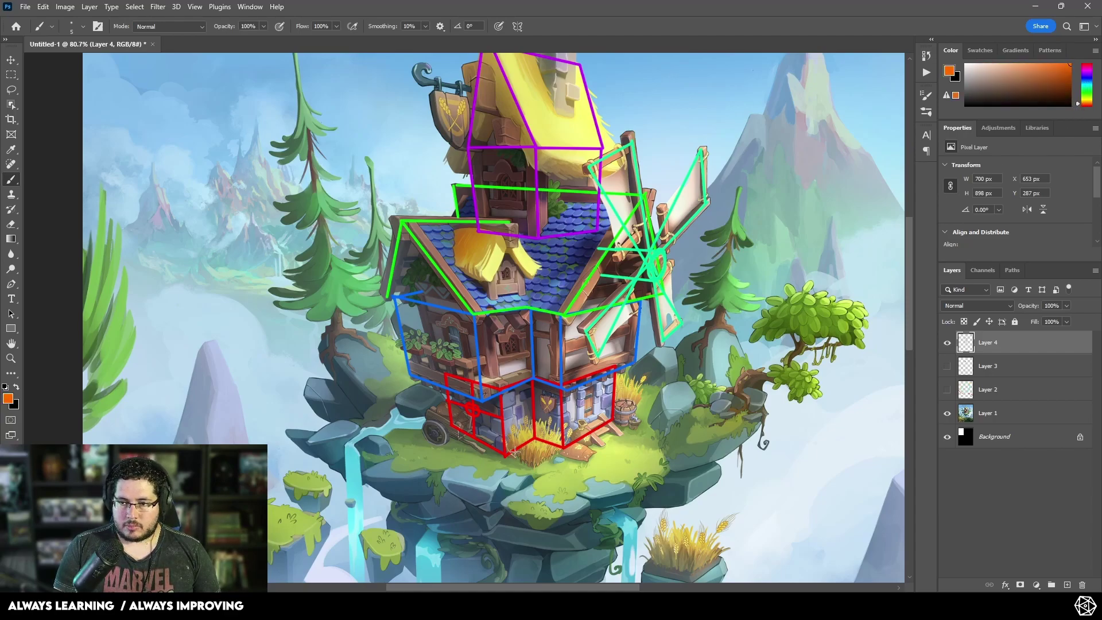
{"action": "left_click", "coordinate": [472, 480], "text": "shift"}
{"action": "left_click", "coordinate": [649, 488], "text": "shift"}
{"action": "left_click", "coordinate": [708, 463], "text": "shift"}
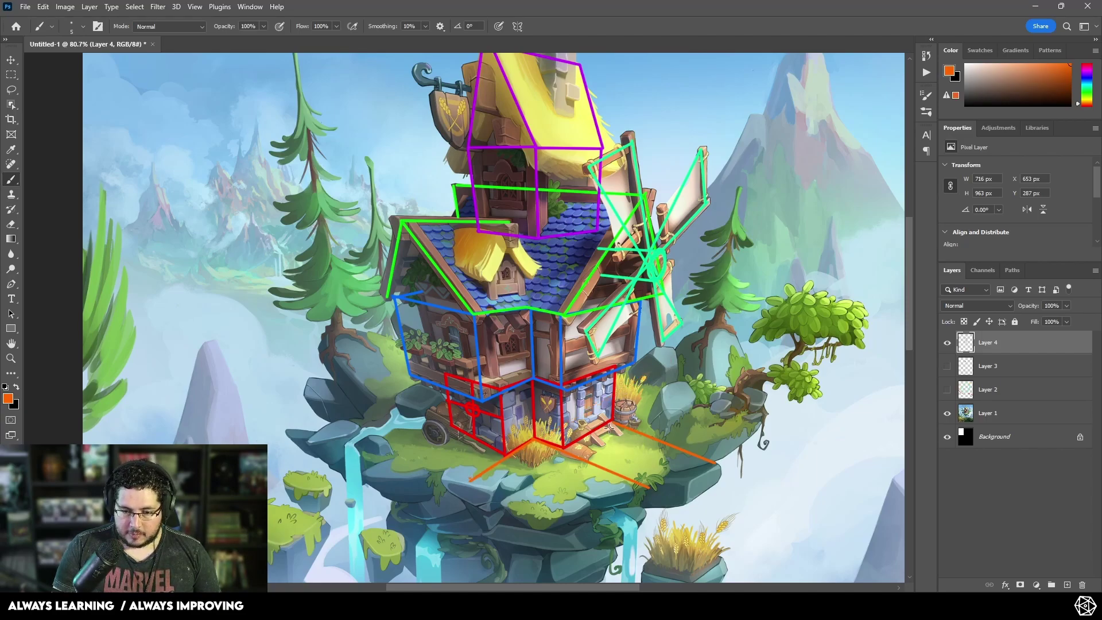
Step: Extend the stone floor's remaining base edges in orange, forming crossing perspective lines on the ground around the house
{"action": "left_click", "coordinate": [688, 374], "text": "shift"}
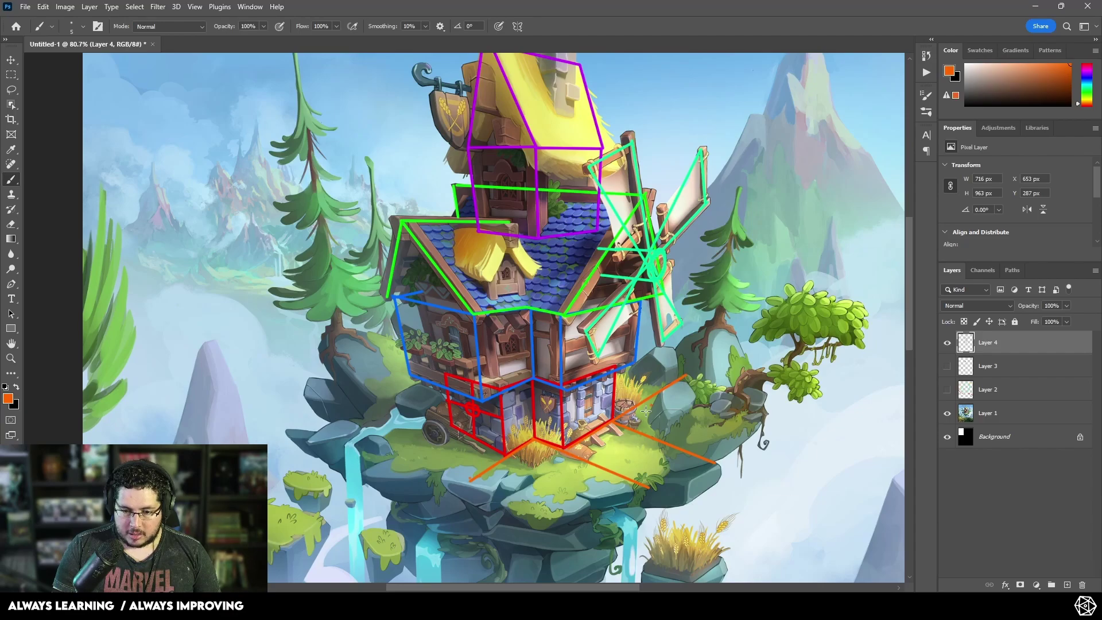
{"action": "left_click", "coordinate": [498, 495], "text": "shift"}
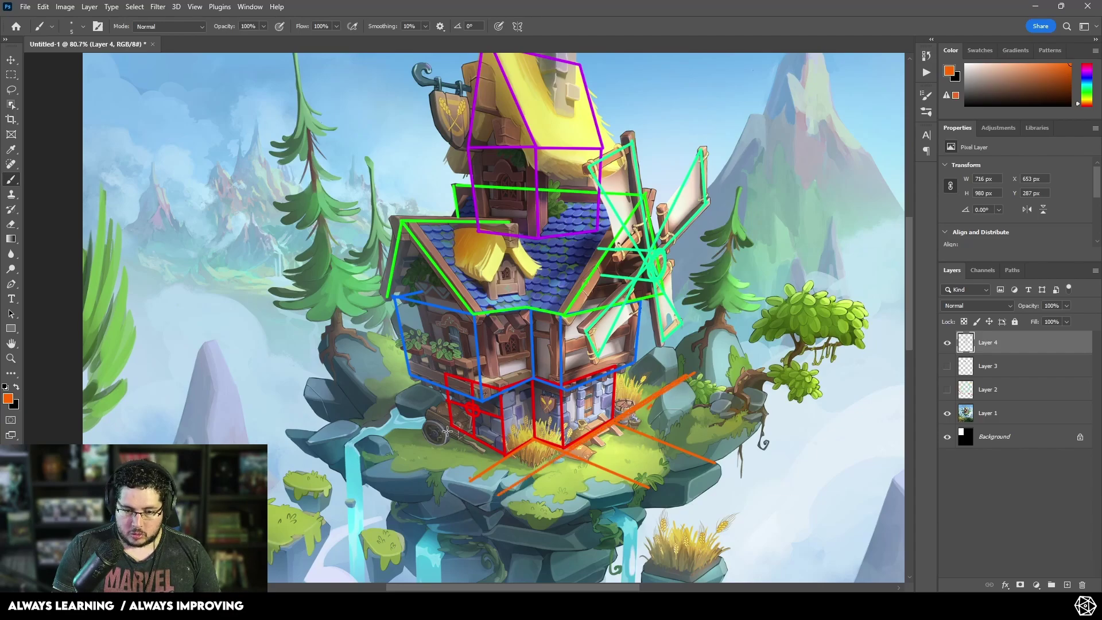
{"action": "left_click", "coordinate": [373, 459], "text": "shift"}
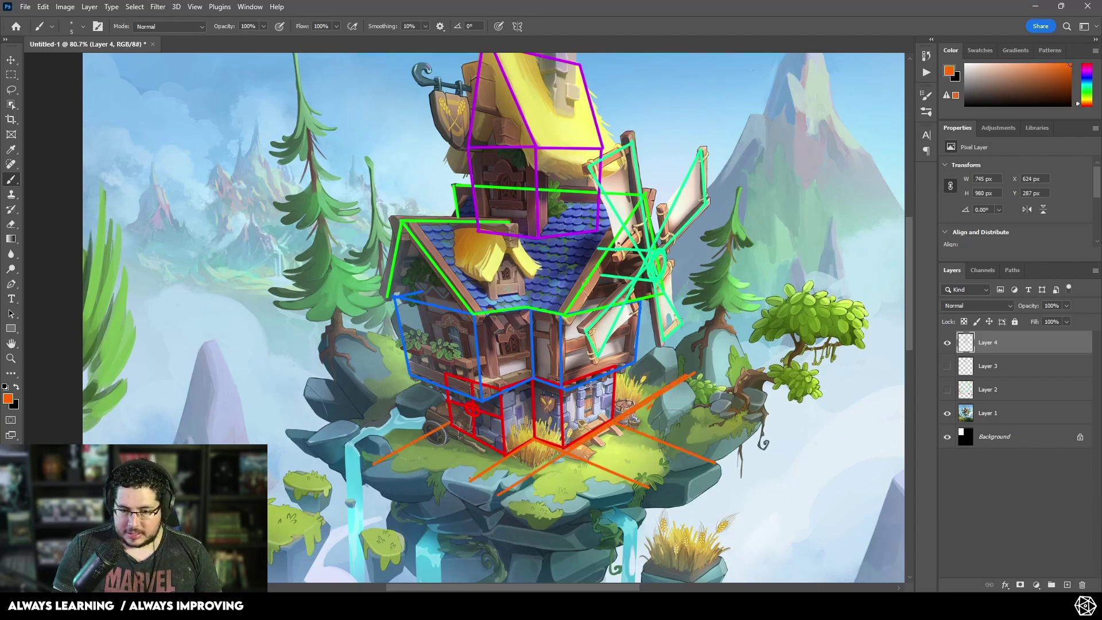
{"action": "left_click", "coordinate": [367, 389]}
{"action": "left_click", "coordinate": [591, 502], "text": "shift"}
Step: Hide the artwork on Layer 1 to examine the coloured volumes together with the ground perspective lines, and show it again
{"action": "scroll", "coordinate": [654, 476], "scroll_direction": "down", "scroll_amount": 2}
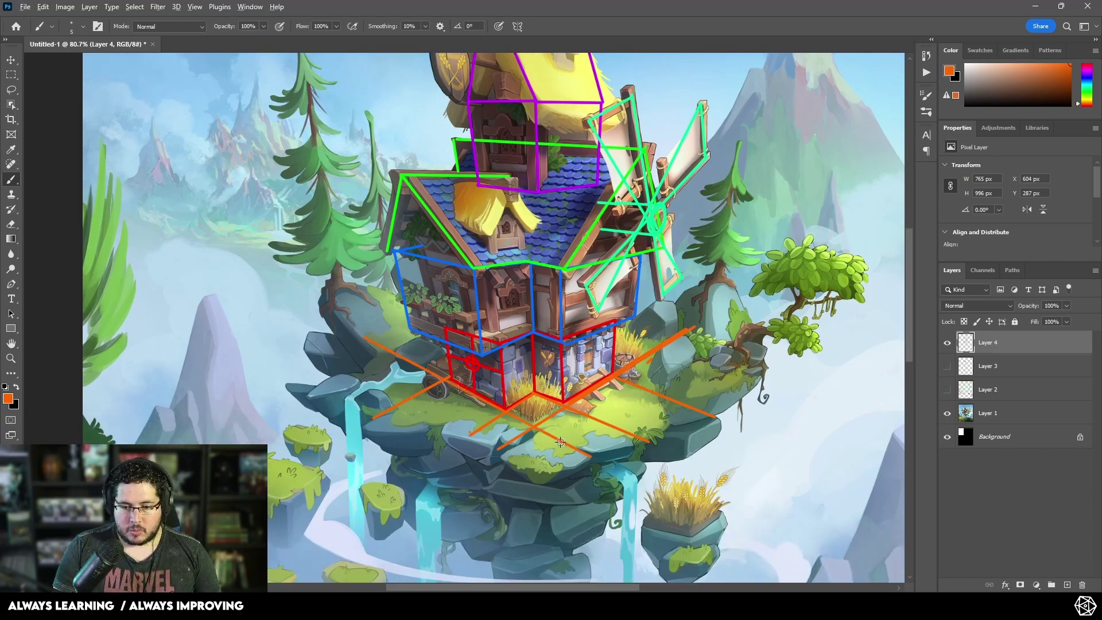
{"action": "scroll", "coordinate": [603, 427], "scroll_direction": "down", "scroll_amount": 9, "text": "alt"}
{"action": "scroll", "coordinate": [620, 425], "scroll_direction": "up", "scroll_amount": 1, "text": "alt"}
{"action": "left_click", "coordinate": [949, 415]}
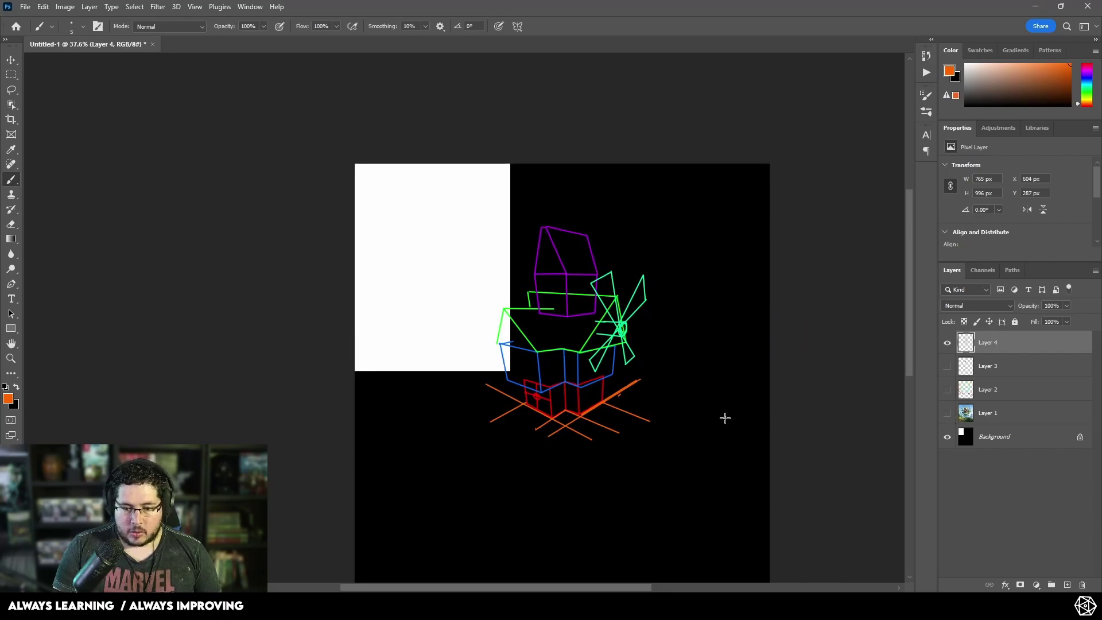
{"action": "scroll", "coordinate": [726, 419], "scroll_direction": "up", "scroll_amount": 4, "text": "alt"}
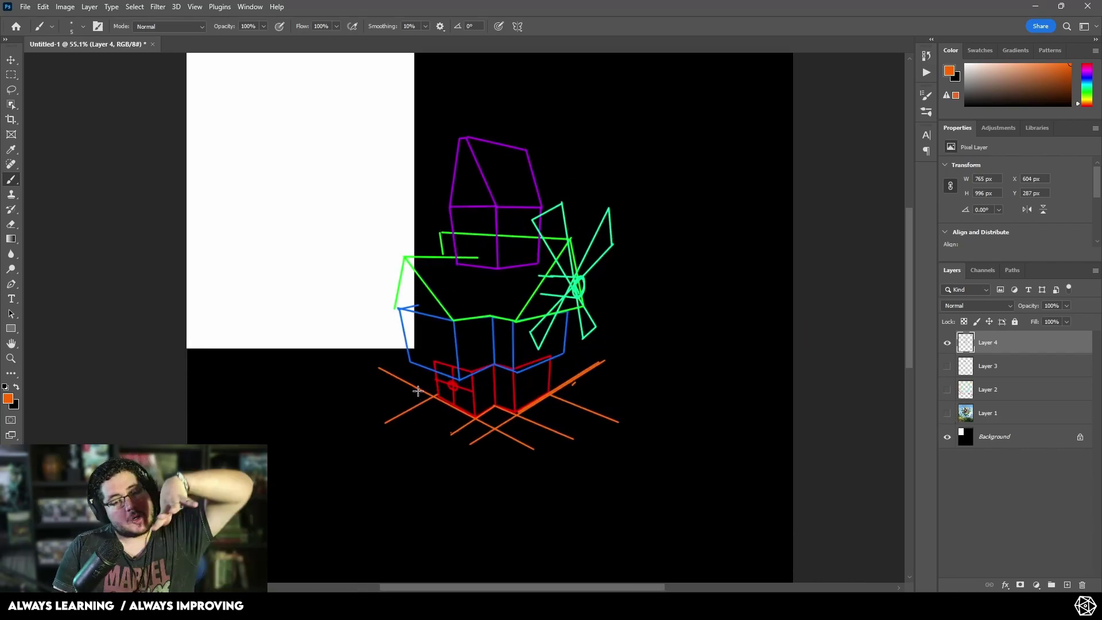
{"action": "left_click", "coordinate": [947, 413]}
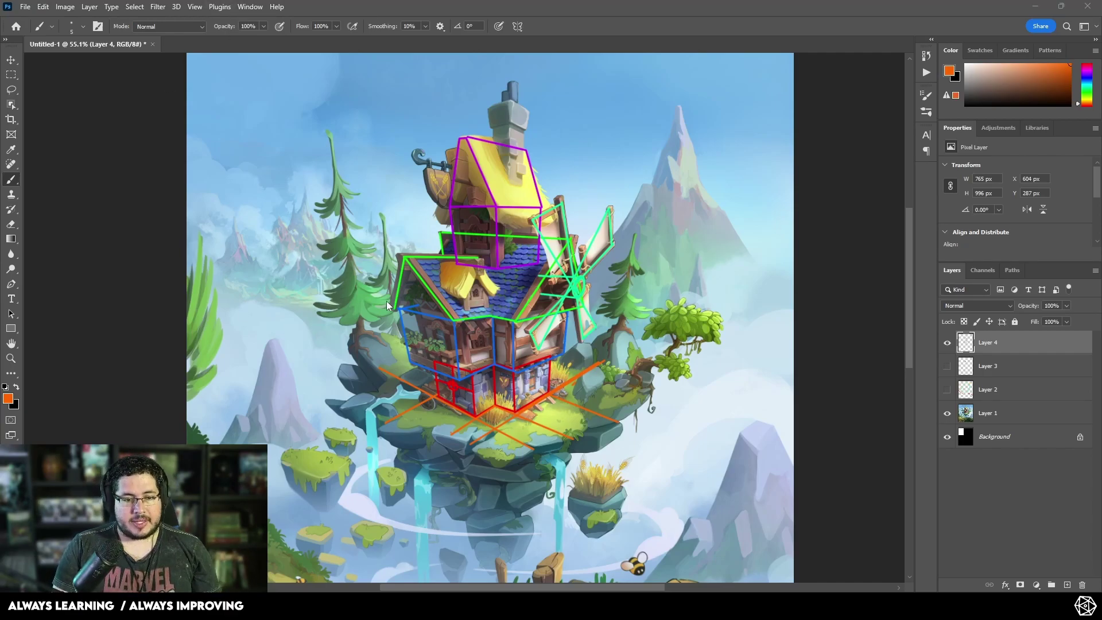
Step: Save a JPEG copy of the image over the Reference file on the Desktop at maximum quality 12
{"action": "key", "text": "ctrl+alt+s"}
{"action": "left_click", "coordinate": [126, 260]}
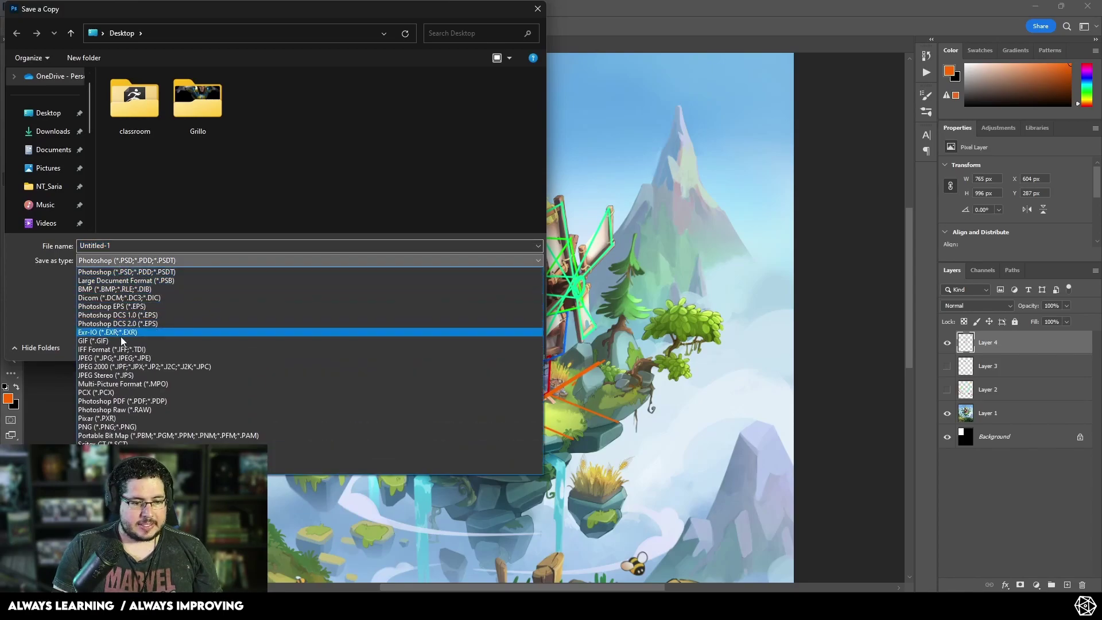
{"action": "left_click", "coordinate": [112, 358]}
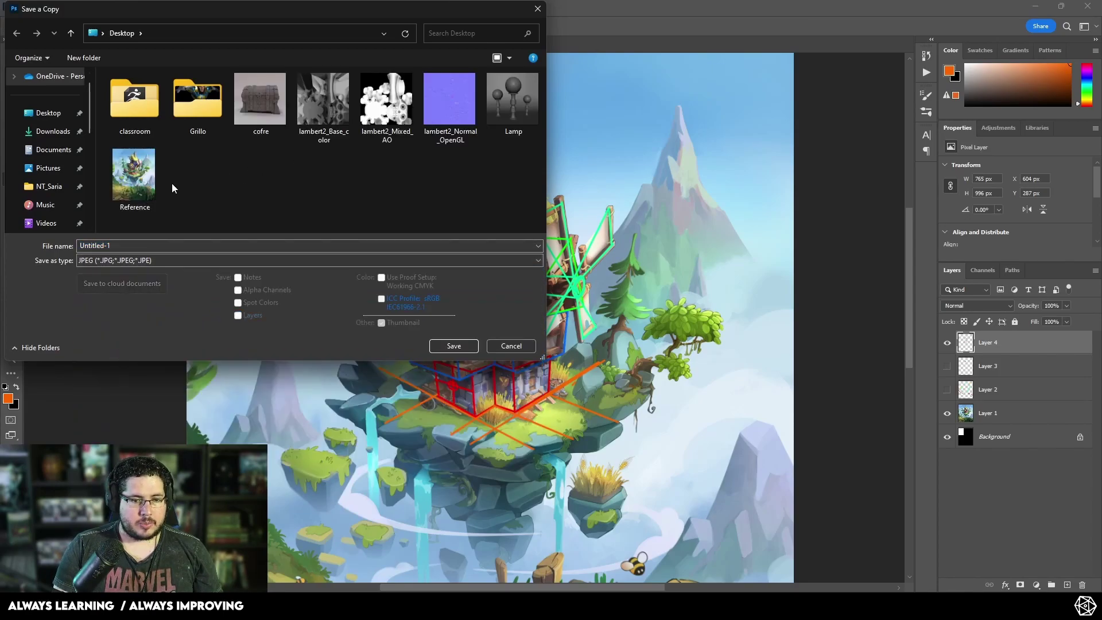
{"action": "double_click", "coordinate": [135, 177]}
{"action": "left_click", "coordinate": [576, 302]}
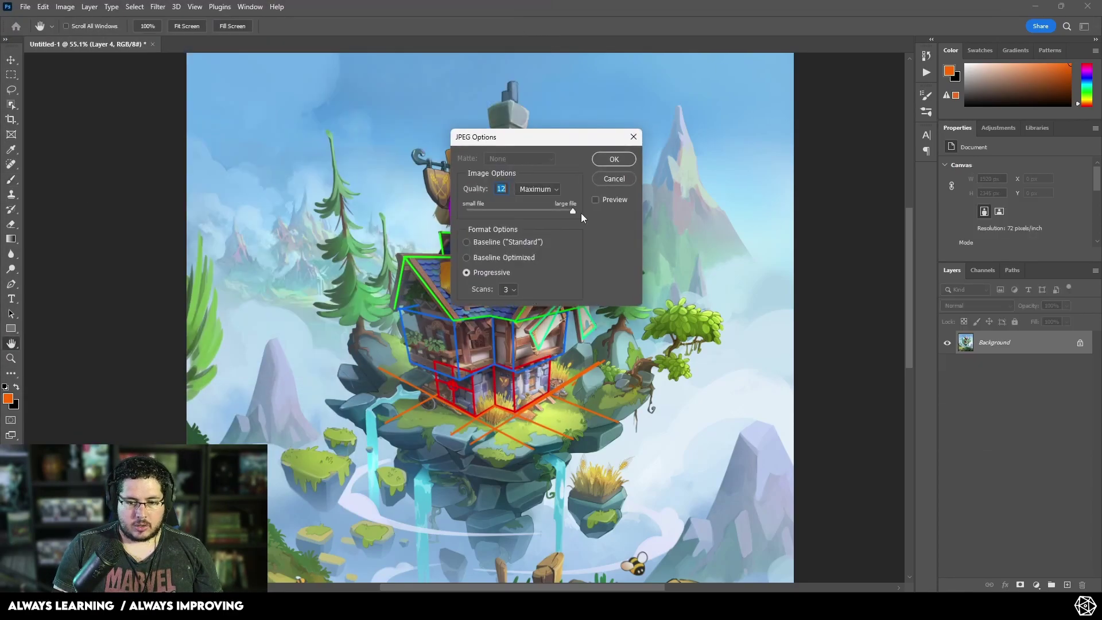
{"action": "left_click", "coordinate": [614, 159]}
Step: Save another JPEG copy of the annotated artwork on the Desktop under the name Concept
{"action": "key", "text": "ctrl+alt+s"}
{"action": "left_click", "coordinate": [123, 245]}
{"action": "left_click", "coordinate": [150, 260]}
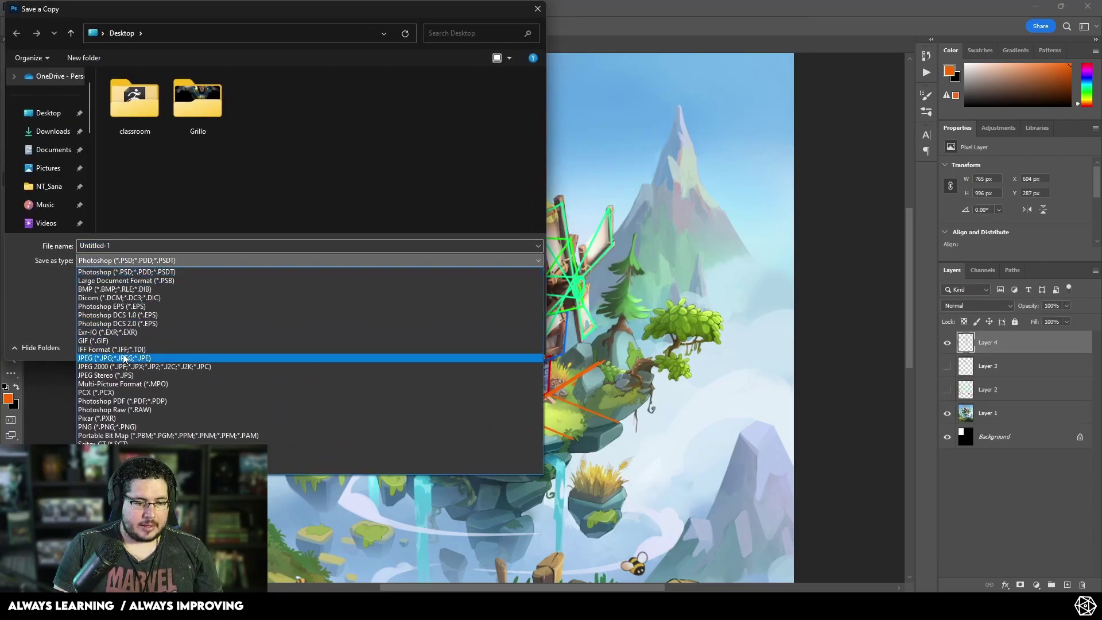
{"action": "left_click", "coordinate": [138, 352]}
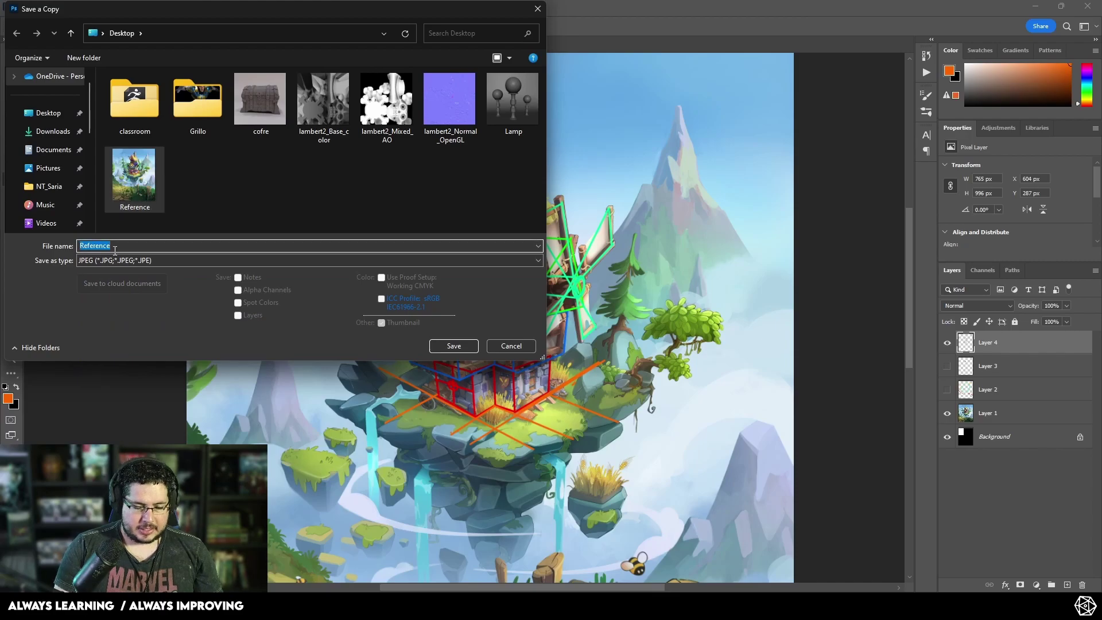
{"action": "type", "text": "cONC"}
{"action": "key", "text": "BackSpace"}
{"action": "key", "text": "BackSpace"}
{"action": "key", "text": "BackSpace"}
{"action": "key", "text": "BackSpace"}
{"action": "type", "text": "Con"}
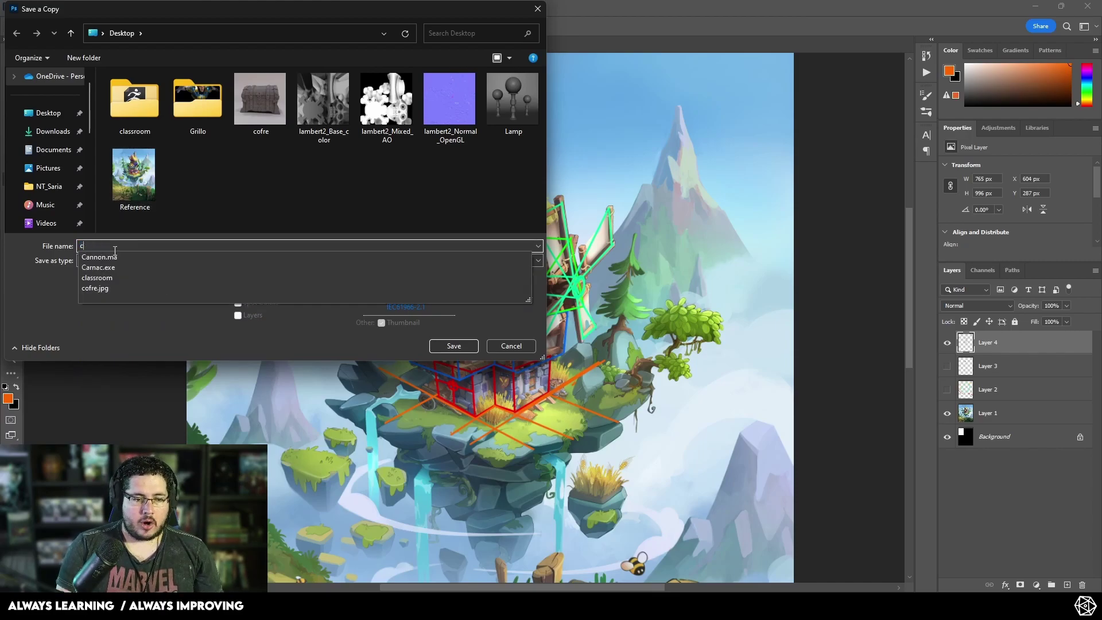
{"action": "key", "text": "Return"}
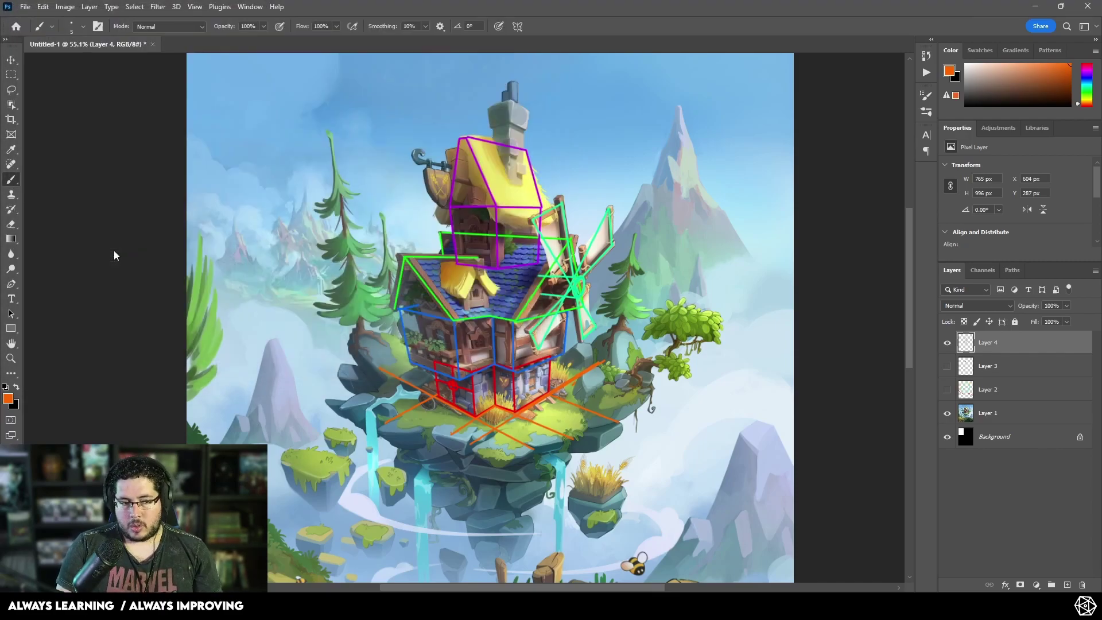
{"action": "key", "text": "Return"}
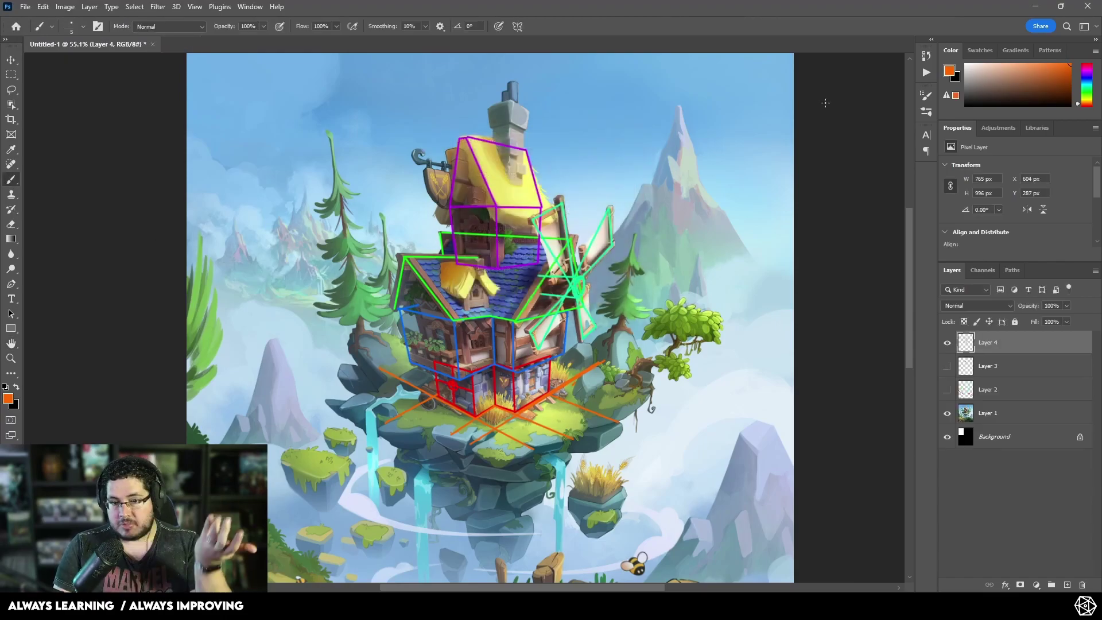
Step: Minimise the open windows and launch Blender 3.6
{"action": "left_click", "coordinate": [1035, 7]}
{"action": "left_click", "coordinate": [1035, 9]}
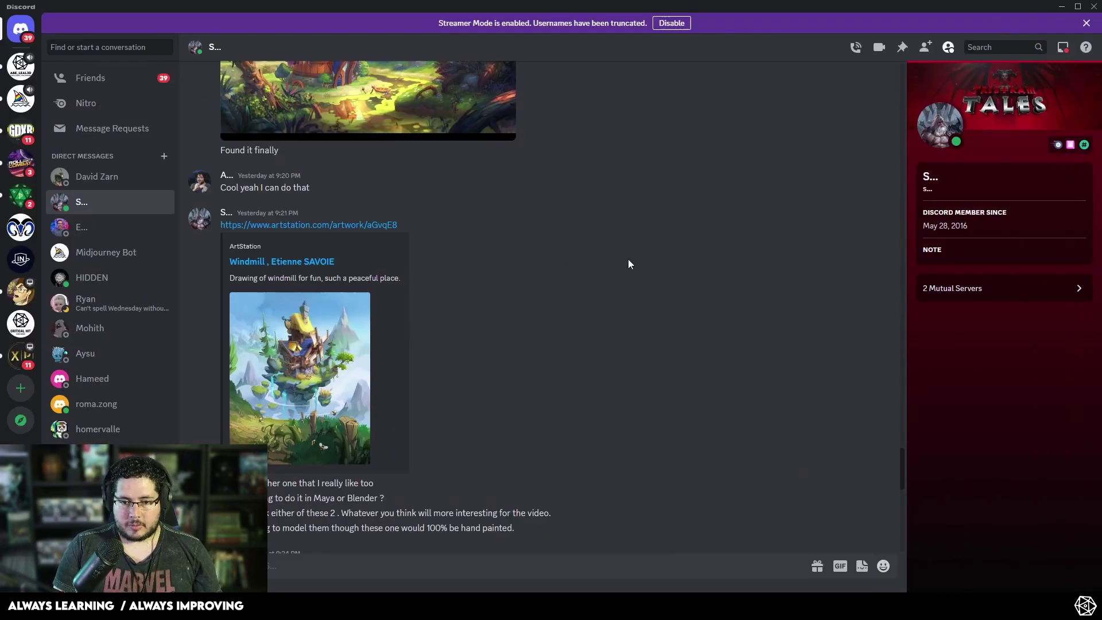
{"action": "key", "text": "super"}
{"action": "left_click", "coordinate": [1061, 6]}
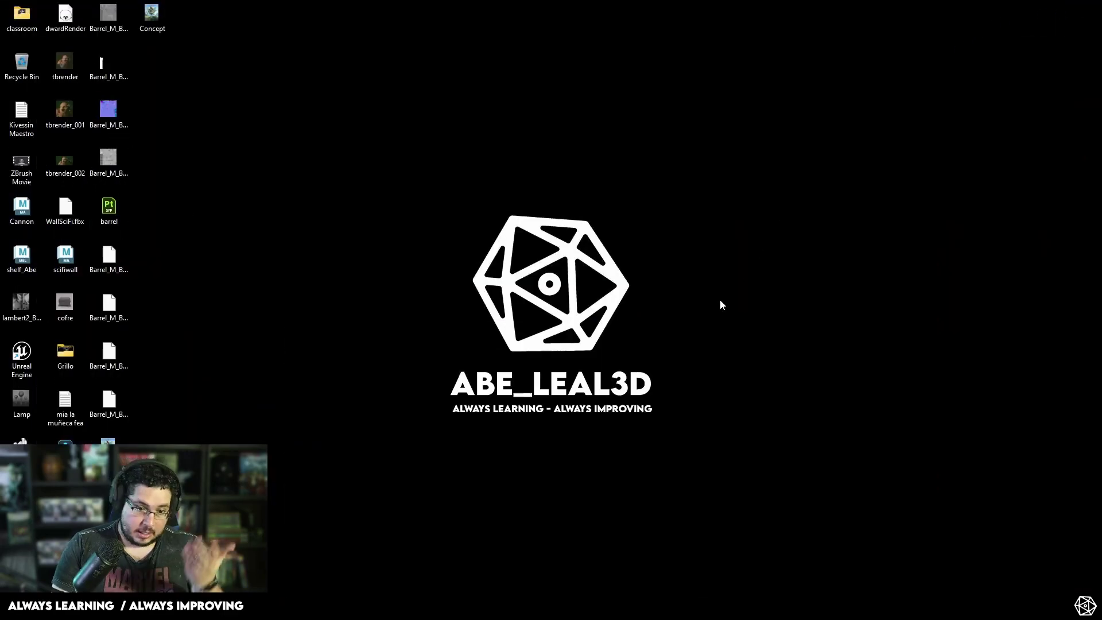
{"action": "key", "text": "super"}
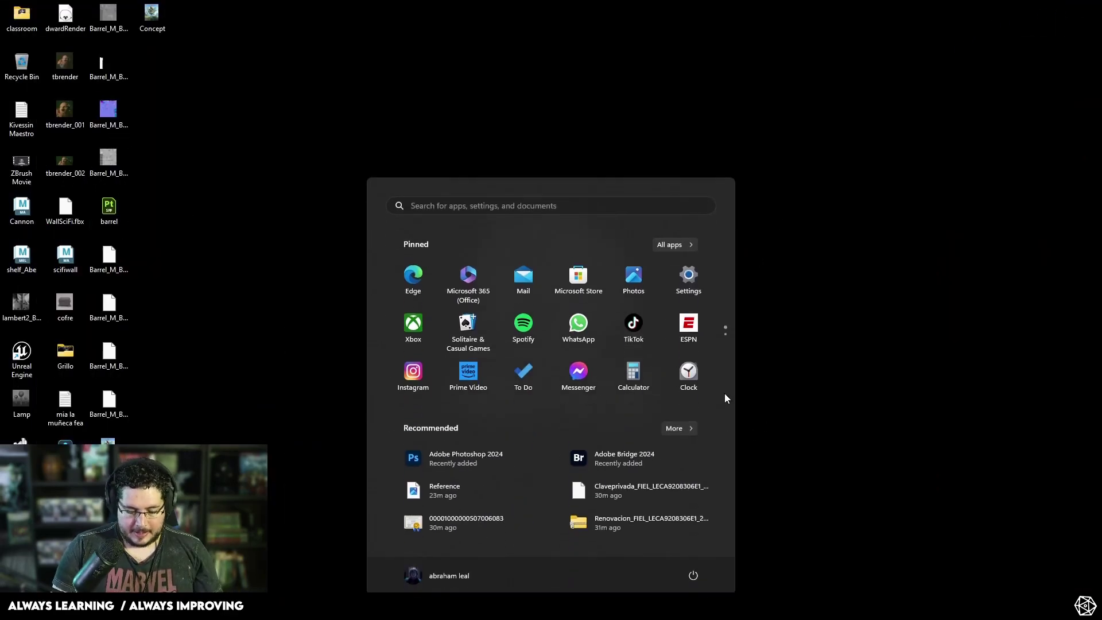
{"action": "type", "text": "blen"}
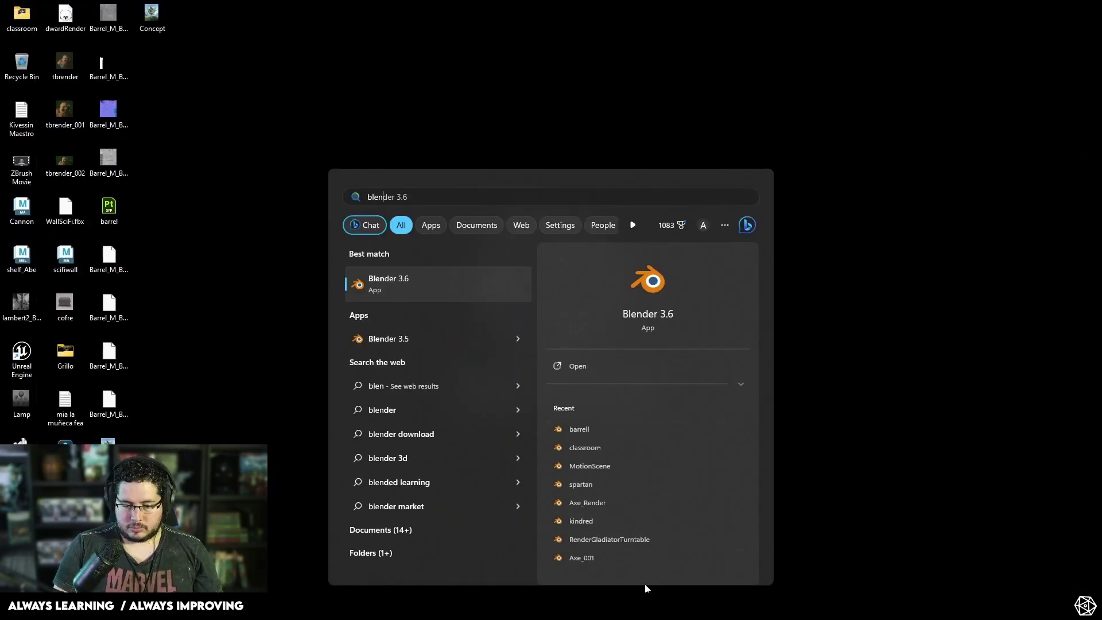
{"action": "key", "text": "Return"}
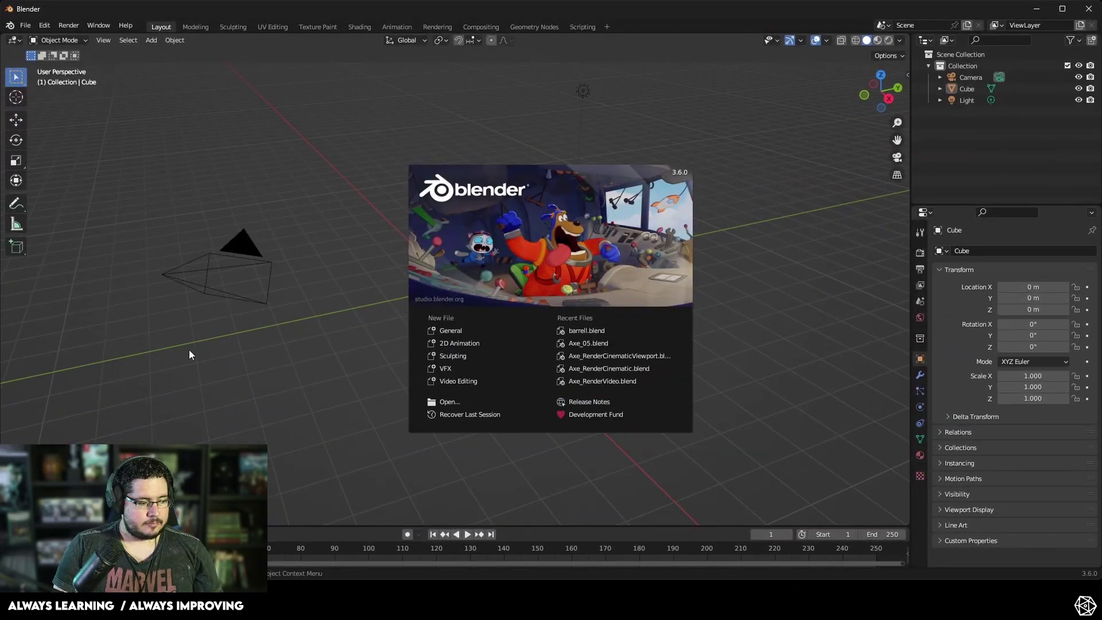
Step: Dismiss the splash screen and delete the default cube from the scene
{"action": "left_click", "coordinate": [344, 167]}
{"action": "left_click", "coordinate": [437, 282]}
{"action": "key", "text": "Delete"}
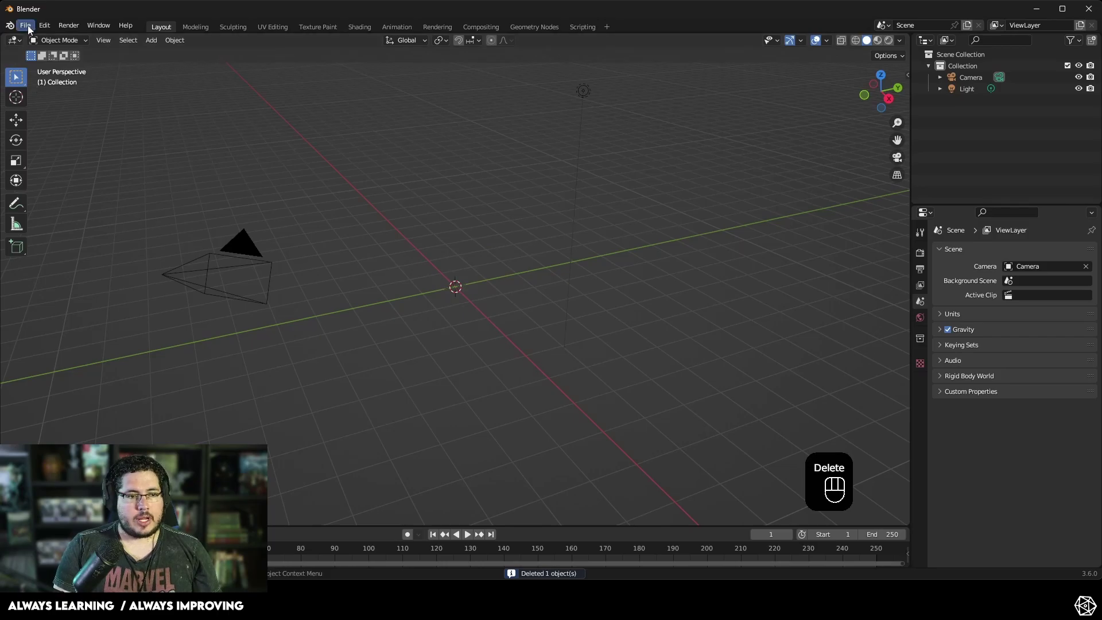
Step: View the scene through the camera and add the Desktop's Concept image as a reference image aligned to that view
{"action": "left_click", "coordinate": [898, 157]}
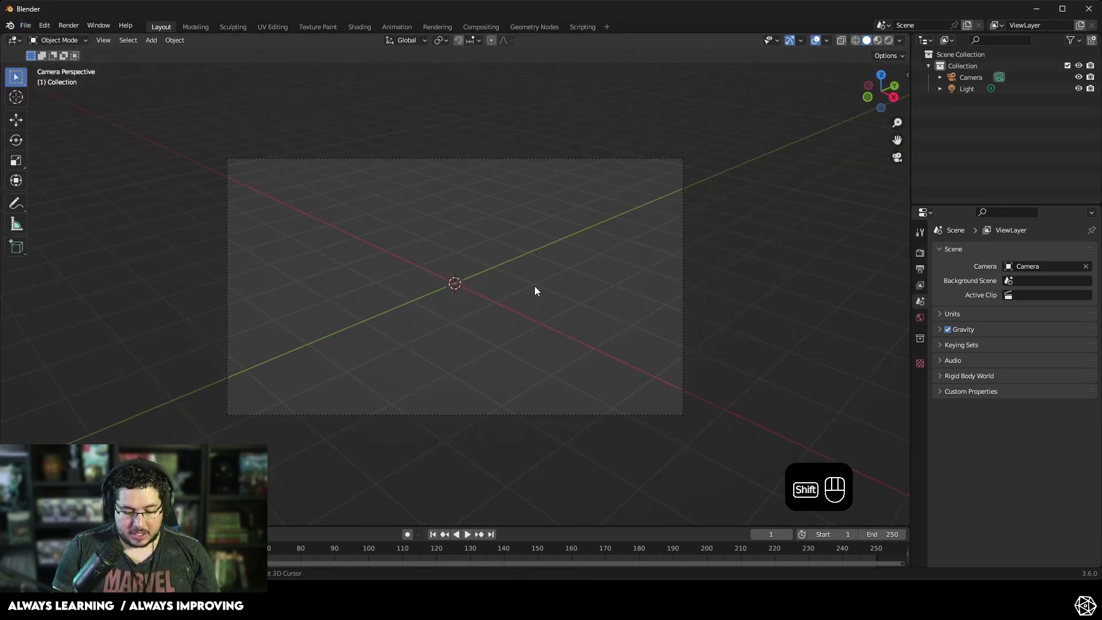
{"action": "key", "text": "shift+a"}
{"action": "mouse_move", "coordinate": [515, 412]}
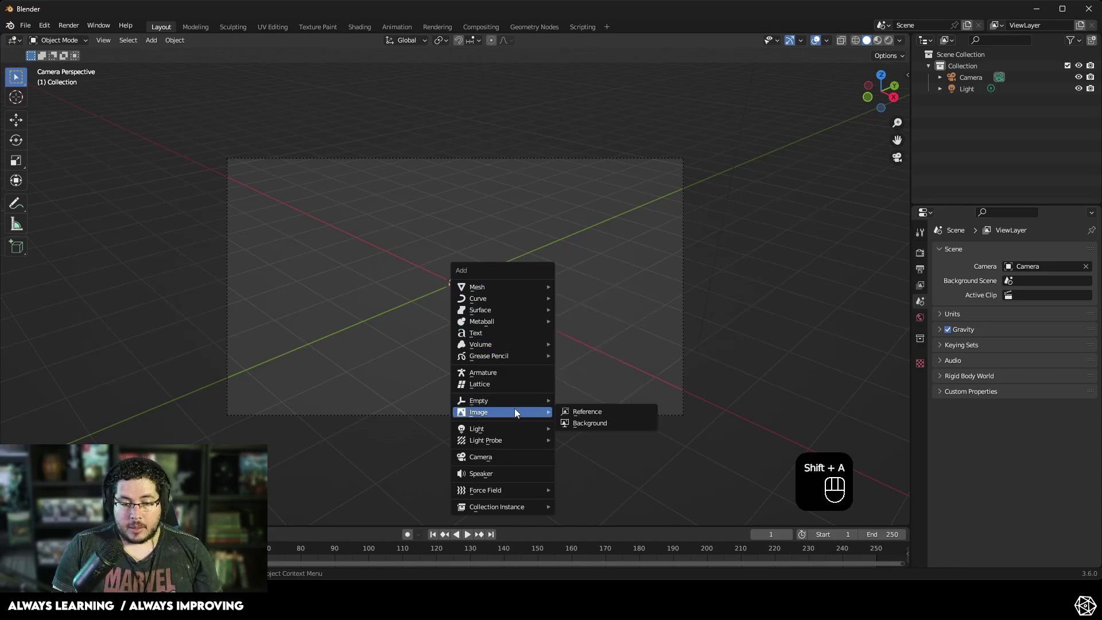
{"action": "left_click", "coordinate": [587, 411]}
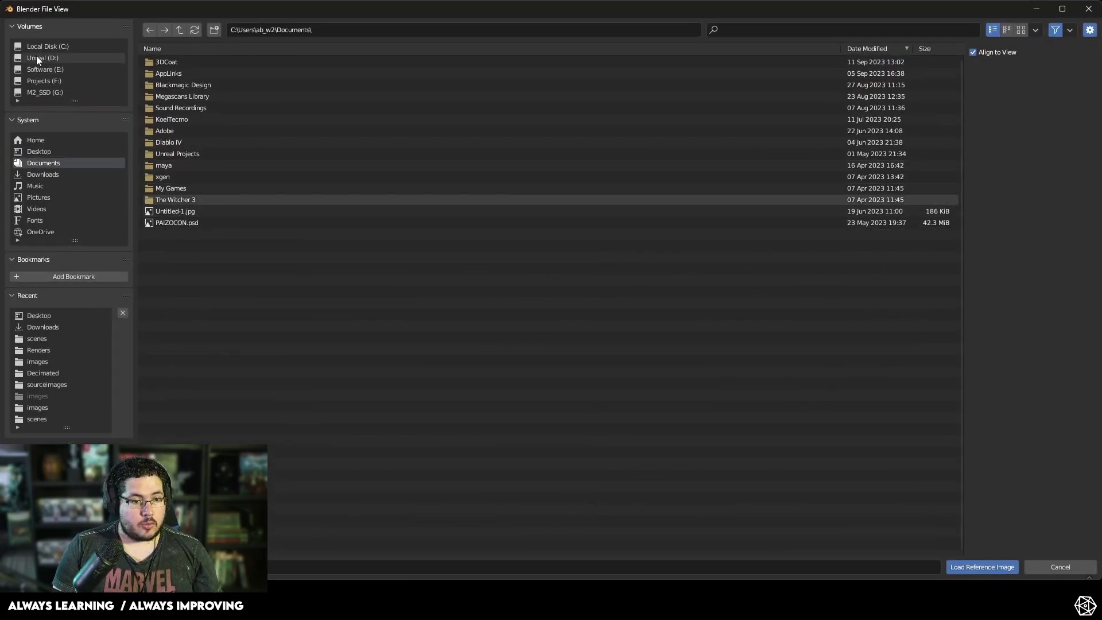
{"action": "left_click", "coordinate": [39, 153]}
{"action": "double_click", "coordinate": [175, 93]}
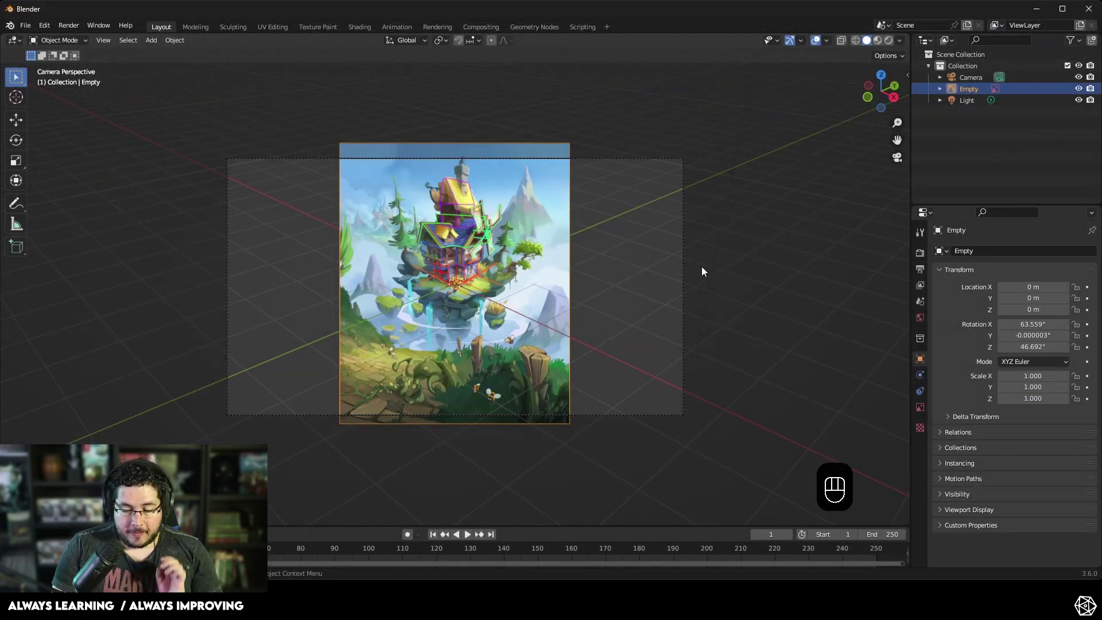
{"action": "middle_click_drag", "start_coordinate": [628, 318], "coordinate": [641, 259]}
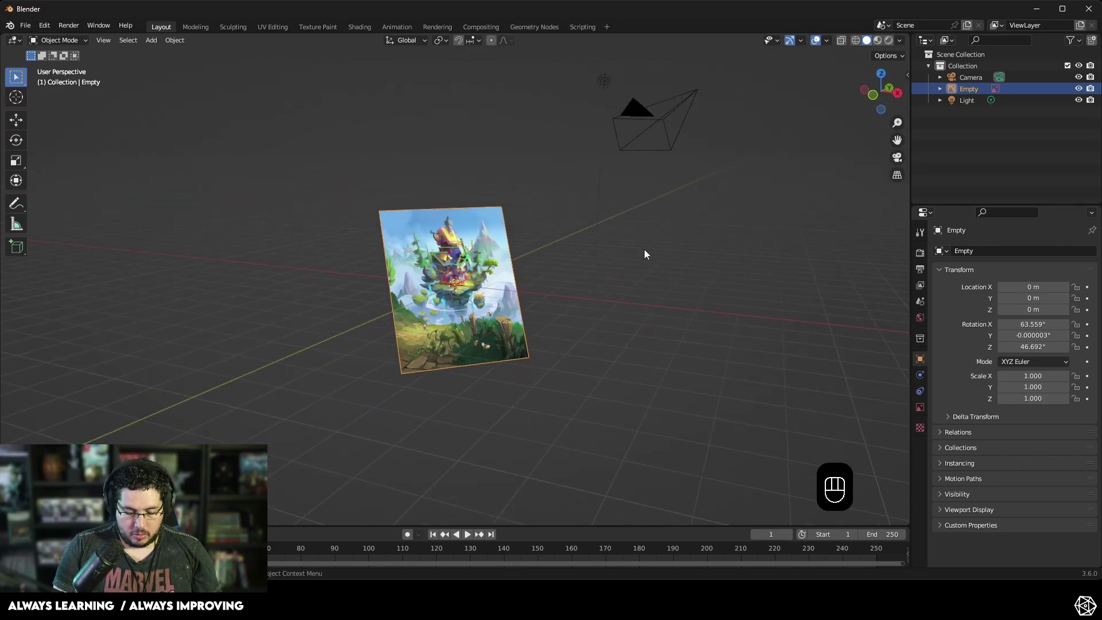
Step: Parent the reference image to the camera while keeping the camera view, and lock the camera to the view
{"action": "left_click", "coordinate": [897, 157]}
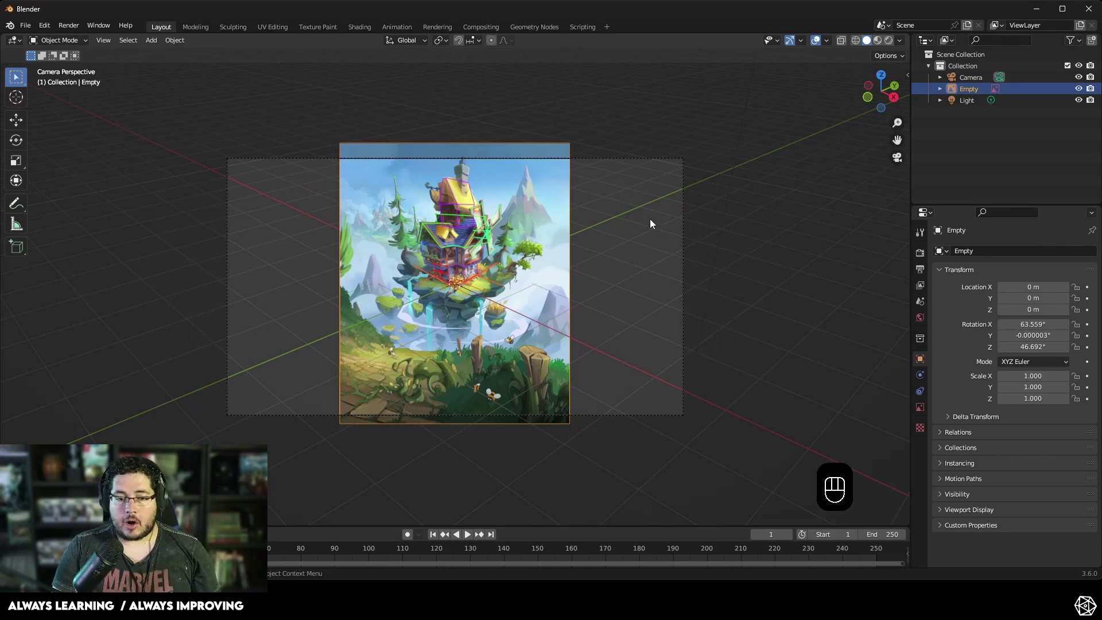
{"action": "mouse_move", "coordinate": [966, 88]}
{"action": "left_mouse_down"}
{"action": "mouse_move", "coordinate": [978, 86]}
{"action": "mouse_move", "coordinate": [969, 76]}
{"action": "left_mouse_up"}
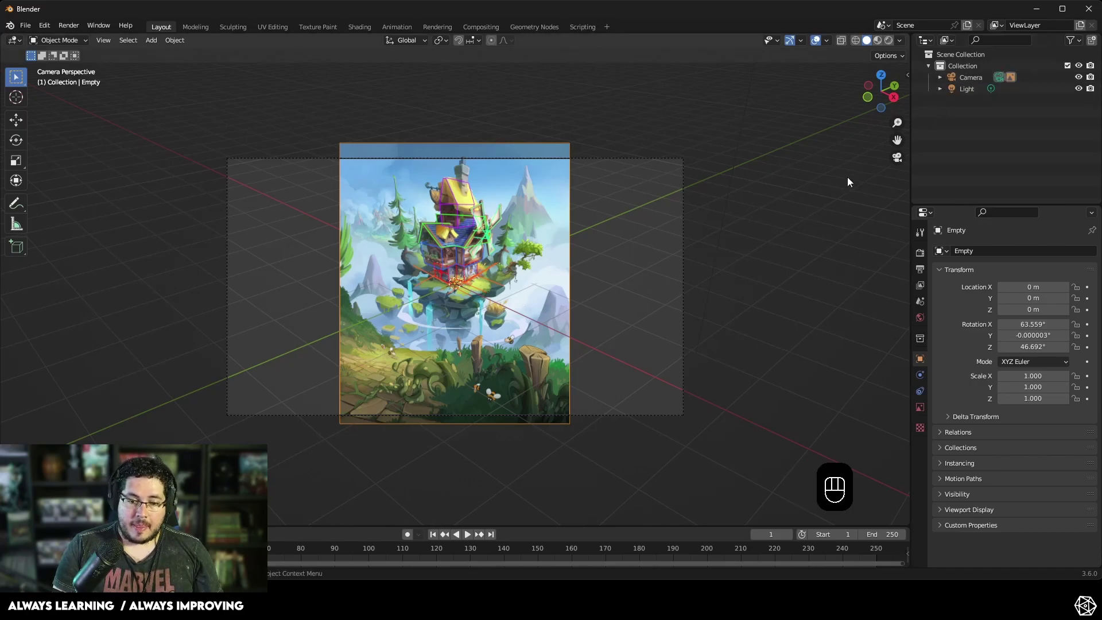
{"action": "key", "text": "n"}
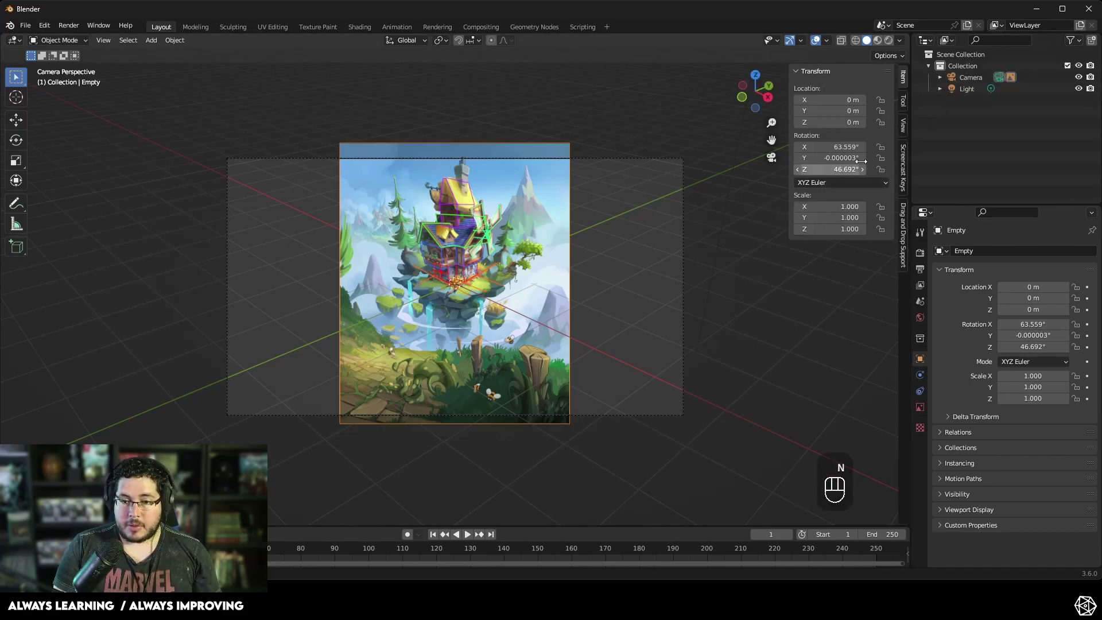
{"action": "left_click", "coordinate": [903, 125]}
{"action": "left_click", "coordinate": [839, 215]}
{"action": "middle_click_drag", "start_coordinate": [689, 267], "coordinate": [574, 304]}
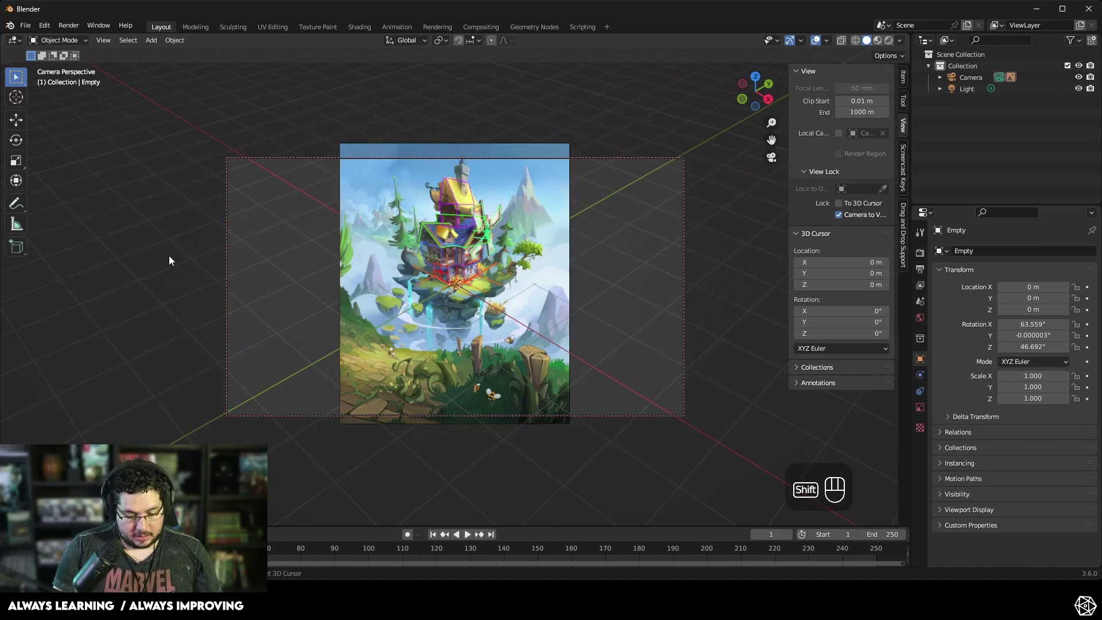
Step: Add a plane mesh at the scene origin
{"action": "key", "text": "shift+a"}
{"action": "mouse_move", "coordinate": [147, 133]}
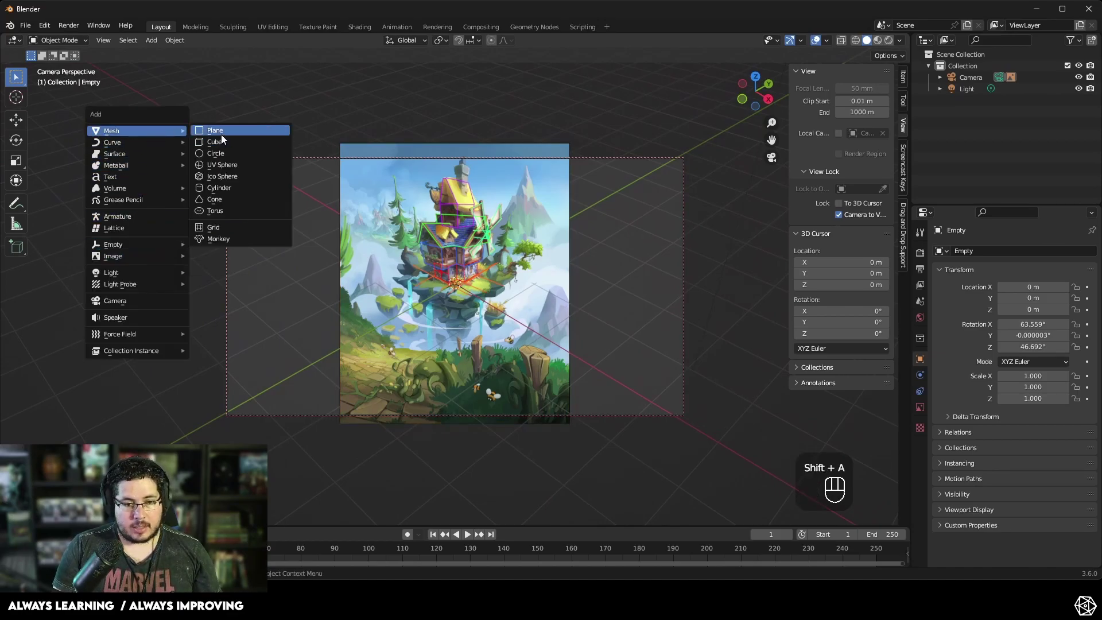
{"action": "left_click", "coordinate": [221, 132]}
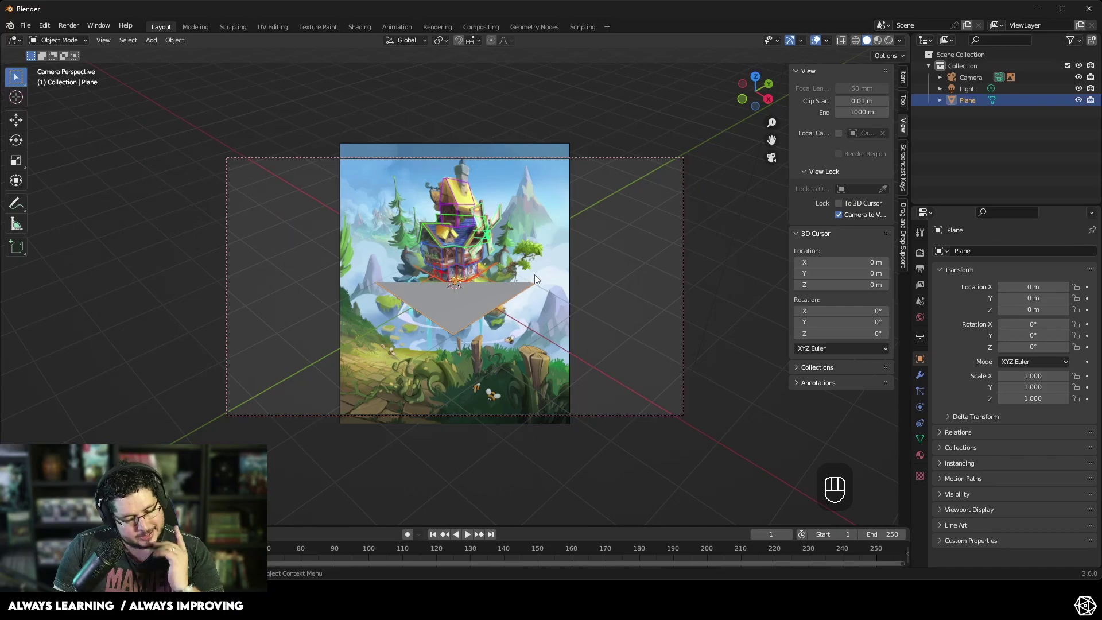
Step: Set the reference image's depth to Back so it draws behind the scene geometry
{"action": "left_click", "coordinate": [548, 185]}
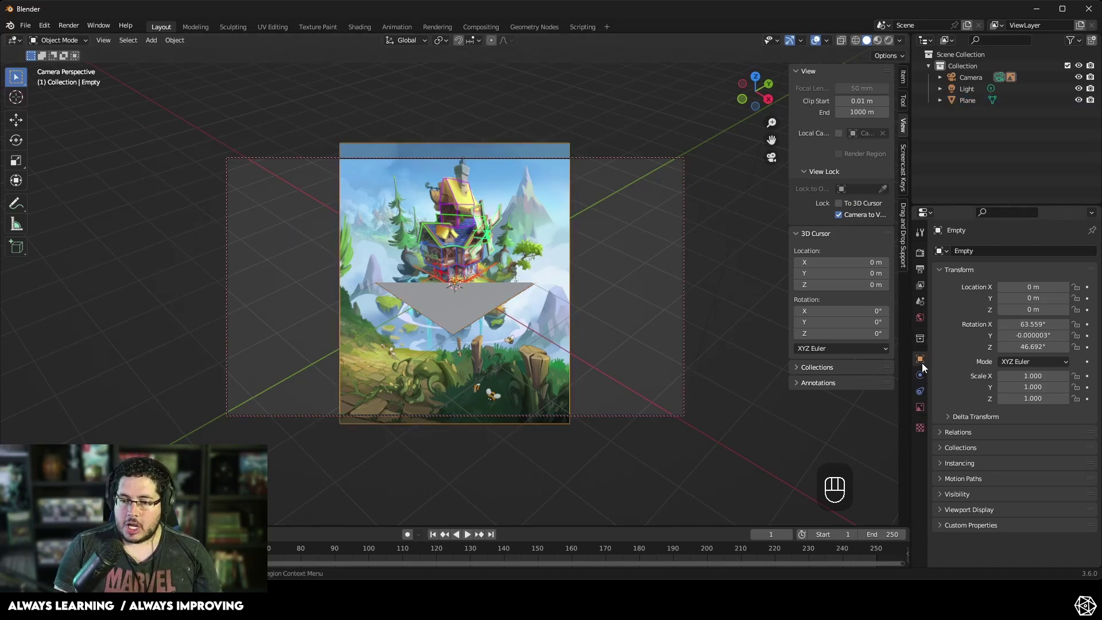
{"action": "left_click", "coordinate": [920, 408]}
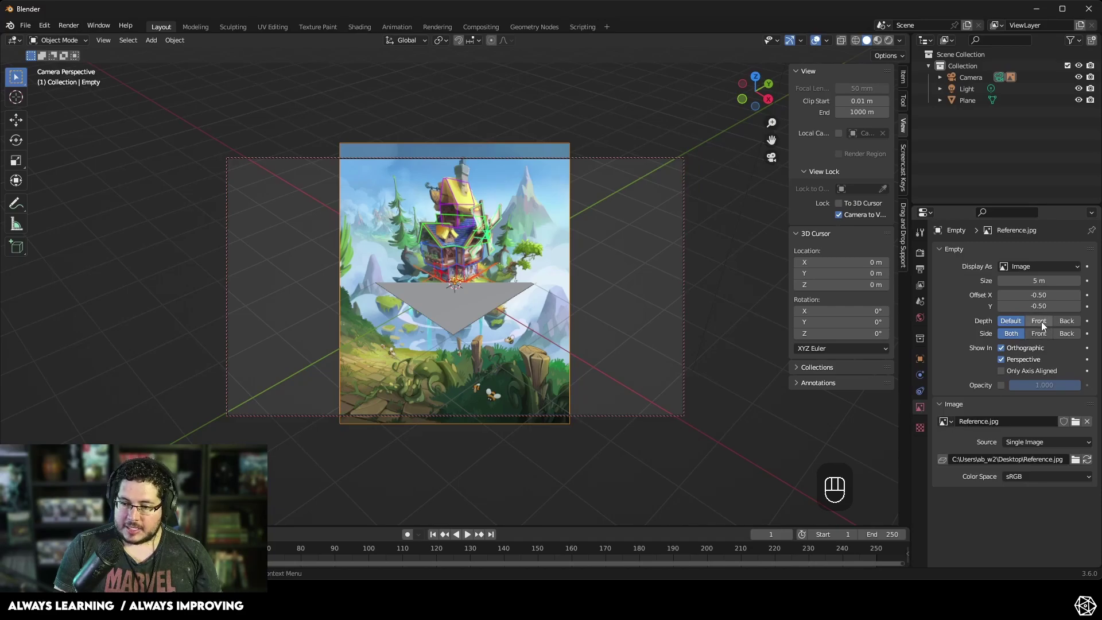
{"action": "left_click", "coordinate": [1064, 321]}
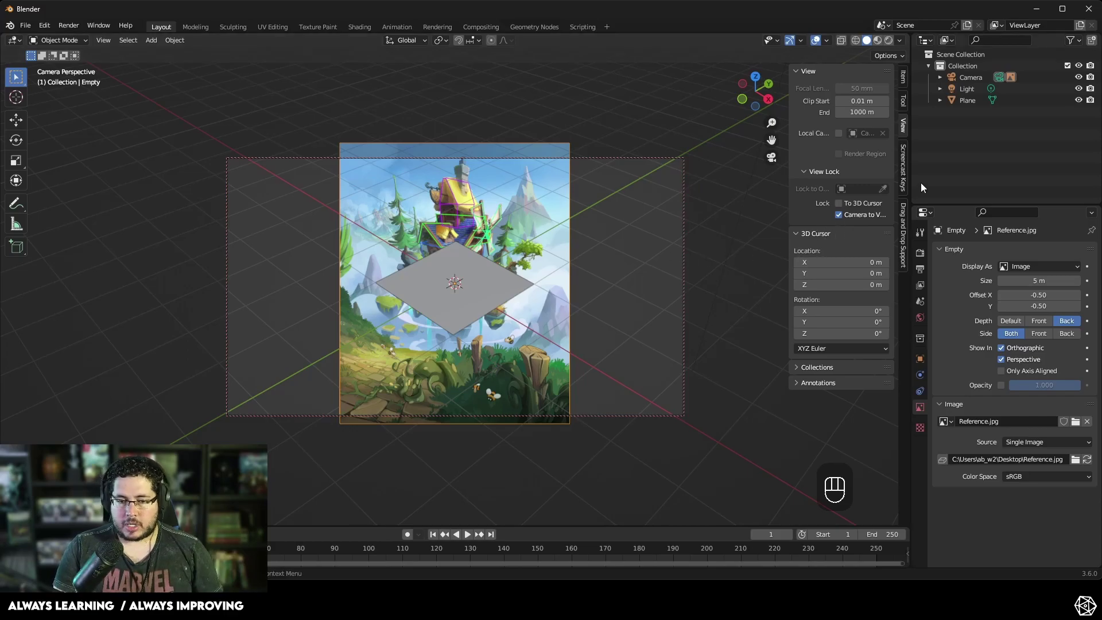
Step: Unlock the camera from the view to enlarge the camera frame, then re-lock it and angle the camera towards the plane
{"action": "left_click", "coordinate": [837, 213]}
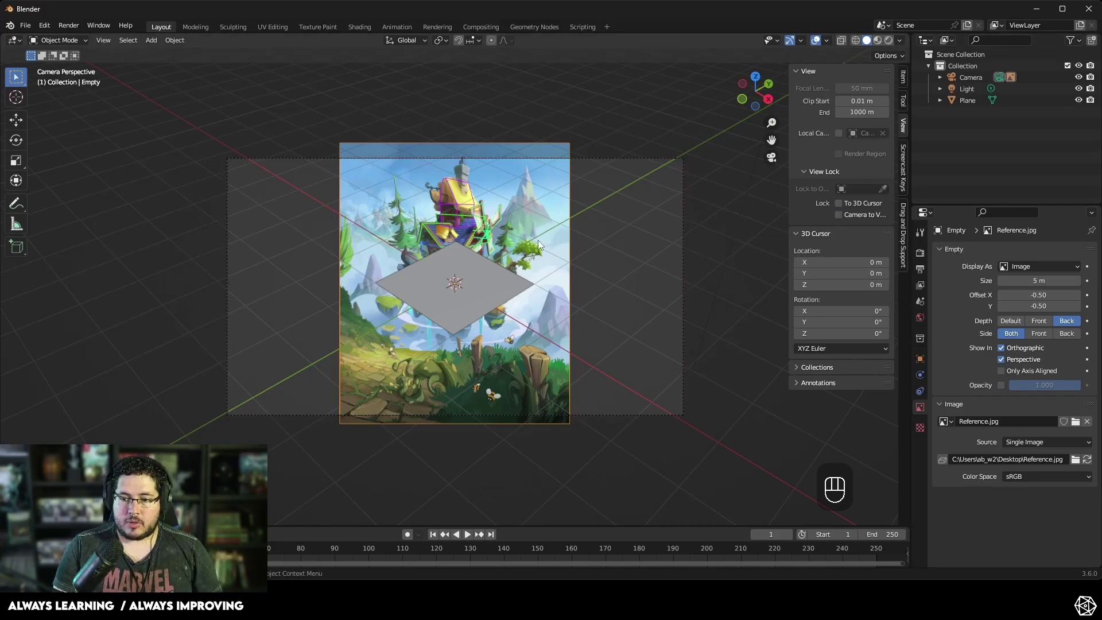
{"action": "scroll", "coordinate": [531, 242], "scroll_direction": "up", "scroll_amount": 5}
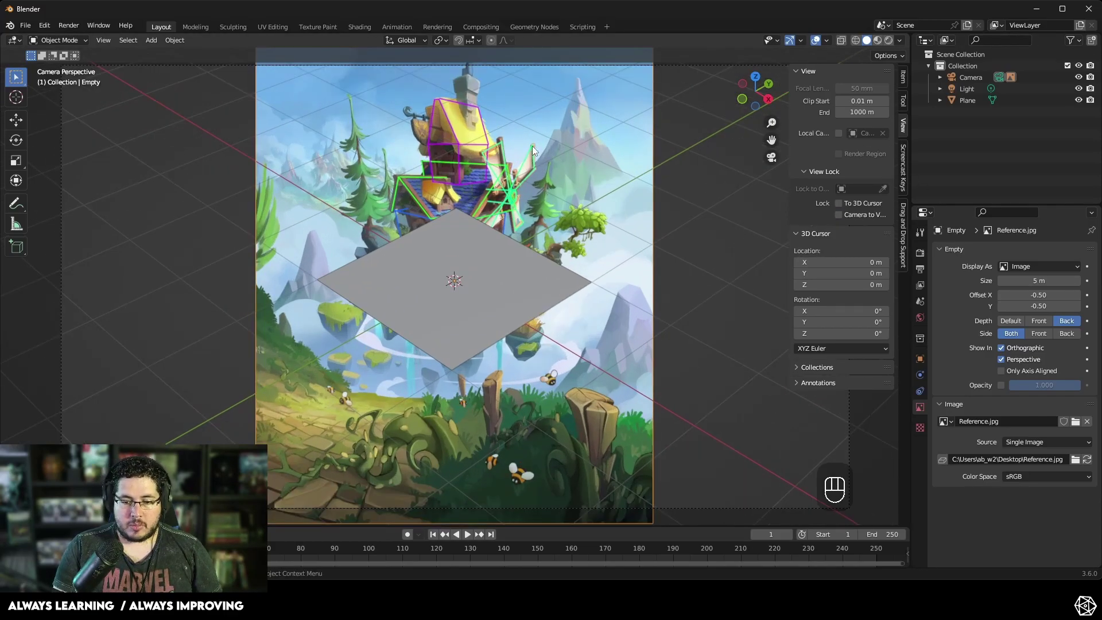
{"action": "left_click", "coordinate": [839, 214]}
{"action": "middle_click_drag", "start_coordinate": [630, 313], "coordinate": [697, 268]}
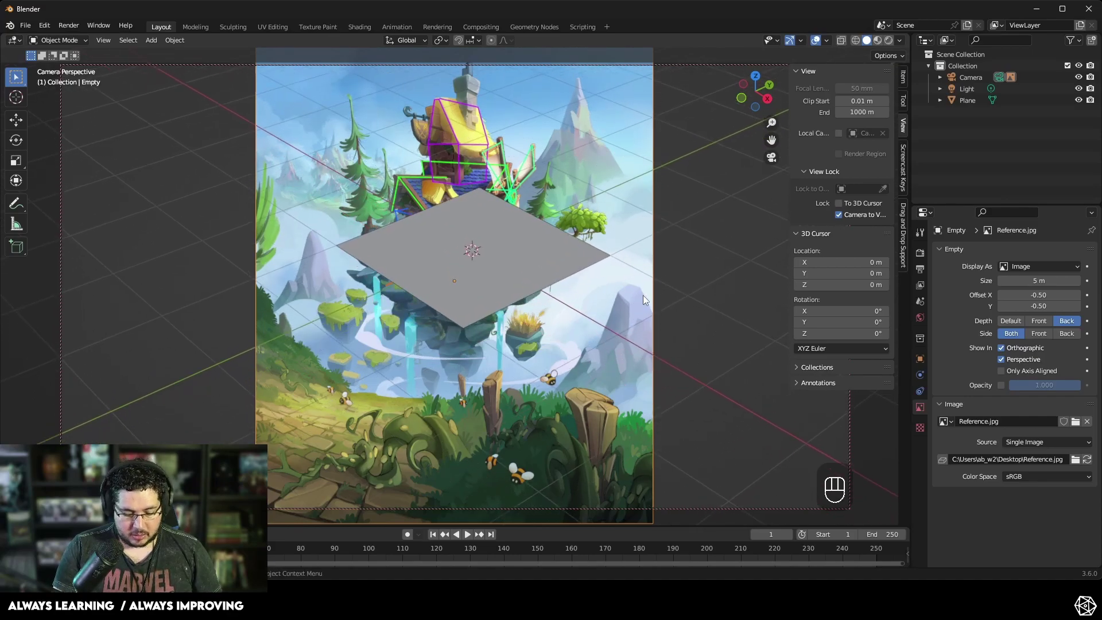
Step: Switch the viewport shading to wireframe and pull the locked camera back from the plane
{"action": "key", "text": "z"}
{"action": "left_click", "coordinate": [566, 297]}
{"action": "mouse_move", "coordinate": [668, 278]}
{"action": "middle_mouse_down"}
{"action": "mouse_move", "coordinate": [654, 269]}
{"action": "mouse_move", "coordinate": [659, 288]}
{"action": "middle_mouse_up"}
{"action": "scroll", "coordinate": [642, 283], "scroll_direction": "down", "scroll_amount": 6}
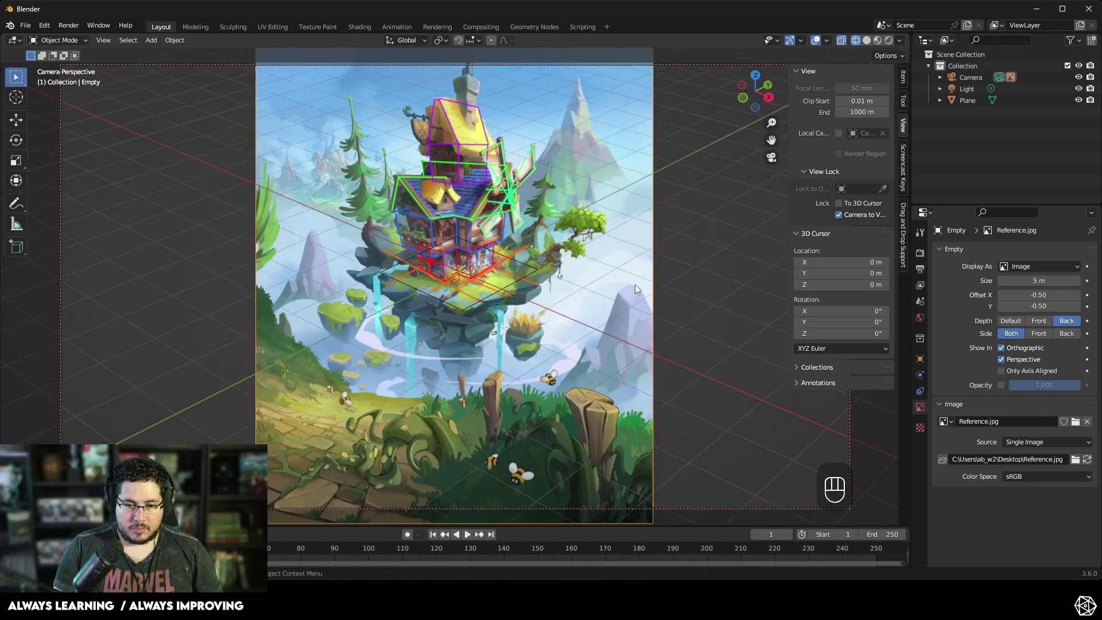
Step: Set the plane's scale to 12 on the X, Y and Z axes
{"action": "left_click", "coordinate": [492, 283]}
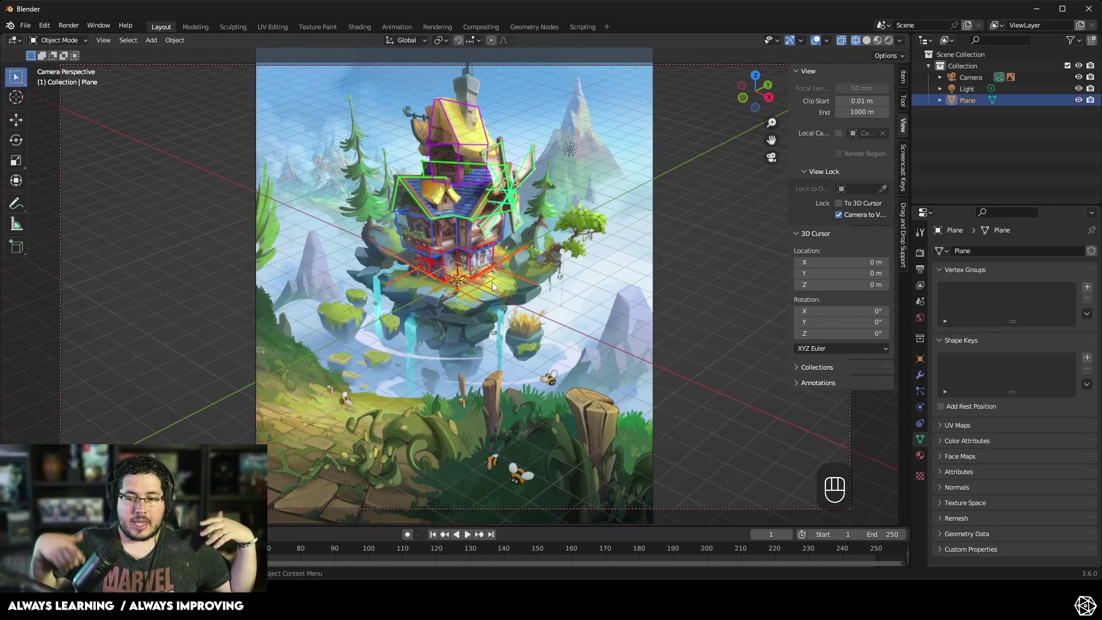
{"action": "left_click", "coordinate": [921, 360]}
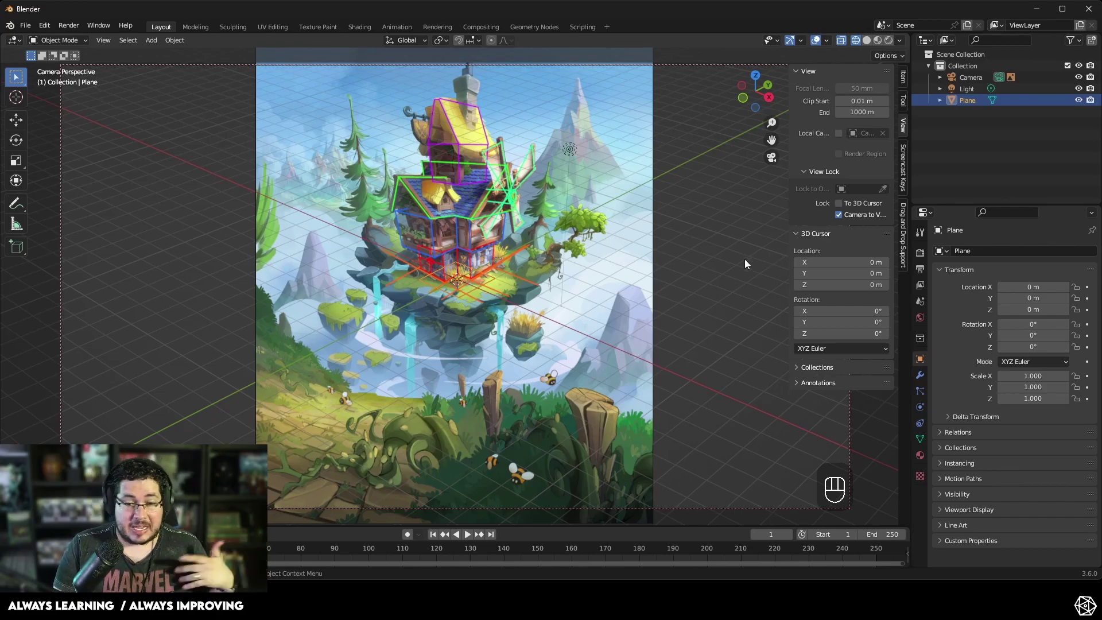
{"action": "left_click", "coordinate": [1033, 376]}
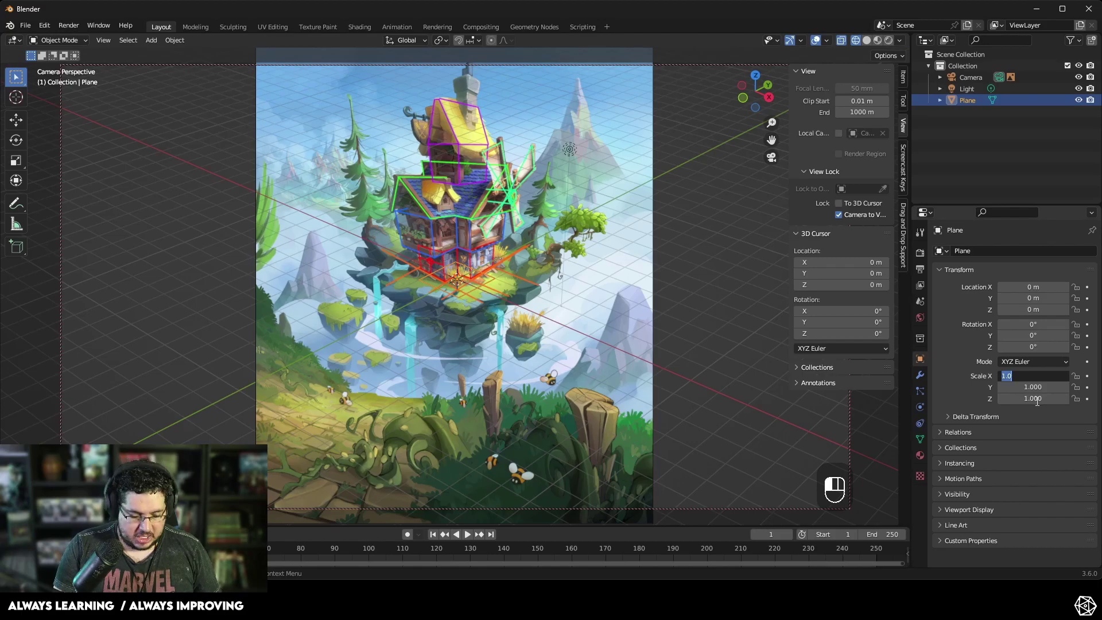
{"action": "type", "text": "12"}
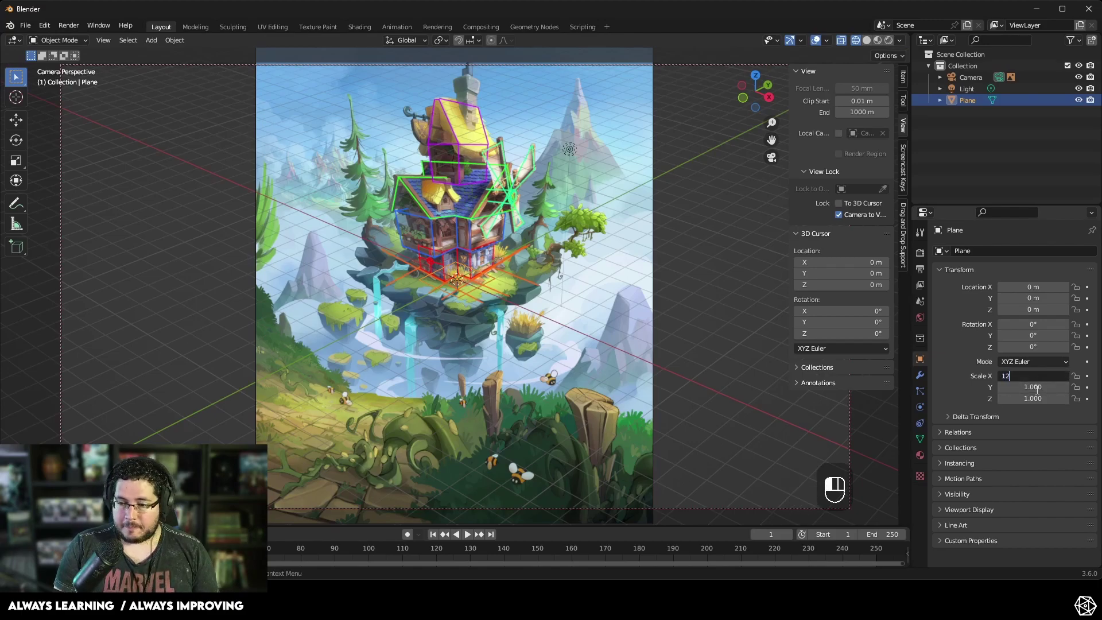
{"action": "key", "text": "Tab"}
{"action": "type", "text": "12"}
{"action": "key", "text": "Return"}
{"action": "left_click", "coordinate": [1033, 399]}
{"action": "type", "text": "12"}
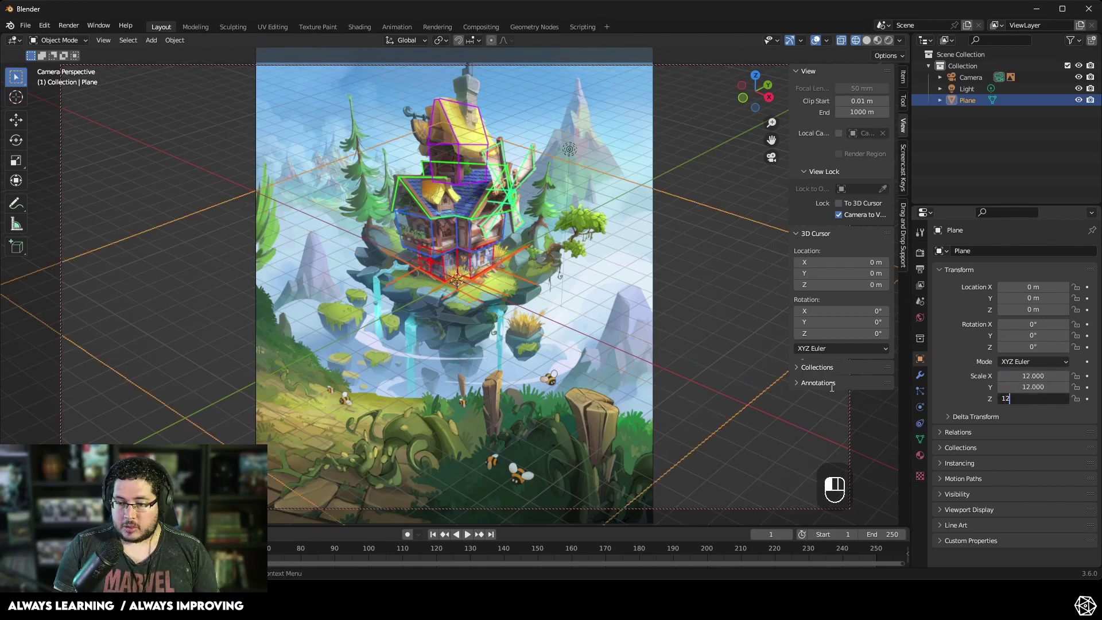
{"action": "key", "text": "Return"}
Step: Move the locked camera farther back from the enlarged plane and tilt its angle
{"action": "scroll", "coordinate": [661, 299], "scroll_direction": "down", "scroll_amount": 4}
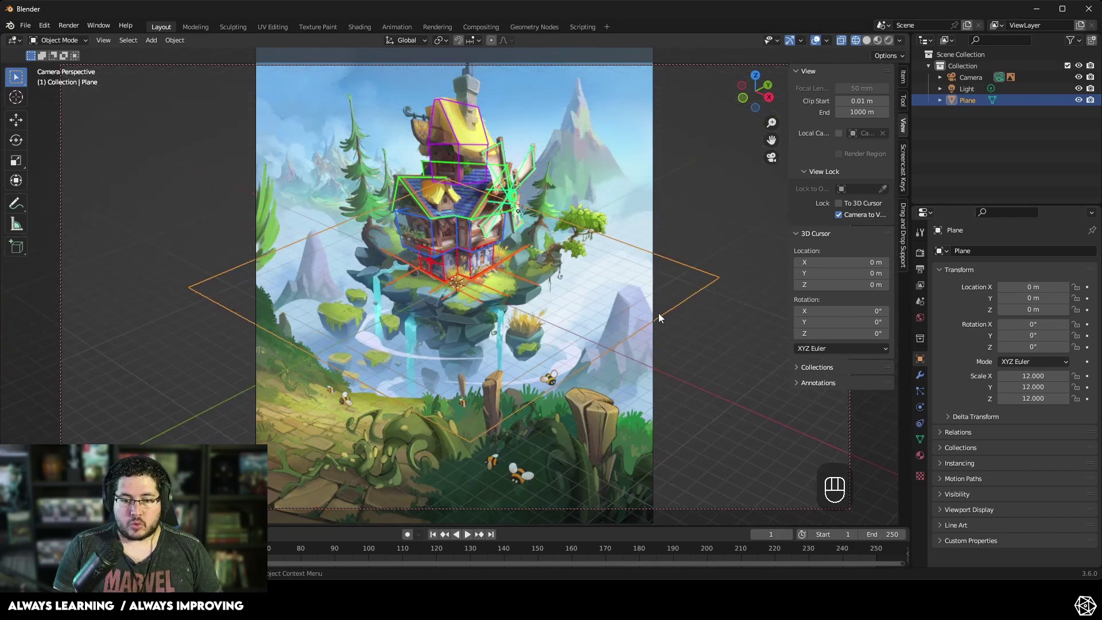
{"action": "scroll", "coordinate": [626, 318], "scroll_direction": "down", "scroll_amount": 2}
{"action": "middle_click_drag", "start_coordinate": [587, 318], "coordinate": [577, 343]}
{"action": "scroll", "coordinate": [577, 343], "scroll_direction": "down", "scroll_amount": 2}
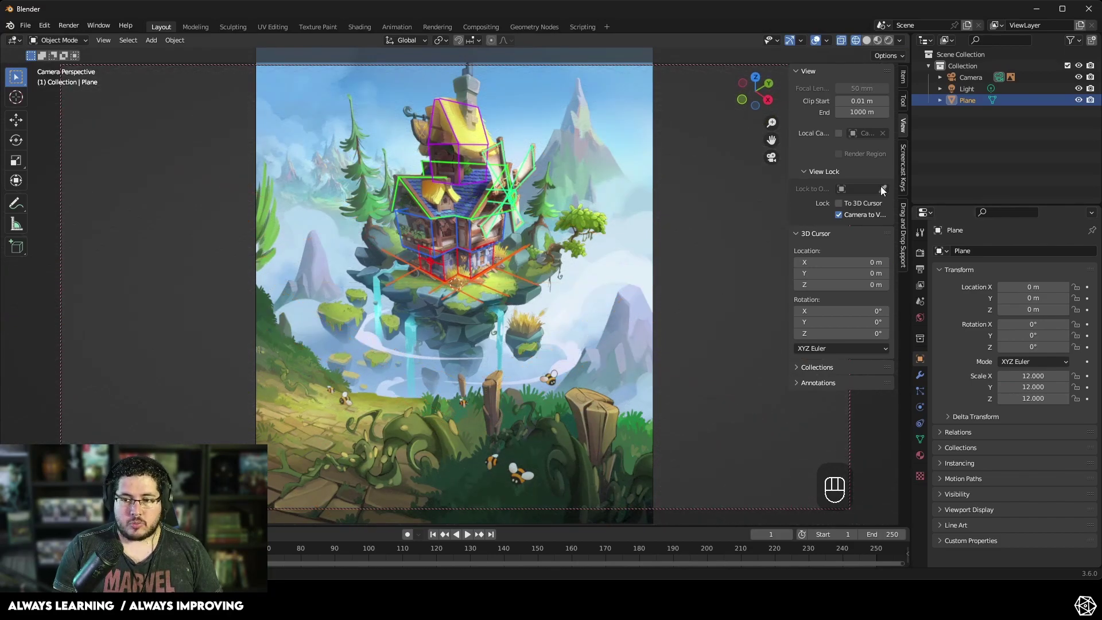
Step: Try a view clip start of 9.11 m and a clip end of 10000 m
{"action": "left_click_drag", "start_coordinate": [858, 101], "coordinate": [895, 101]}
{"action": "left_click", "coordinate": [862, 112]}
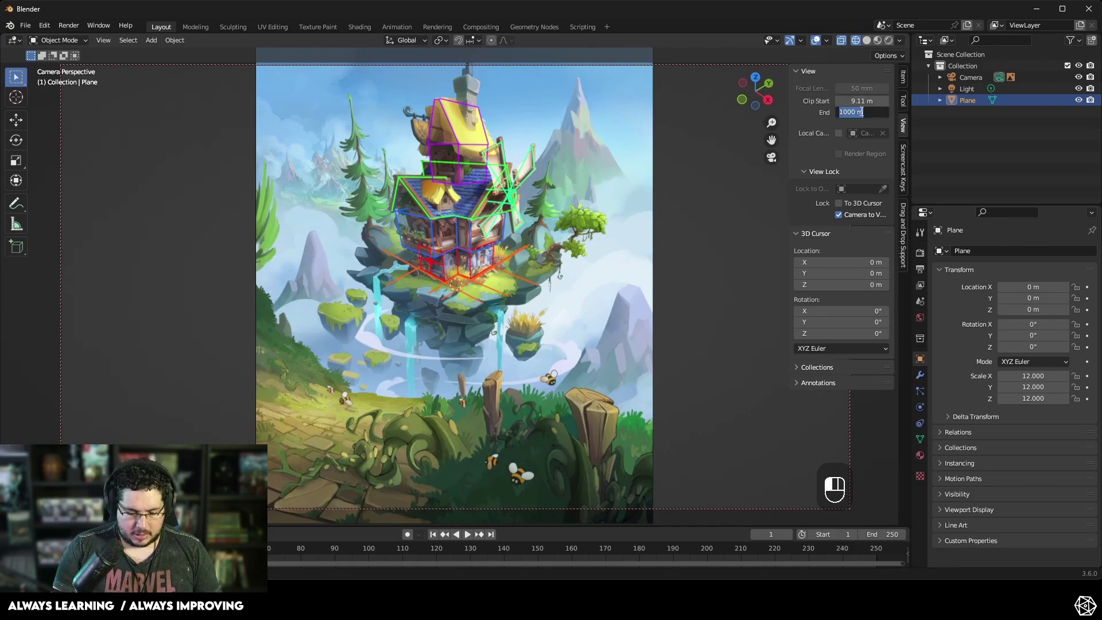
{"action": "left_click", "coordinate": [847, 114]}
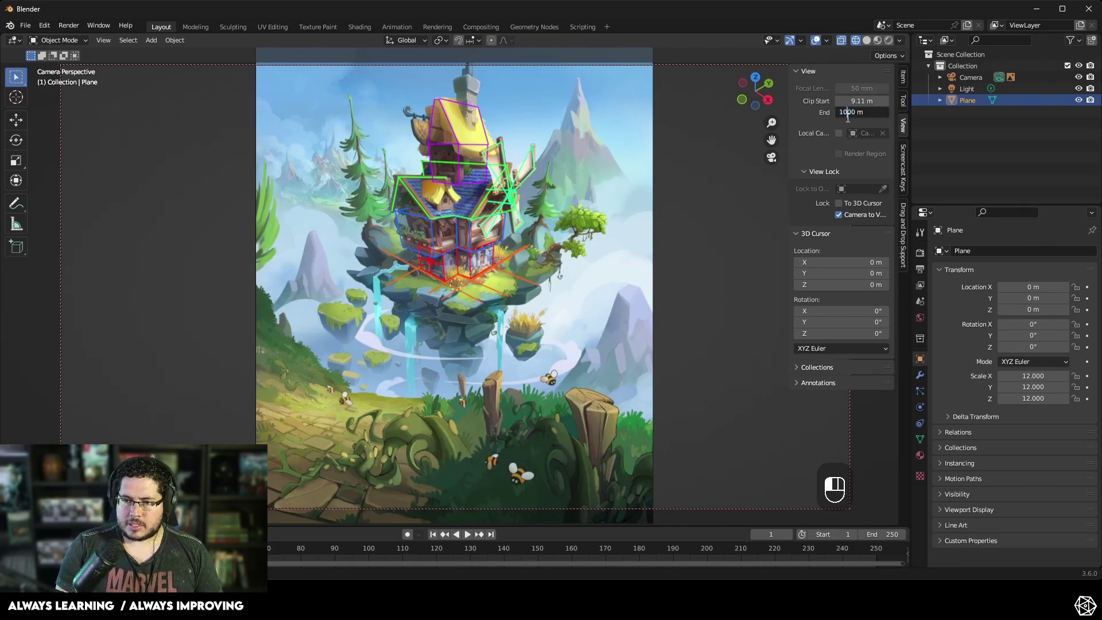
{"action": "key", "text": "Return"}
{"action": "middle_click_drag", "start_coordinate": [476, 307], "coordinate": [470, 274]}
{"action": "scroll", "coordinate": [499, 284], "scroll_direction": "up", "scroll_amount": 5}
{"action": "scroll", "coordinate": [475, 274], "scroll_direction": "up", "scroll_amount": 3}
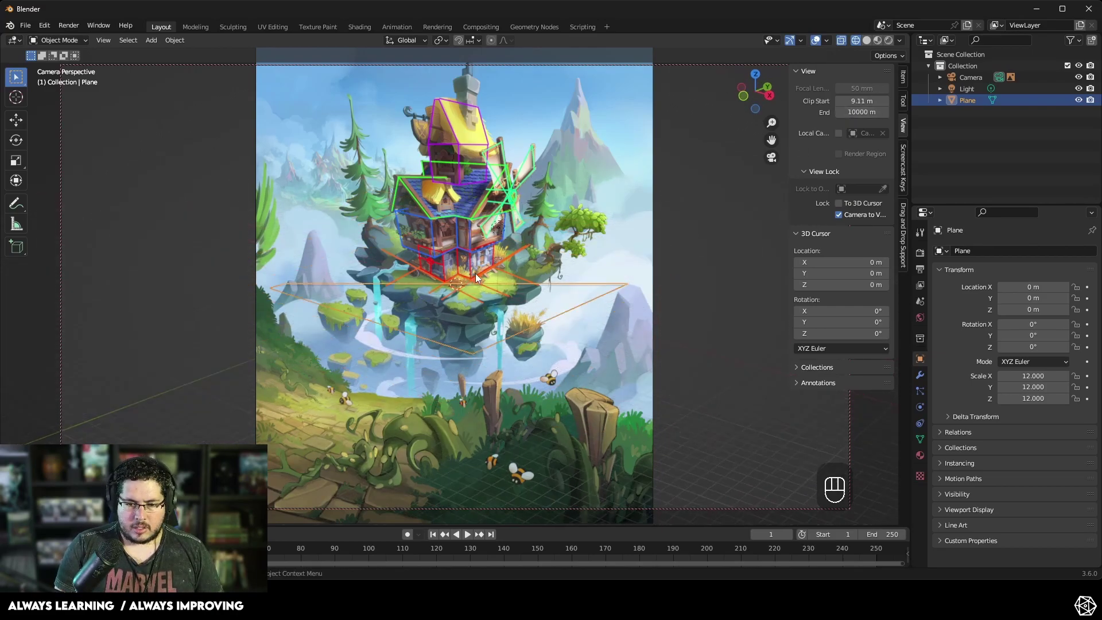
Step: Set the view's clip start to 0.01 m and raise its clip end beyond 10000 m
{"action": "left_click", "coordinate": [869, 102]}
{"action": "type", "text": "0.01"}
{"action": "key", "text": "Return"}
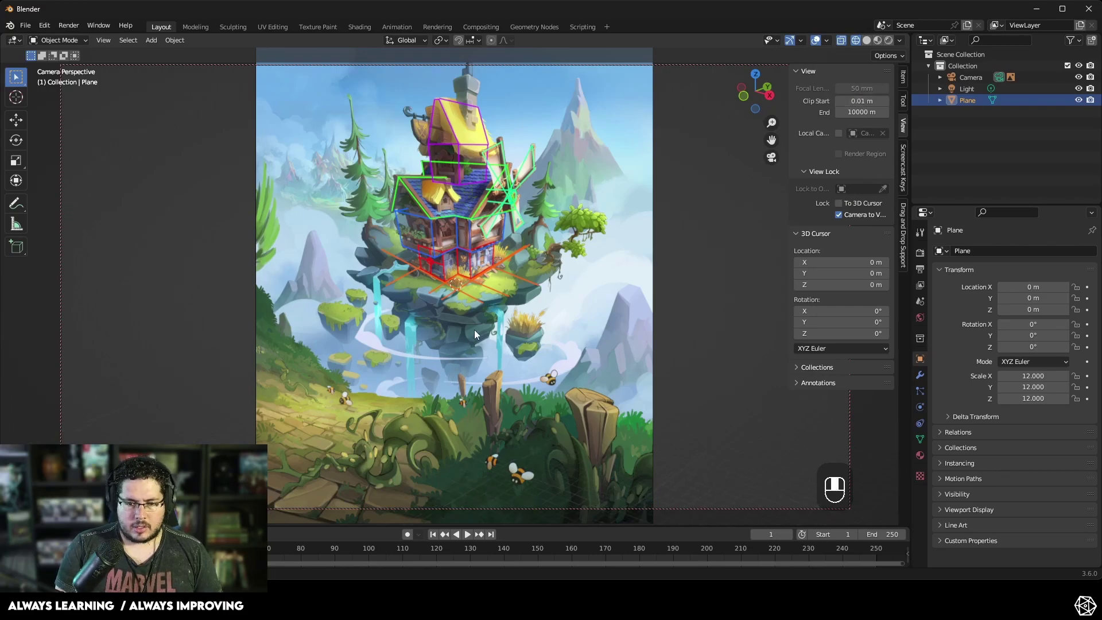
{"action": "left_click", "coordinate": [854, 113]}
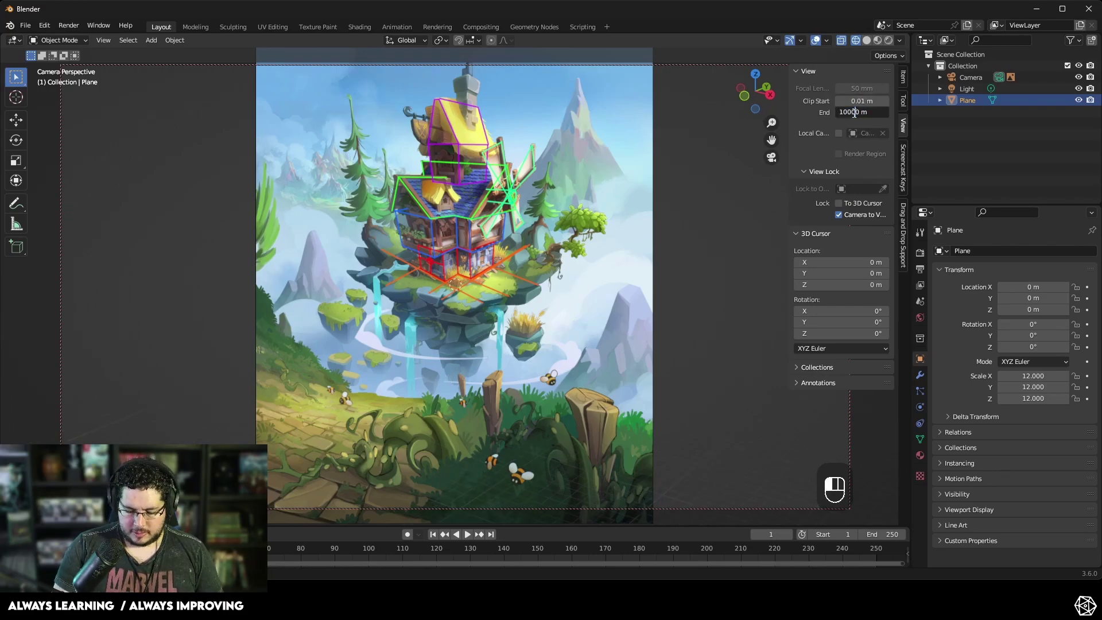
{"action": "type", "text": "0"}
{"action": "key", "text": "Return"}
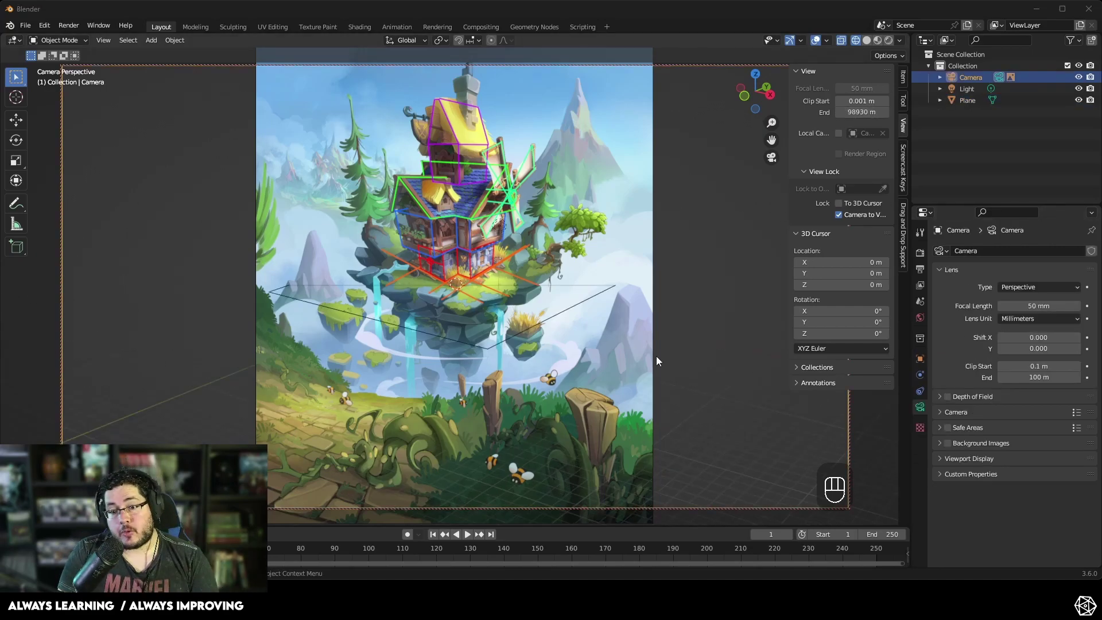
Step: Raise the camera's own clip end to 221 m and reposition the camera so the plane sits around the house base
{"action": "scroll", "coordinate": [563, 355], "scroll_direction": "down", "scroll_amount": 1}
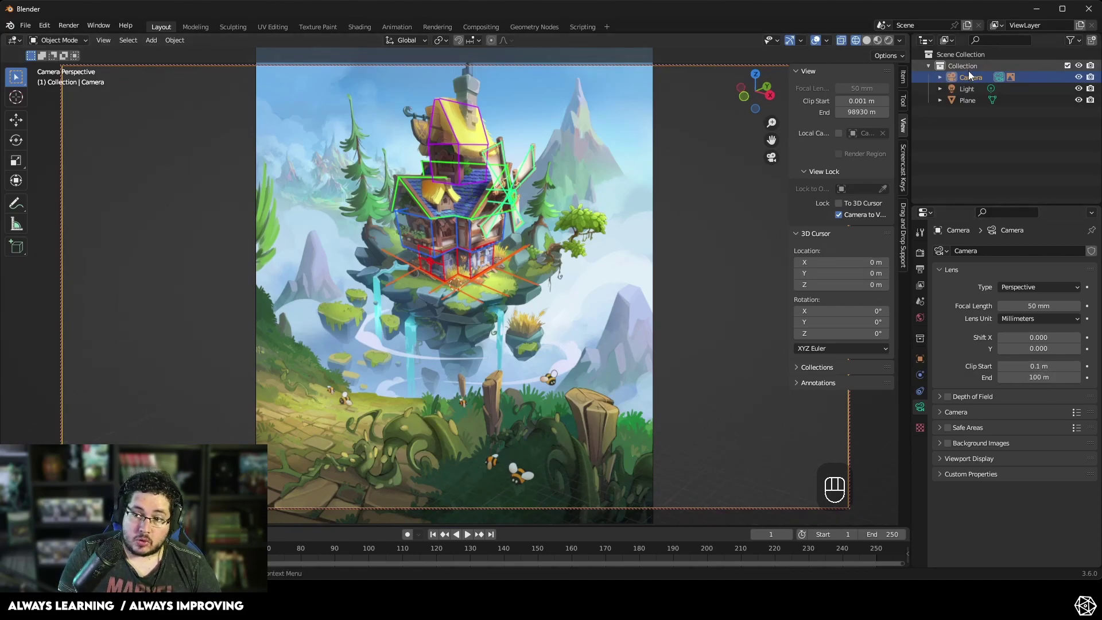
{"action": "left_click_drag", "start_coordinate": [1038, 378], "coordinate": [1087, 377]}
{"action": "middle_click_drag", "start_coordinate": [591, 302], "coordinate": [586, 324]}
{"action": "key", "text": "KP_7"}
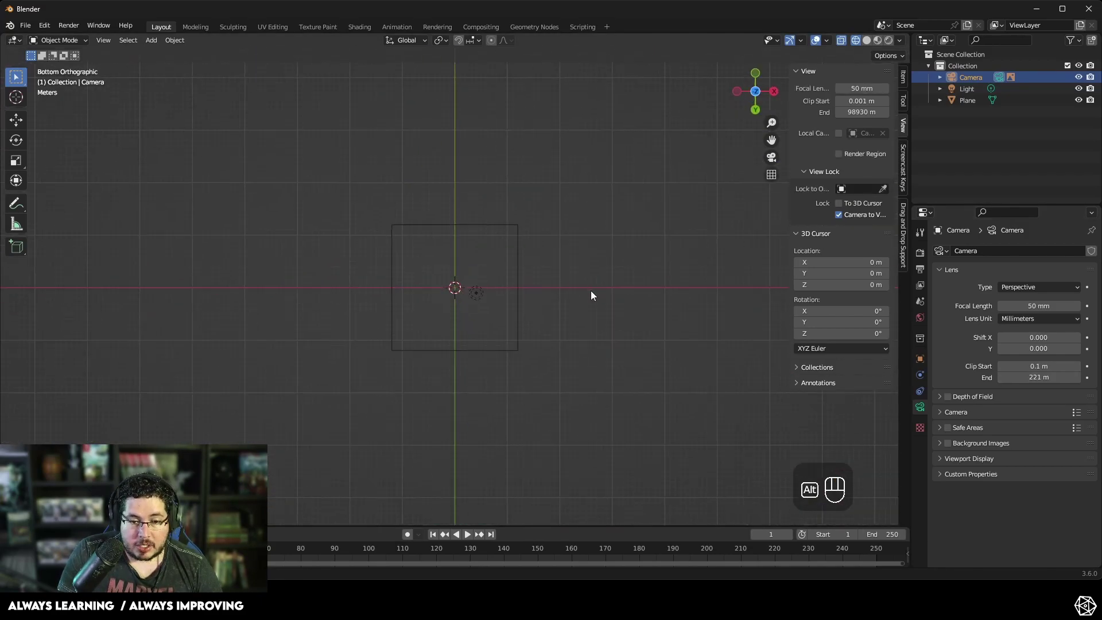
{"action": "key", "text": "KP_0"}
{"action": "middle_click_drag", "start_coordinate": [624, 232], "coordinate": [610, 266], "text": "shift"}
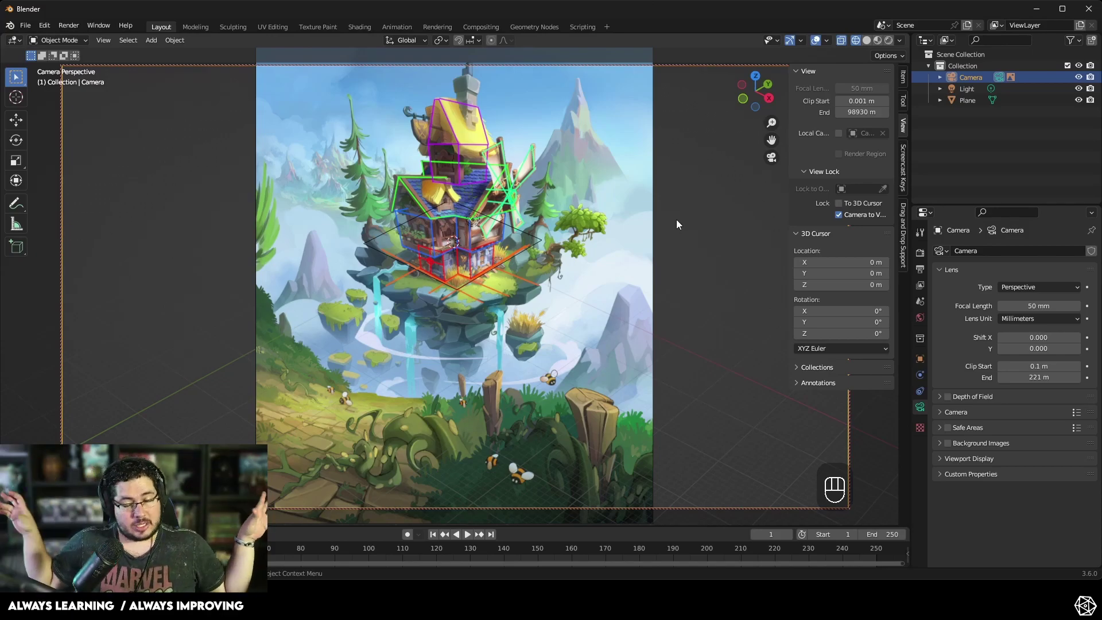
Step: Set the camera's focal length to 24 mm and readjust its angle to the plane
{"action": "left_click", "coordinate": [1039, 306]}
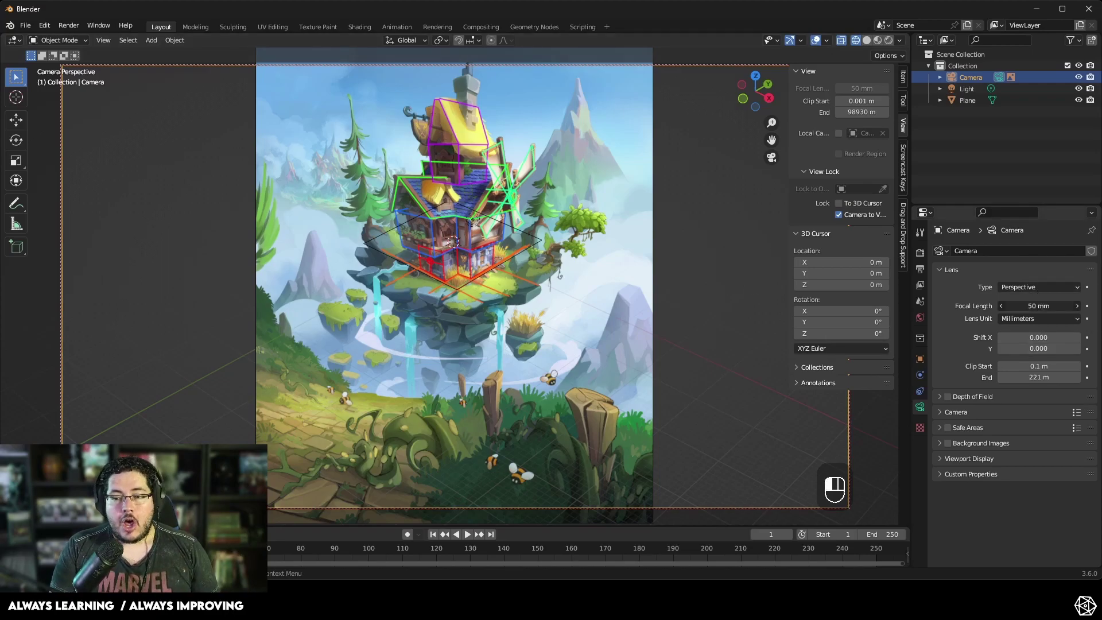
{"action": "type", "text": "24"}
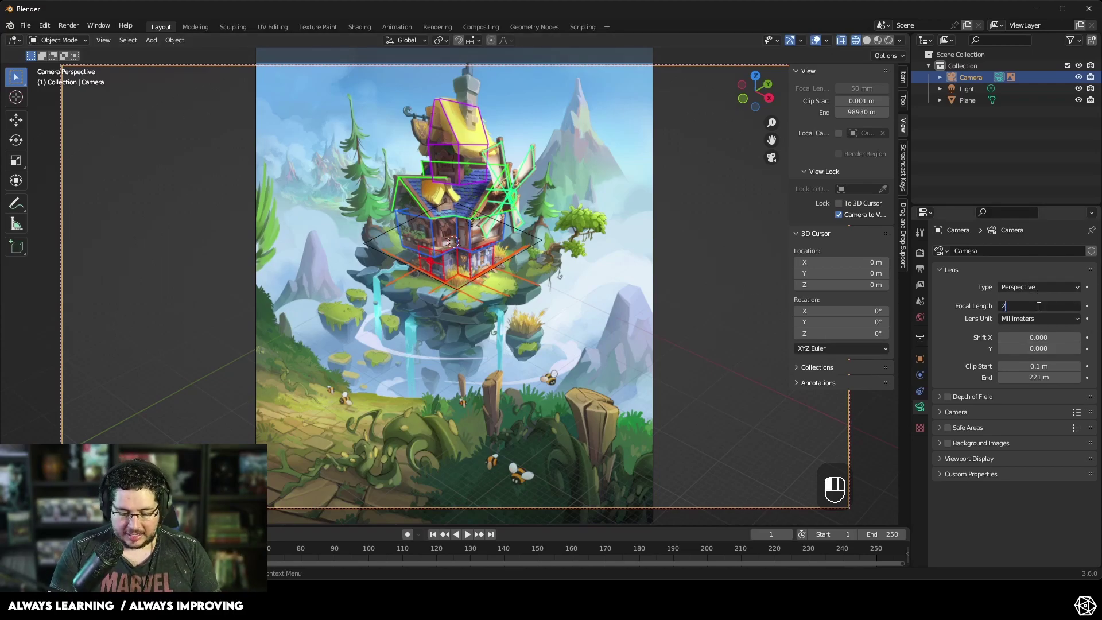
{"action": "key", "text": "Return"}
{"action": "middle_click_drag", "start_coordinate": [474, 284], "coordinate": [509, 282]}
Step: Unlock the camera from the view and inspect how the plane lines up with the house's guide lines
{"action": "left_click", "coordinate": [839, 215]}
{"action": "scroll", "coordinate": [474, 236], "scroll_direction": "up", "scroll_amount": 8}
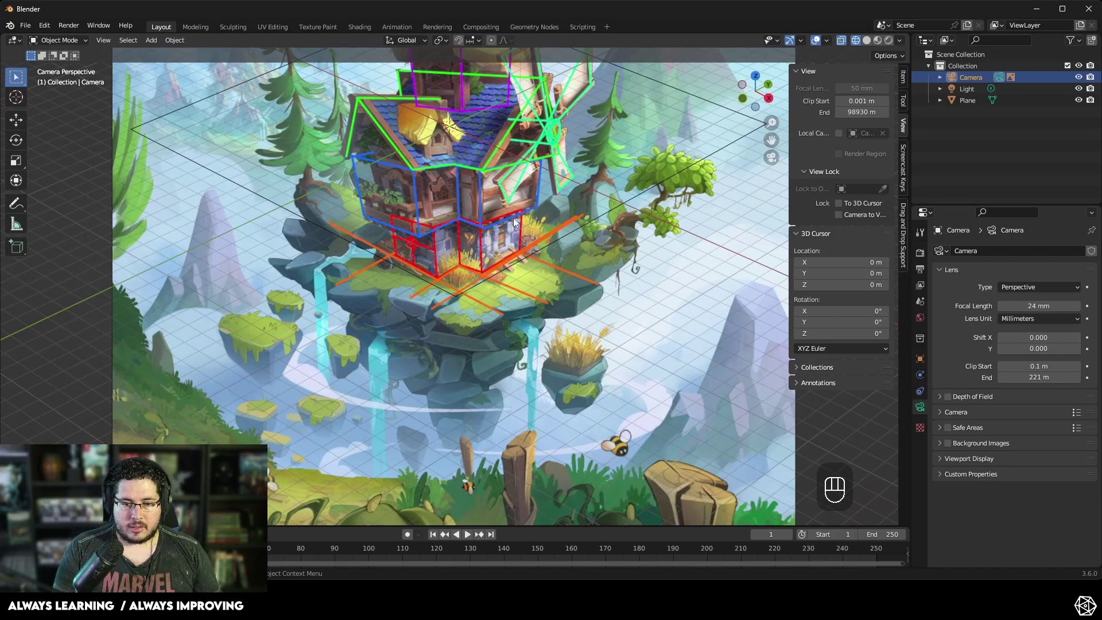
{"action": "middle_click_drag", "start_coordinate": [546, 214], "coordinate": [549, 364], "text": "shift"}
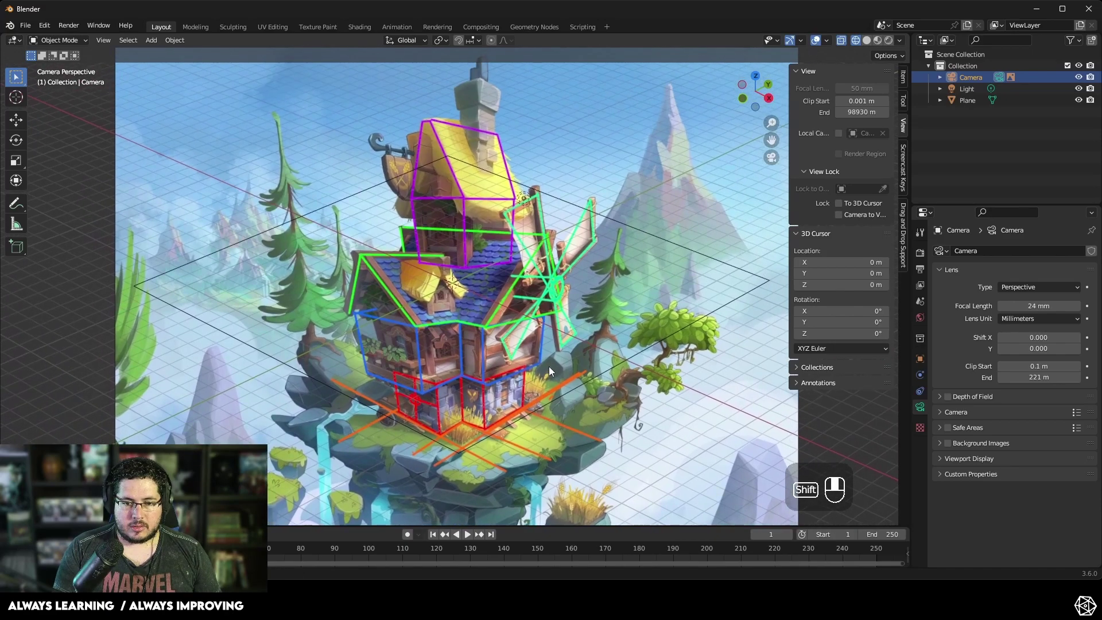
{"action": "scroll", "coordinate": [553, 338], "scroll_direction": "down", "scroll_amount": 3}
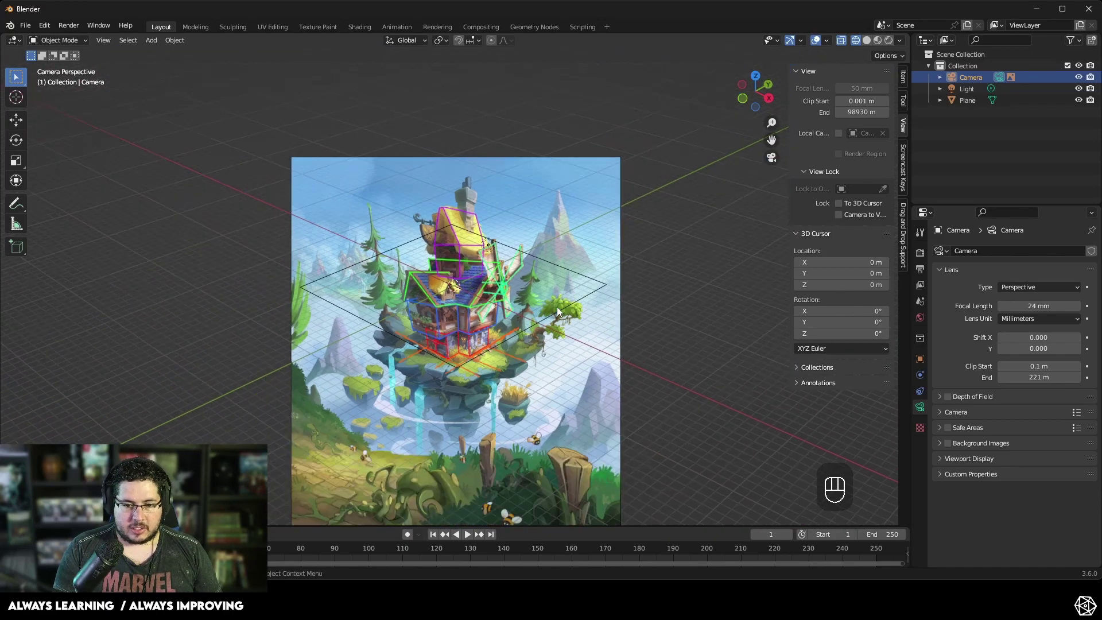
{"action": "scroll", "coordinate": [557, 304], "scroll_direction": "up", "scroll_amount": 4}
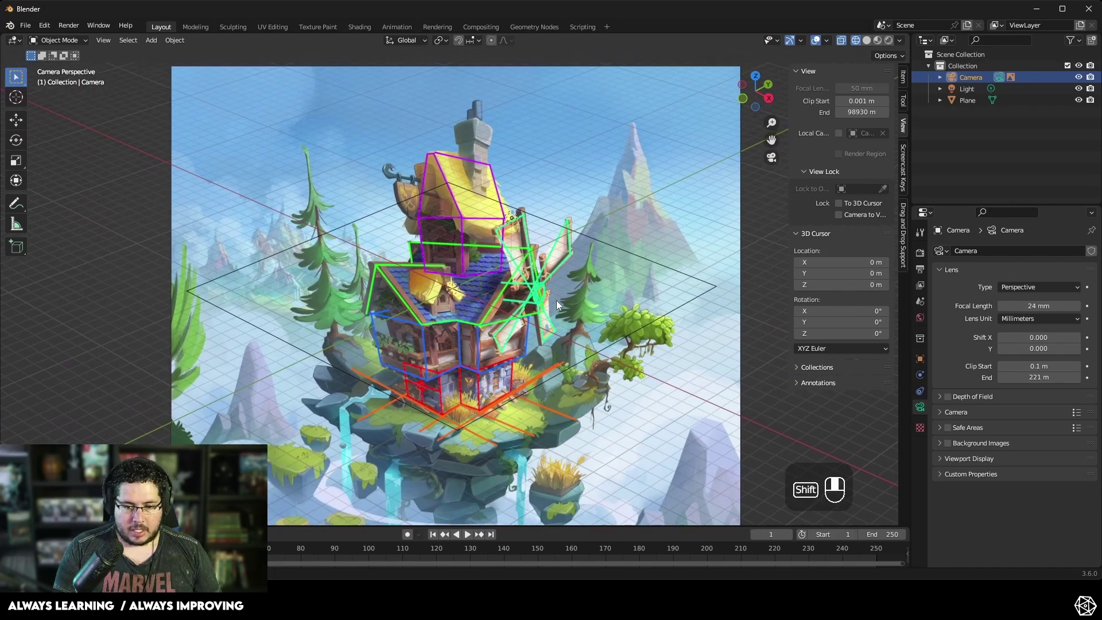
Step: Lock the camera to the view again and move it farther out so the plane sits smaller around the house base
{"action": "middle_click_drag", "start_coordinate": [556, 292], "coordinate": [557, 255], "text": "shift"}
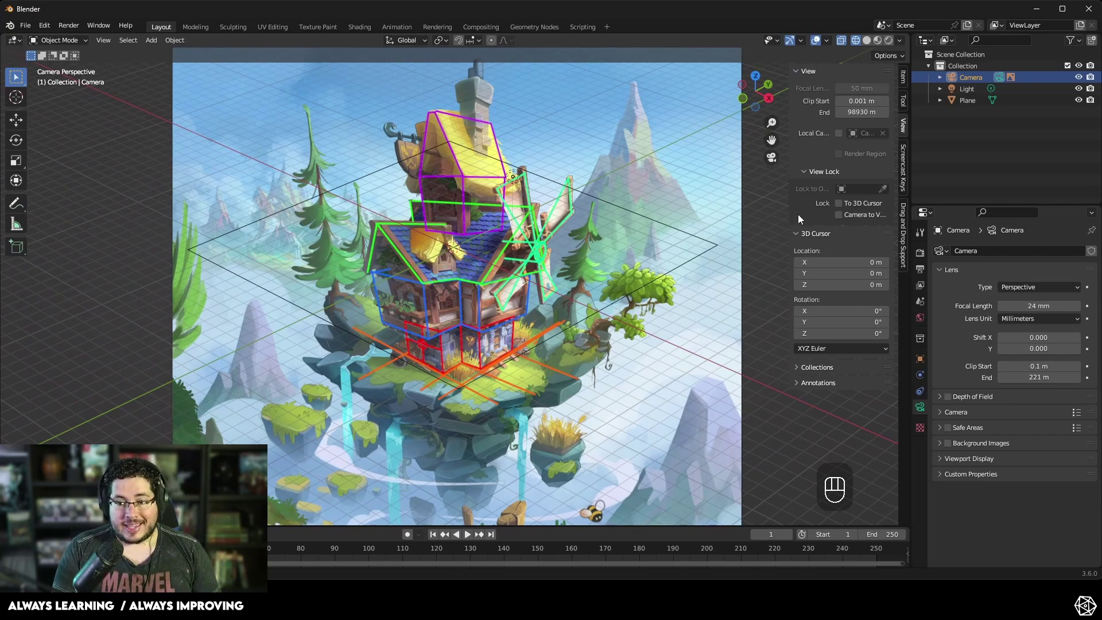
{"action": "left_click", "coordinate": [839, 215]}
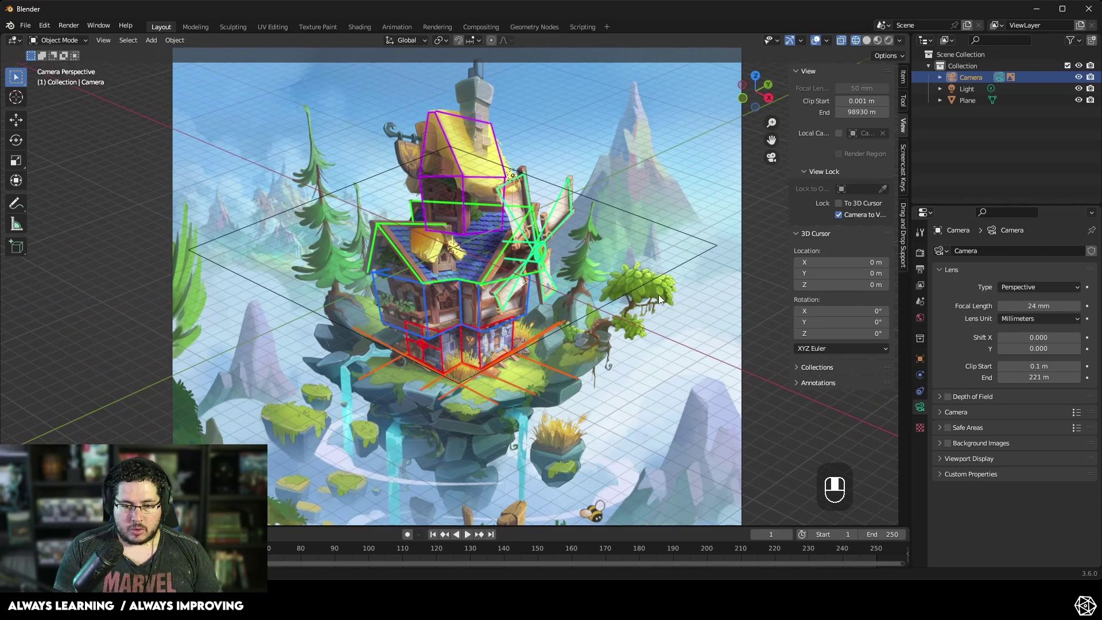
{"action": "middle_click_drag", "start_coordinate": [660, 295], "coordinate": [639, 336], "text": "shift"}
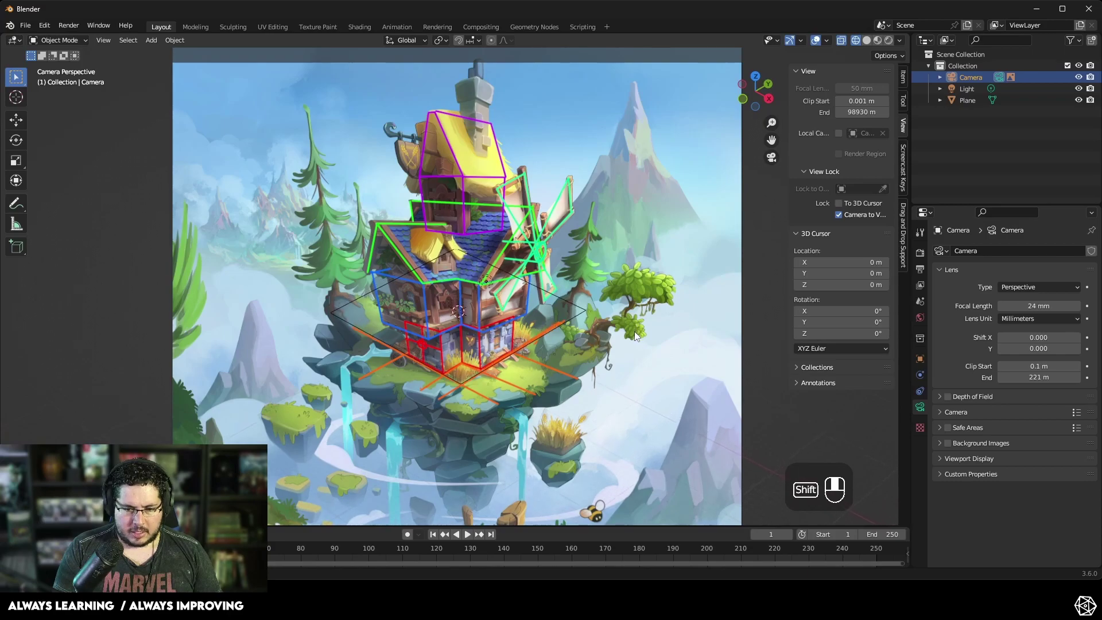
{"action": "middle_click_drag", "start_coordinate": [641, 338], "coordinate": [636, 338]}
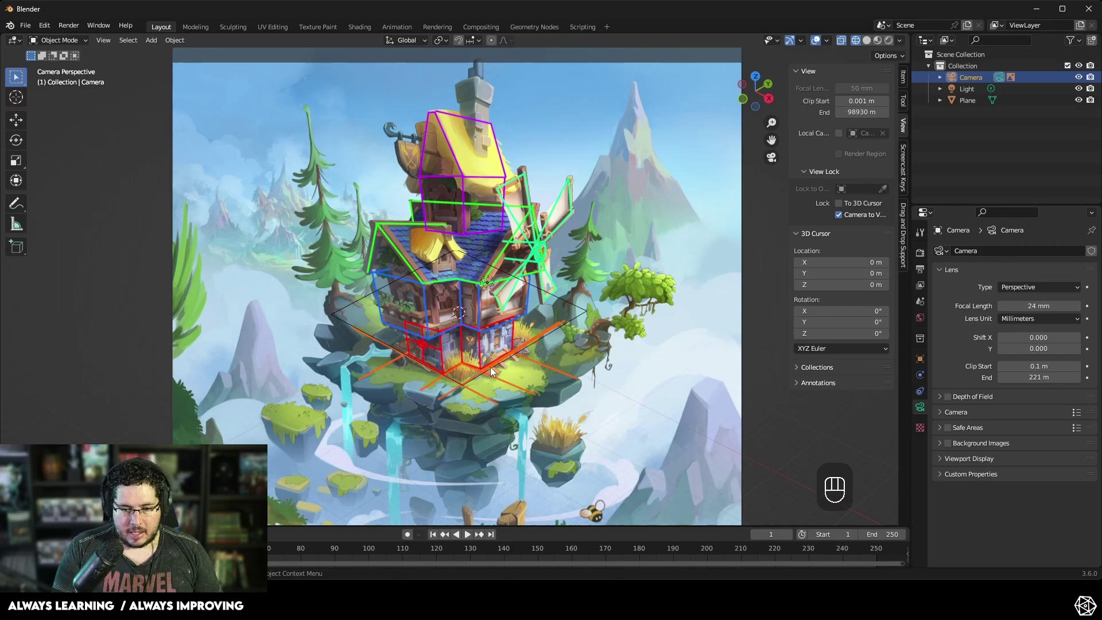
Step: Scale up the plane so it extends past the house to cover the floating island's ground
{"action": "left_click", "coordinate": [490, 367]}
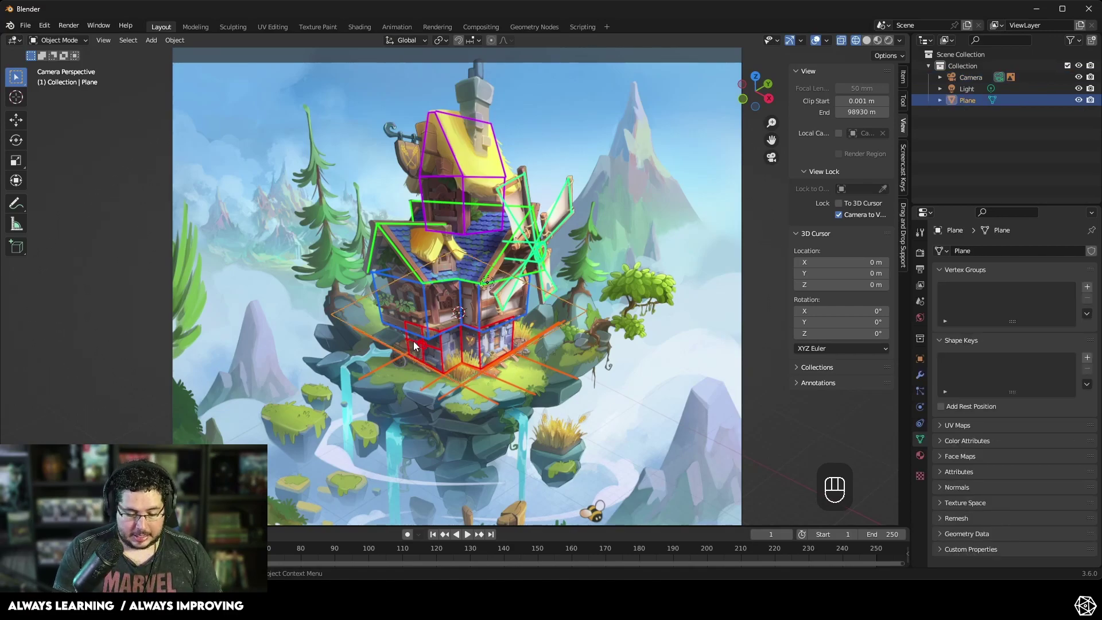
{"action": "key", "text": "s"}
{"action": "left_click", "coordinate": [395, 298]}
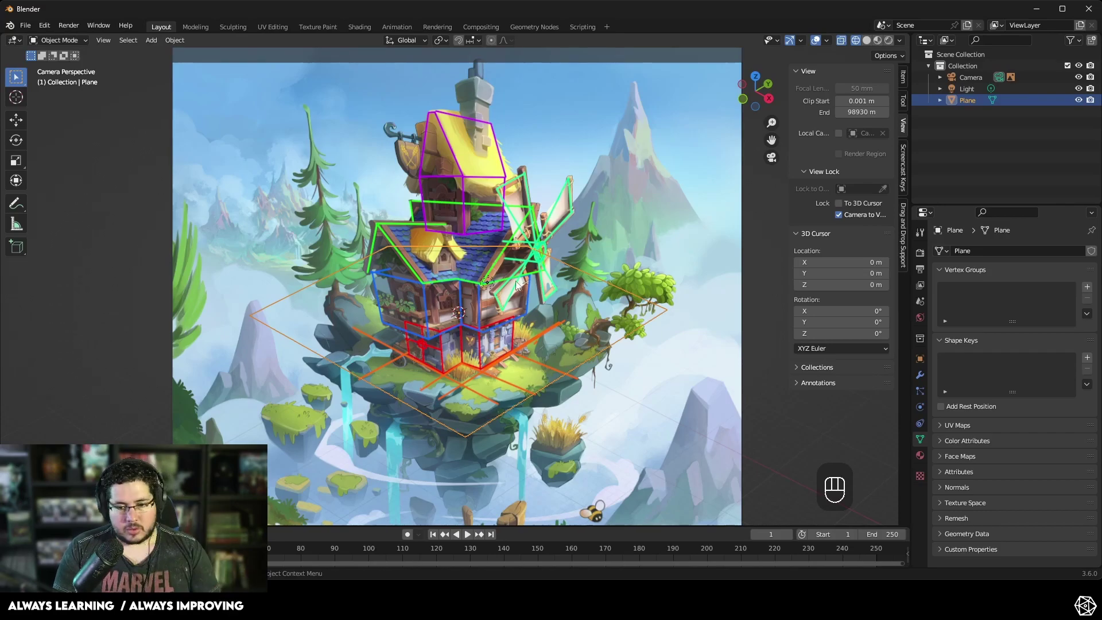
Step: Check the plane from outside the camera, return to the camera view and add a cube mesh at the origin
{"action": "left_click", "coordinate": [772, 157]}
{"action": "middle_click_drag", "start_coordinate": [574, 236], "coordinate": [473, 324]}
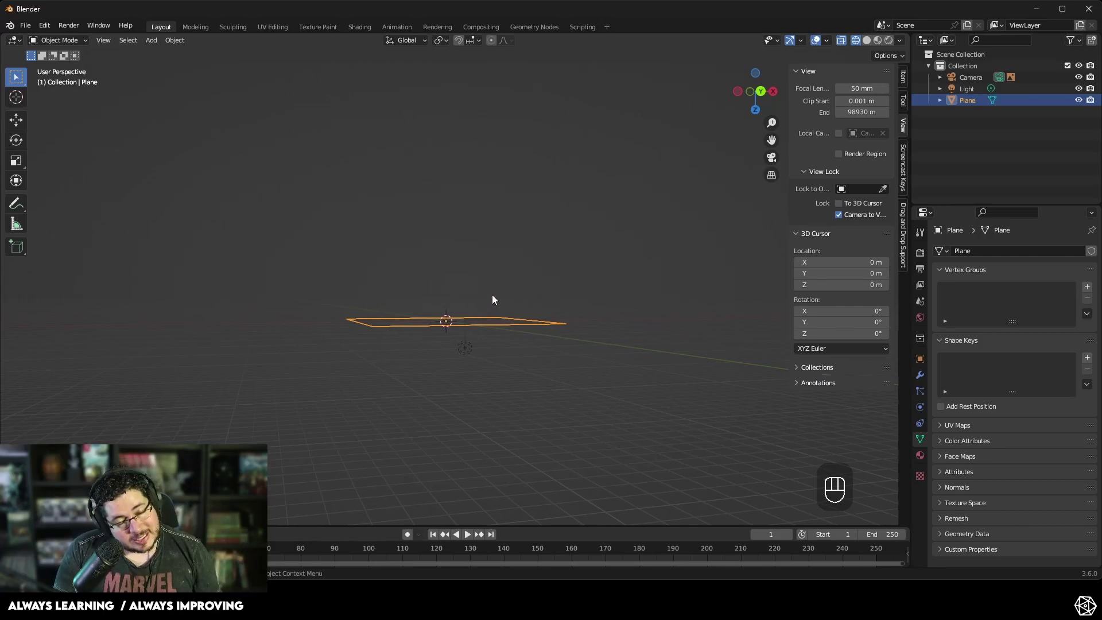
{"action": "middle_click_drag", "start_coordinate": [492, 294], "coordinate": [527, 326]}
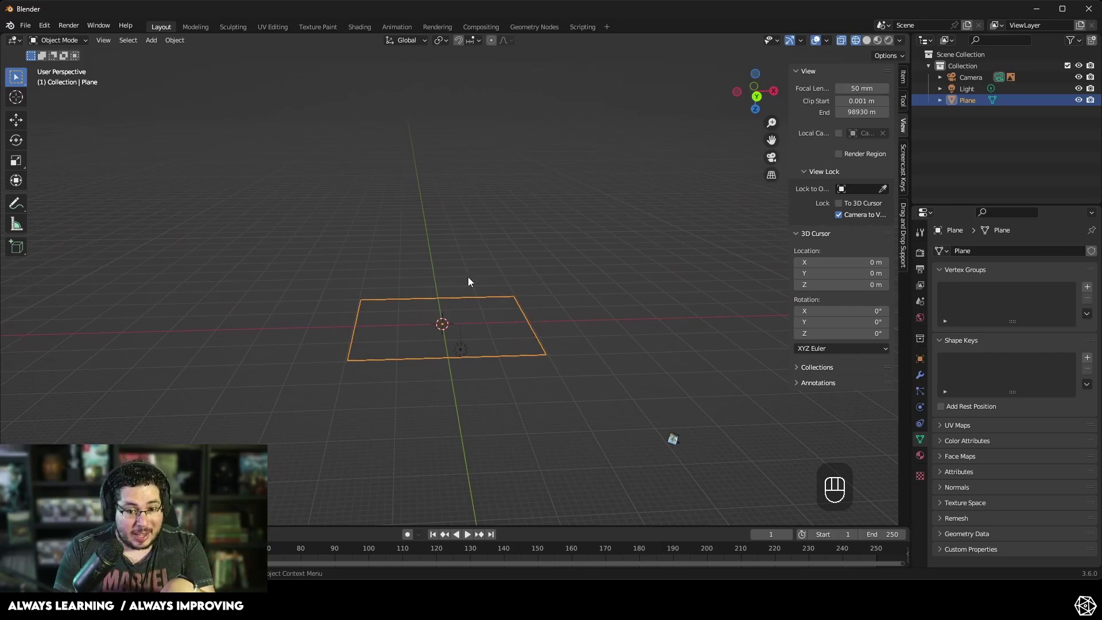
{"action": "left_click", "coordinate": [770, 158]}
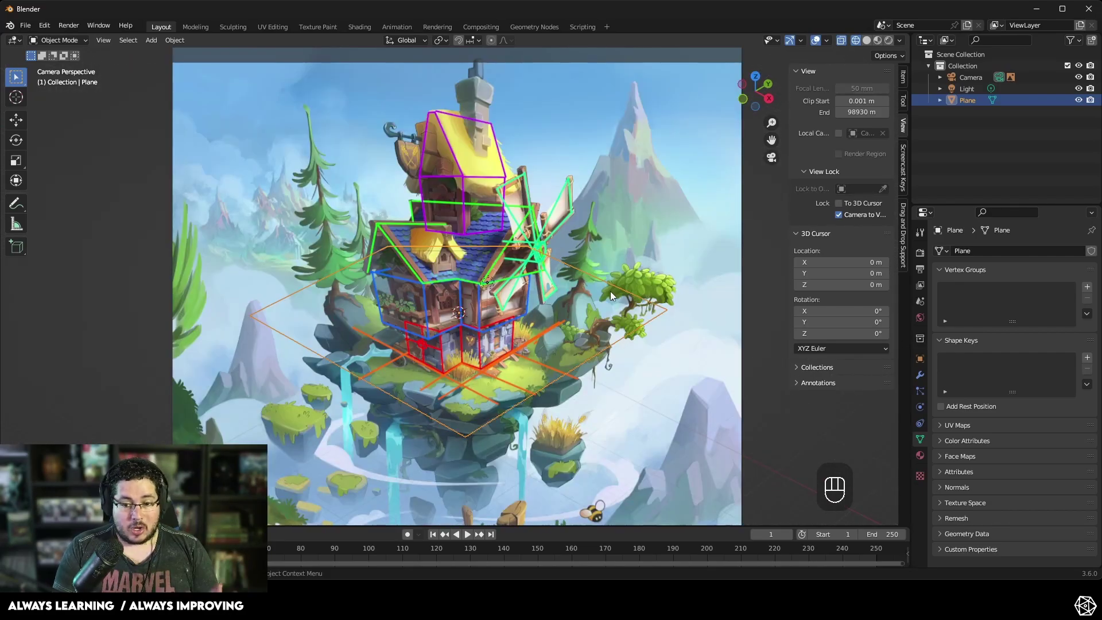
{"action": "key", "text": "shift+a"}
{"action": "mouse_move", "coordinate": [518, 306]}
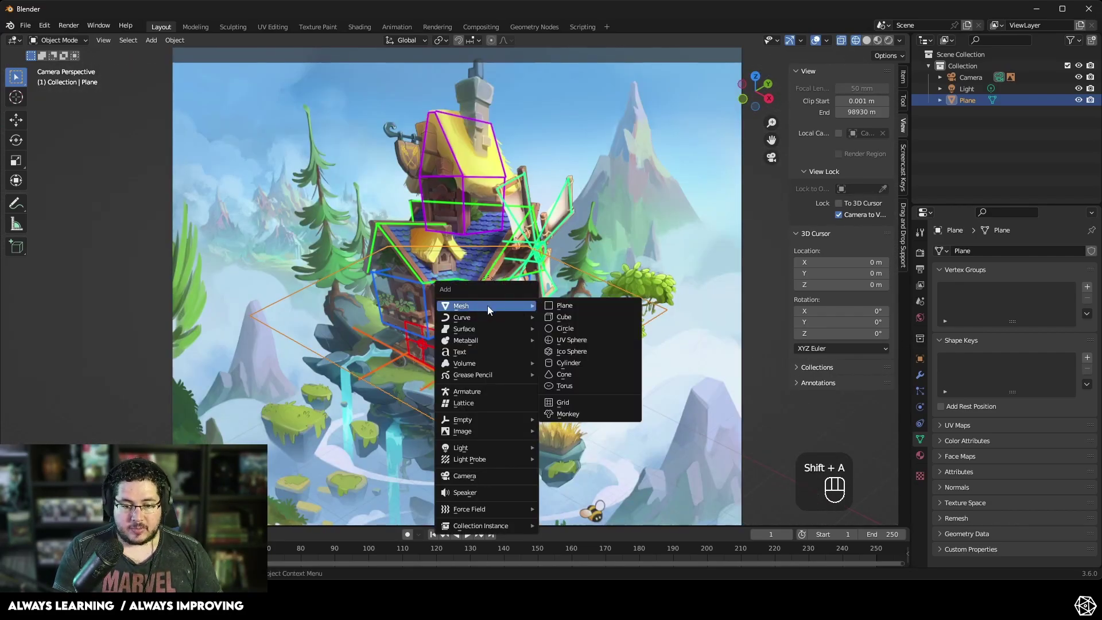
{"action": "left_click", "coordinate": [562, 318]}
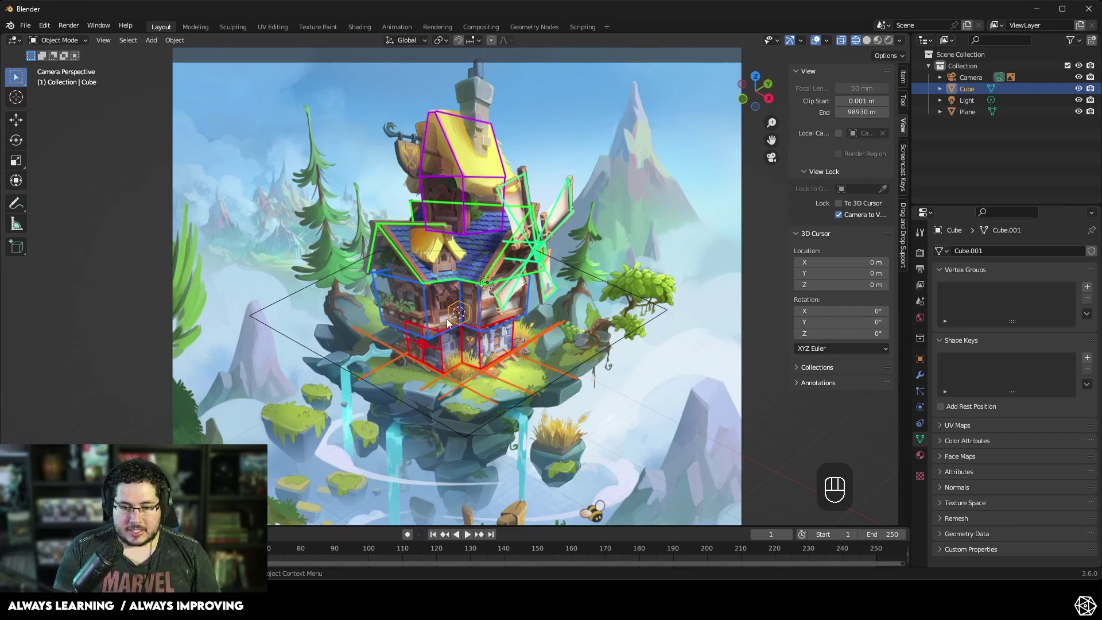
Step: Outside the camera view, move the cube along Z until its base rests on the plane
{"action": "left_click", "coordinate": [775, 157]}
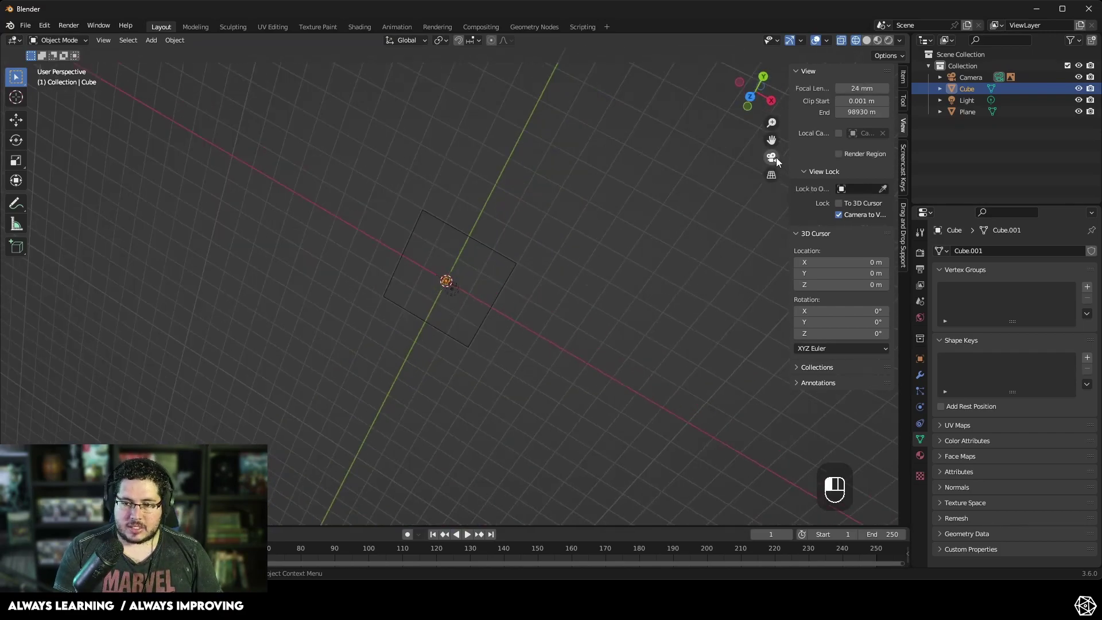
{"action": "middle_click_drag", "start_coordinate": [535, 326], "coordinate": [528, 282]}
{"action": "scroll", "coordinate": [517, 293], "scroll_direction": "up", "scroll_amount": 5}
{"action": "middle_click_drag", "start_coordinate": [435, 359], "coordinate": [452, 331], "text": "shift"}
{"action": "scroll", "coordinate": [477, 353], "scroll_direction": "up", "scroll_amount": 4}
{"action": "middle_click_drag", "start_coordinate": [445, 388], "coordinate": [474, 325], "text": "shift"}
{"action": "key", "text": "g"}
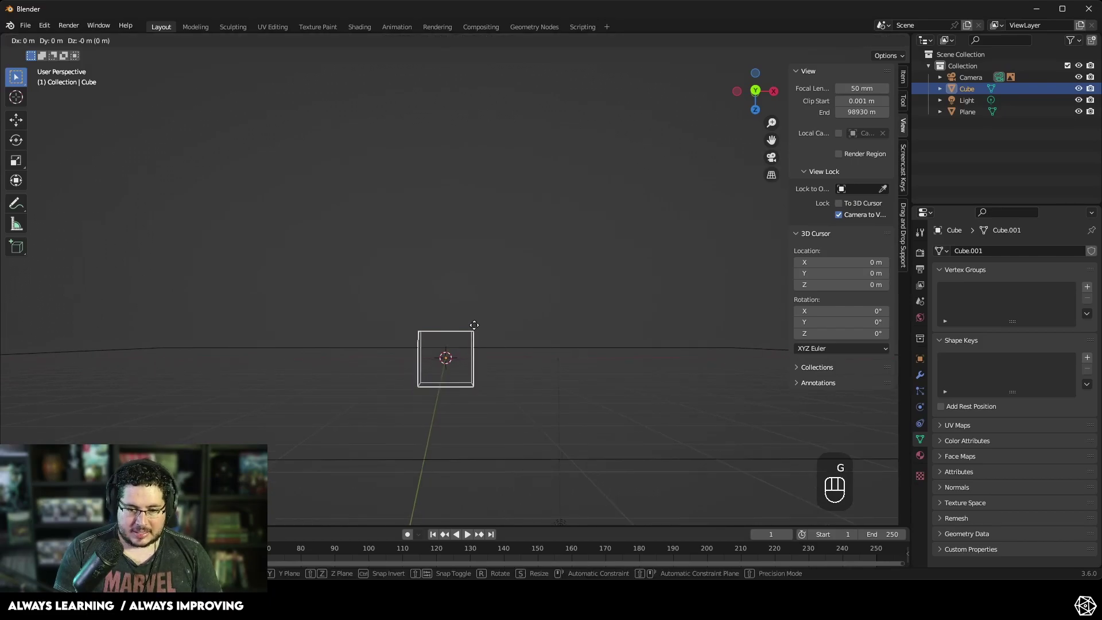
{"action": "key", "text": "z"}
{"action": "left_click", "coordinate": [484, 300]}
Step: Show the scene in solid shading and fine-tune the cube's height on the plane to about -1.02 m in Z
{"action": "key", "text": "z"}
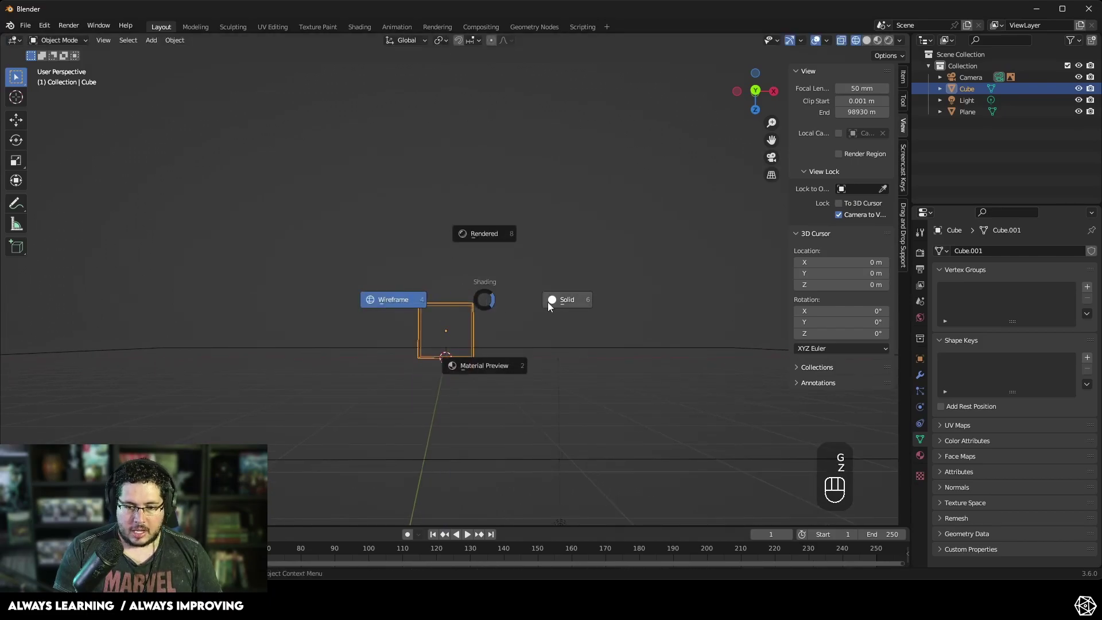
{"action": "left_click", "coordinate": [548, 302]}
{"action": "key", "text": "g"}
{"action": "key", "text": "z"}
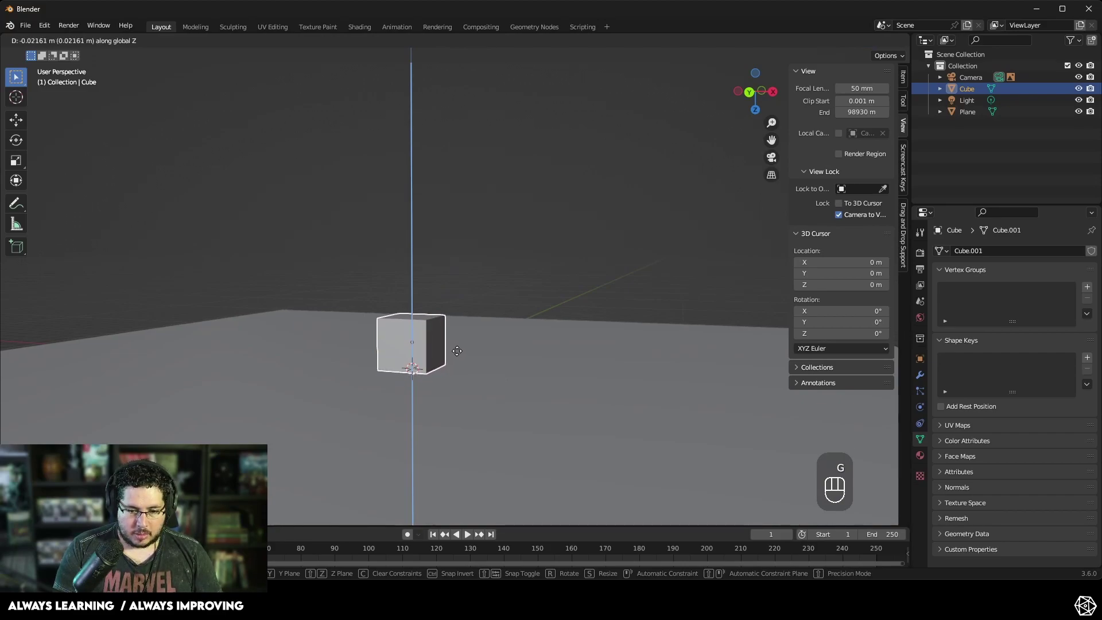
{"action": "left_click", "coordinate": [457, 351]}
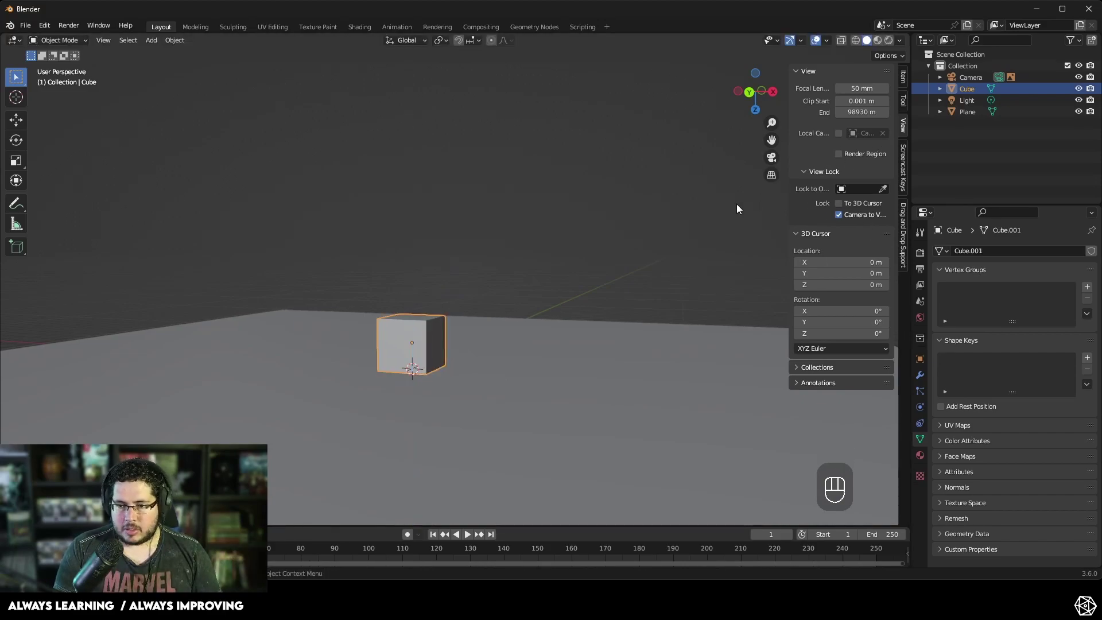
Step: In wireframe camera view, move the cube to the red guide's front corner, at about Y -8.57 m and X 5.27 m
{"action": "left_click", "coordinate": [769, 159]}
{"action": "key", "text": "z"}
{"action": "left_click", "coordinate": [372, 294]}
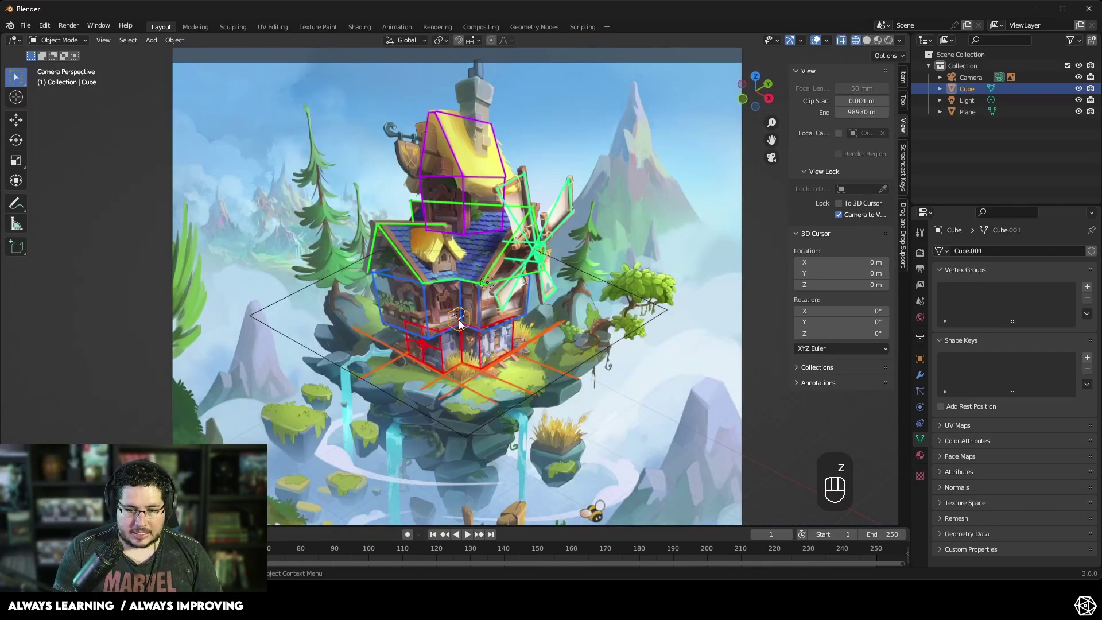
{"action": "key", "text": "g"}
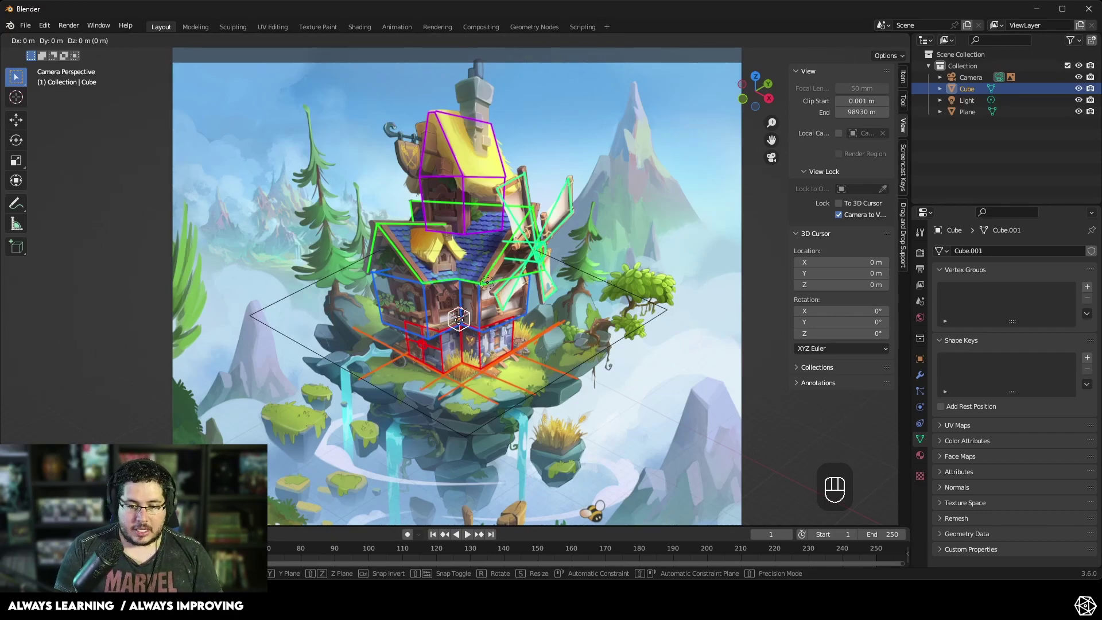
{"action": "key", "text": "y"}
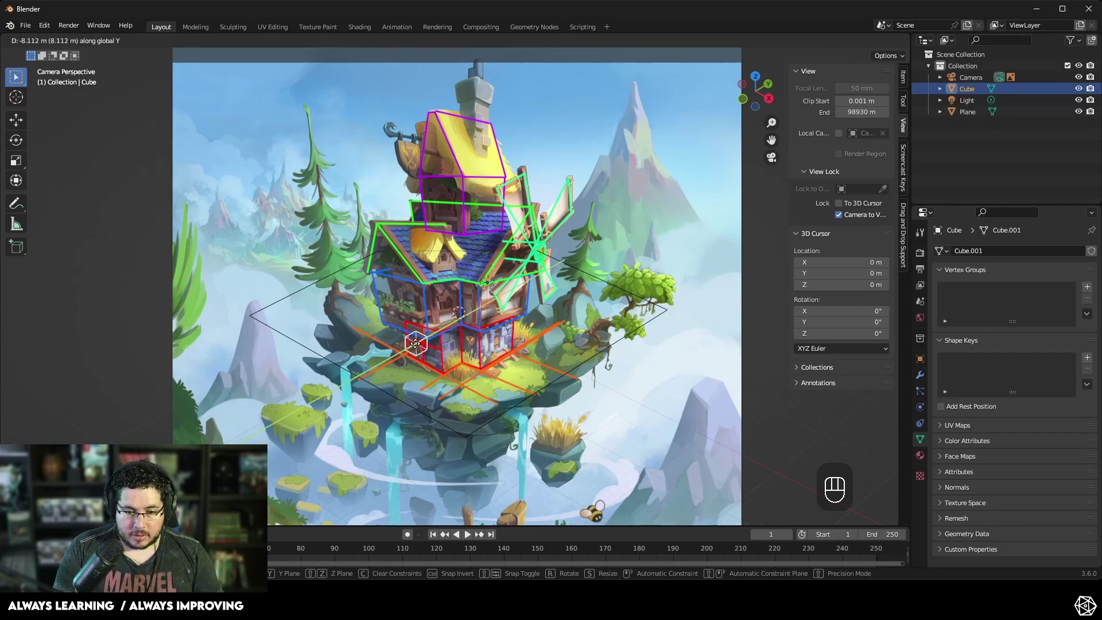
{"action": "left_click", "coordinate": [413, 345]}
{"action": "key", "text": "g"}
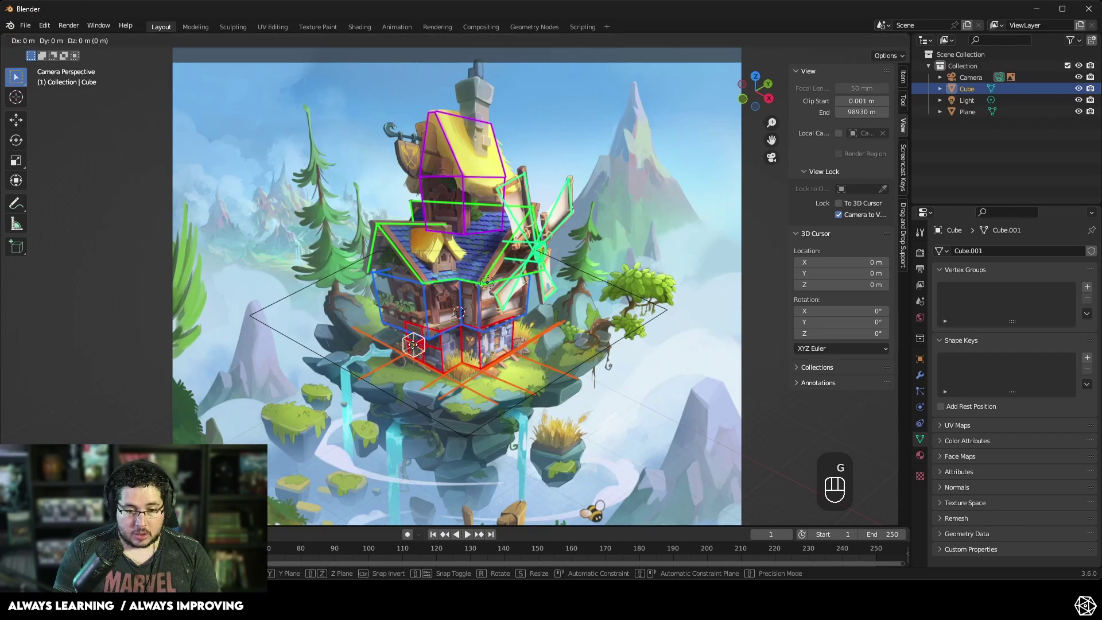
{"action": "key", "text": "x"}
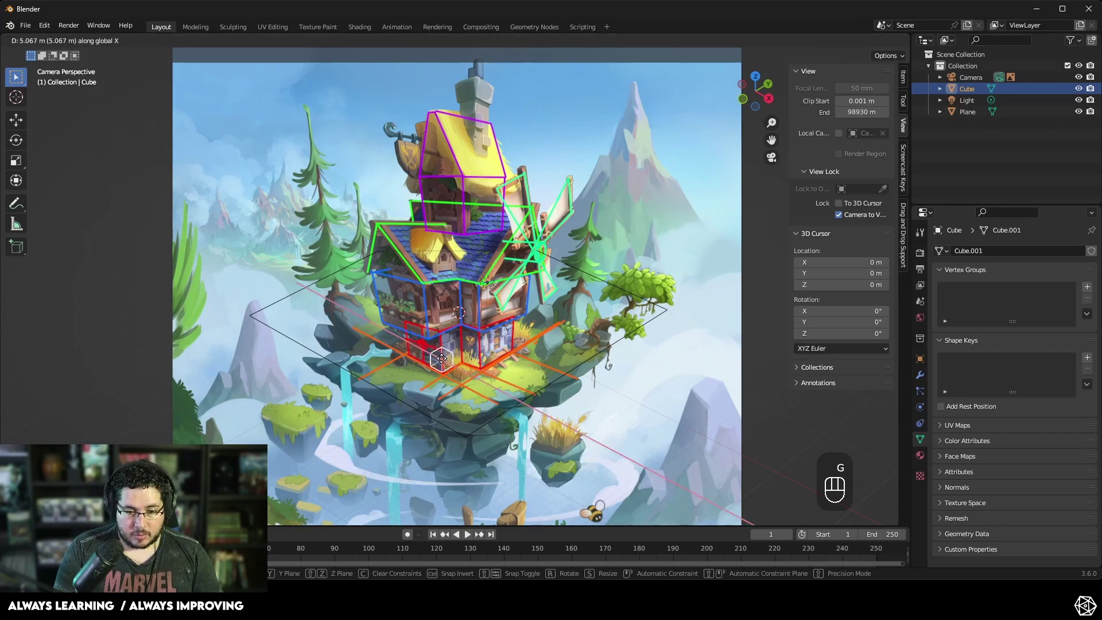
{"action": "left_click", "coordinate": [454, 366]}
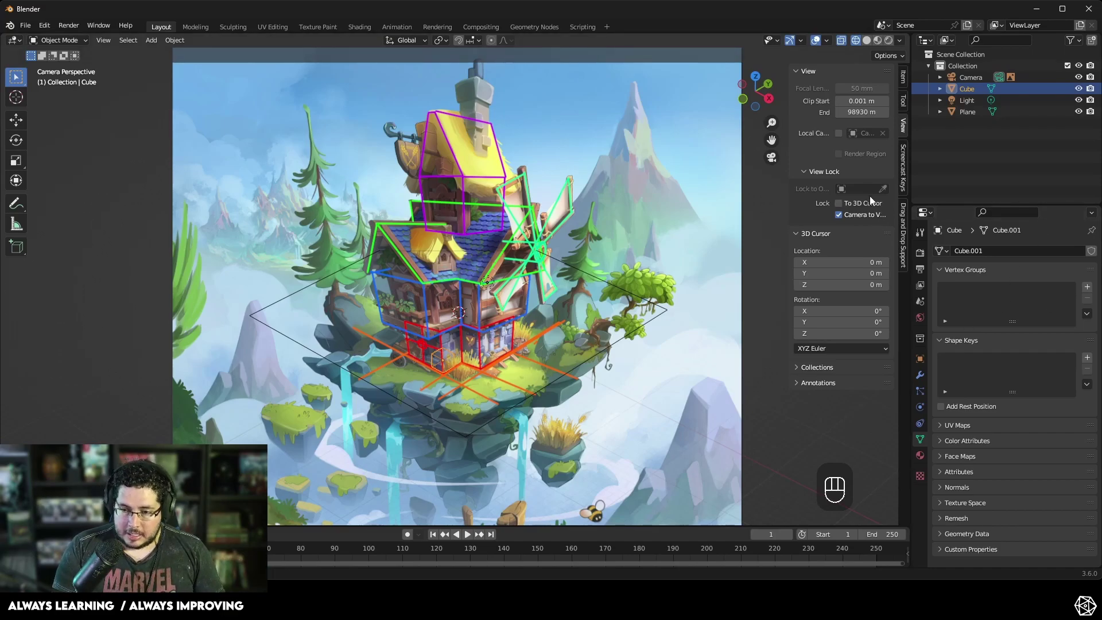
Step: Split the 3D viewport vertically, keeping the camera view in one half and a free perspective view of the cube in the other
{"action": "right_click", "coordinate": [910, 182]}
{"action": "left_click", "coordinate": [865, 178]}
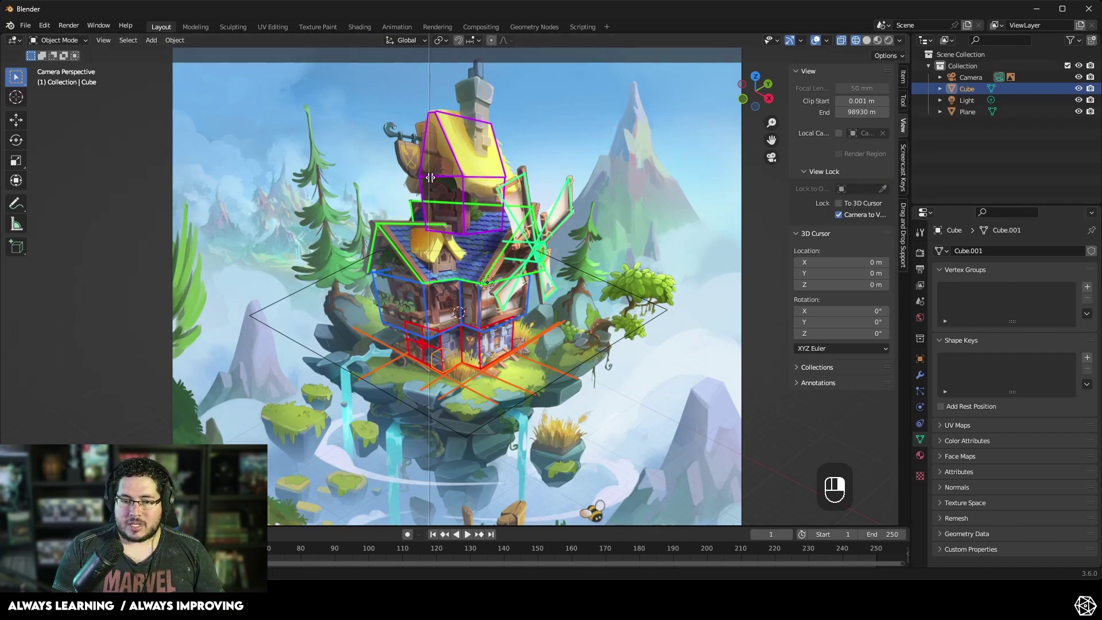
{"action": "left_click", "coordinate": [447, 210]}
{"action": "left_click", "coordinate": [614, 163]}
{"action": "left_click", "coordinate": [772, 157]}
{"action": "middle_click_drag", "start_coordinate": [693, 229], "coordinate": [576, 348]}
{"action": "scroll", "coordinate": [625, 339], "scroll_direction": "down", "scroll_amount": 3}
{"action": "middle_click_drag", "start_coordinate": [683, 323], "coordinate": [654, 283], "text": "shift"}
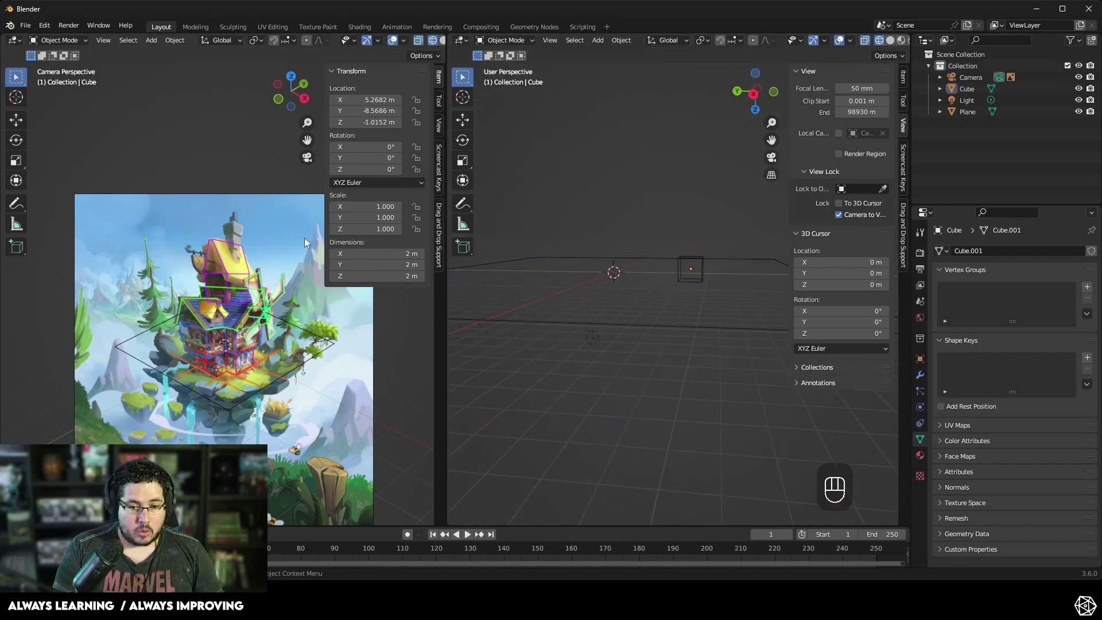
Step: Unlock the camera in the camera viewport, frame the house's ground floor closely, and lock the camera to the view again
{"action": "left_click", "coordinate": [438, 127]}
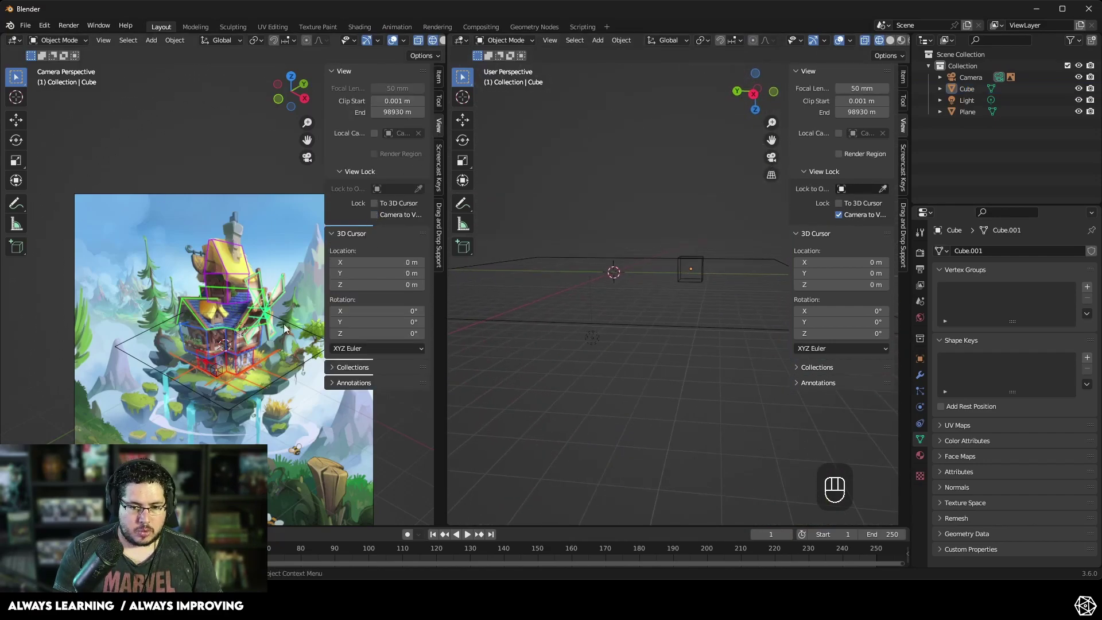
{"action": "scroll", "coordinate": [234, 384], "scroll_direction": "up", "scroll_amount": 5}
{"action": "middle_click_drag", "start_coordinate": [263, 406], "coordinate": [233, 245], "text": "shift"}
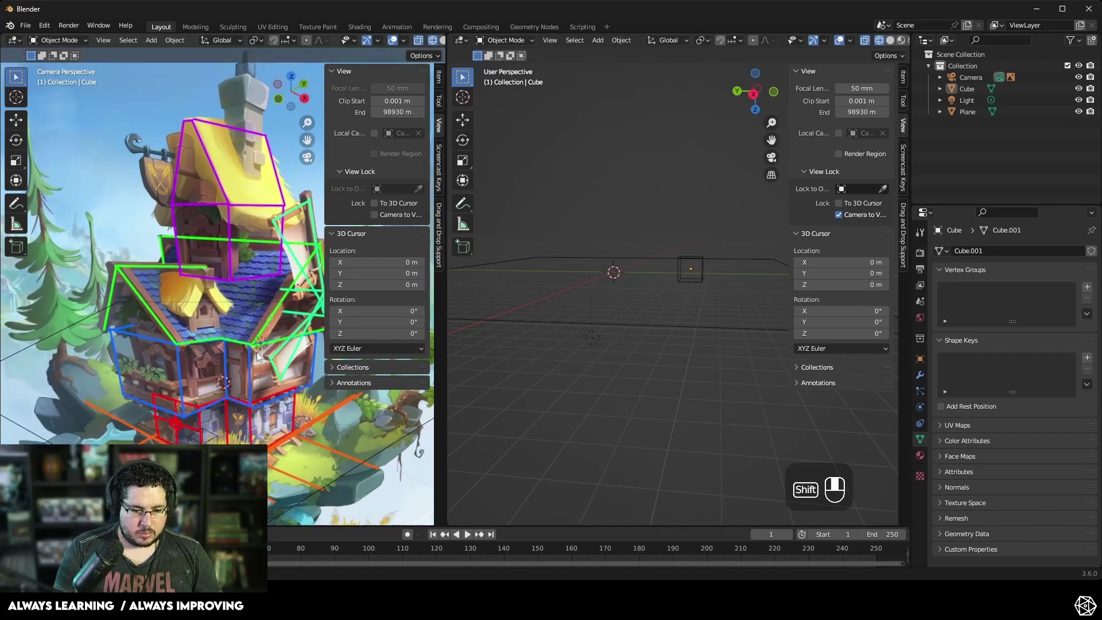
{"action": "scroll", "coordinate": [218, 333], "scroll_direction": "up", "scroll_amount": 2}
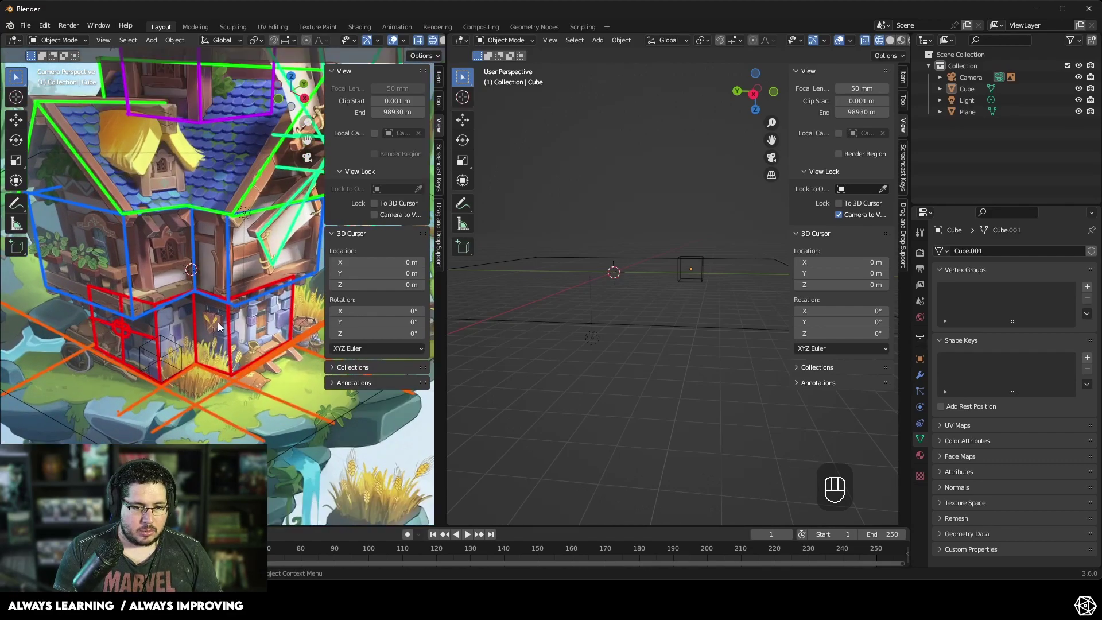
{"action": "scroll", "coordinate": [218, 322], "scroll_direction": "down", "scroll_amount": 1}
Step: Edit the cube and move its end face along X to stretch it along the red ground-floor guide to the house's far corner
{"action": "middle_click_drag", "start_coordinate": [658, 271], "coordinate": [641, 295]}
{"action": "left_click", "coordinate": [682, 276]}
{"action": "scroll", "coordinate": [613, 288], "scroll_direction": "up", "scroll_amount": 2}
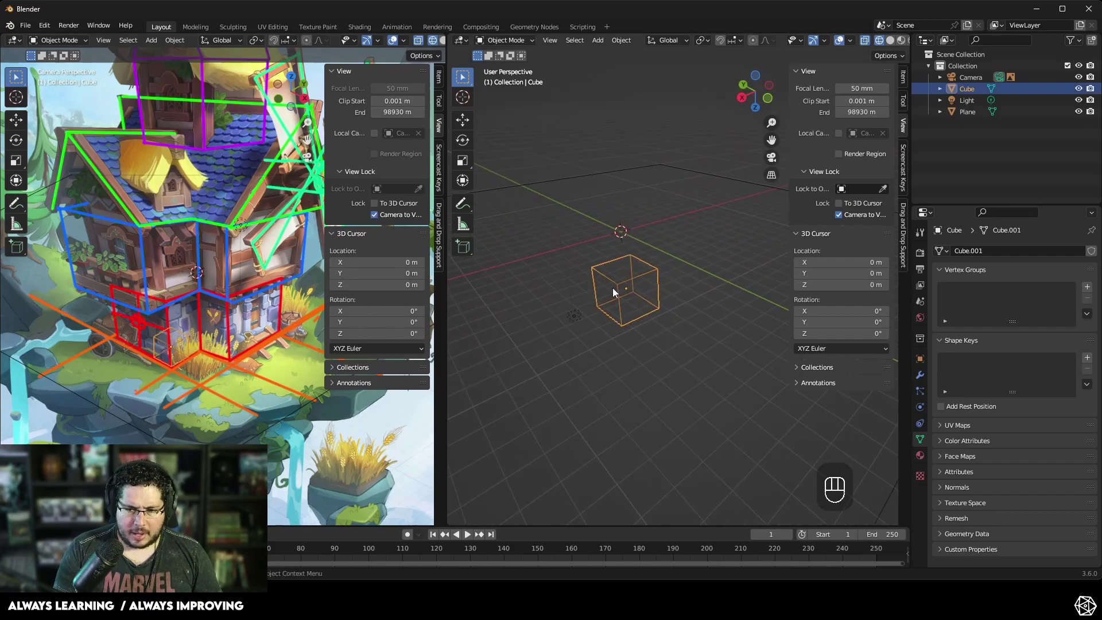
{"action": "key", "text": "Tab"}
{"action": "key", "text": "3"}
{"action": "left_click", "coordinate": [608, 294]}
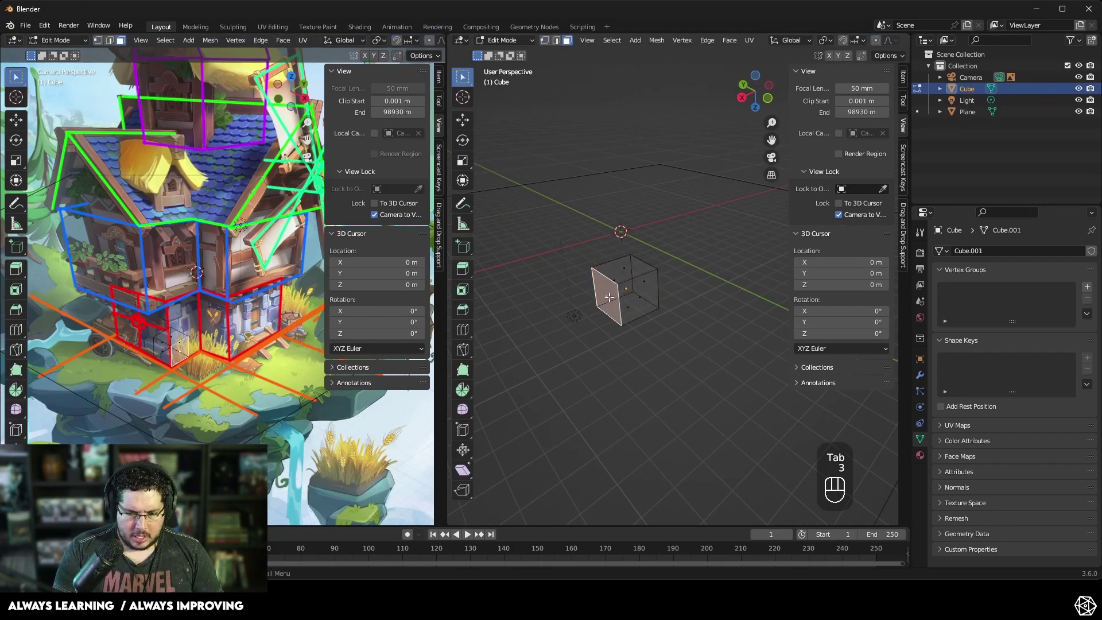
{"action": "mouse_move", "coordinate": [650, 281]}
{"action": "middle_mouse_down"}
{"action": "mouse_move", "coordinate": [639, 283]}
{"action": "mouse_move", "coordinate": [632, 255]}
{"action": "mouse_move", "coordinate": [668, 277]}
{"action": "middle_mouse_up"}
{"action": "key", "text": "g"}
{"action": "key", "text": "x"}
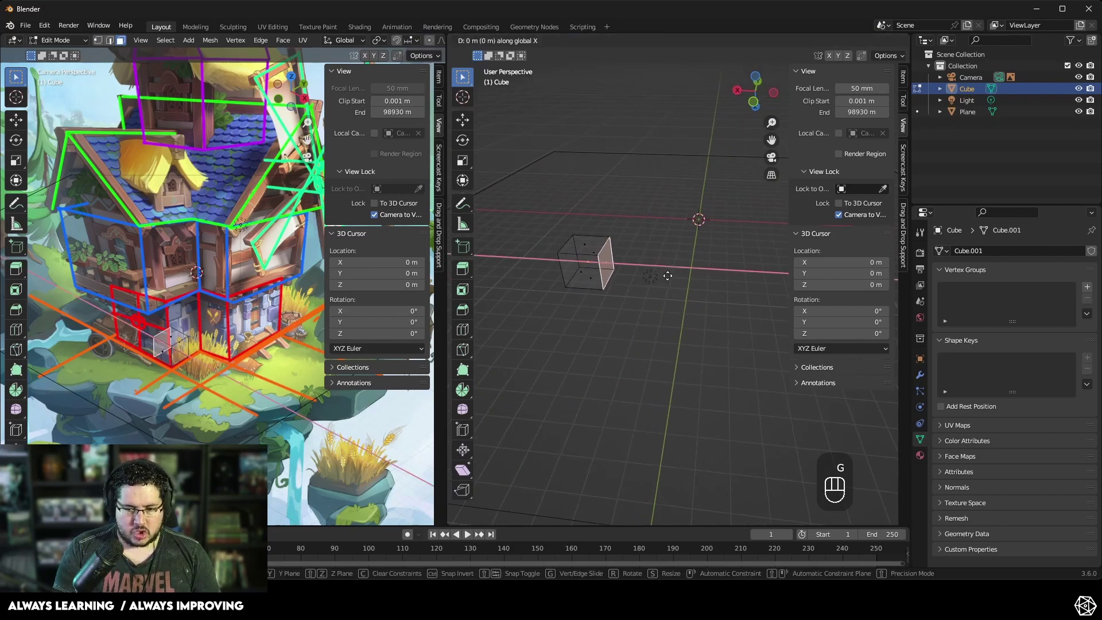
{"action": "left_click", "coordinate": [750, 267]}
{"action": "middle_click_drag", "start_coordinate": [749, 267], "coordinate": [591, 286]}
{"action": "key", "text": "g"}
{"action": "key", "text": "x"}
{"action": "right_click", "coordinate": [639, 287]}
Step: Move the block's long face about 7.69 m along Y to extend the block back along the house's side
{"action": "middle_click_drag", "start_coordinate": [501, 300], "coordinate": [927, 343]}
{"action": "left_click", "coordinate": [560, 301]}
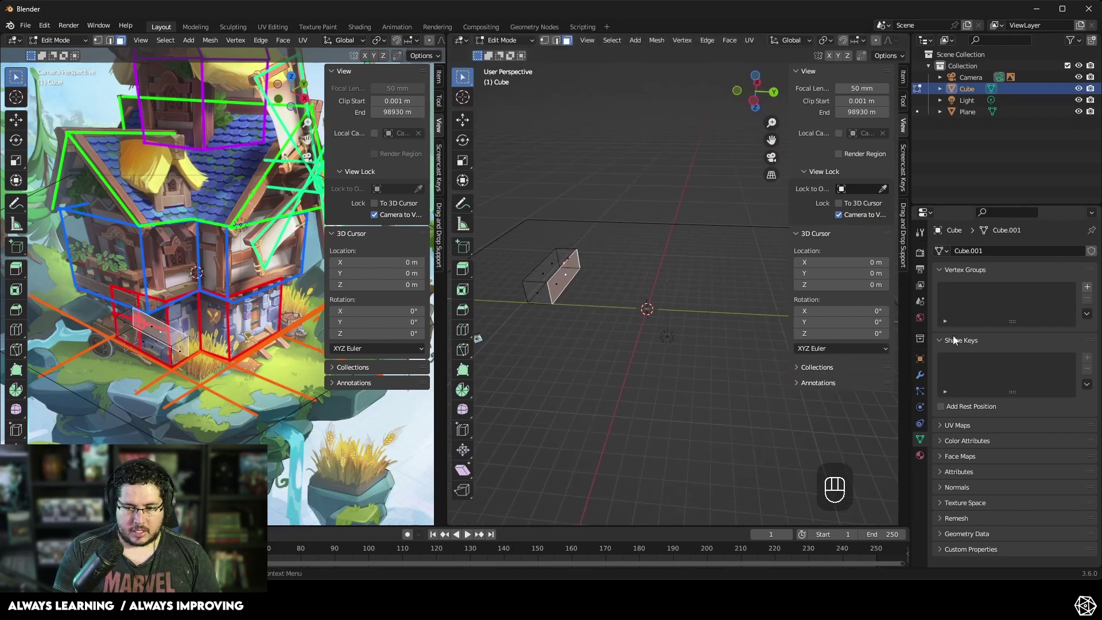
{"action": "key", "text": "g"}
{"action": "key", "text": "y"}
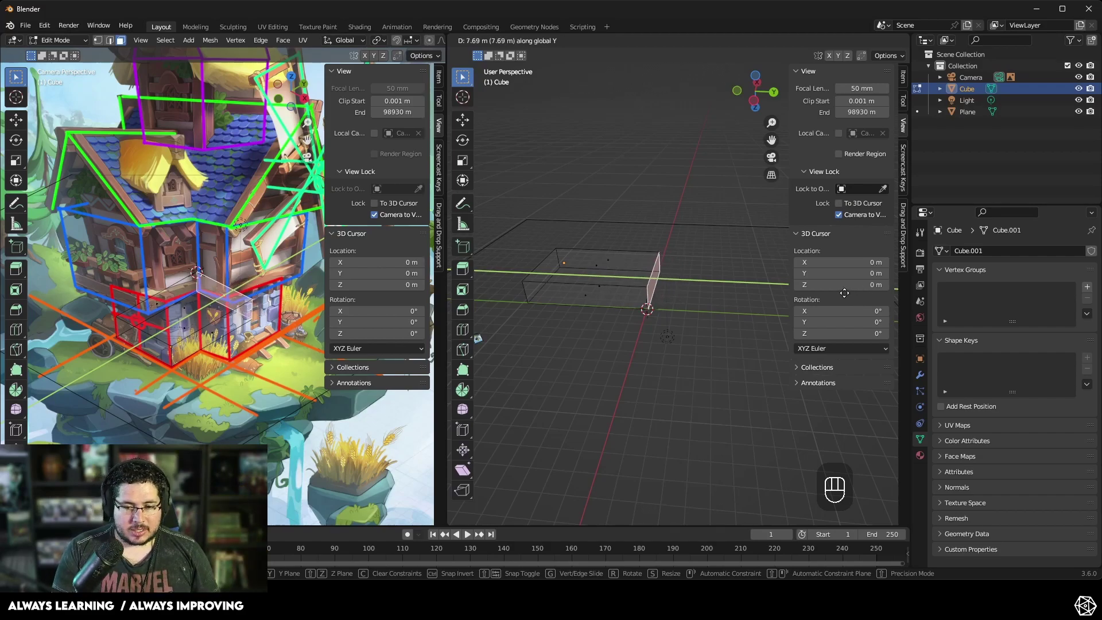
{"action": "left_click", "coordinate": [845, 294]}
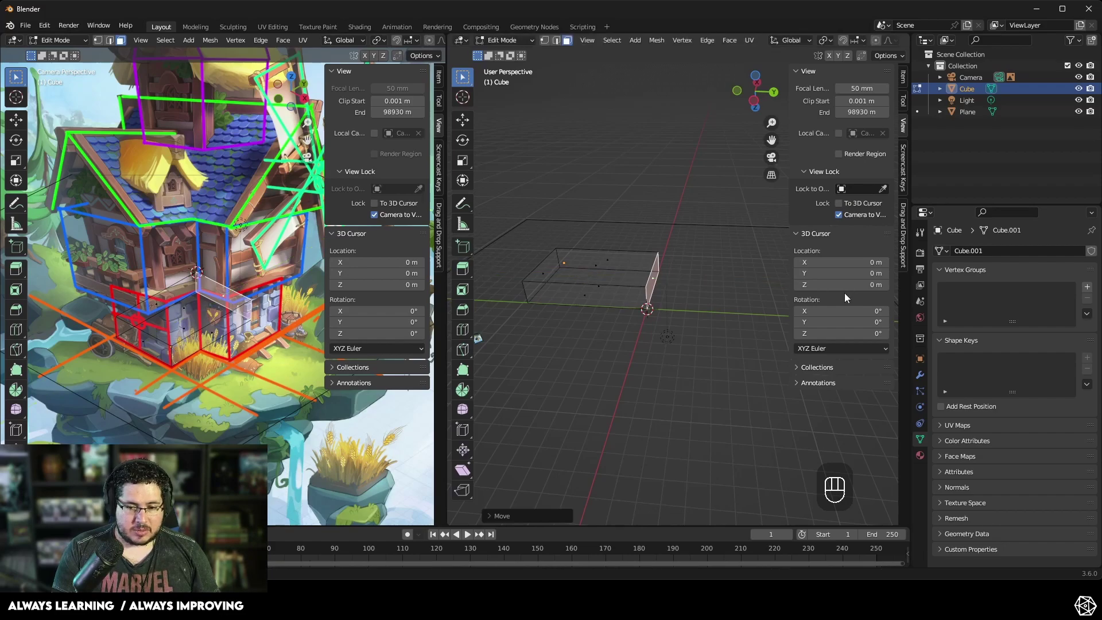
Step: Add one loop cut across the extended block, nearer its front end, and return to the box selection tool
{"action": "left_click", "coordinate": [462, 329]}
{"action": "left_click_drag", "start_coordinate": [592, 289], "coordinate": [579, 290]}
{"action": "middle_click_drag", "start_coordinate": [631, 264], "coordinate": [679, 249]}
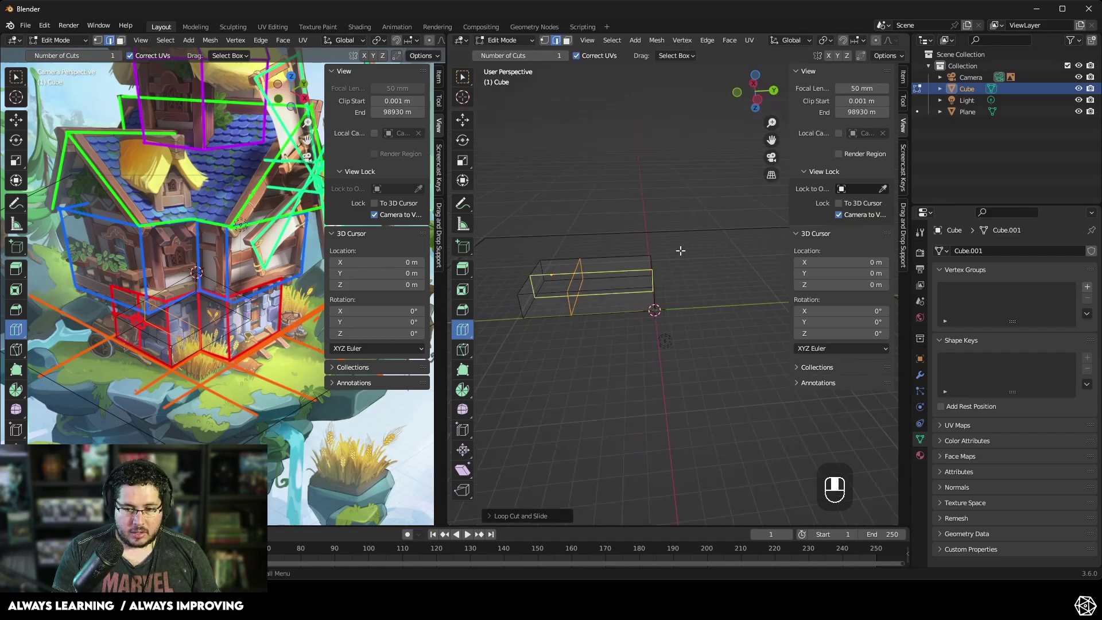
{"action": "key", "text": "q"}
{"action": "key", "text": "w"}
Step: Extrude one side face beside the loop cut about 3.13 m along its normal to give the block an L-shaped plan
{"action": "middle_click_drag", "start_coordinate": [617, 295], "coordinate": [653, 342]}
{"action": "left_click", "coordinate": [612, 298]}
{"action": "key", "text": "3"}
{"action": "left_click", "coordinate": [625, 304]}
{"action": "key", "text": "e"}
{"action": "left_click", "coordinate": [673, 311]}
{"action": "key", "text": "e"}
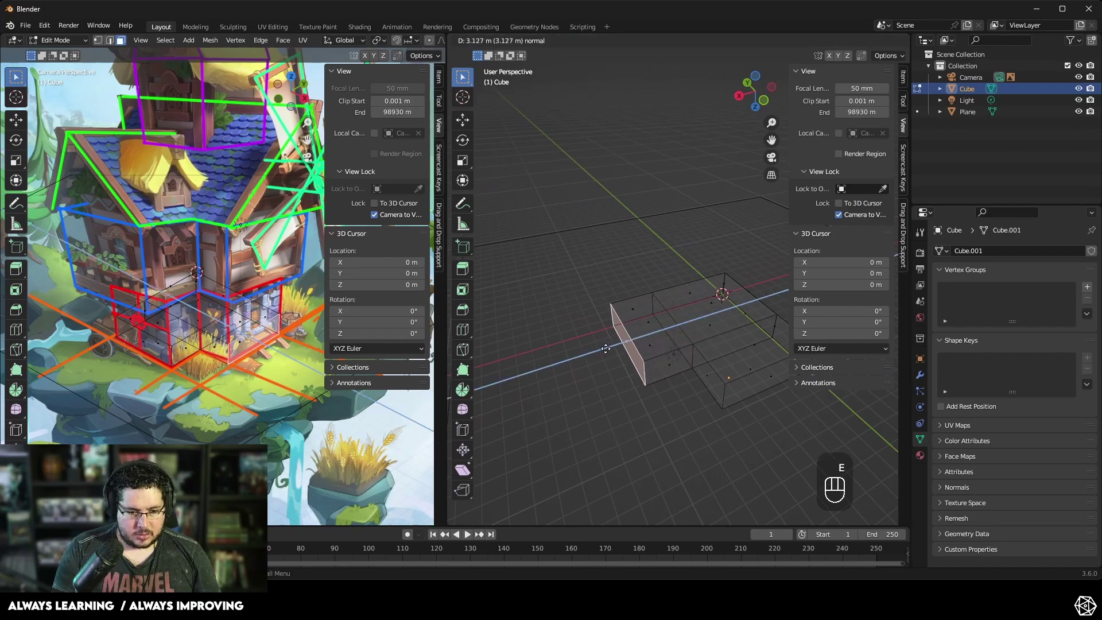
{"action": "left_click", "coordinate": [605, 349]}
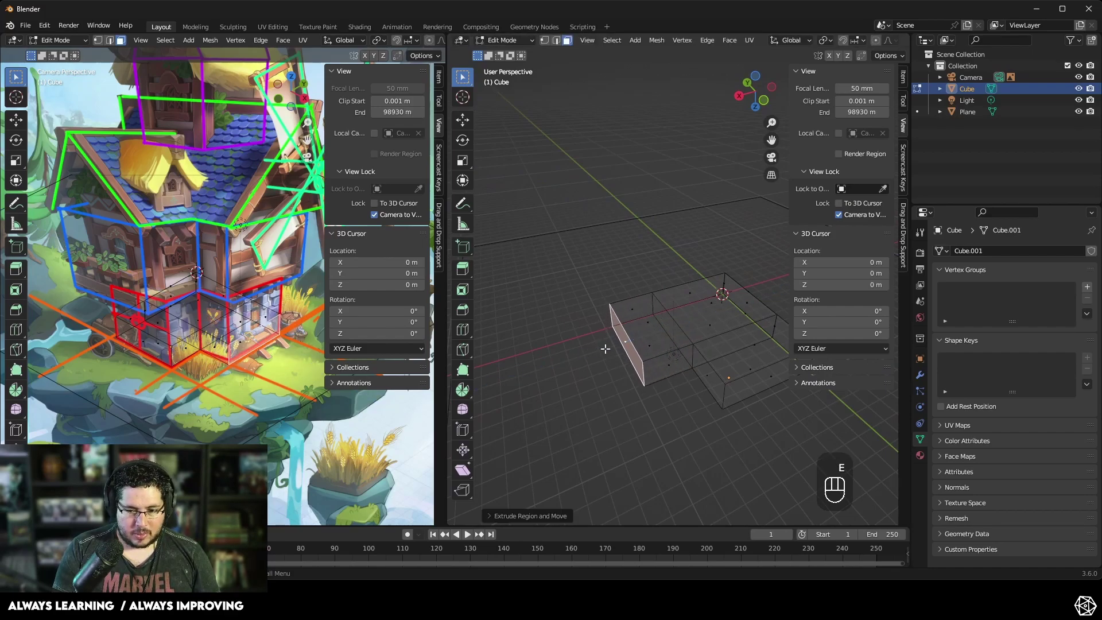
Step: Select the L-shaped block's three bottom faces and move them slightly along Z to fit the red base guide
{"action": "left_click", "coordinate": [645, 324]}
{"action": "left_click", "coordinate": [680, 307], "text": "shift"}
{"action": "left_click", "coordinate": [722, 346], "text": "shift"}
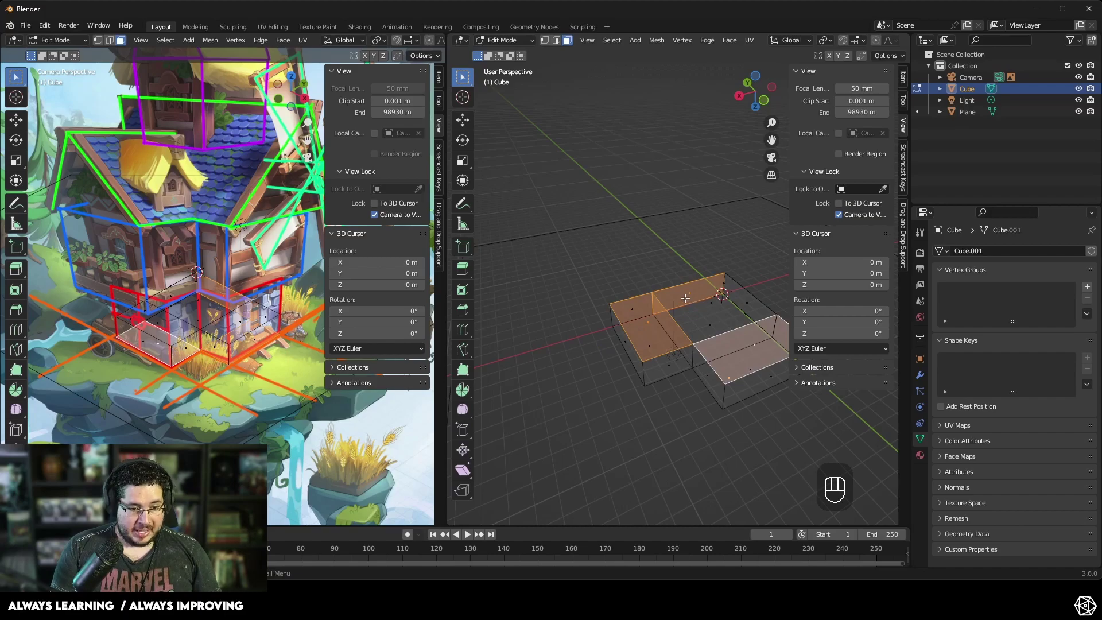
{"action": "left_click", "coordinate": [665, 312]}
{"action": "left_click", "coordinate": [690, 303], "text": "shift"}
{"action": "left_click", "coordinate": [728, 343], "text": "shift"}
{"action": "left_click", "coordinate": [704, 319]}
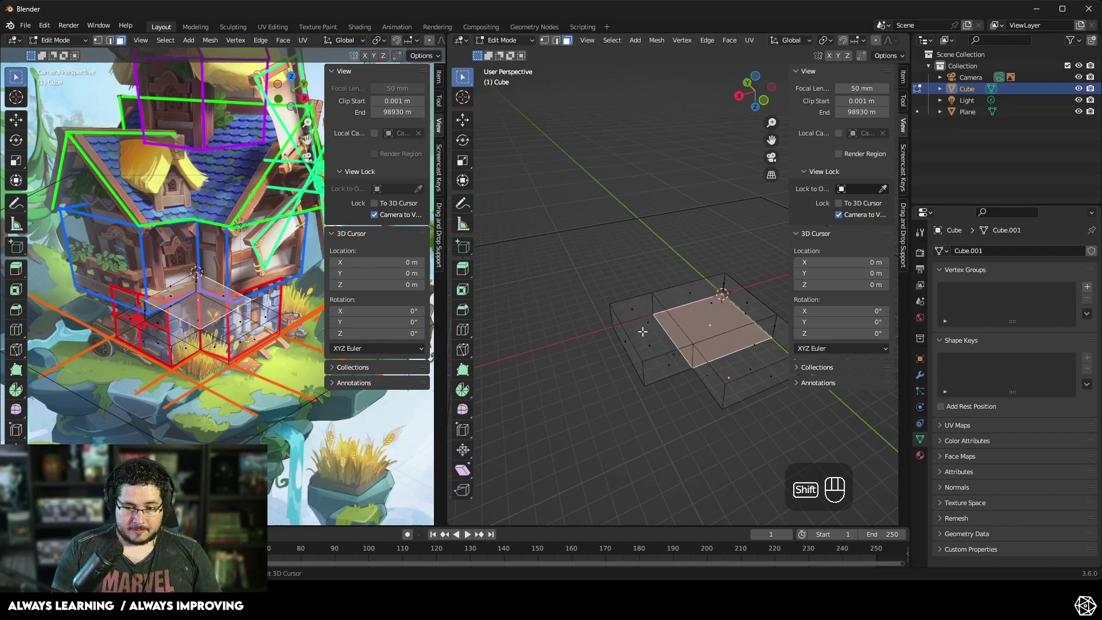
{"action": "left_click", "coordinate": [643, 332]}
{"action": "left_click", "coordinate": [690, 310], "text": "shift"}
{"action": "left_click", "coordinate": [727, 344], "text": "shift"}
{"action": "middle_click_drag", "start_coordinate": [728, 345], "coordinate": [663, 266]}
{"action": "key", "text": "g"}
{"action": "key", "text": "z"}
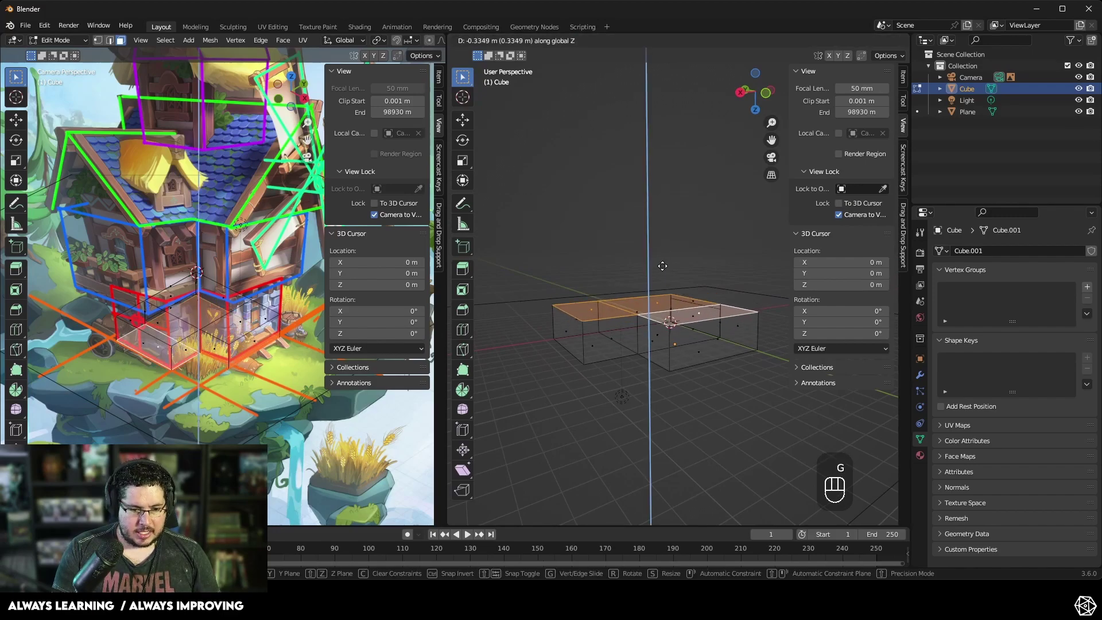
{"action": "left_click", "coordinate": [665, 243]}
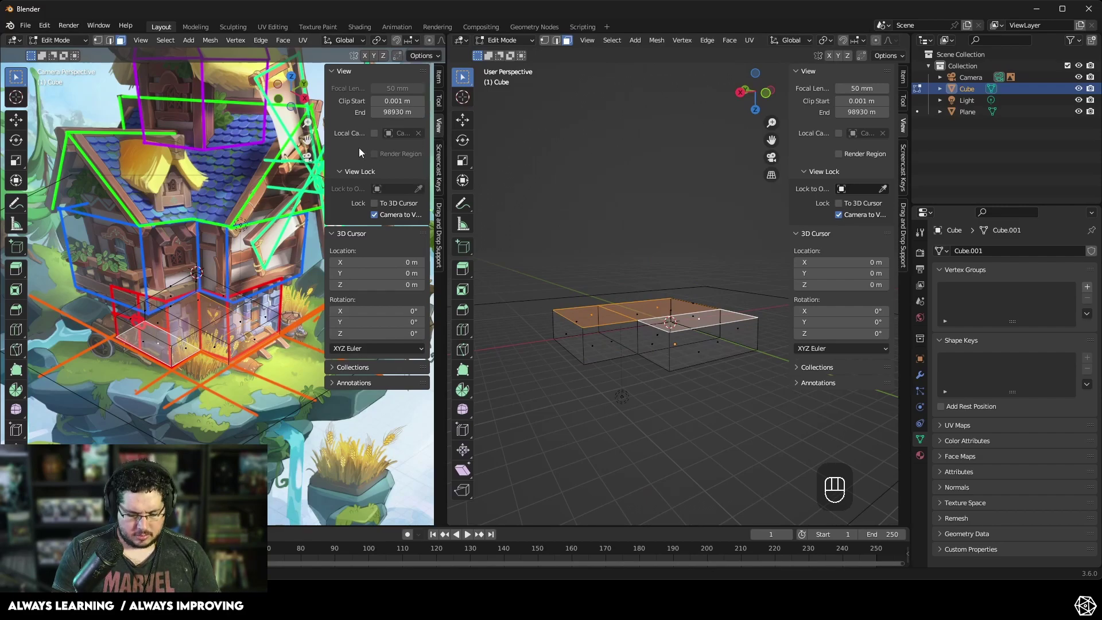
Step: Hide the camera viewport's sidebar, then raise the block's three top faces about 3.56 m along Z
{"action": "key", "text": "n"}
{"action": "middle_click_drag", "start_coordinate": [662, 226], "coordinate": [630, 276]}
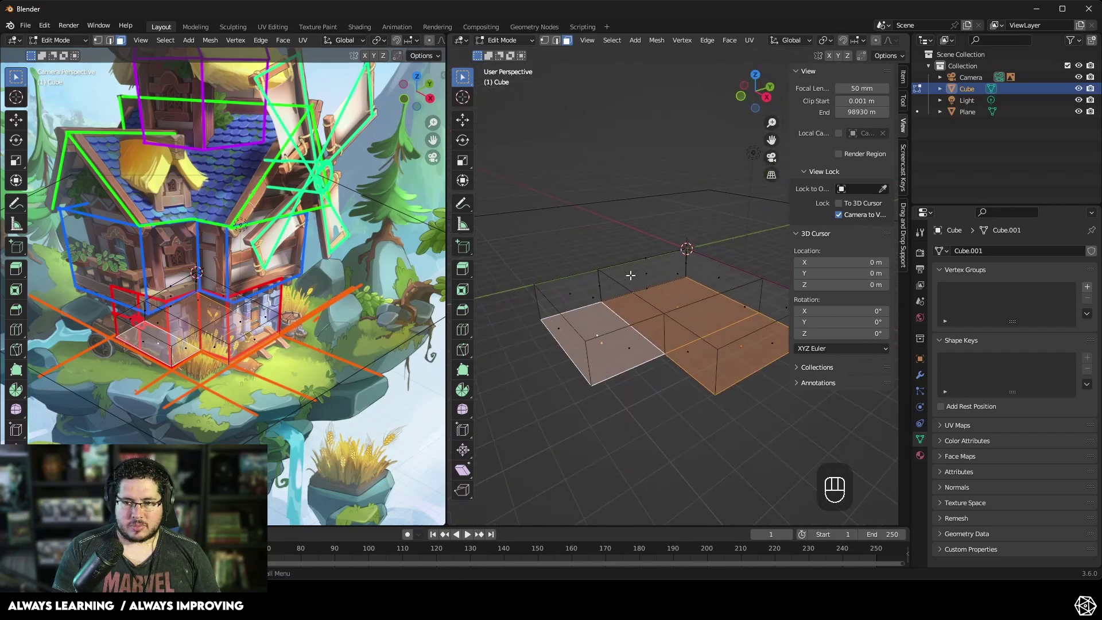
{"action": "left_click", "coordinate": [617, 292]}
{"action": "left_click", "coordinate": [675, 279], "text": "shift"}
{"action": "left_click", "coordinate": [598, 298]}
{"action": "left_click", "coordinate": [715, 312], "text": "shift"}
{"action": "left_click", "coordinate": [684, 277], "text": "shift"}
{"action": "mouse_move", "coordinate": [683, 278]}
{"action": "middle_mouse_down"}
{"action": "mouse_move", "coordinate": [689, 270]}
{"action": "mouse_move", "coordinate": [697, 285]}
{"action": "middle_mouse_up"}
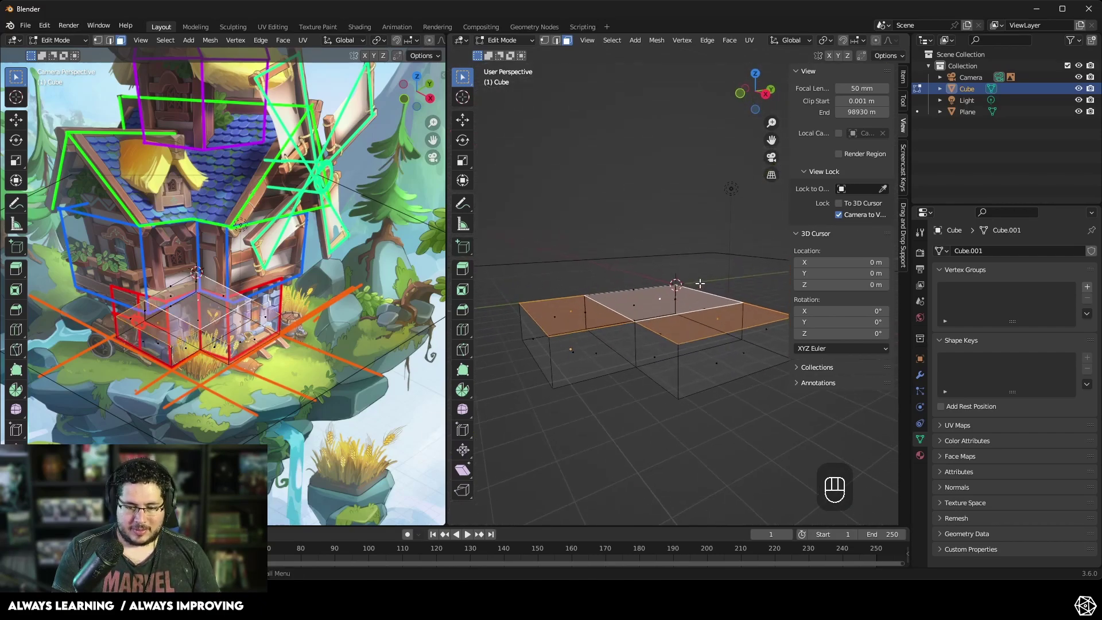
{"action": "key", "text": "g"}
{"action": "key", "text": "z"}
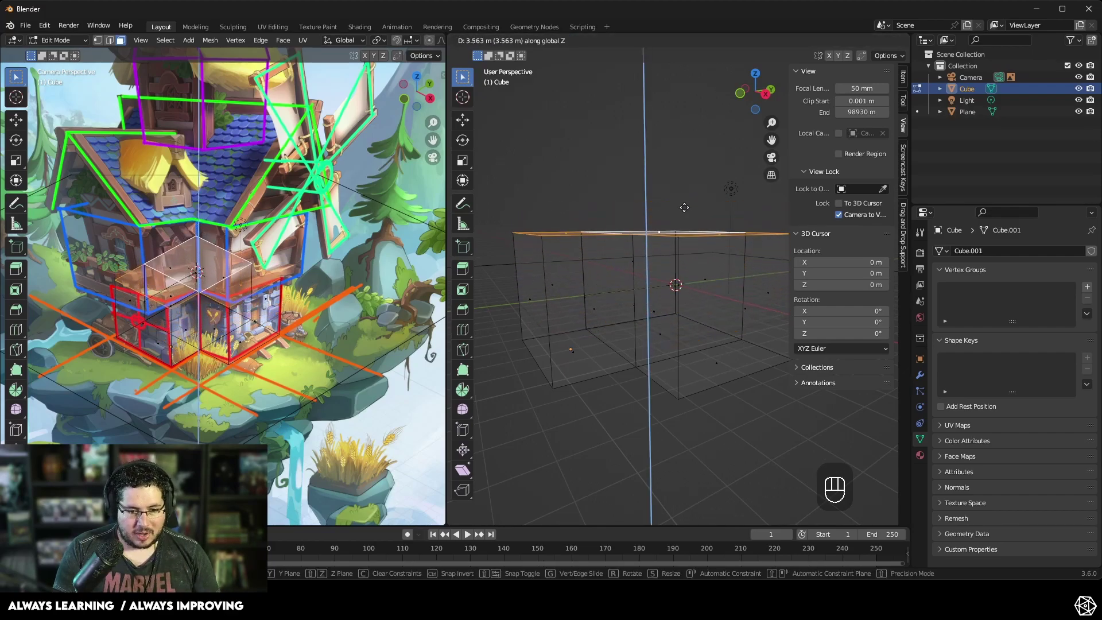
{"action": "left_click", "coordinate": [684, 207]}
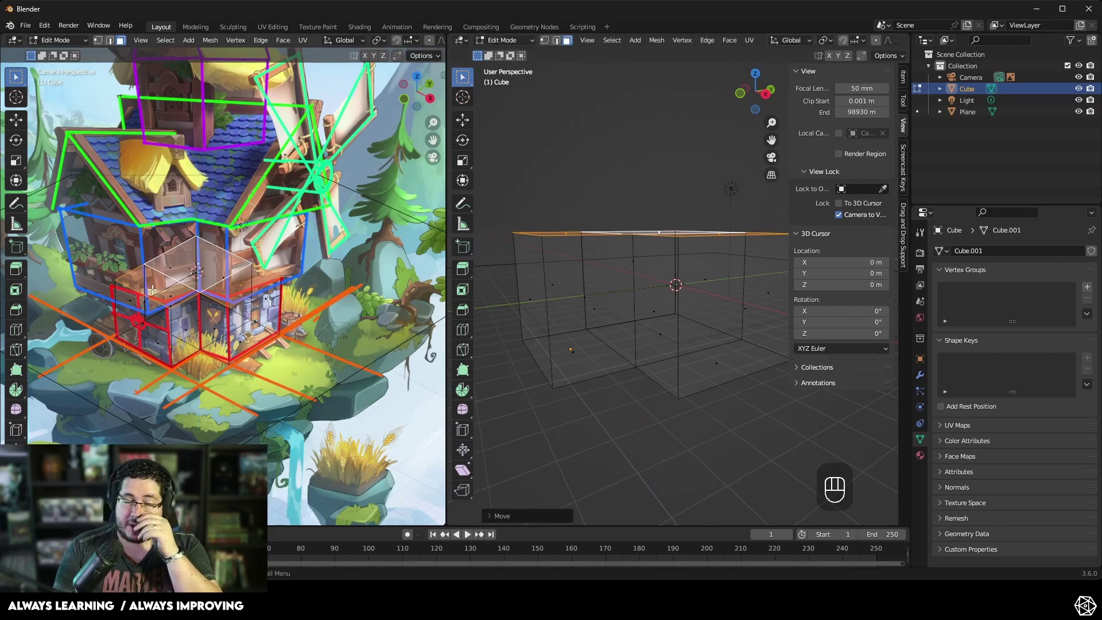
Step: Return to the camera view and nudge the camera's angle and position to realign the block with the red guides
{"action": "key", "text": "KP_0"}
{"action": "scroll", "coordinate": [373, 238], "scroll_direction": "down", "scroll_amount": 10}
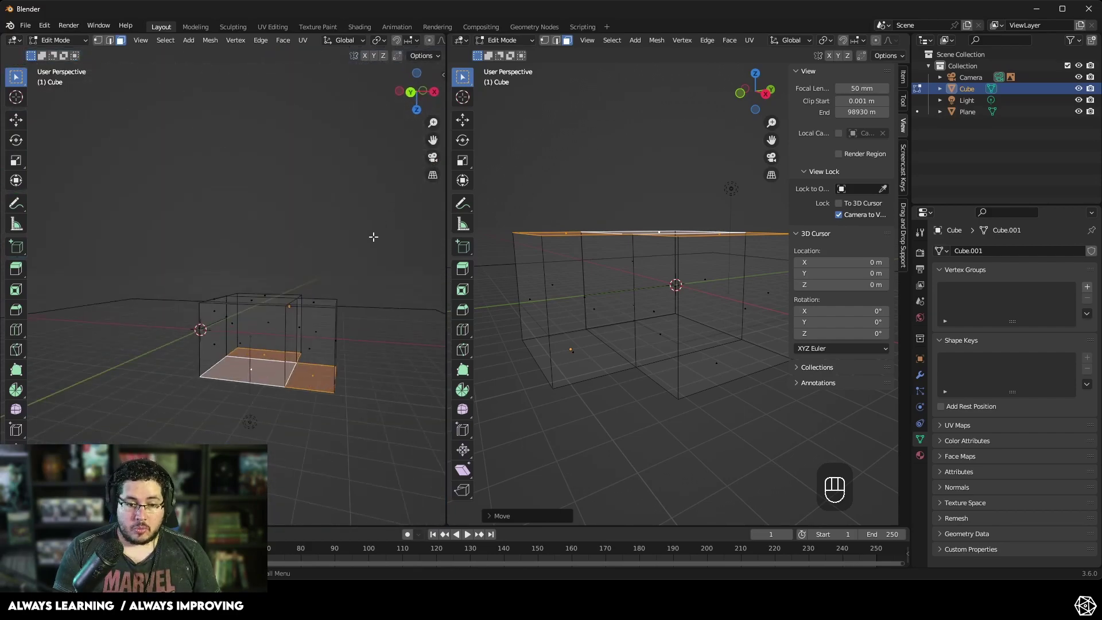
{"action": "left_click", "coordinate": [433, 158]}
{"action": "middle_click_drag", "start_coordinate": [300, 325], "coordinate": [316, 302]}
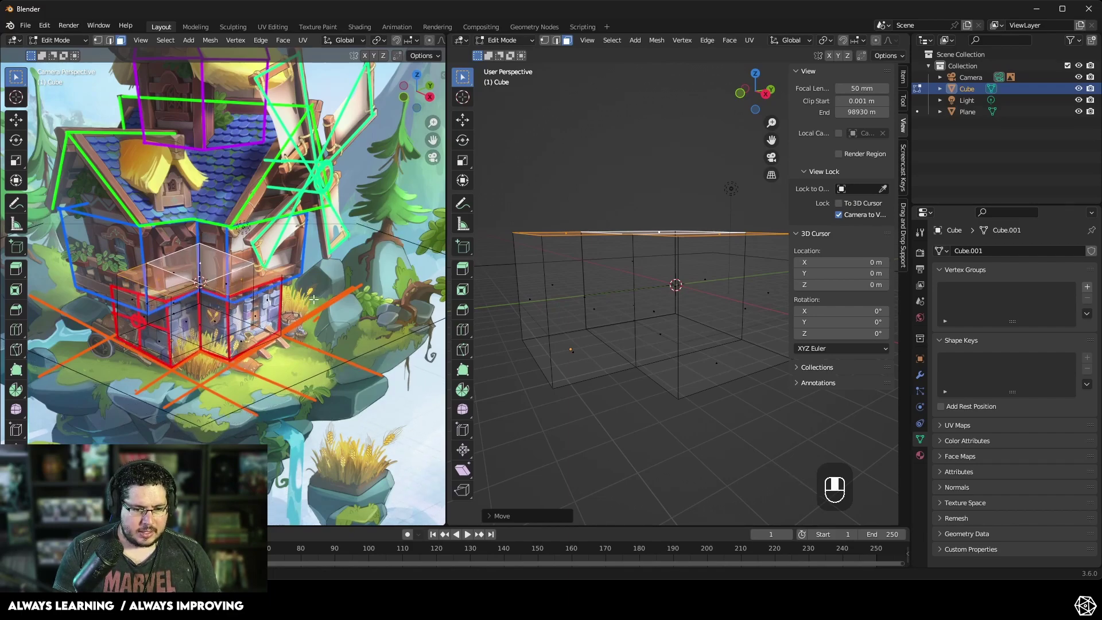
{"action": "middle_click_drag", "start_coordinate": [315, 301], "coordinate": [334, 276], "text": "shift"}
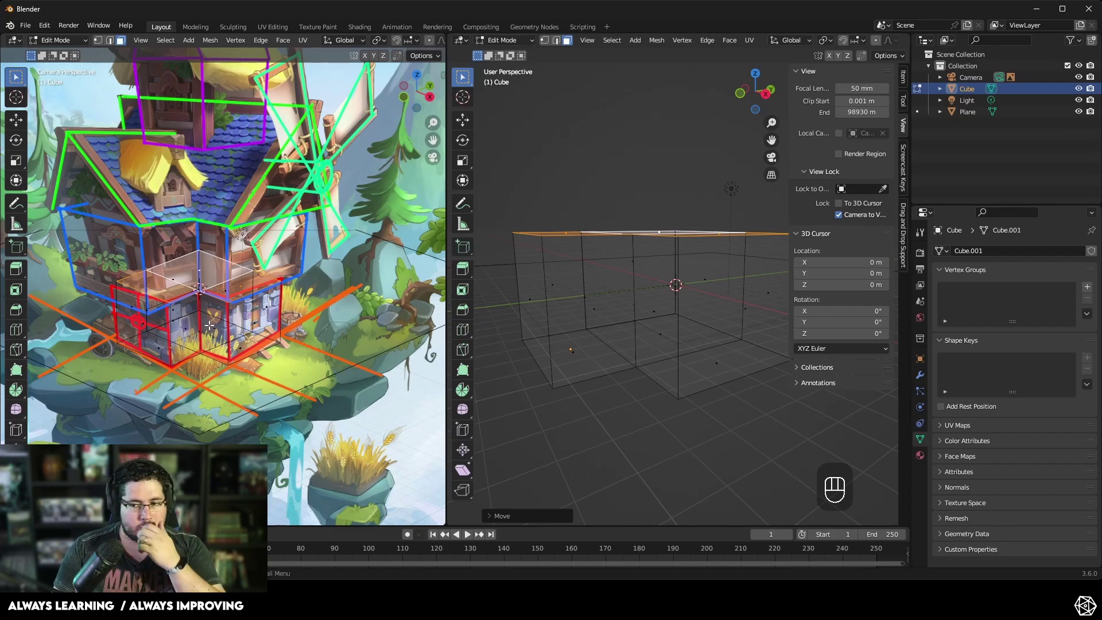
Step: Leave Edit Mode, select the camera, and try a focal length of 16 mm
{"action": "left_click", "coordinate": [964, 78]}
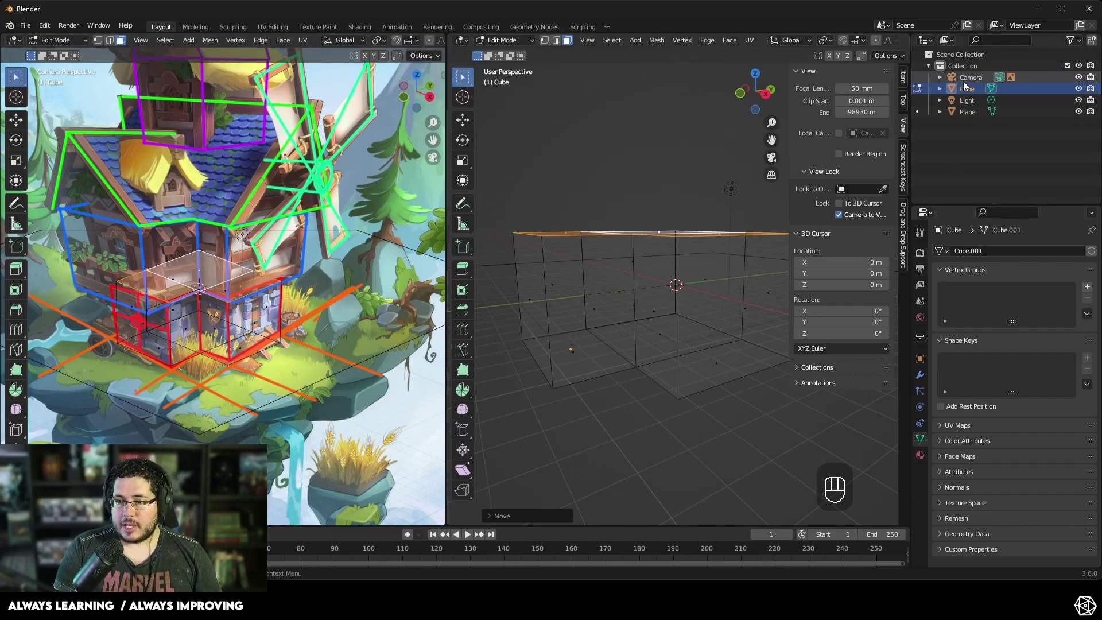
{"action": "key", "text": "Tab"}
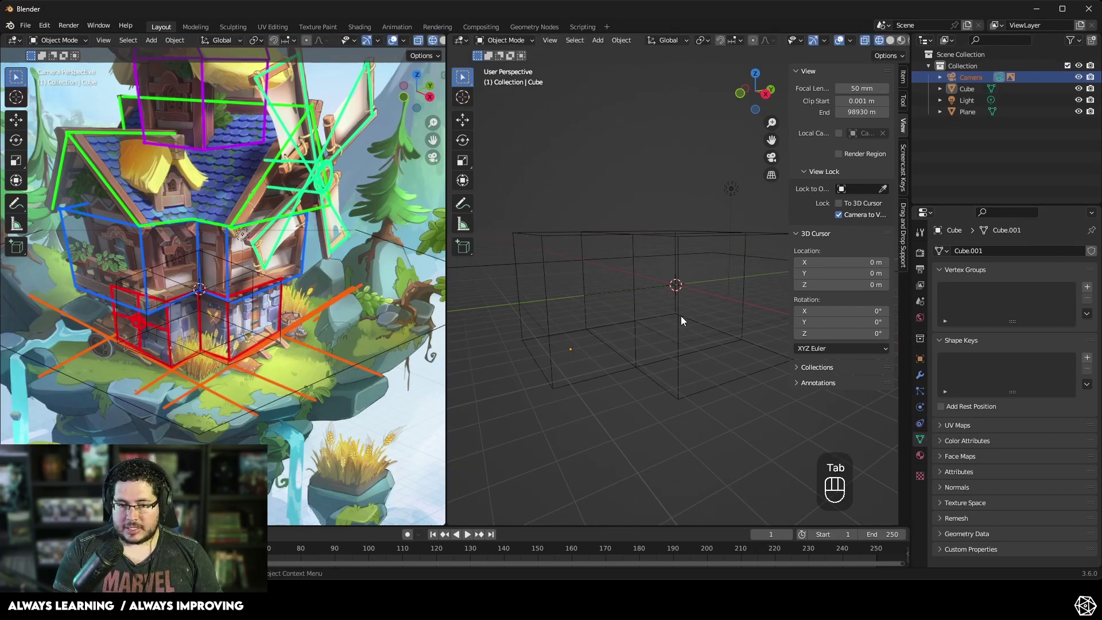
{"action": "left_click", "coordinate": [971, 78]}
{"action": "left_click", "coordinate": [1039, 301]}
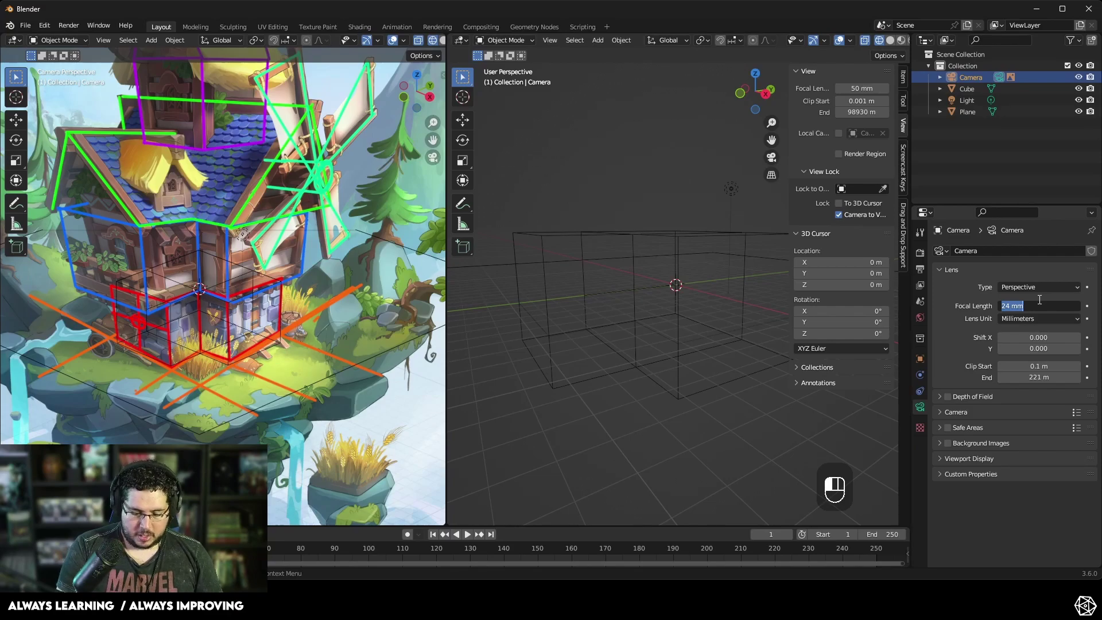
{"action": "type", "text": "16"}
{"action": "key", "text": "Return"}
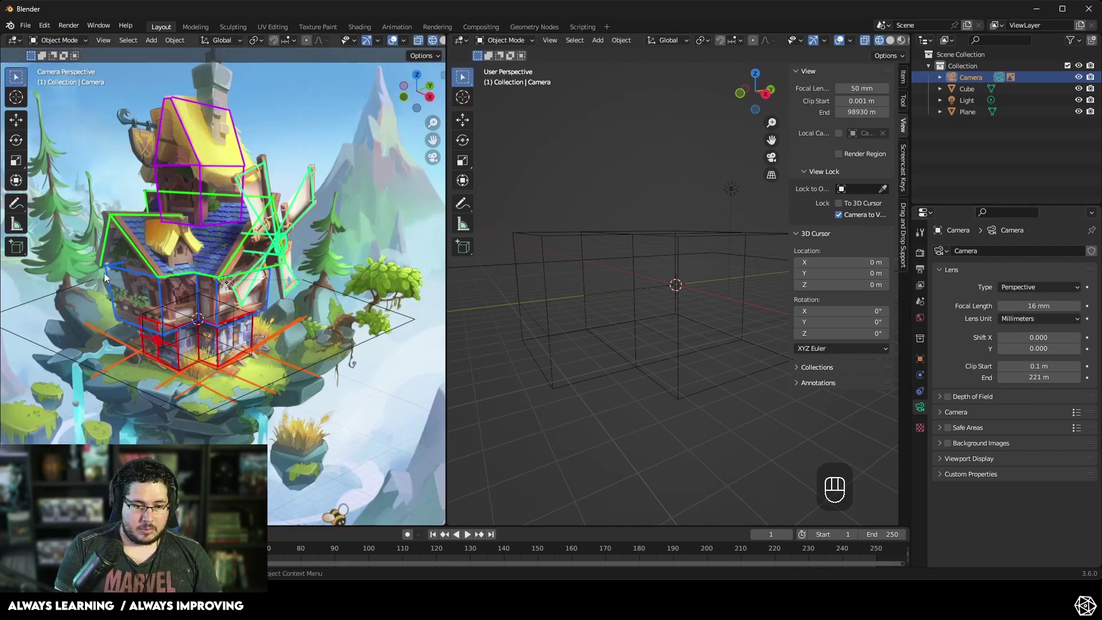
{"action": "scroll", "coordinate": [223, 380], "scroll_direction": "up", "scroll_amount": 4}
{"action": "scroll", "coordinate": [213, 366], "scroll_direction": "down", "scroll_amount": 4}
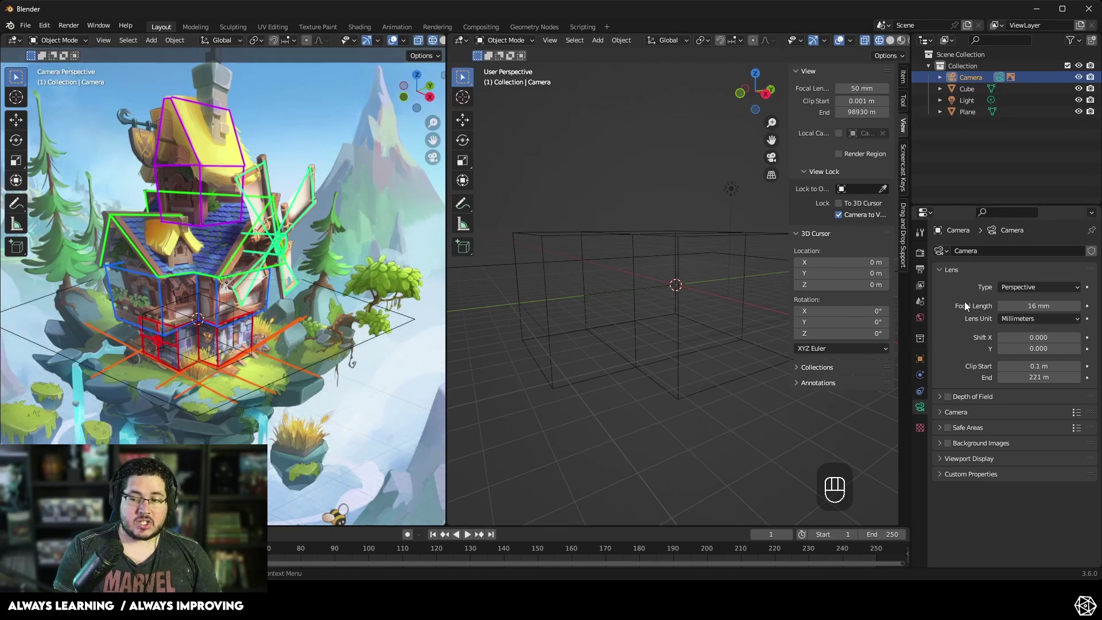
Step: Undo the camera's focal length change
{"action": "left_click", "coordinate": [1043, 306]}
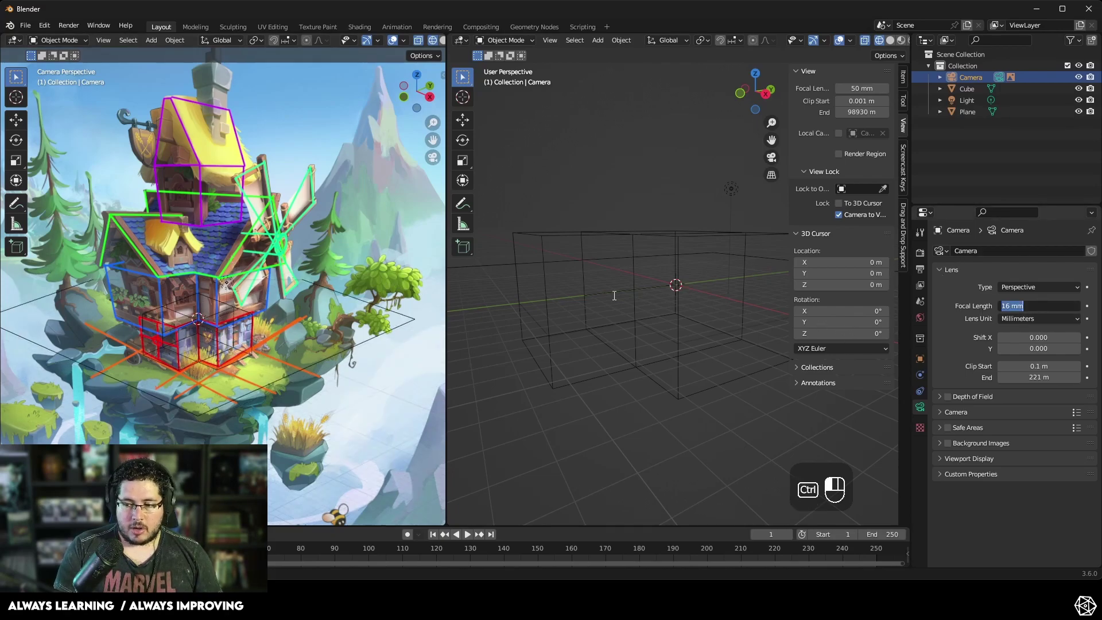
{"action": "key", "text": "ctrl+z"}
{"action": "key", "text": "ctrl+z"}
{"action": "key", "text": "ctrl+z"}
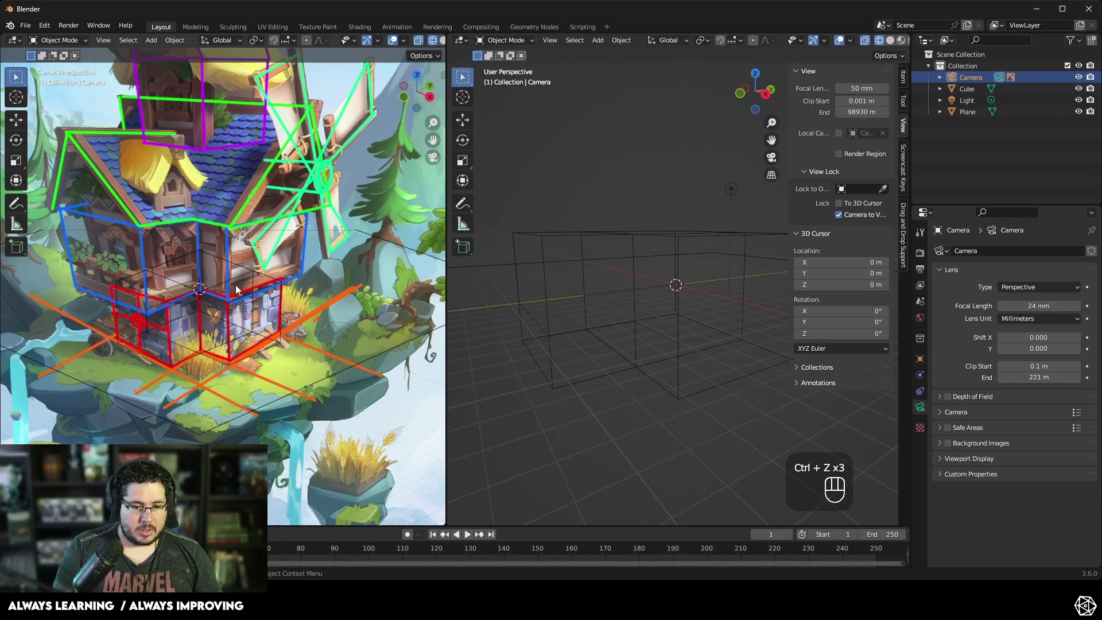
Step: Edit the block again and extrude its three top faces about 6.58 m upward to form the upper floor
{"action": "left_click", "coordinate": [242, 294]}
{"action": "middle_click_drag", "start_coordinate": [605, 212], "coordinate": [611, 260]}
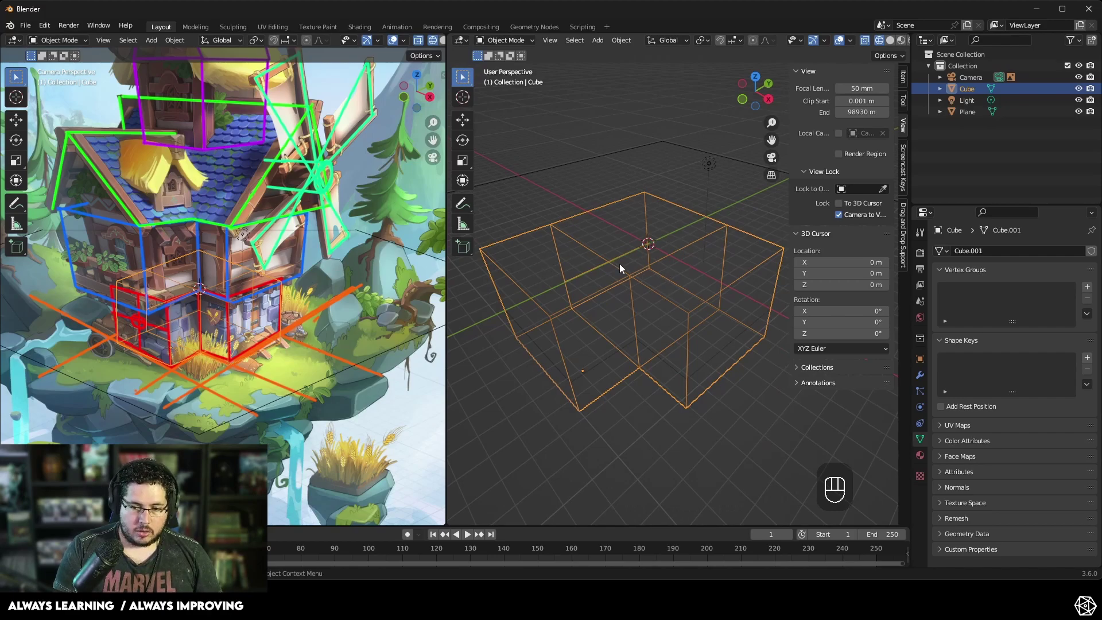
{"action": "key", "text": "Tab"}
{"action": "left_click", "coordinate": [570, 268]}
{"action": "left_click", "coordinate": [608, 238], "text": "shift"}
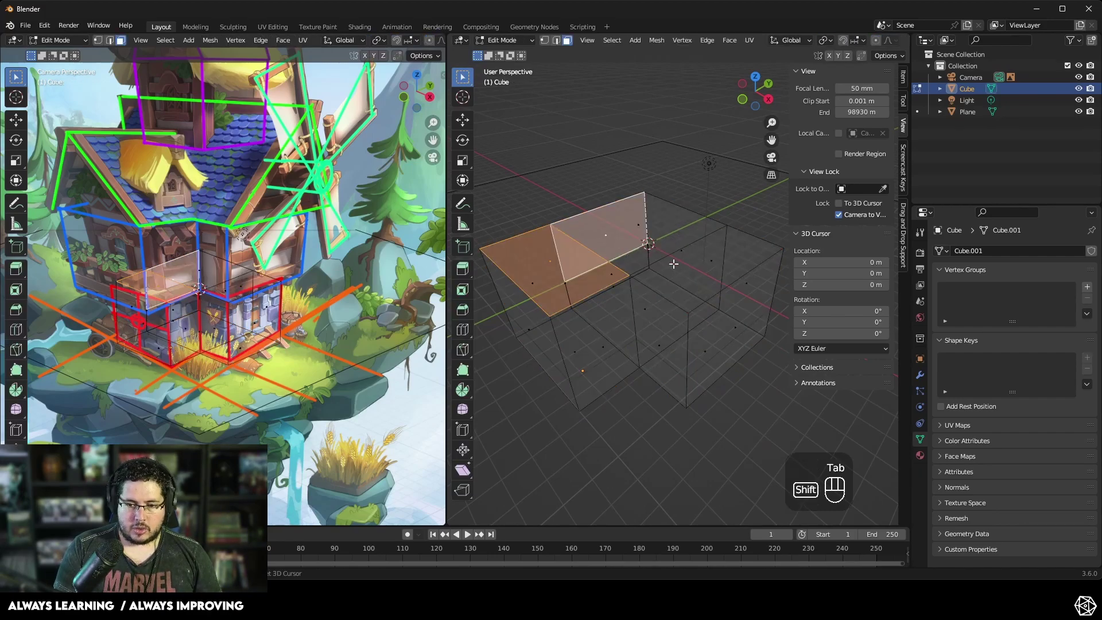
{"action": "left_click", "coordinate": [689, 248], "text": "shift"}
{"action": "left_click", "coordinate": [674, 225]}
{"action": "left_click", "coordinate": [640, 227]}
{"action": "left_click", "coordinate": [706, 261], "text": "shift"}
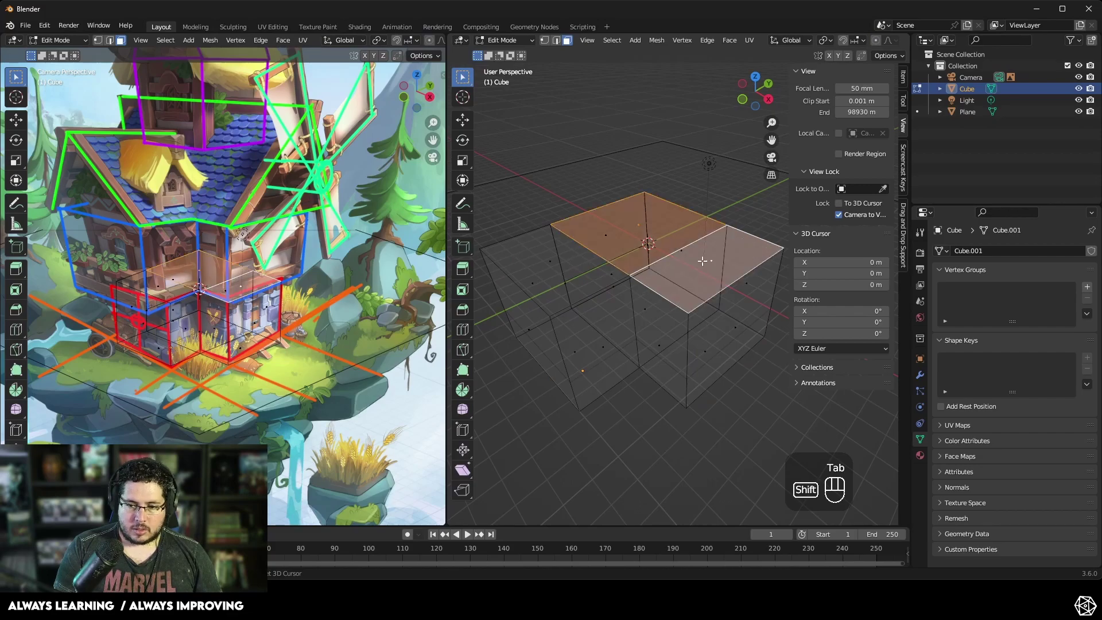
{"action": "left_click", "coordinate": [538, 261], "text": "shift"}
{"action": "middle_click_drag", "start_coordinate": [538, 261], "coordinate": [548, 195]}
{"action": "key", "text": "e"}
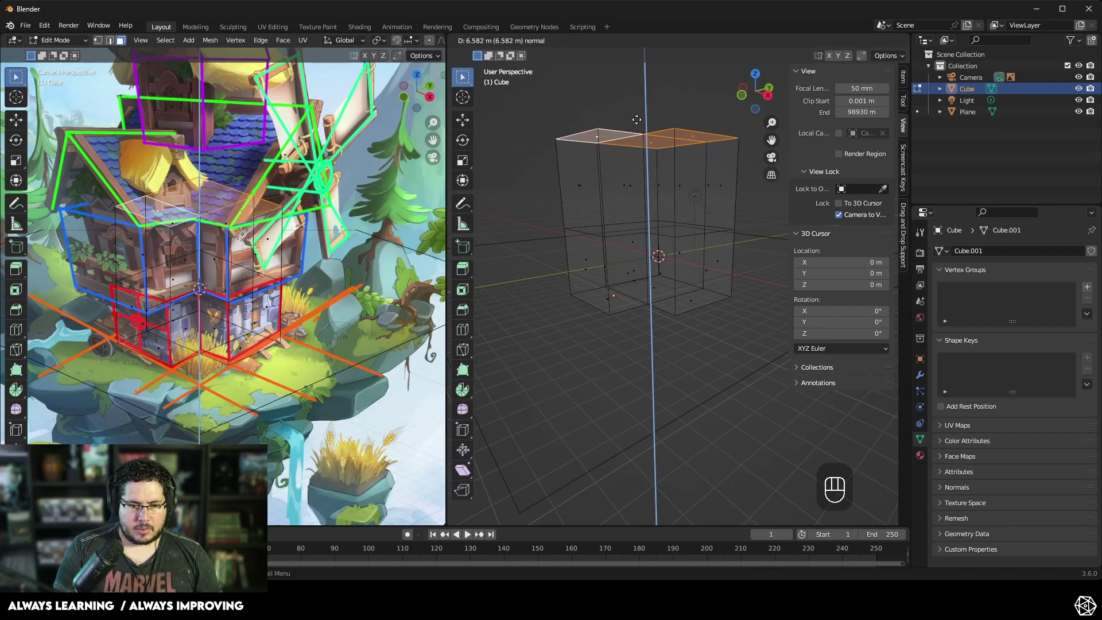
{"action": "left_click", "coordinate": [636, 120]}
Step: Extrude the upper floor's four front-facing faces outward along their normals to create the overhang toward the blue guides
{"action": "middle_click_drag", "start_coordinate": [666, 228], "coordinate": [617, 286]}
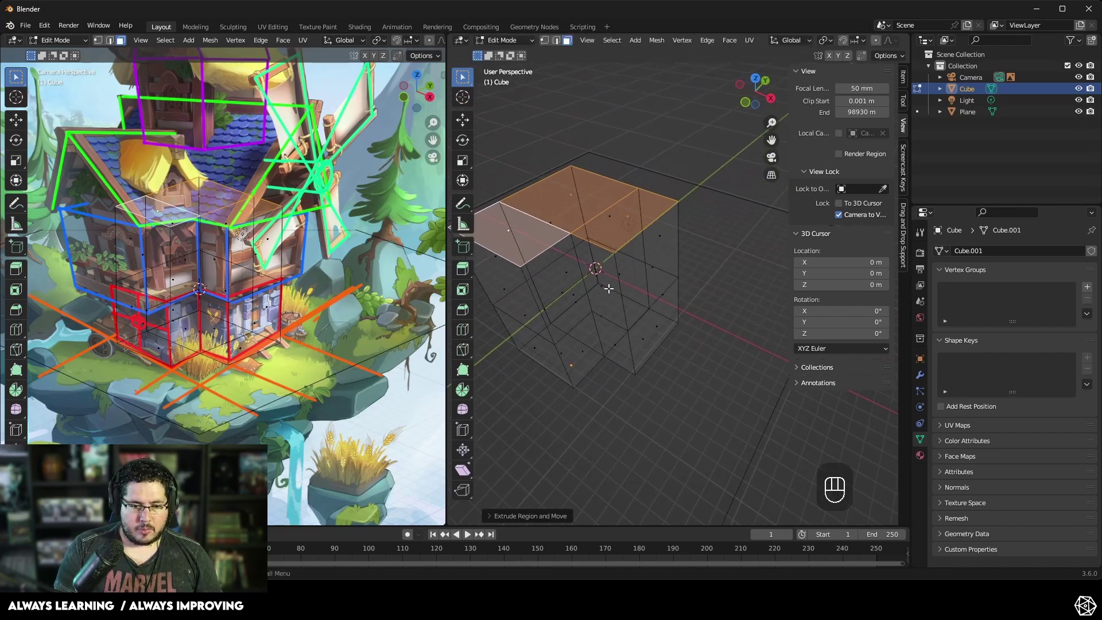
{"action": "left_click", "coordinate": [553, 289]}
{"action": "left_click", "coordinate": [601, 296], "text": "shift"}
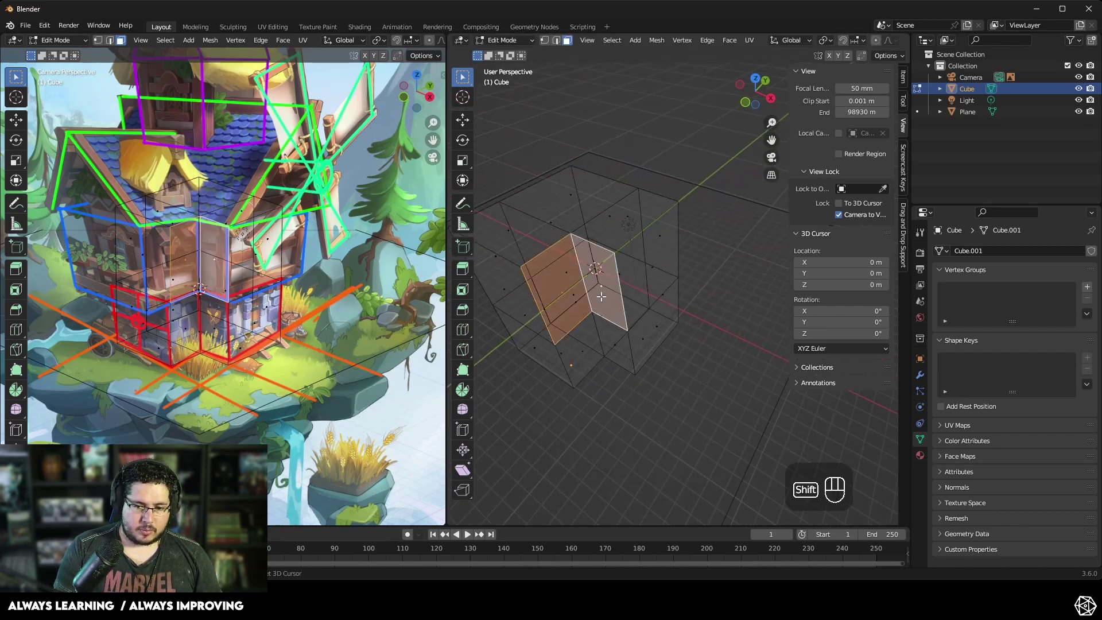
{"action": "left_click", "coordinate": [642, 276], "text": "shift"}
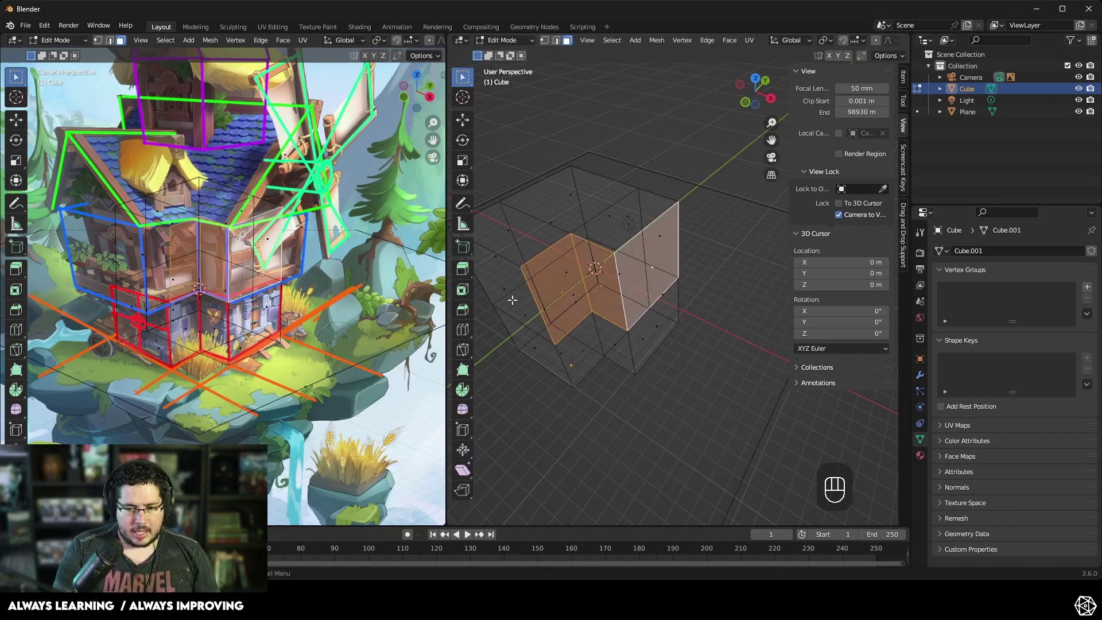
{"action": "left_click", "coordinate": [544, 301], "text": "shift"}
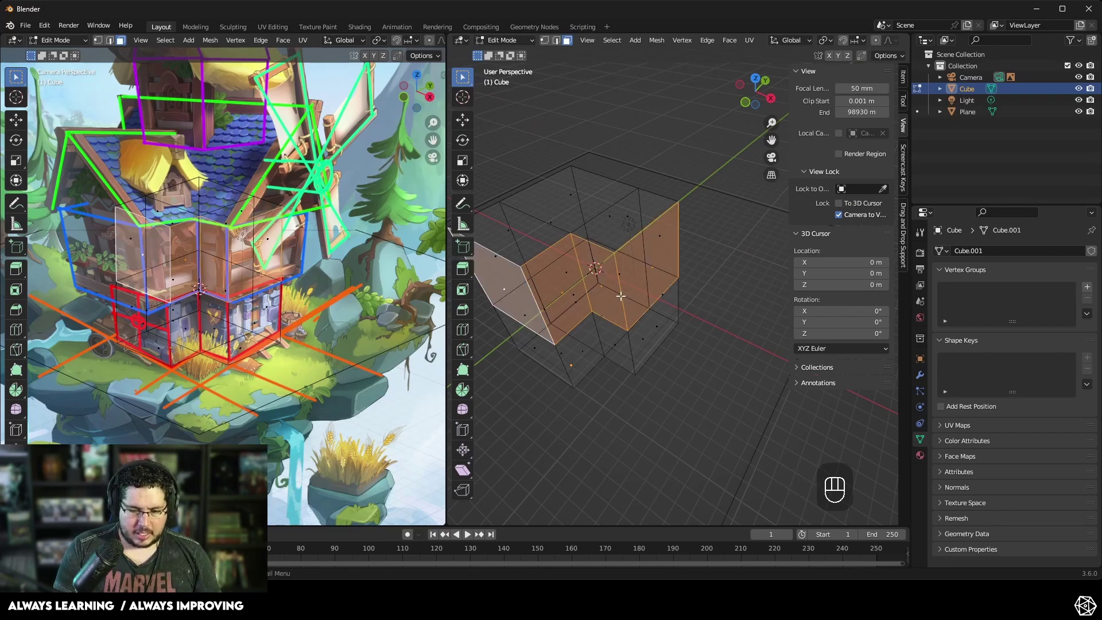
{"action": "left_click", "coordinate": [463, 268]}
{"action": "left_click_drag", "start_coordinate": [580, 312], "coordinate": [586, 336]}
{"action": "key", "text": "ctrl+z"}
{"action": "left_click_drag", "start_coordinate": [463, 268], "coordinate": [528, 322]}
{"action": "left_click_drag", "start_coordinate": [583, 325], "coordinate": [577, 297]}
{"action": "middle_click_drag", "start_coordinate": [577, 297], "coordinate": [610, 356]}
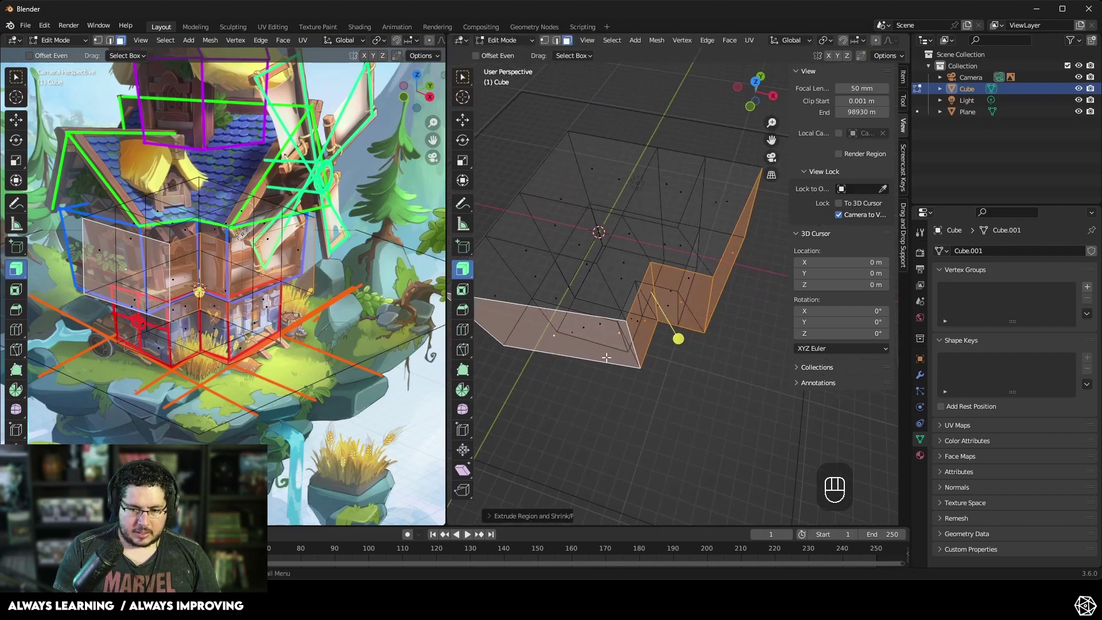
Step: Flatten the overhang's outer Y-facing face by scaling it to 0 along Y
{"action": "left_click", "coordinate": [584, 346]}
{"action": "left_click", "coordinate": [534, 338]}
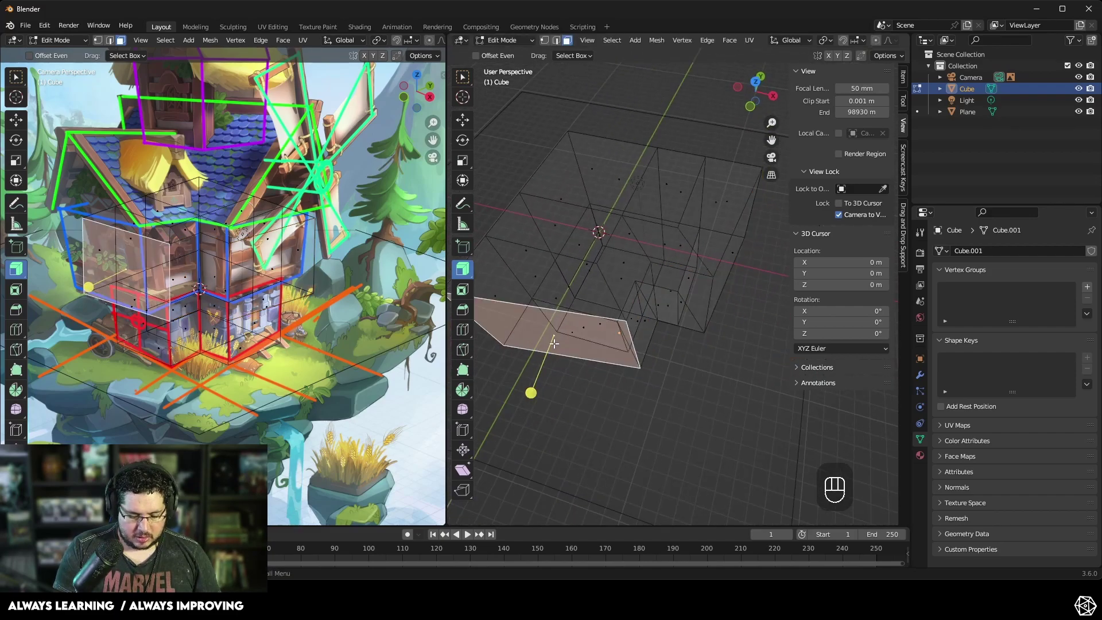
{"action": "key", "text": "s"}
{"action": "key", "text": "y"}
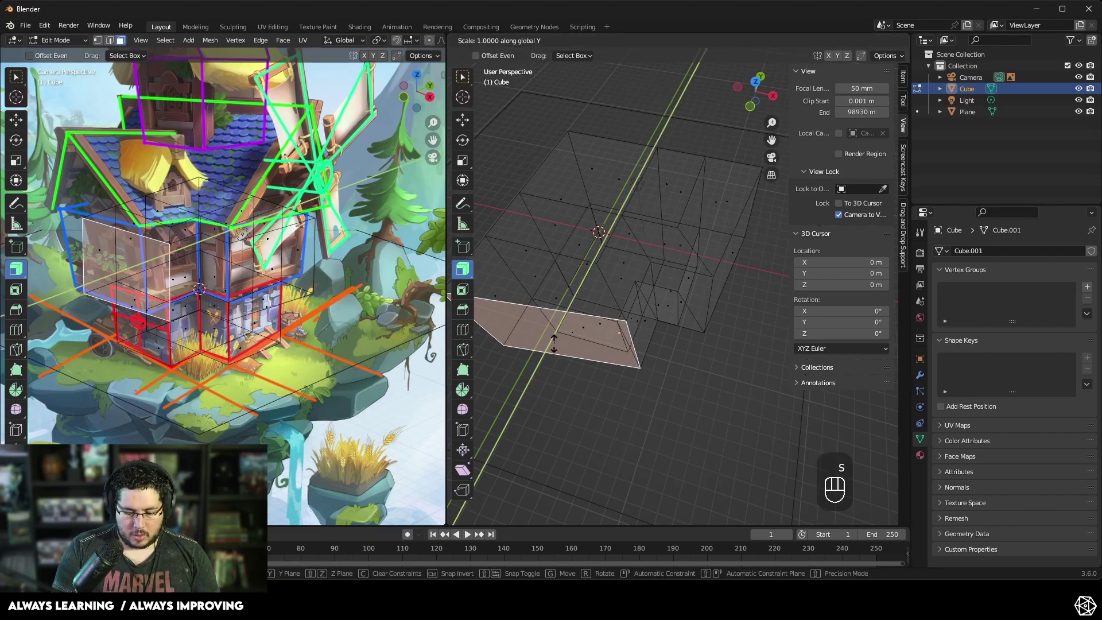
{"action": "key", "text": "0"}
{"action": "left_click", "coordinate": [732, 240]}
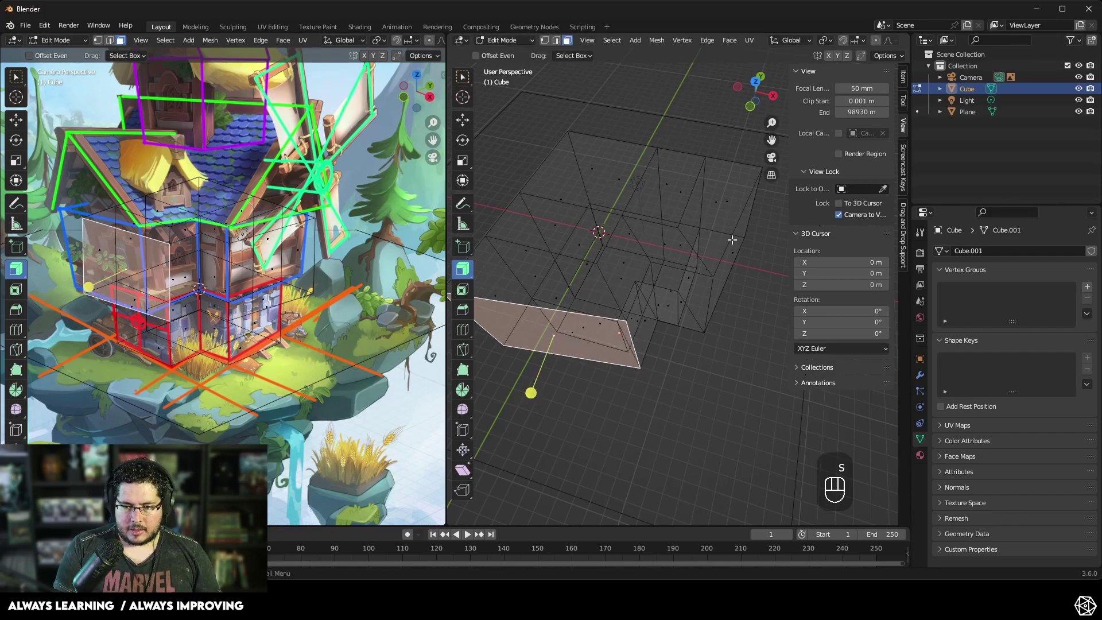
{"action": "key", "text": "s"}
{"action": "key", "text": "y"}
{"action": "key", "text": "0"}
{"action": "left_click", "coordinate": [716, 340]}
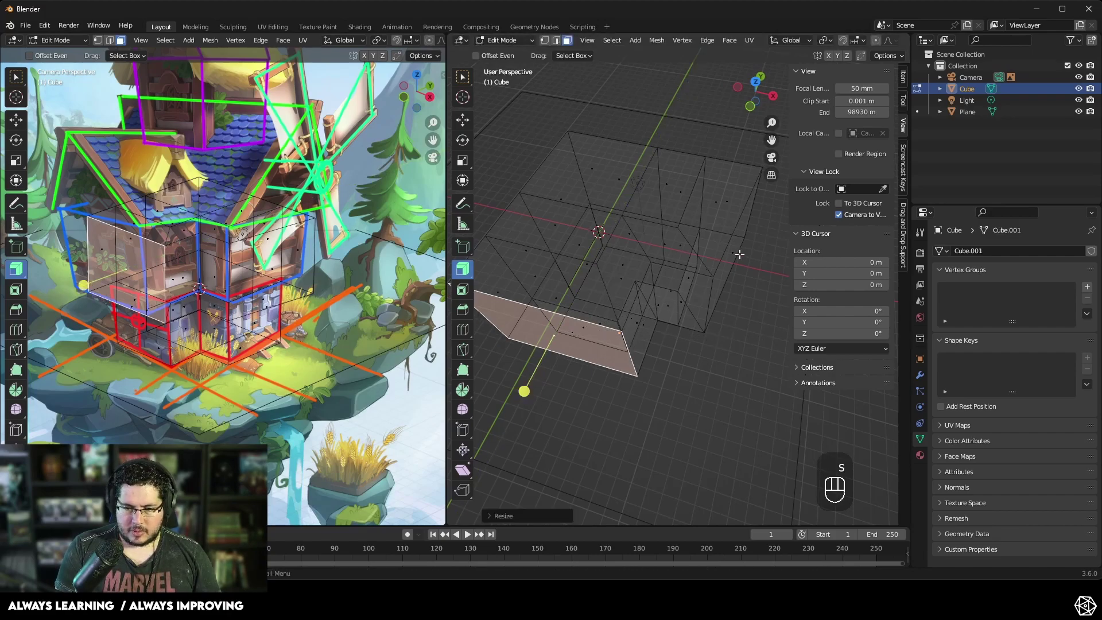
Step: Flatten the overhang's outer X-facing face by scaling it to 0 along X
{"action": "left_click", "coordinate": [737, 250]}
{"action": "key", "text": "s"}
{"action": "key", "text": "x"}
{"action": "key", "text": "0"}
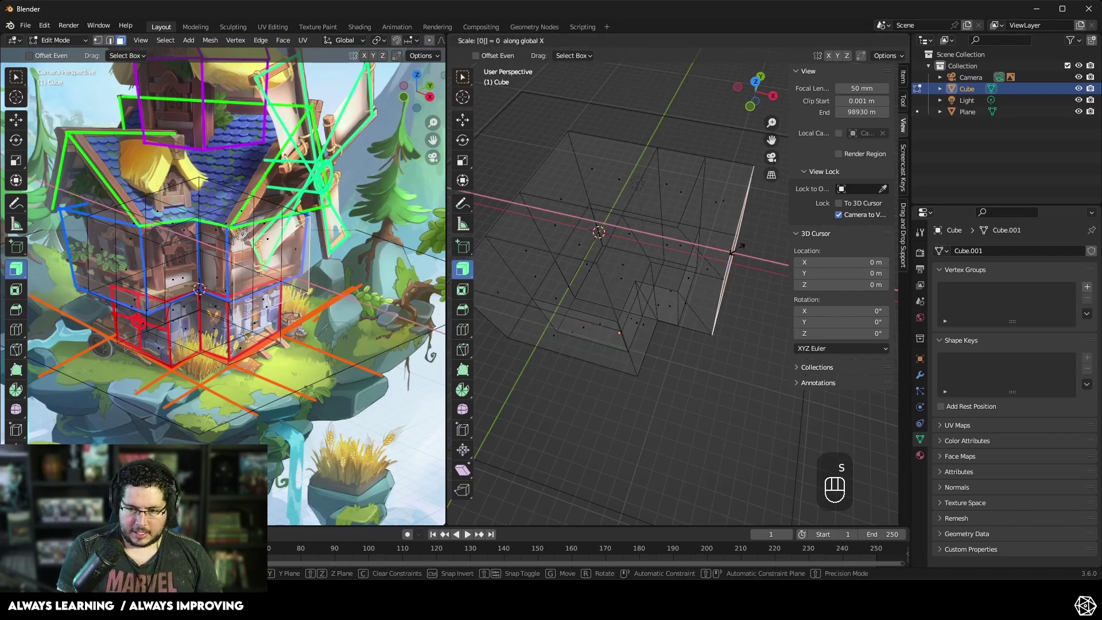
{"action": "left_click", "coordinate": [737, 250]}
{"action": "middle_click_drag", "start_coordinate": [804, 412], "coordinate": [719, 271]}
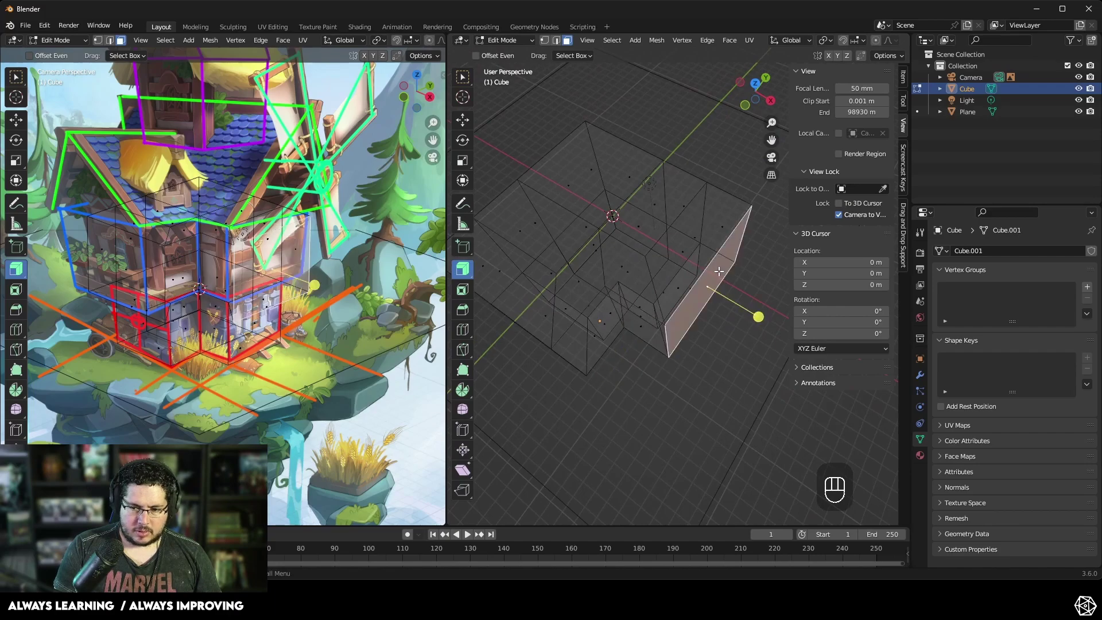
Step: Move the overhang's outer X-facing face inward along X by about 0.7 m to match the blue guide
{"action": "key", "text": "g"}
{"action": "key", "text": "x"}
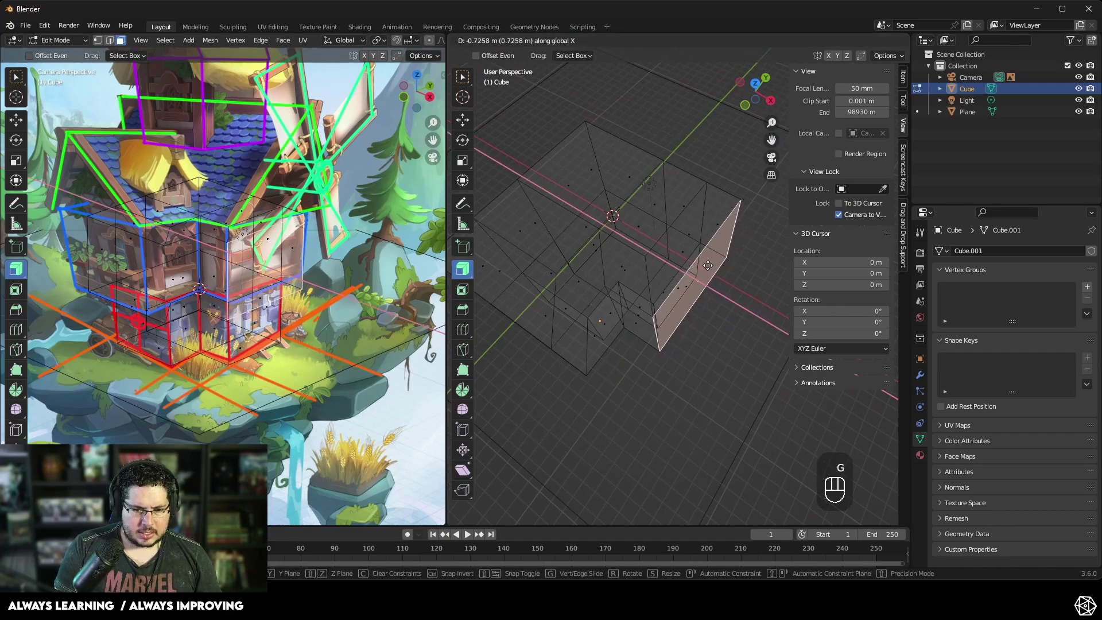
{"action": "left_click", "coordinate": [711, 263]}
{"action": "middle_click_drag", "start_coordinate": [711, 263], "coordinate": [709, 204]}
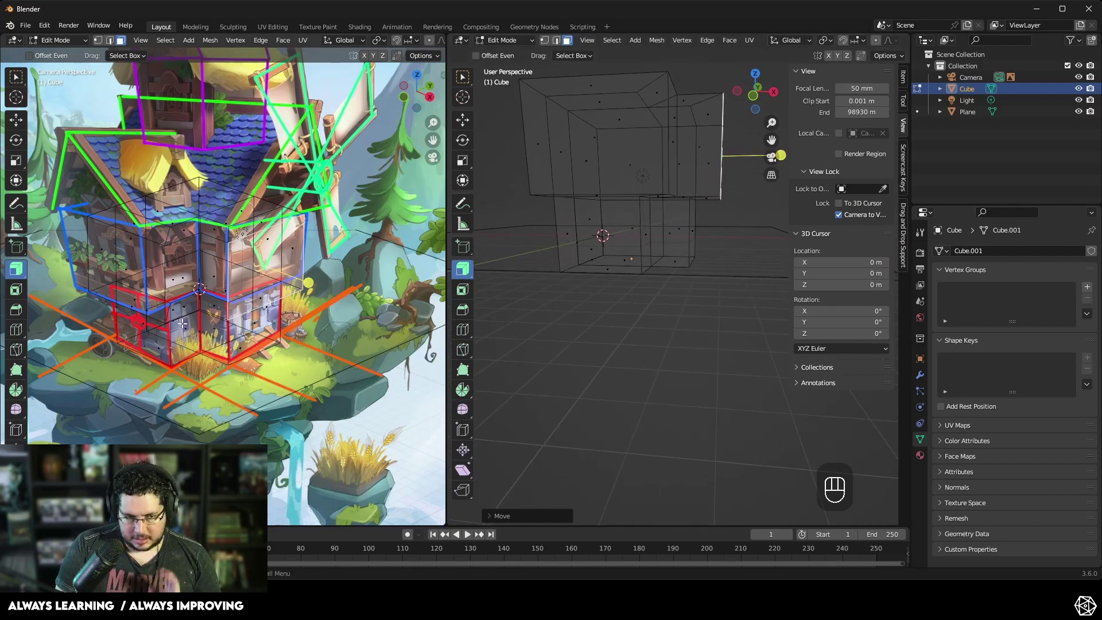
{"action": "middle_click_drag", "start_coordinate": [642, 259], "coordinate": [731, 159]}
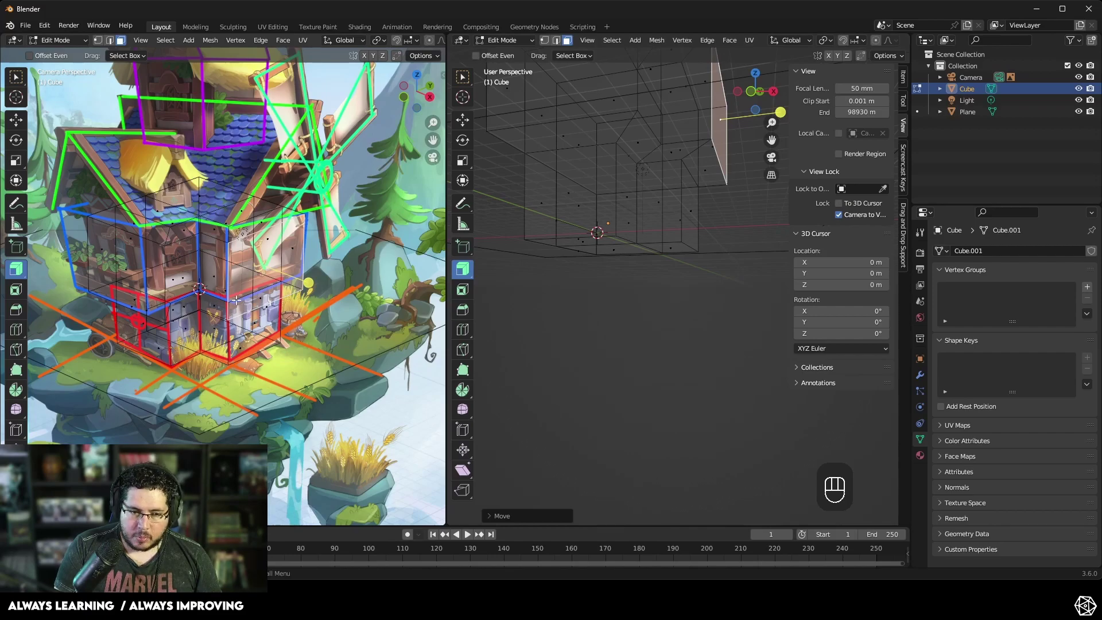
{"action": "middle_click_drag", "start_coordinate": [677, 218], "coordinate": [614, 312], "text": "shift"}
{"action": "middle_click_drag", "start_coordinate": [682, 292], "coordinate": [592, 303]}
{"action": "key", "text": "g"}
{"action": "left_click", "coordinate": [684, 289]}
{"action": "left_click", "coordinate": [588, 295]}
{"action": "left_click", "coordinate": [614, 270], "text": "shift"}
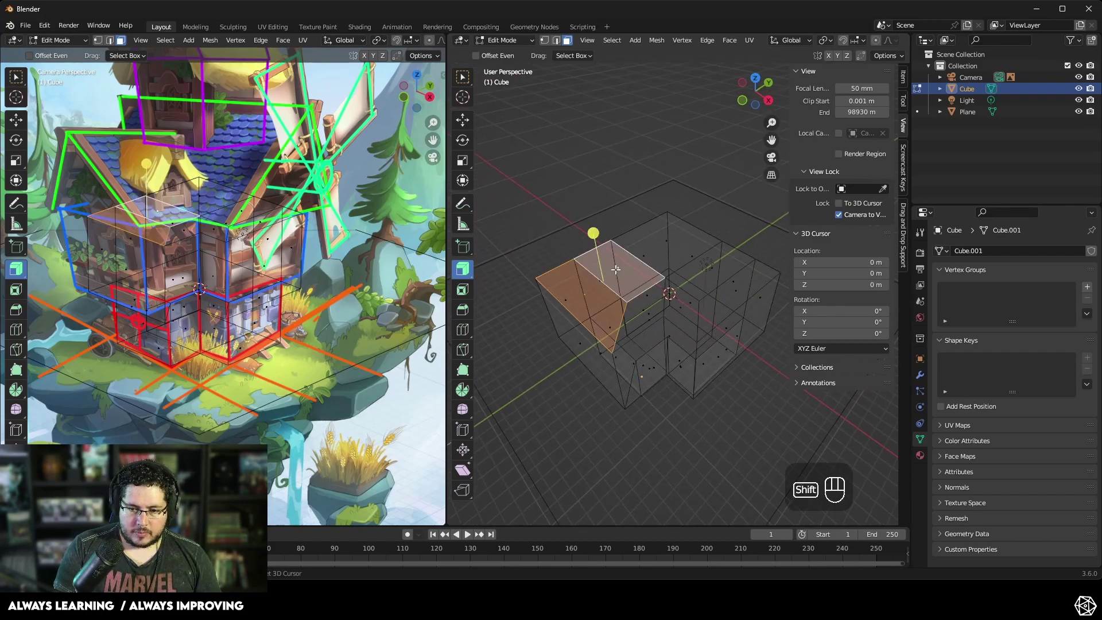
{"action": "left_click", "coordinate": [665, 247], "text": "shift"}
{"action": "middle_click_drag", "start_coordinate": [662, 308], "coordinate": [713, 305]}
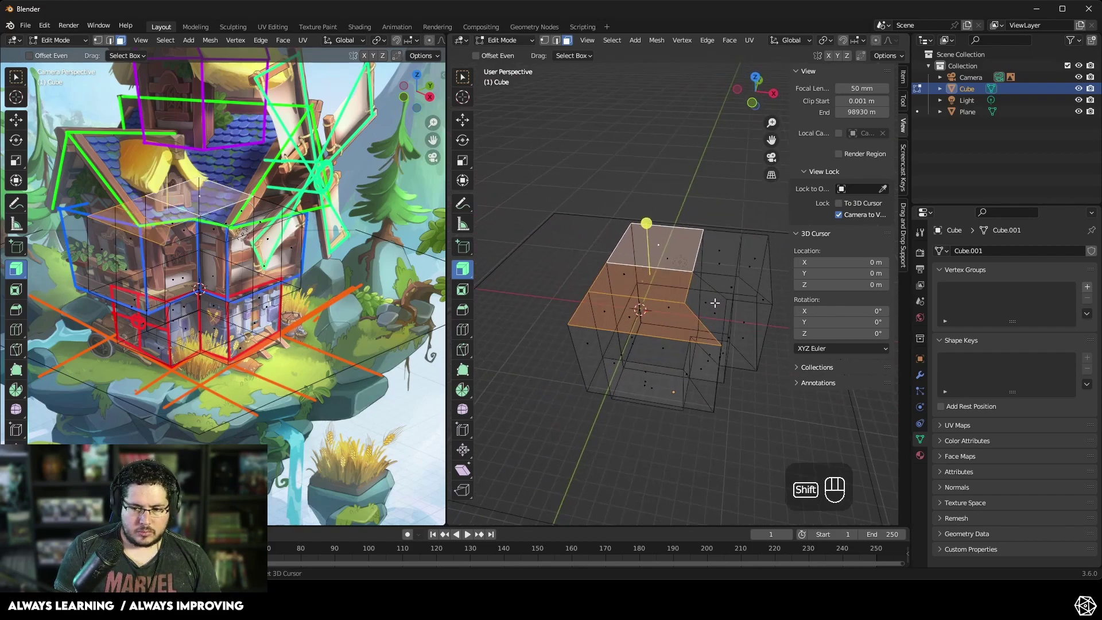
{"action": "left_click", "coordinate": [715, 293], "text": "shift"}
{"action": "left_click", "coordinate": [740, 286], "text": "shift"}
{"action": "left_click", "coordinate": [758, 269], "text": "shift"}
{"action": "left_click", "coordinate": [719, 256], "text": "shift"}
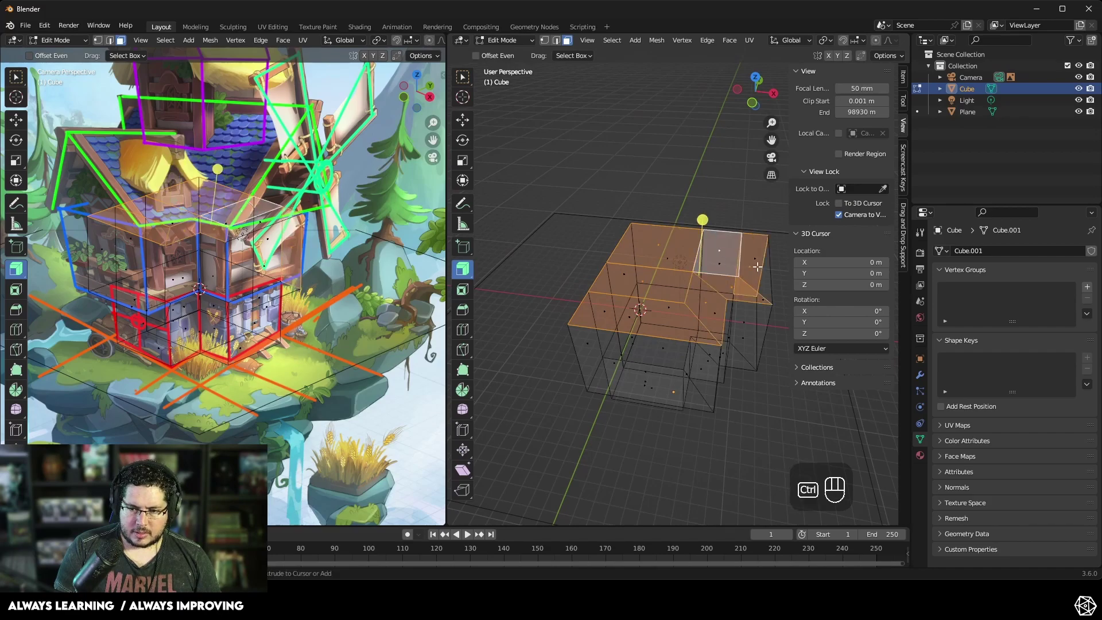
{"action": "key", "text": "ctrl+z"}
{"action": "key", "text": "ctrl+z"}
{"action": "left_click", "coordinate": [750, 265]}
{"action": "left_click", "coordinate": [723, 274], "text": "shift"}
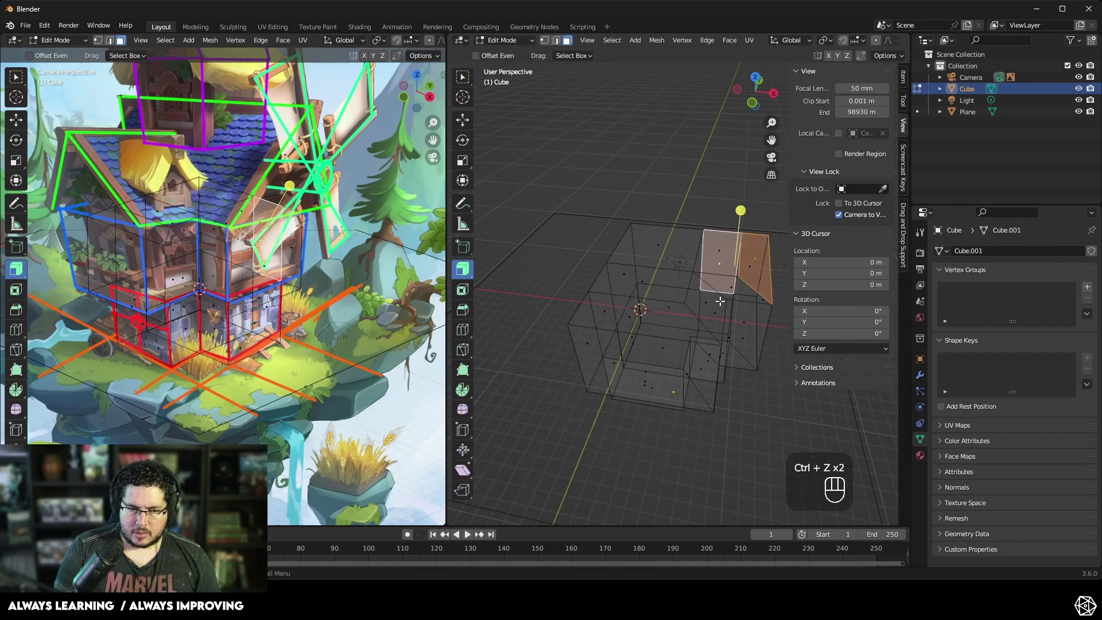
Step: Select all top vertices of the upper floor and raise them about 1.52 m along Z, leaving nothing selected
{"action": "middle_click_drag", "start_coordinate": [722, 299], "coordinate": [668, 299]}
{"action": "middle_click_drag", "start_coordinate": [579, 217], "coordinate": [609, 263]}
{"action": "key", "text": "z"}
{"action": "key", "text": "1"}
{"action": "left_click_drag", "start_coordinate": [758, 203], "coordinate": [526, 284]}
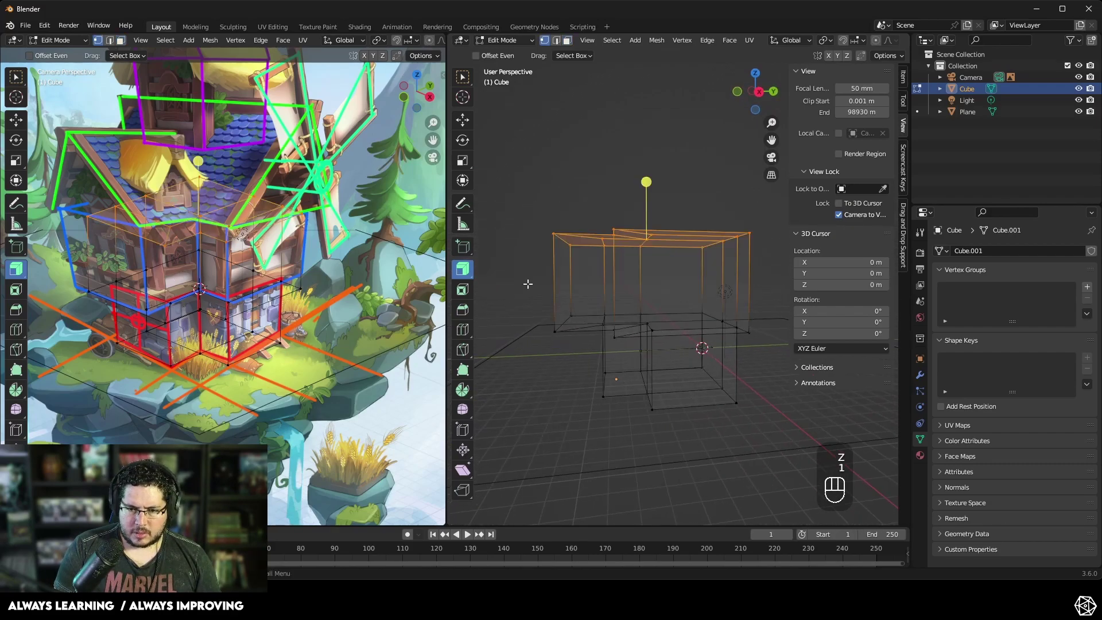
{"action": "key", "text": "g"}
{"action": "key", "text": "z"}
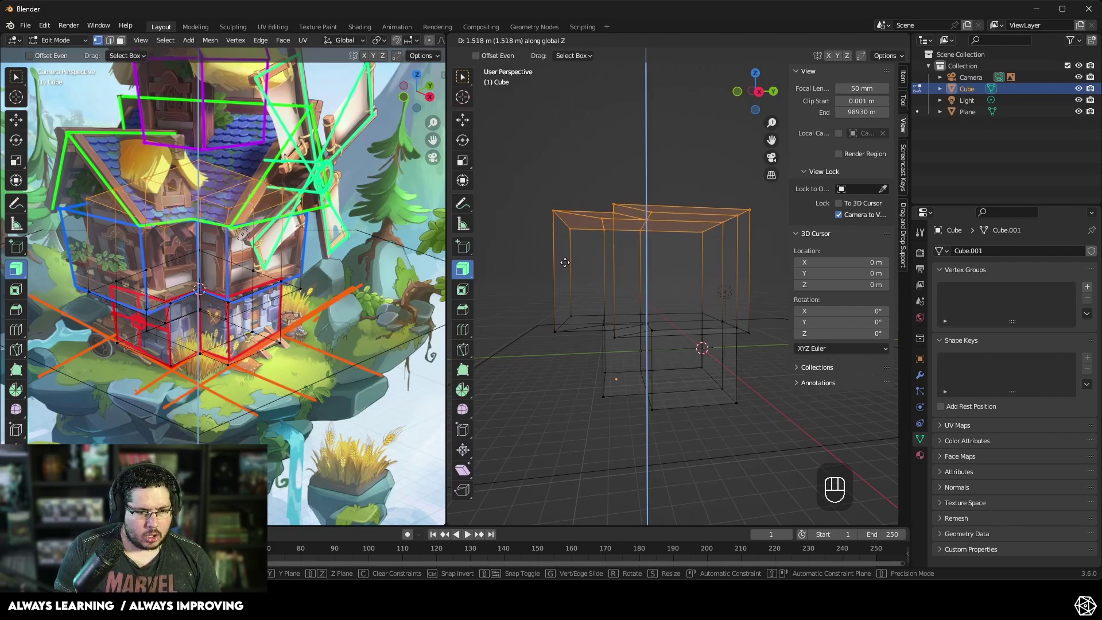
{"action": "left_click", "coordinate": [565, 263]}
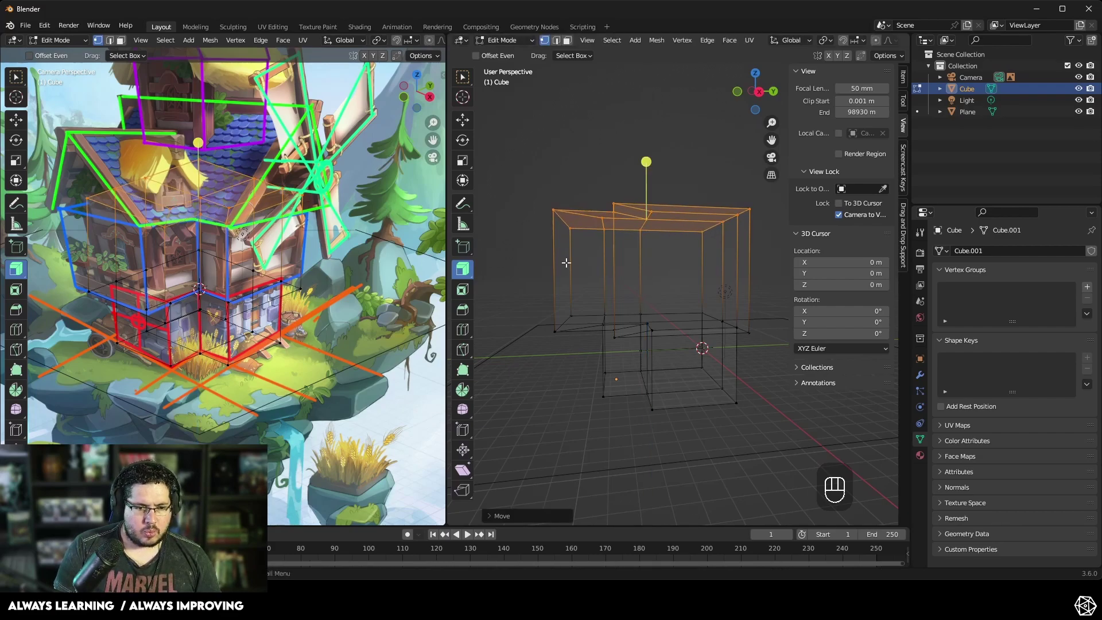
{"action": "middle_click_drag", "start_coordinate": [515, 275], "coordinate": [518, 301]}
{"action": "left_click", "coordinate": [520, 266]}
{"action": "middle_click_drag", "start_coordinate": [575, 231], "coordinate": [592, 239]}
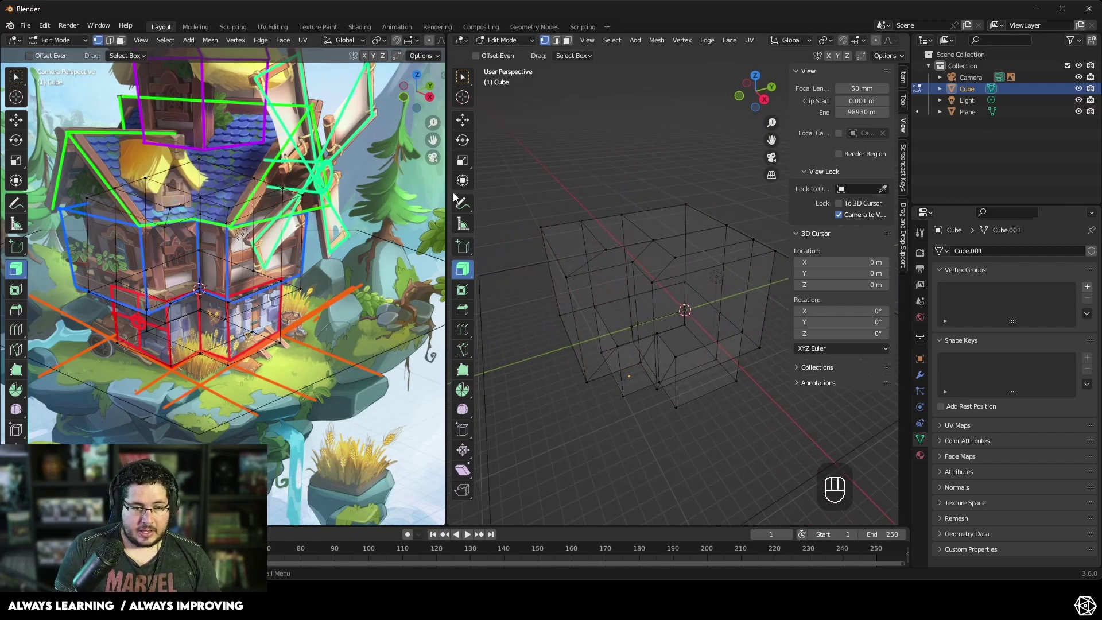
Step: Add a cube inside the house mesh and move it above the upper floor
{"action": "key", "text": "shift+a"}
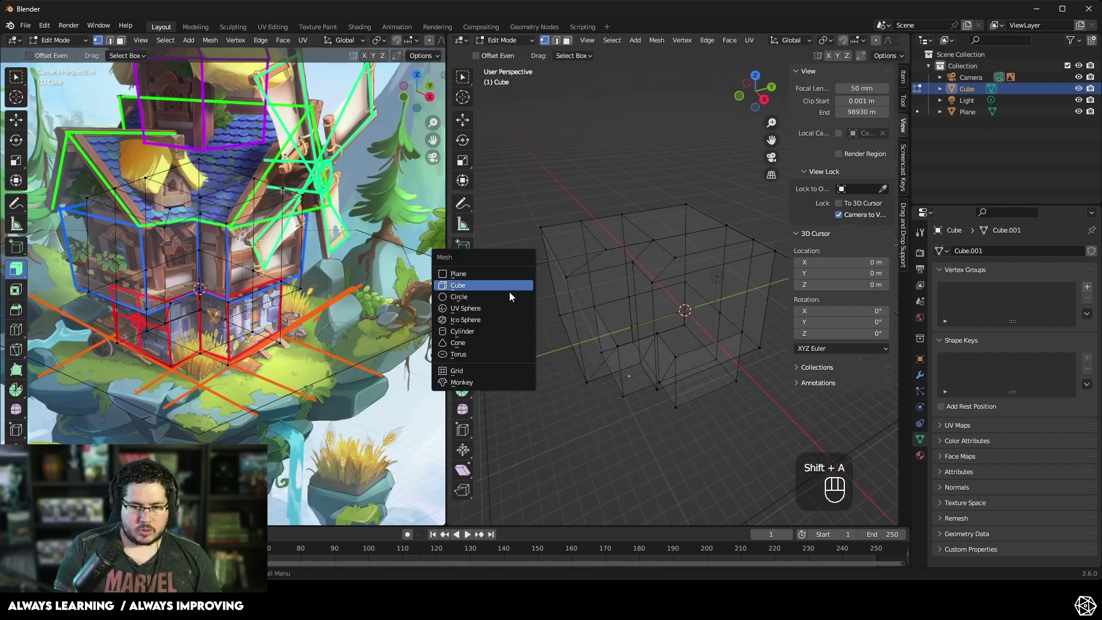
{"action": "left_click", "coordinate": [505, 284]}
{"action": "middle_click_drag", "start_coordinate": [505, 285], "coordinate": [599, 305]}
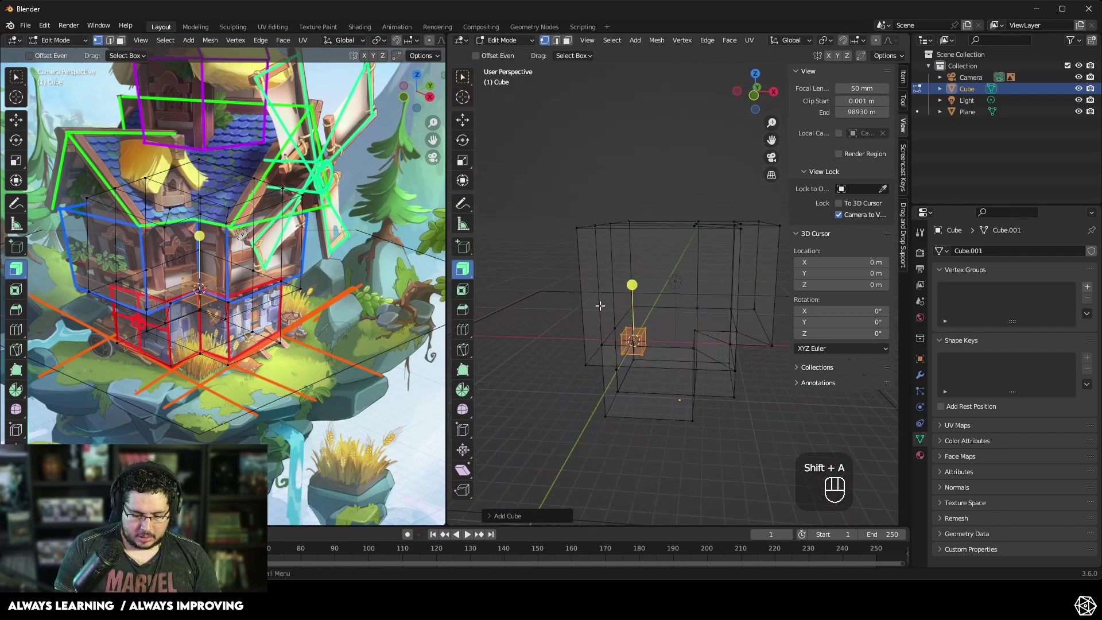
{"action": "key", "text": "g"}
{"action": "left_click", "coordinate": [631, 171]}
{"action": "middle_click_drag", "start_coordinate": [632, 172], "coordinate": [517, 259]}
{"action": "key", "text": "g"}
{"action": "left_click", "coordinate": [470, 223]}
{"action": "middle_click_drag", "start_coordinate": [469, 224], "coordinate": [694, 185]}
Step: Try to taper the added cube into a roof by narrowing its top face along X, and return to Object Mode
{"action": "key", "text": "3"}
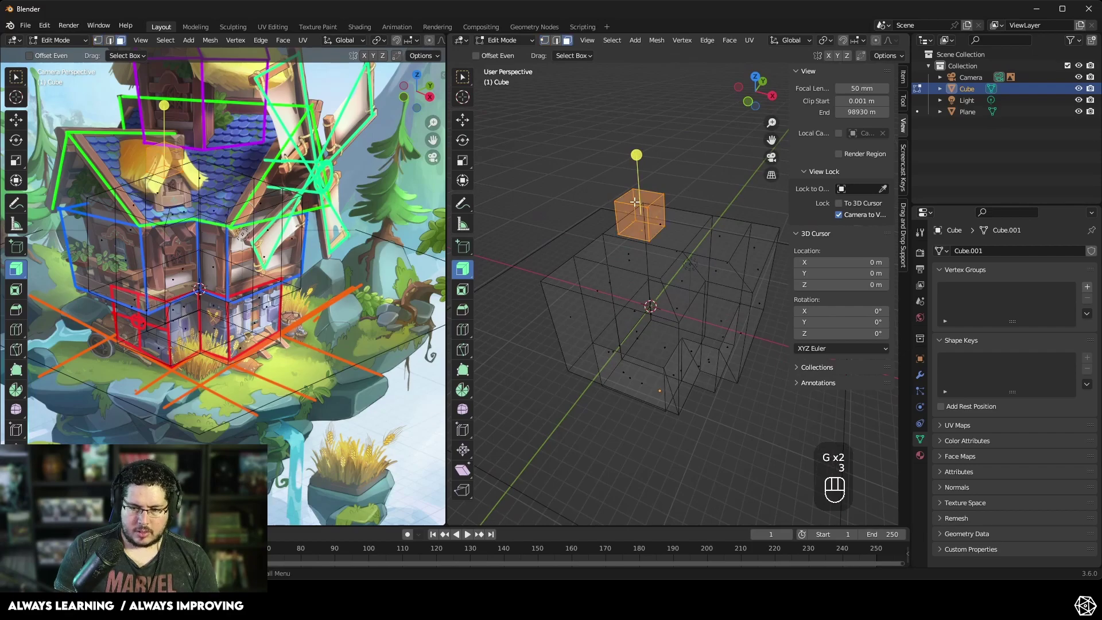
{"action": "left_click", "coordinate": [645, 200]}
{"action": "key", "text": "s"}
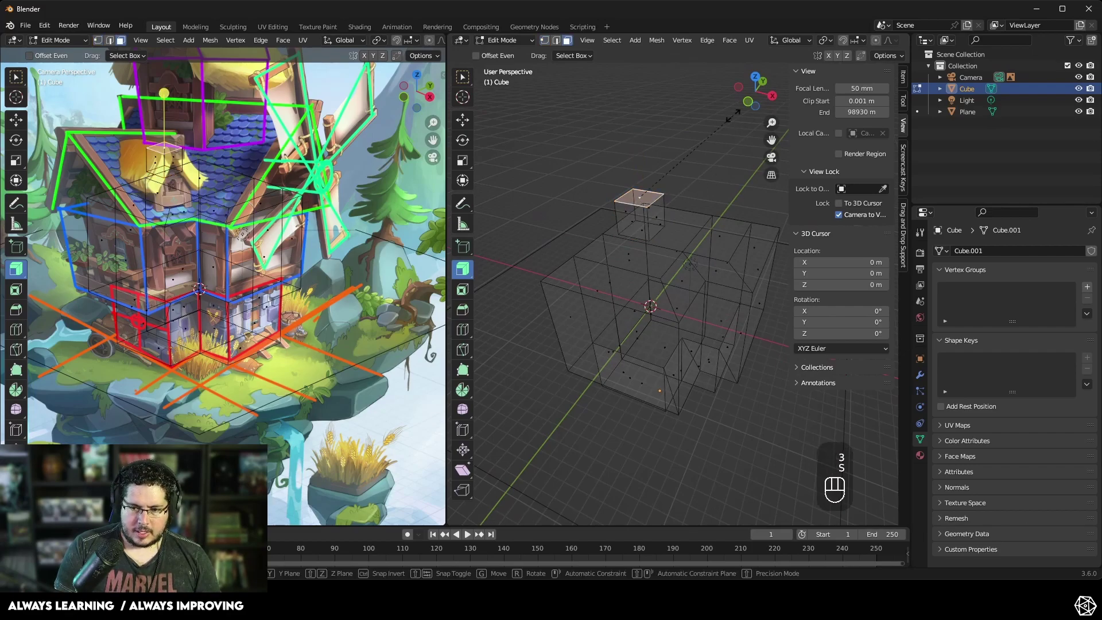
{"action": "key", "text": "x"}
{"action": "left_click", "coordinate": [660, 183]}
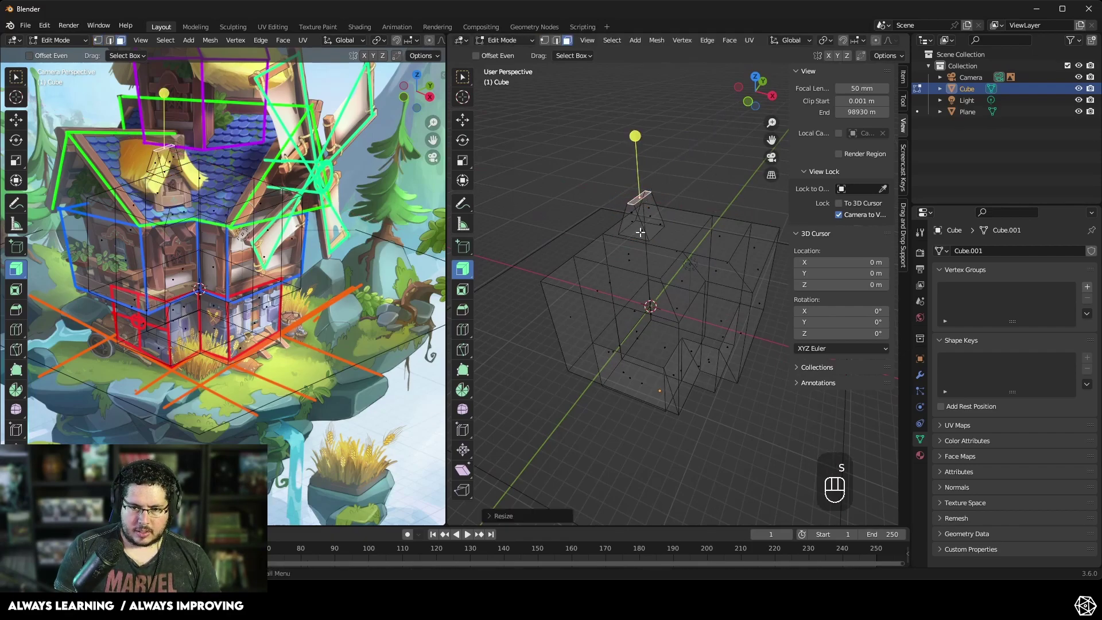
{"action": "key", "text": "Tab"}
{"action": "left_click", "coordinate": [638, 214]}
{"action": "left_click", "coordinate": [639, 213]}
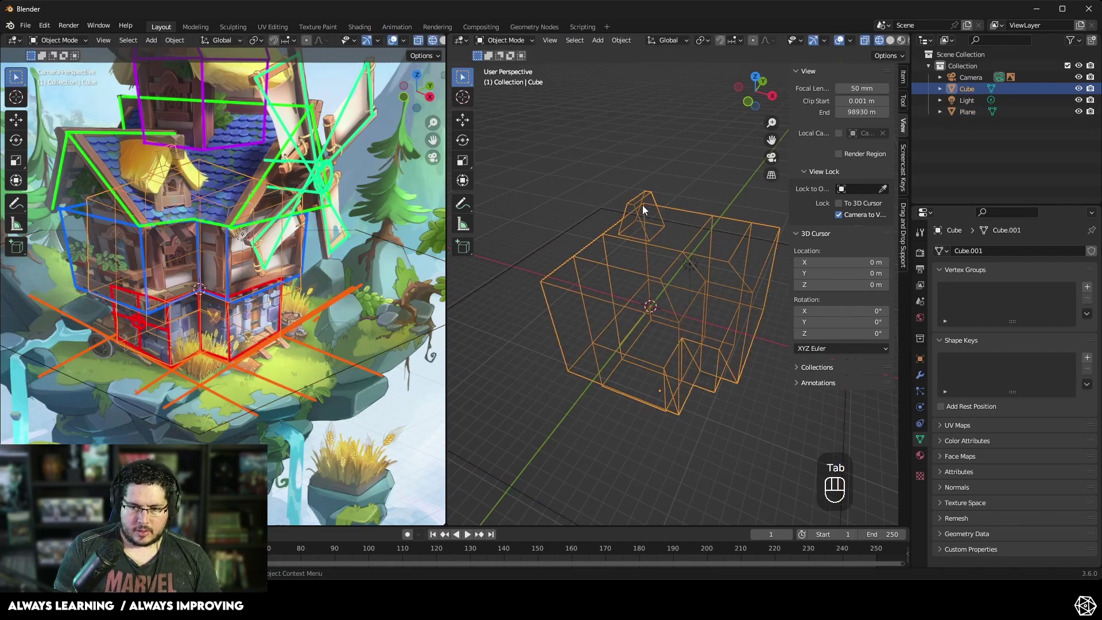
Step: Undo the roof cube's tapering, moves and creation inside the house mesh
{"action": "key", "text": "ctrl+z"}
{"action": "key", "text": "ctrl+z"}
{"action": "key", "text": "ctrl+z"}
{"action": "key", "text": "ctrl+z"}
{"action": "key", "text": "ctrl+z"}
{"action": "key", "text": "ctrl+z"}
{"action": "key", "text": "ctrl+z"}
{"action": "key", "text": "ctrl+z"}
{"action": "key", "text": "ctrl+z"}
{"action": "key", "text": "ctrl+z"}
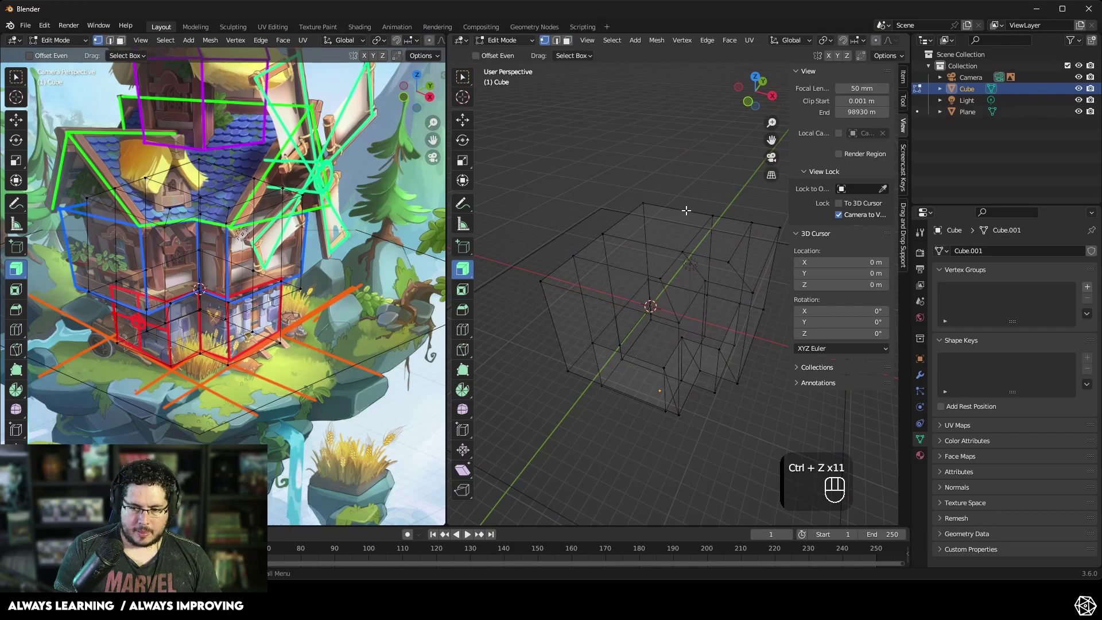
Step: Add a cube as a separate object in Object Mode and move it up above the house
{"action": "key", "text": "Tab"}
{"action": "key", "text": "shift+a"}
{"action": "mouse_move", "coordinate": [670, 214]}
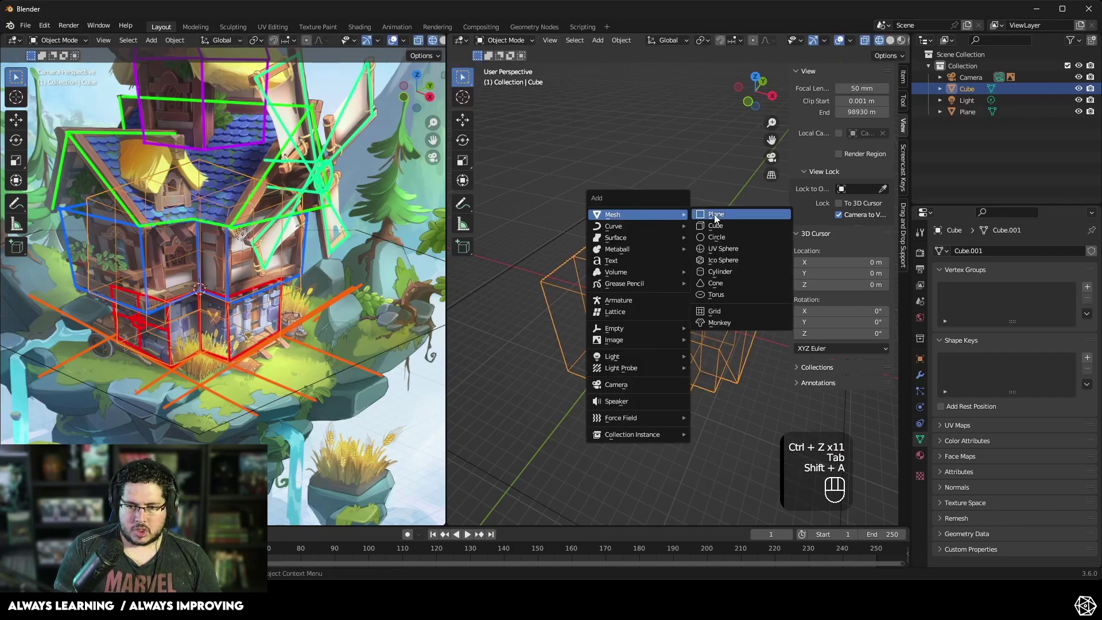
{"action": "left_click", "coordinate": [715, 228]}
{"action": "key", "text": "g"}
{"action": "left_click", "coordinate": [671, 131]}
{"action": "middle_click_drag", "start_coordinate": [671, 131], "coordinate": [589, 245]}
Step: Narrow the new cube's top face along X into a thin roof ridge
{"action": "key", "text": "3"}
{"action": "key", "text": "Tab"}
{"action": "key", "text": "3"}
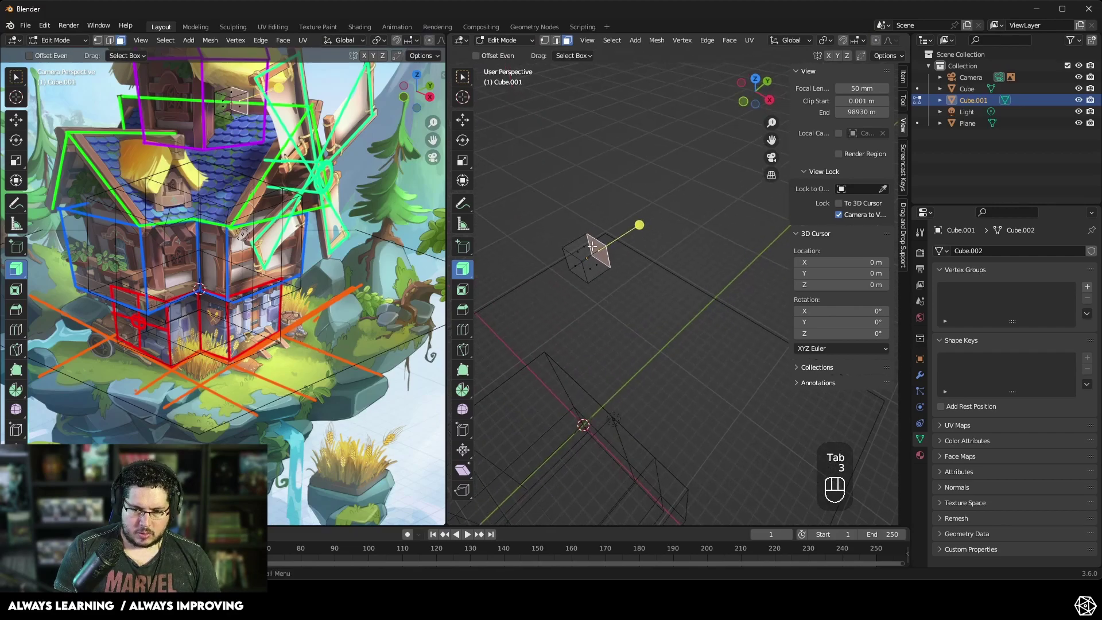
{"action": "left_click", "coordinate": [590, 245]}
{"action": "key", "text": "s"}
{"action": "key", "text": "x"}
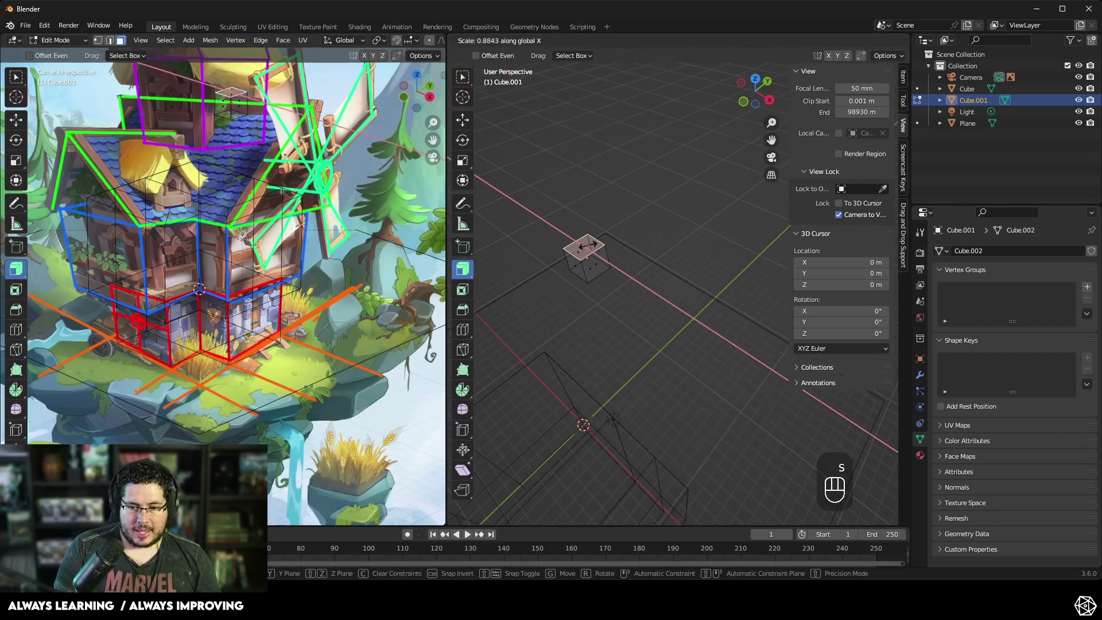
{"action": "left_click", "coordinate": [587, 246]}
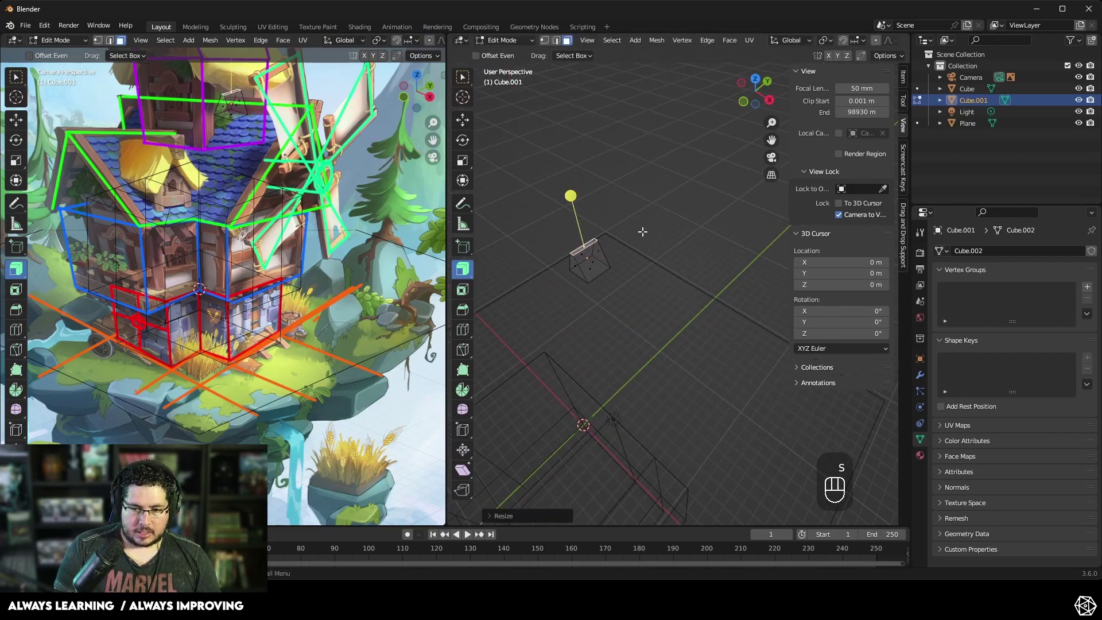
{"action": "middle_click_drag", "start_coordinate": [637, 235], "coordinate": [612, 230]}
Step: Scale the whole roof object up in Object Mode and move it over the house's upper floor
{"action": "key", "text": "Tab"}
{"action": "key", "text": "s"}
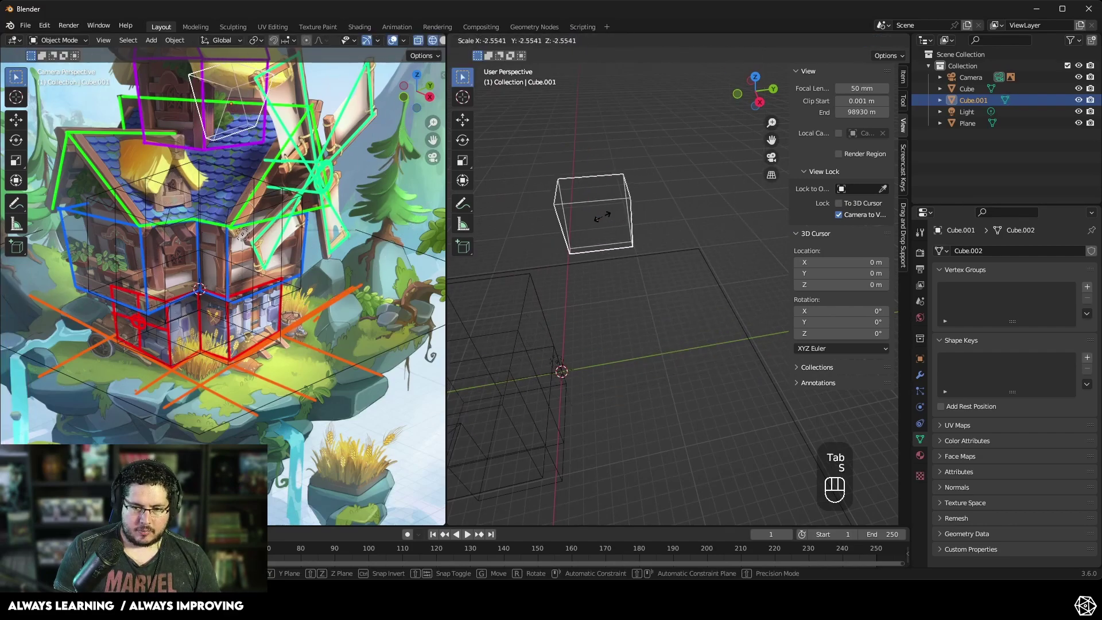
{"action": "left_click", "coordinate": [586, 220]}
{"action": "middle_click_drag", "start_coordinate": [584, 220], "coordinate": [659, 242]}
{"action": "key", "text": "g"}
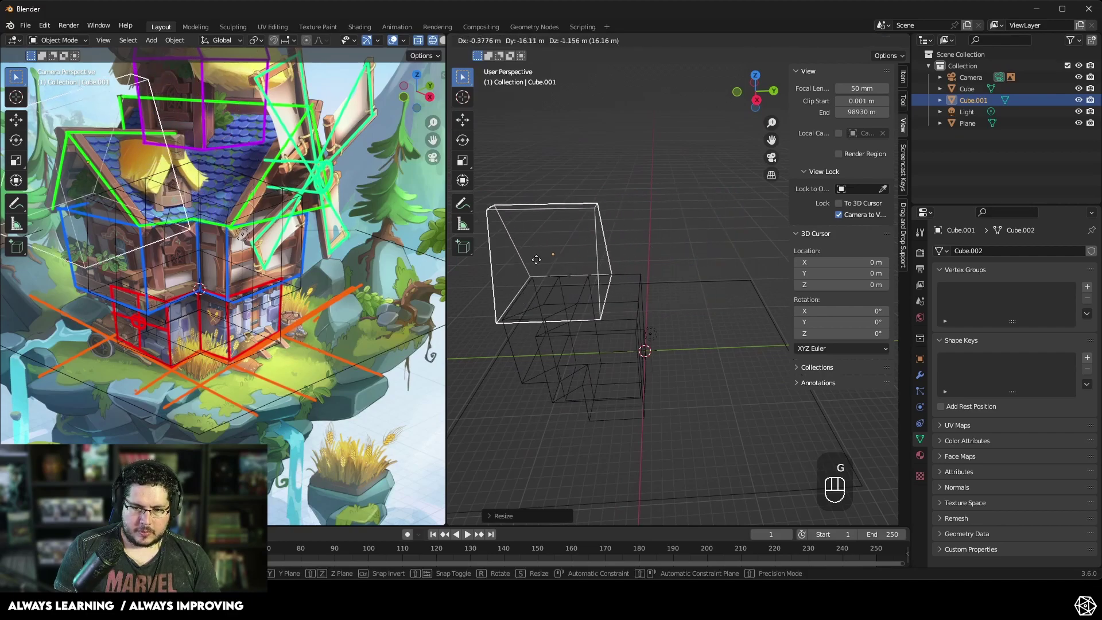
{"action": "left_click", "coordinate": [580, 261]}
{"action": "middle_click_drag", "start_coordinate": [579, 262], "coordinate": [566, 313]}
{"action": "key", "text": "f"}
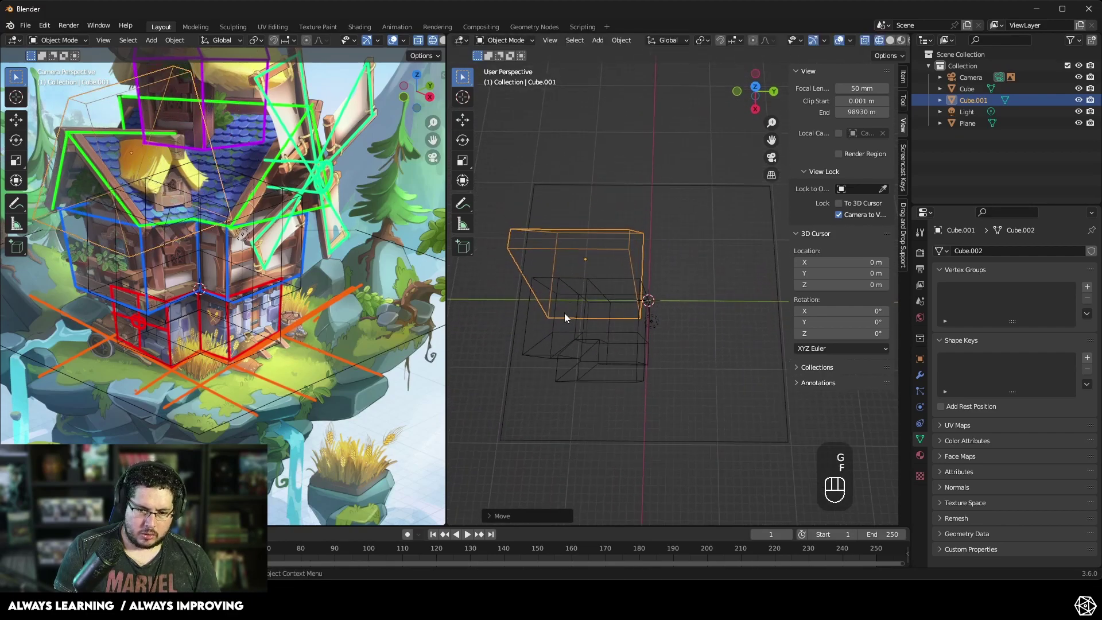
Step: Reposition the roof object from several viewing angles to line it up with the house and green roof guides
{"action": "middle_click_drag", "start_coordinate": [577, 266], "coordinate": [695, 253]}
{"action": "key", "text": "g"}
{"action": "left_click", "coordinate": [529, 310]}
{"action": "middle_click_drag", "start_coordinate": [901, 323], "coordinate": [564, 265]}
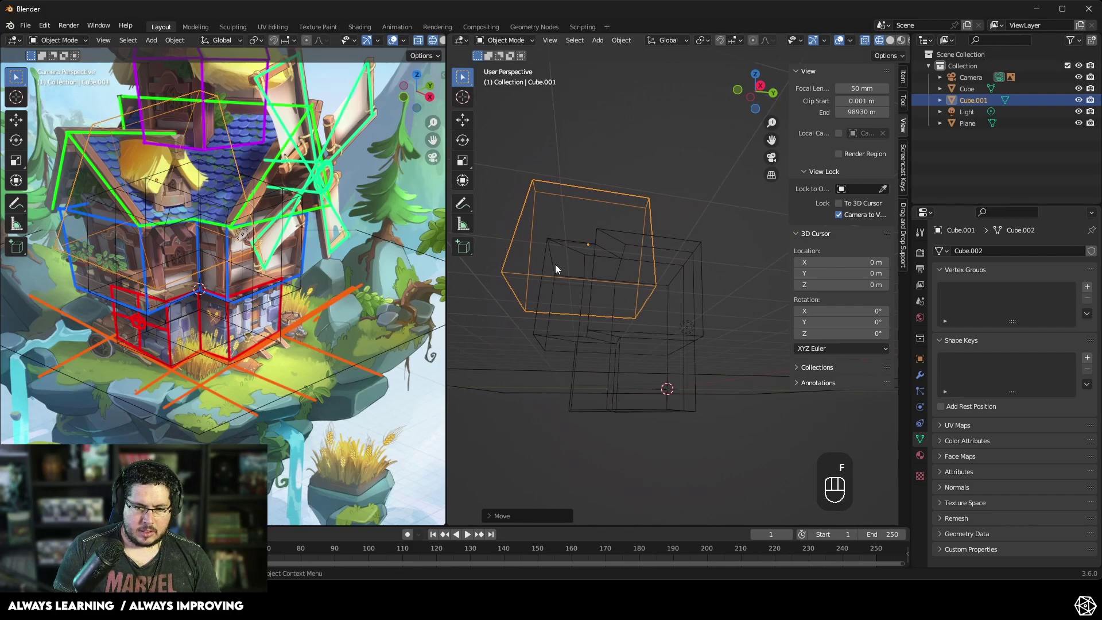
{"action": "key", "text": "g"}
{"action": "left_click", "coordinate": [579, 218]}
{"action": "middle_click_drag", "start_coordinate": [580, 219], "coordinate": [559, 202]}
{"action": "key", "text": "g"}
{"action": "left_click", "coordinate": [670, 235]}
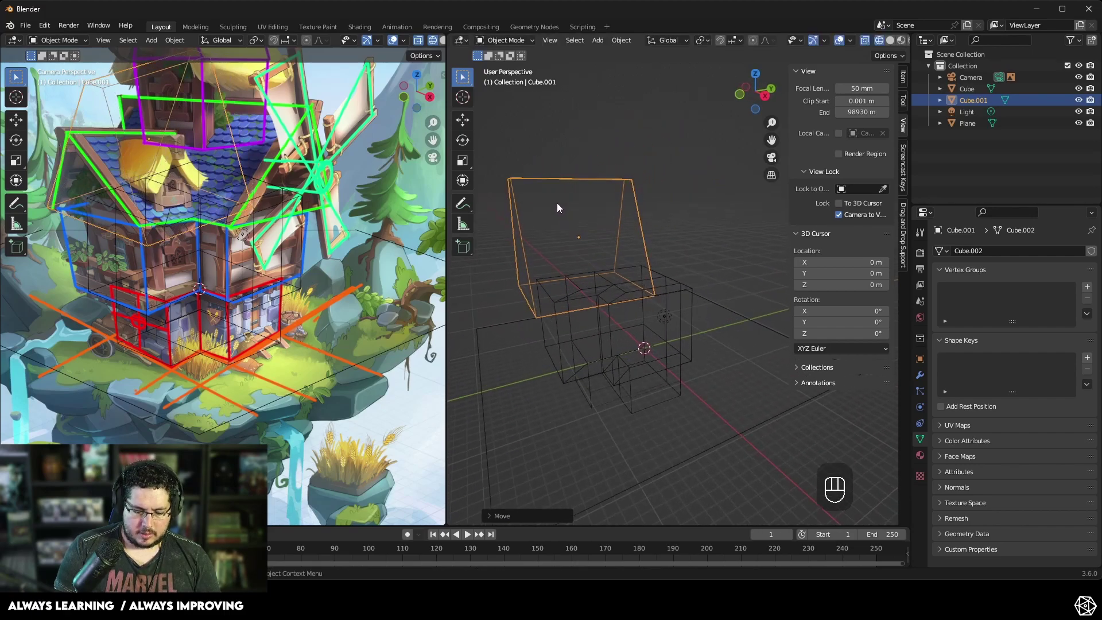
Step: Flatten the roof to about 0.48 of its height along Z and lower it onto the upper floor
{"action": "key", "text": "s"}
{"action": "key", "text": "z"}
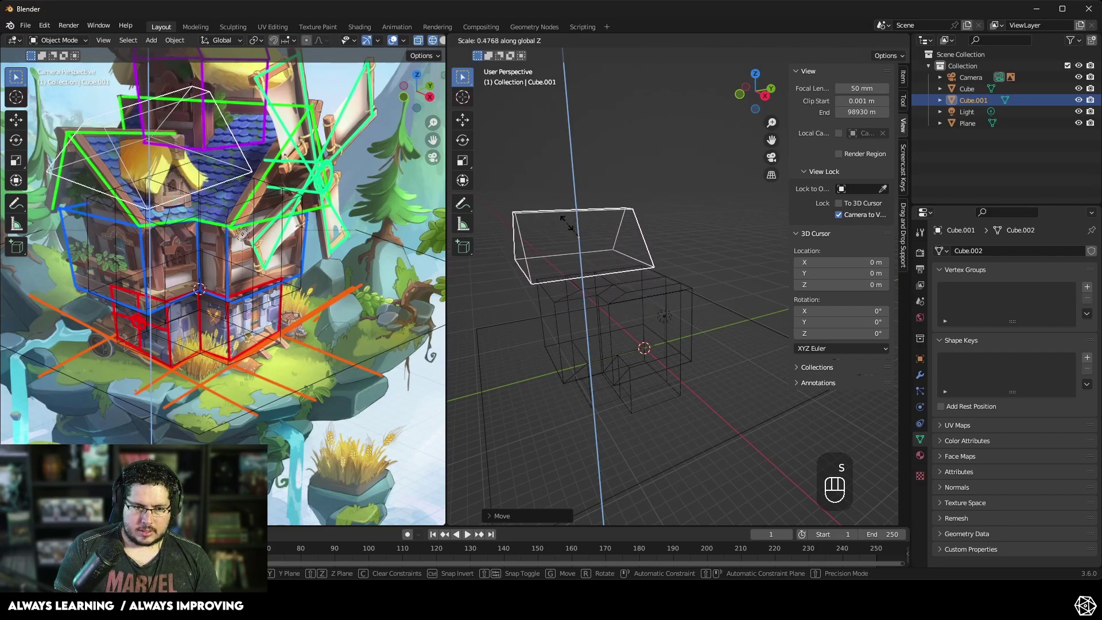
{"action": "left_click", "coordinate": [610, 224]}
{"action": "key", "text": "g"}
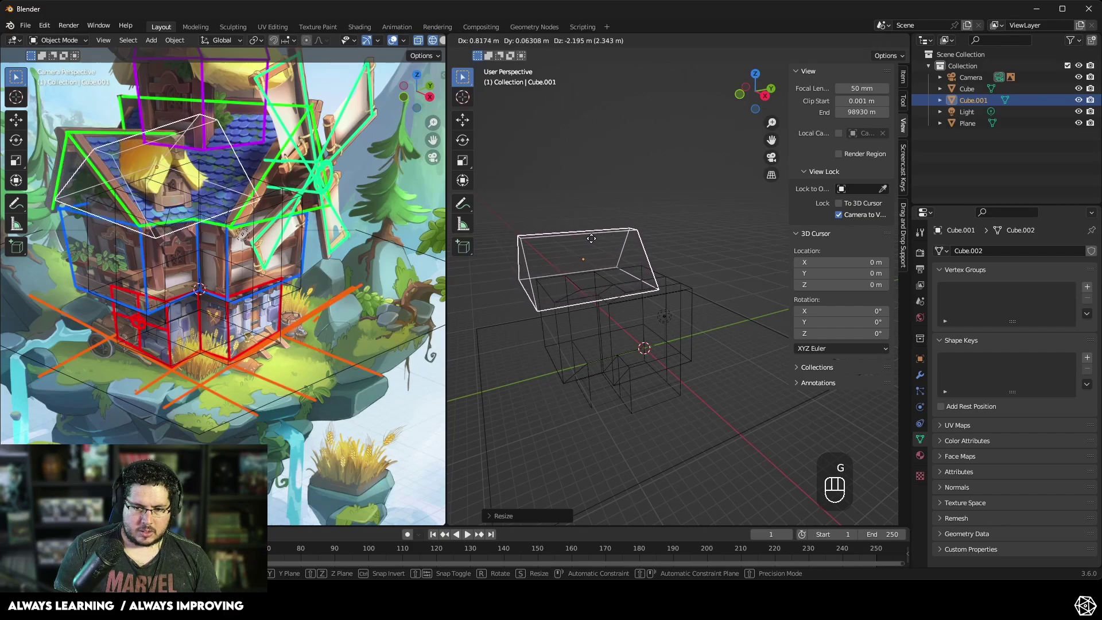
{"action": "left_click", "coordinate": [592, 243]}
Step: Deselect the roof and display the blockout in solid shading
{"action": "mouse_move", "coordinate": [592, 238]}
{"action": "middle_mouse_down"}
{"action": "mouse_move", "coordinate": [698, 239]}
{"action": "mouse_move", "coordinate": [676, 252]}
{"action": "middle_mouse_up"}
{"action": "left_click", "coordinate": [698, 238]}
{"action": "key", "text": "z"}
{"action": "left_click", "coordinate": [736, 253]}
{"action": "mouse_move", "coordinate": [311, 295]}
{"action": "middle_mouse_down"}
{"action": "mouse_move", "coordinate": [302, 268]}
{"action": "mouse_move", "coordinate": [336, 288]}
{"action": "mouse_move", "coordinate": [324, 295]}
{"action": "middle_mouse_up"}
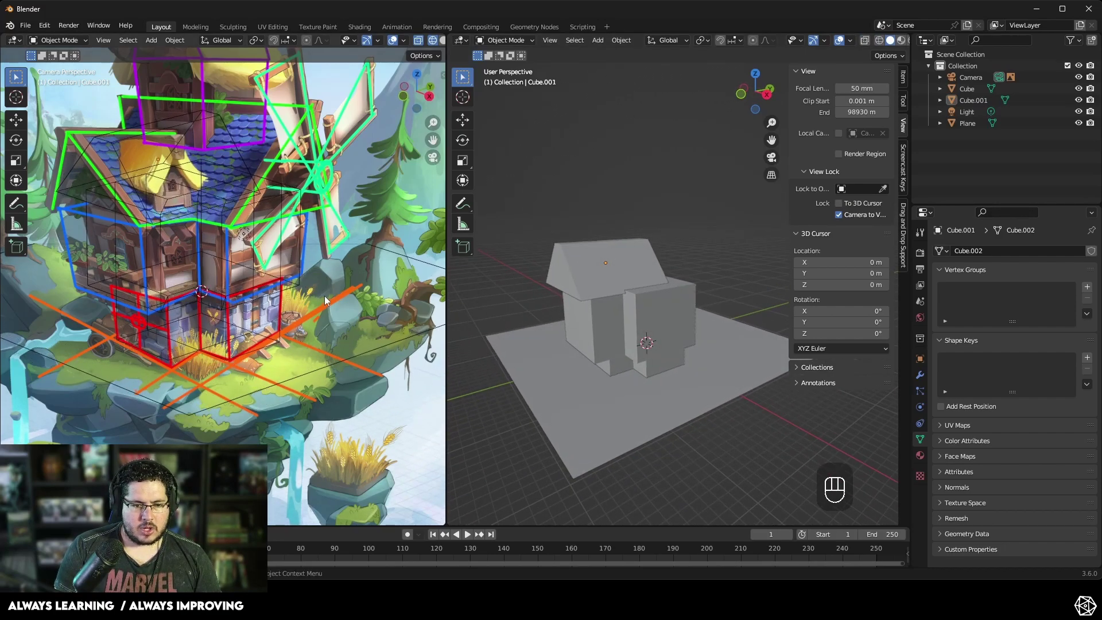
Step: Select the Camera and set its focal length to 50 mm
{"action": "left_click", "coordinate": [919, 260]}
{"action": "left_click", "coordinate": [977, 77]}
{"action": "left_click", "coordinate": [919, 407]}
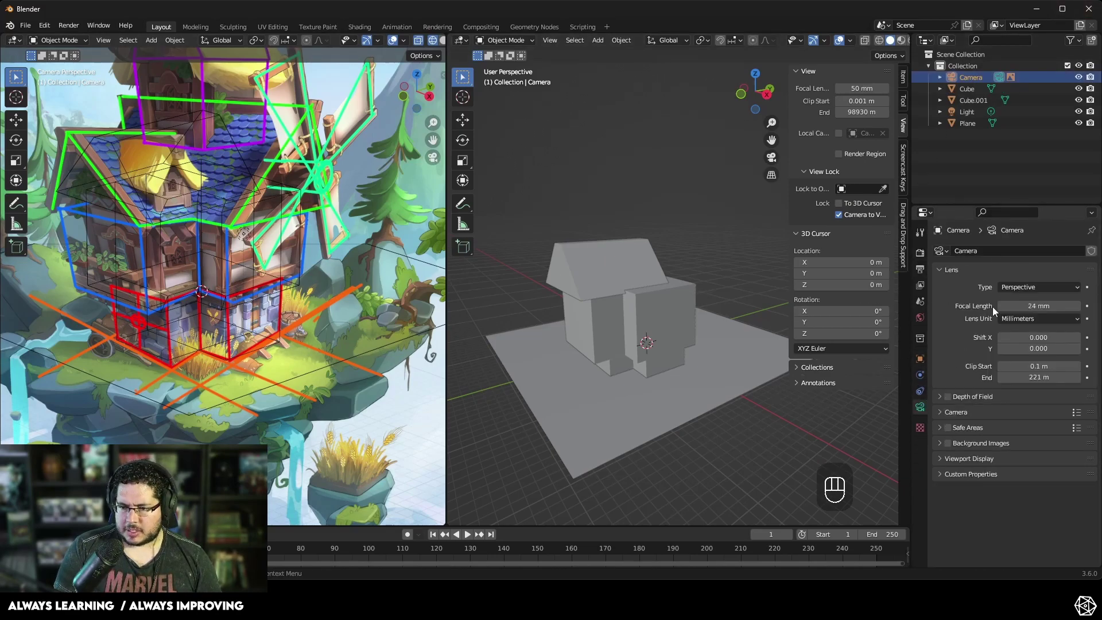
{"action": "left_click", "coordinate": [1038, 300]}
{"action": "type", "text": "50"}
{"action": "key", "text": "Return"}
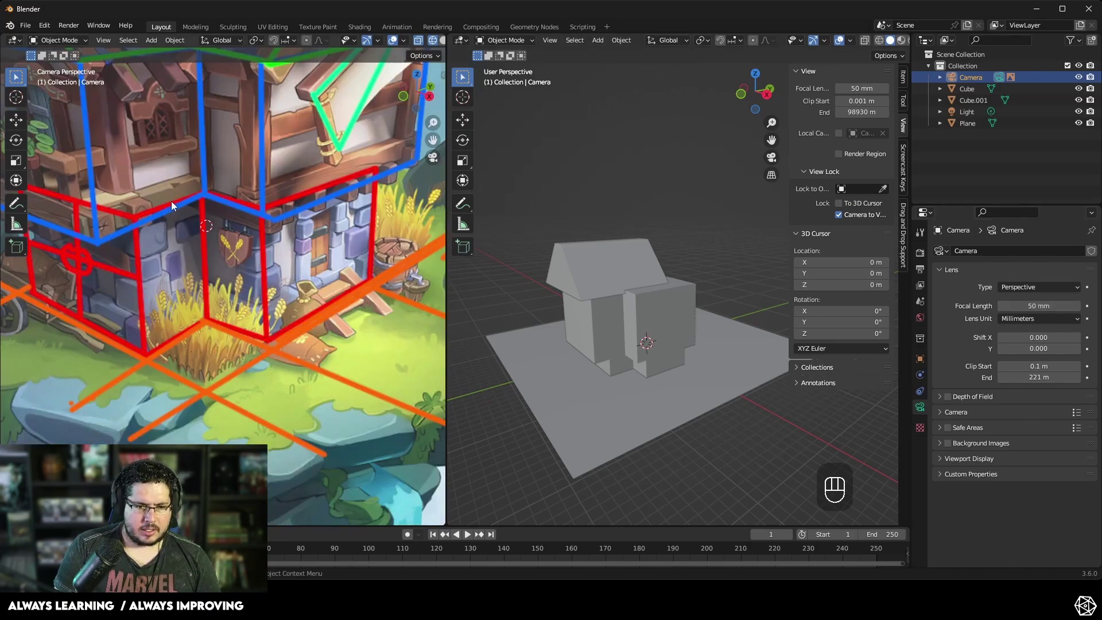
Step: Return the concept-art viewport to the camera view, turn off Camera to View locking, and frame the whole windmill
{"action": "key", "text": "KP_0"}
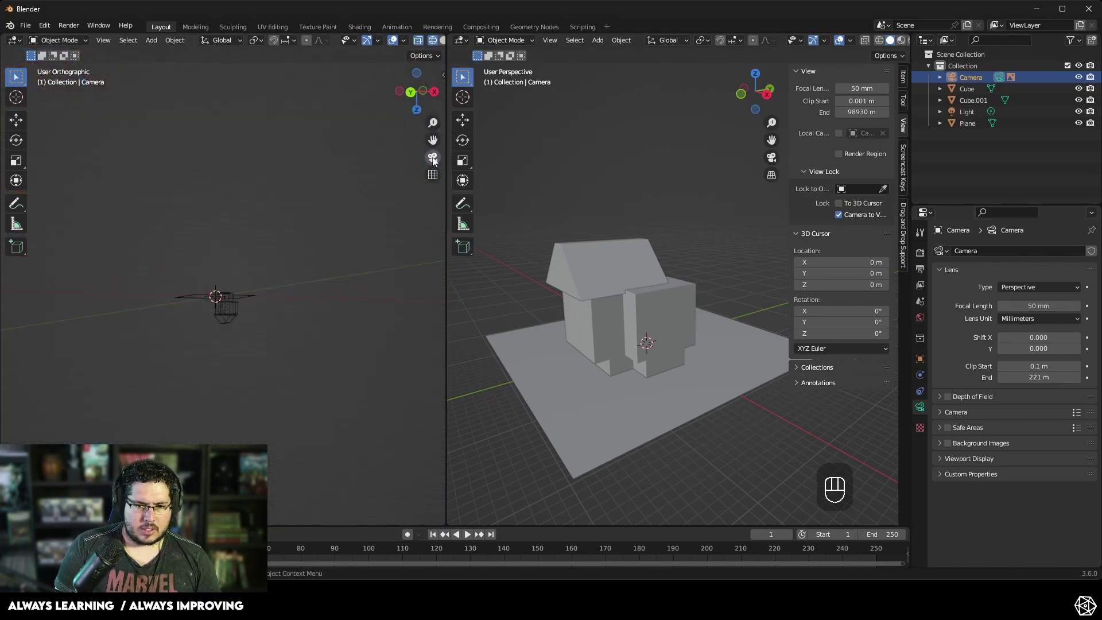
{"action": "key", "text": "KP_0"}
{"action": "key", "text": "n"}
{"action": "left_click", "coordinate": [374, 215]}
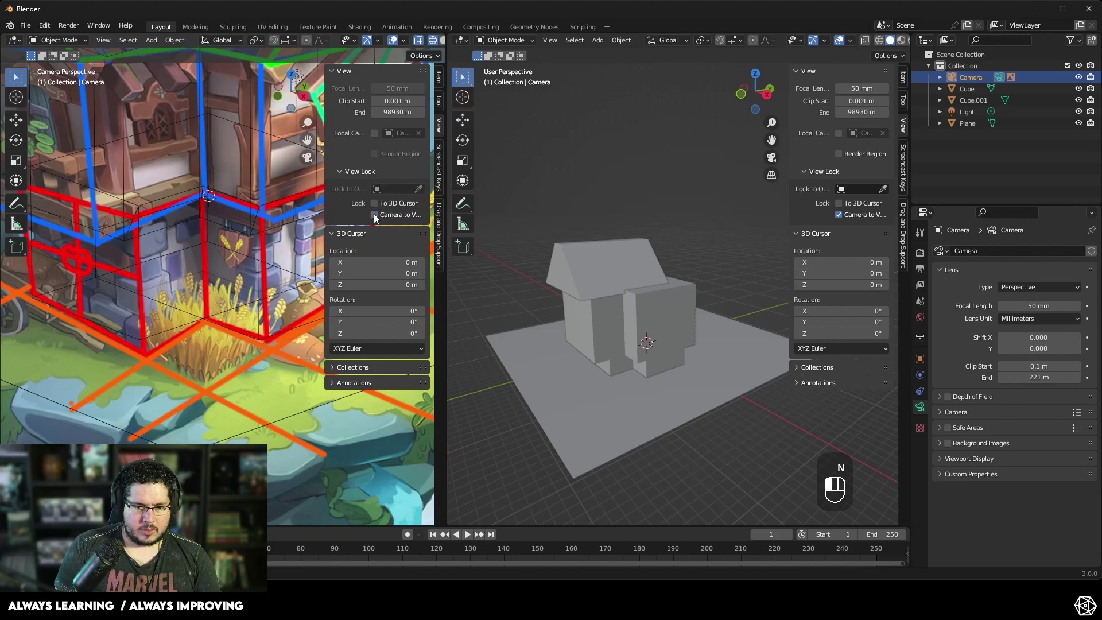
{"action": "scroll", "coordinate": [206, 215], "scroll_direction": "down", "scroll_amount": 3}
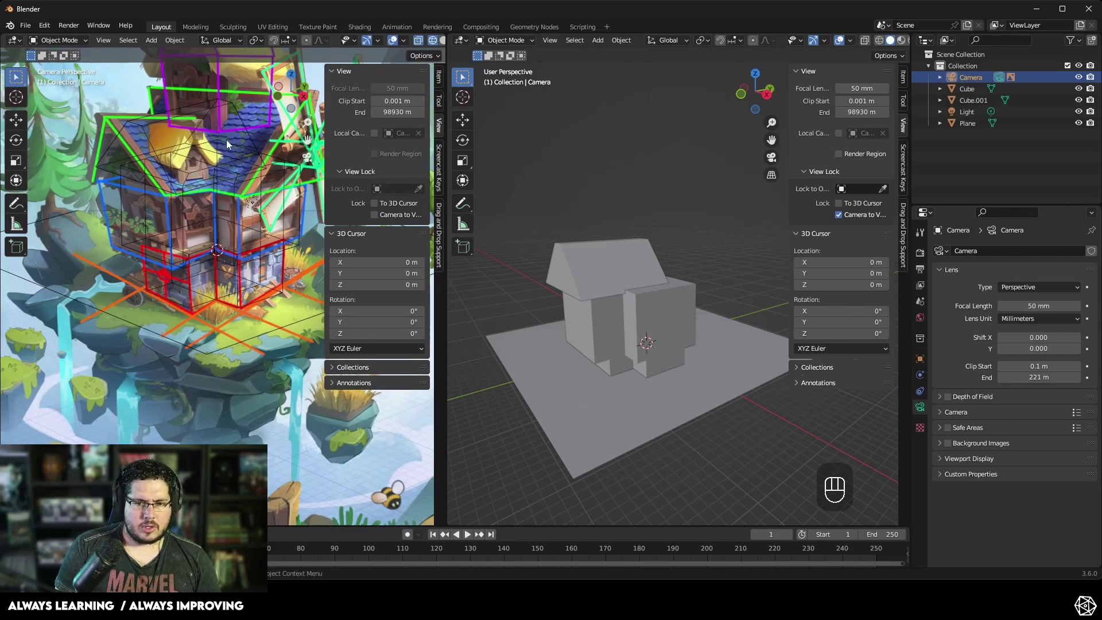
Step: Return the concept-art viewport to the camera view and hide its sidebar
{"action": "left_click", "coordinate": [226, 140]}
{"action": "middle_click_drag", "start_coordinate": [272, 252], "coordinate": [272, 241]}
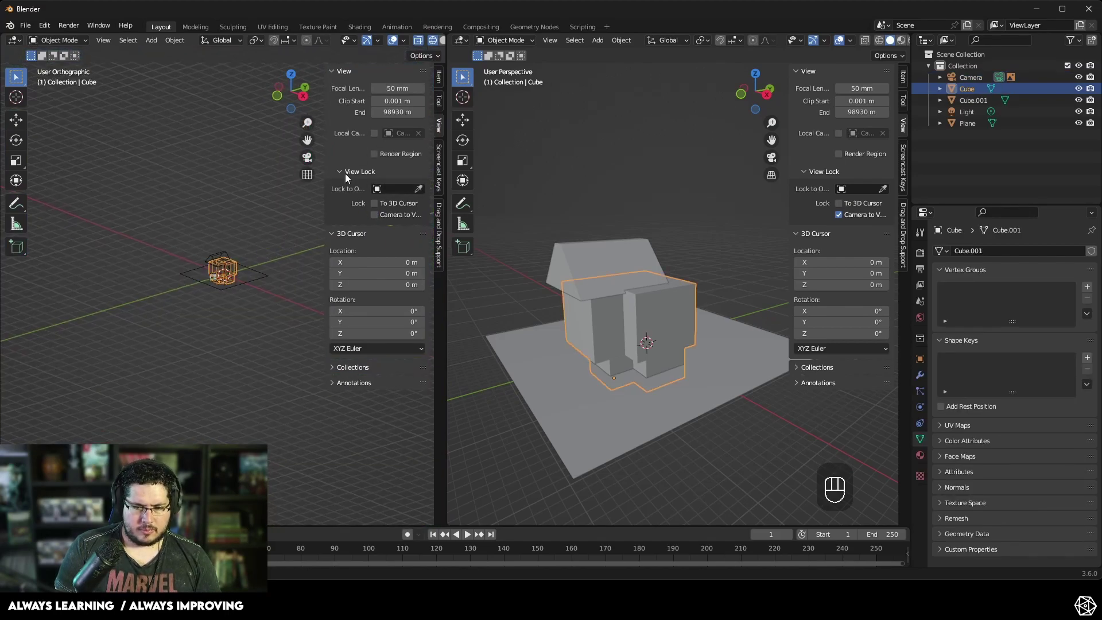
{"action": "key", "text": "ctrl+z"}
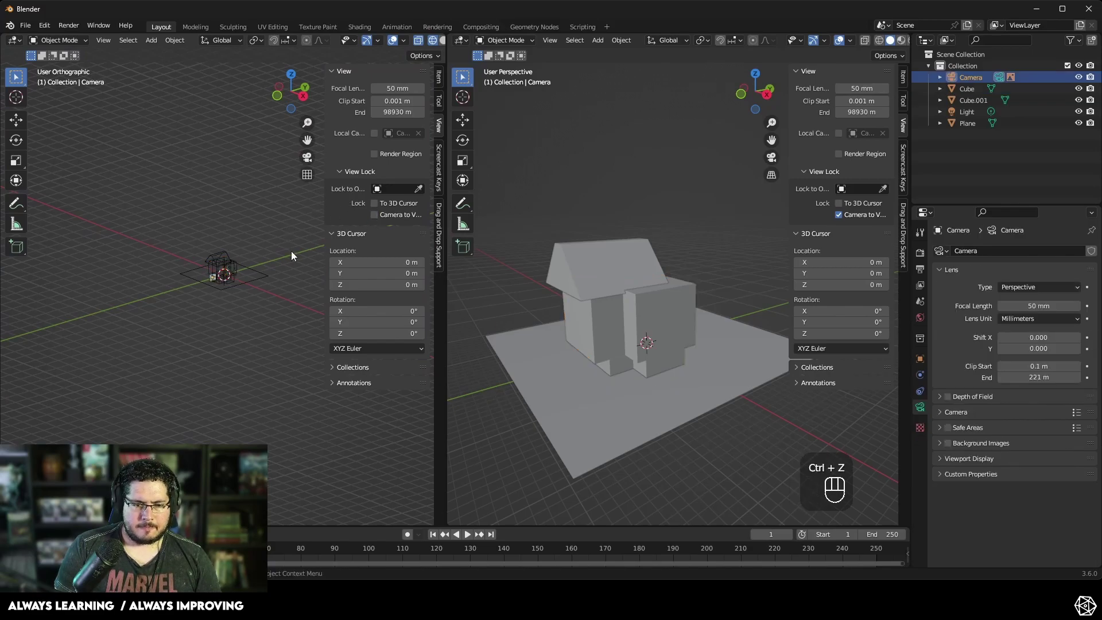
{"action": "left_click", "coordinate": [225, 270]}
{"action": "key", "text": "f"}
{"action": "middle_click_drag", "start_coordinate": [281, 264], "coordinate": [270, 275]}
{"action": "middle_click_drag", "start_coordinate": [170, 319], "coordinate": [184, 307]}
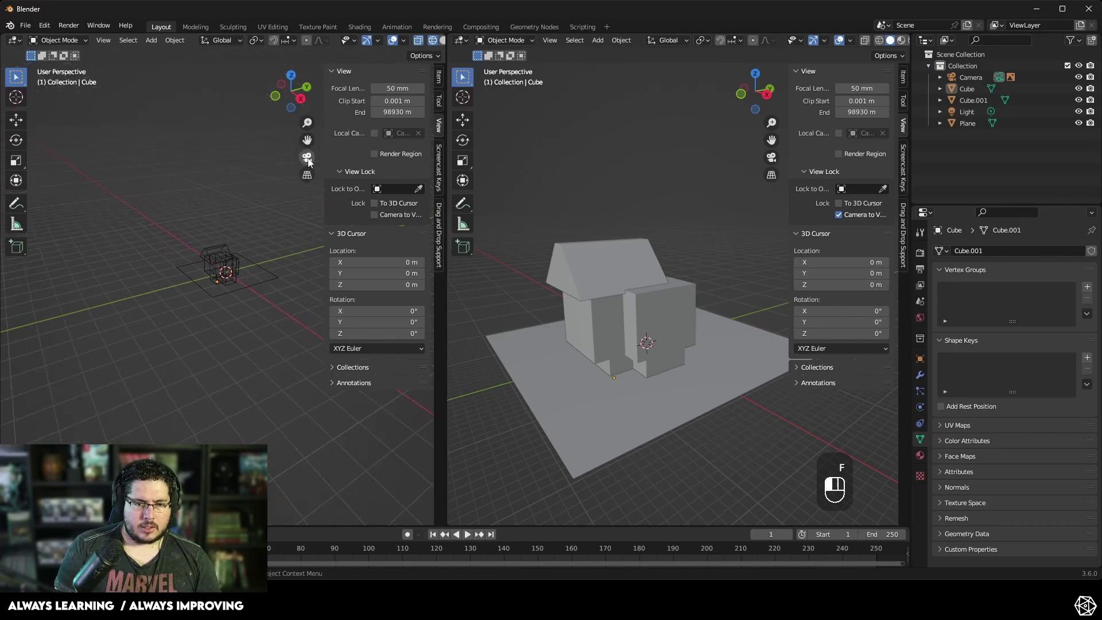
{"action": "left_click", "coordinate": [308, 160]}
{"action": "key", "text": "n"}
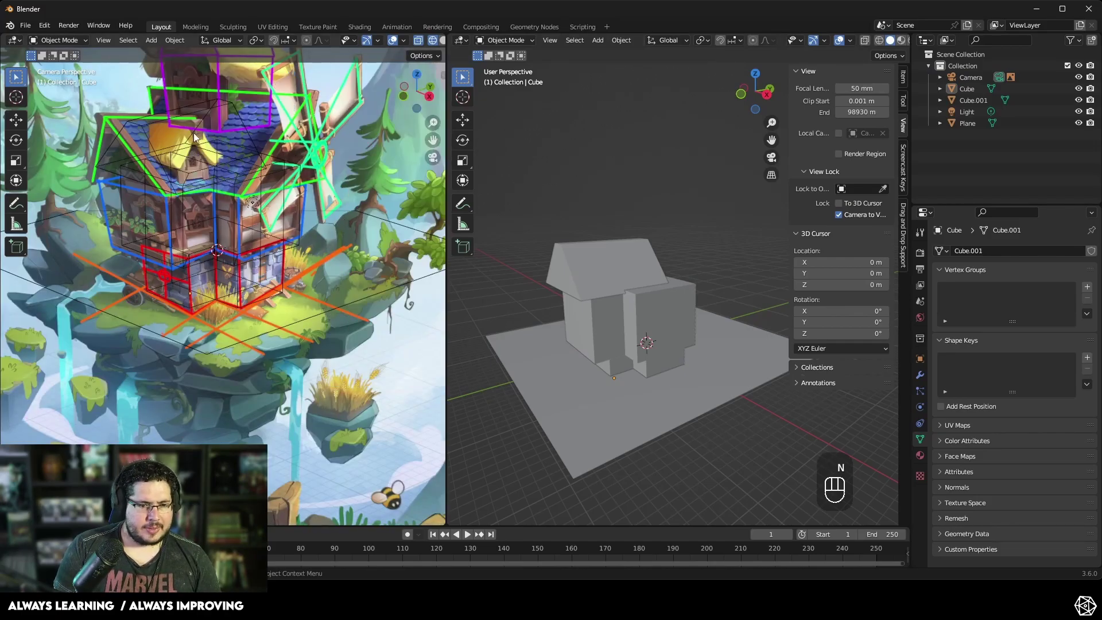
Step: Try a slight free rotation of the roof block
{"action": "left_click", "coordinate": [616, 243]}
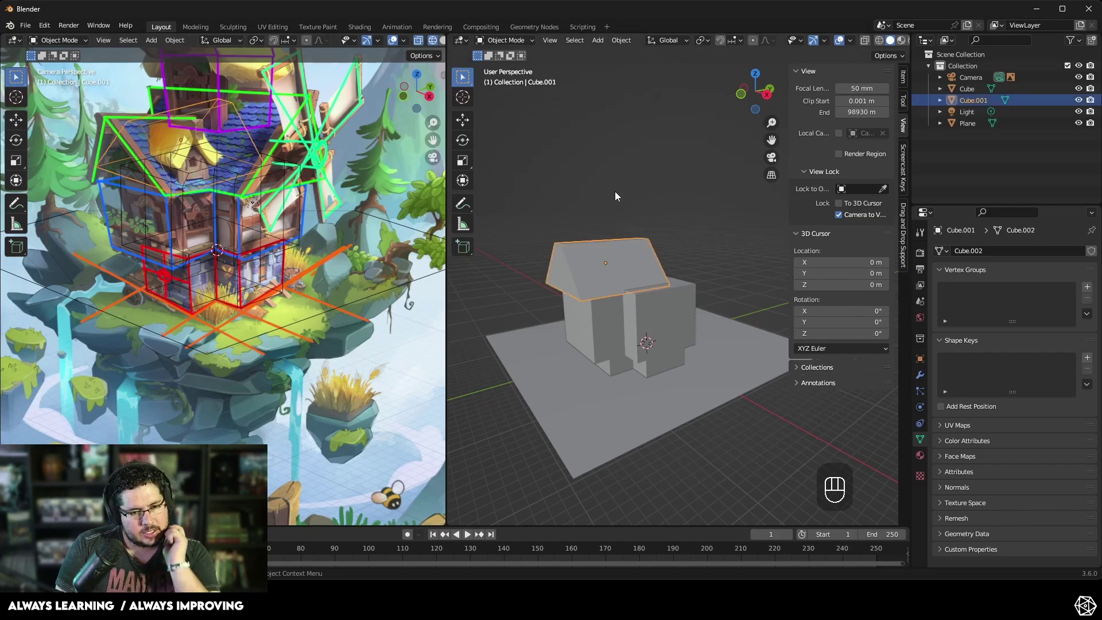
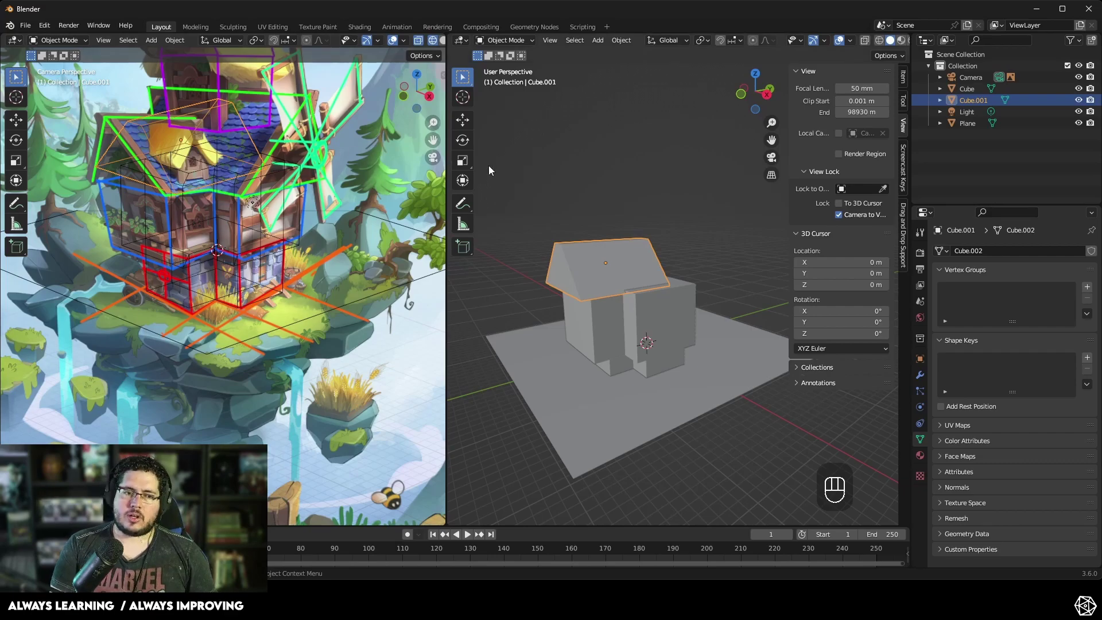
{"action": "key", "text": "r"}
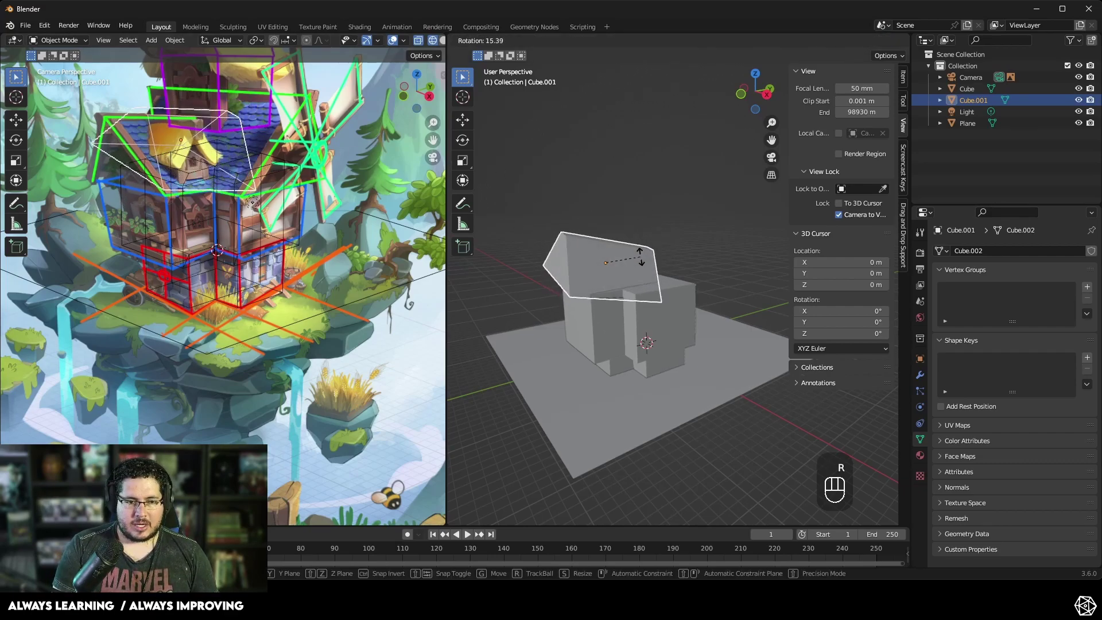
{"action": "left_click", "coordinate": [641, 256]}
{"action": "left_click", "coordinate": [625, 218]}
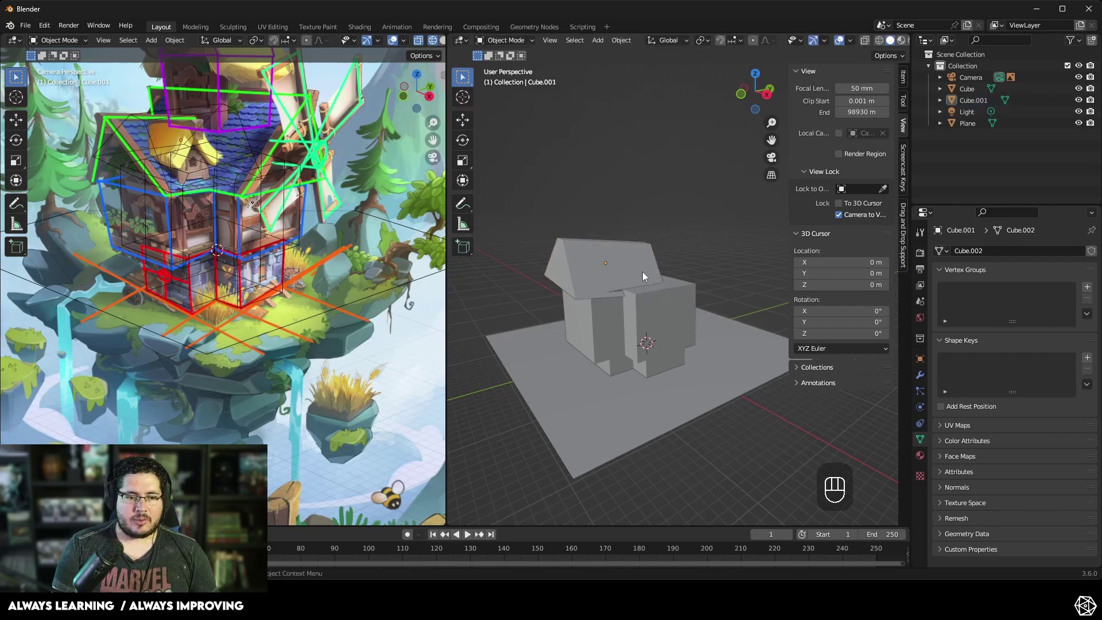
{"action": "key", "text": "ctrl+z"}
{"action": "key", "text": "ctrl+z"}
Step: Reposition the roof over the upper floor, adjusting it from the front and from an angled view
{"action": "mouse_move", "coordinate": [688, 211]}
{"action": "middle_mouse_down"}
{"action": "mouse_move", "coordinate": [690, 236]}
{"action": "mouse_move", "coordinate": [667, 254]}
{"action": "mouse_move", "coordinate": [721, 237]}
{"action": "mouse_move", "coordinate": [685, 231]}
{"action": "middle_mouse_up"}
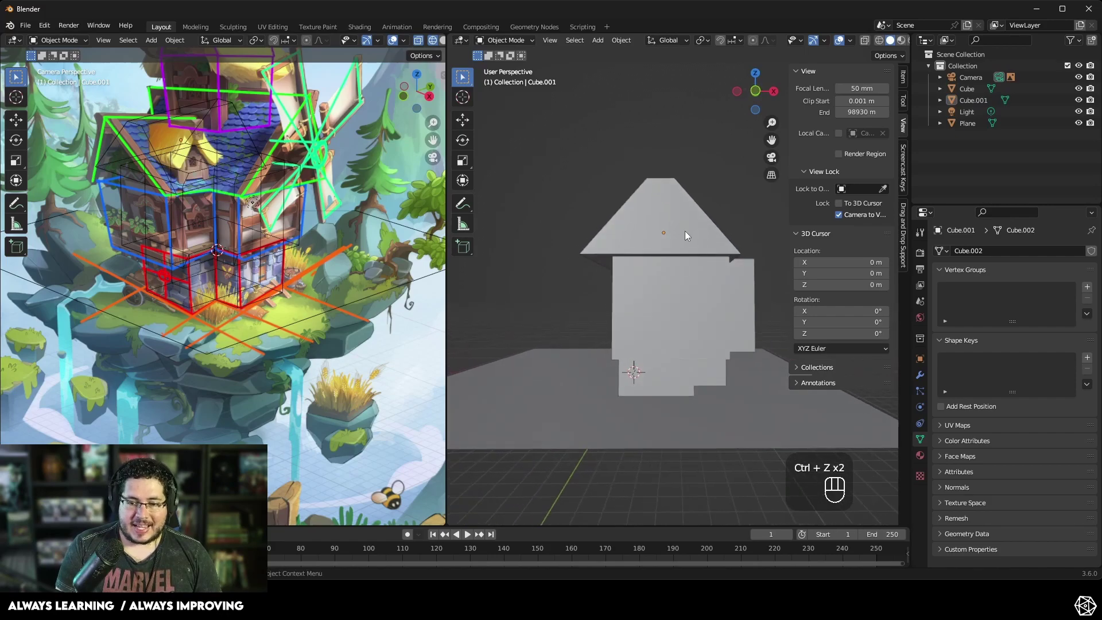
{"action": "left_click", "coordinate": [701, 233]}
{"action": "key", "text": "g"}
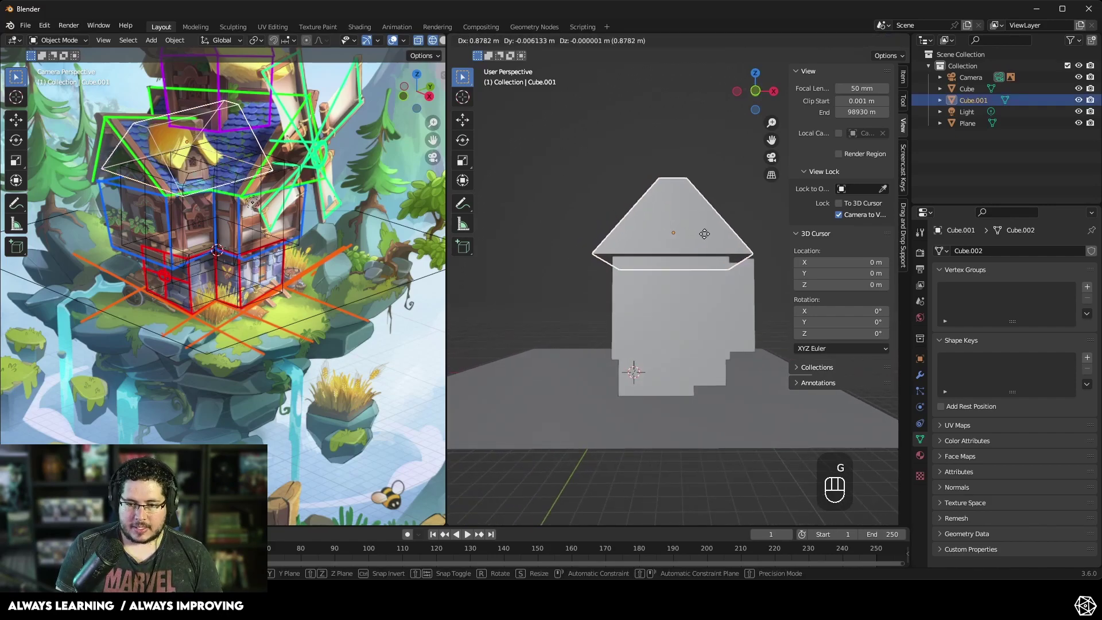
{"action": "left_click", "coordinate": [697, 235]}
{"action": "middle_click_drag", "start_coordinate": [698, 235], "coordinate": [624, 256]}
{"action": "key", "text": "g"}
{"action": "left_click", "coordinate": [643, 258]}
{"action": "key", "text": "g"}
{"action": "left_click", "coordinate": [622, 233]}
Step: Pull the roof ridge's front edge about 2.79 m outward along negative Y and raise it about 1.06 m along Z
{"action": "middle_click_drag", "start_coordinate": [545, 214], "coordinate": [549, 273]}
{"action": "key", "text": "Tab"}
{"action": "key", "text": "2"}
{"action": "key", "text": "g"}
{"action": "key", "text": "y"}
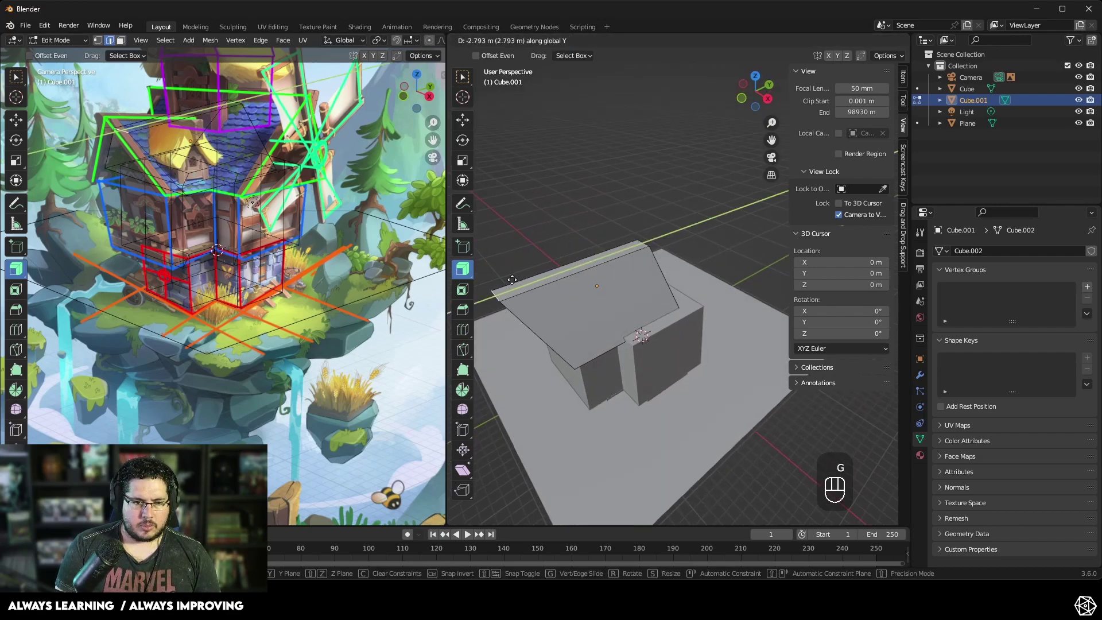
{"action": "left_click", "coordinate": [512, 278]}
{"action": "middle_click_drag", "start_coordinate": [488, 229], "coordinate": [546, 211]}
{"action": "key", "text": "g"}
{"action": "key", "text": "z"}
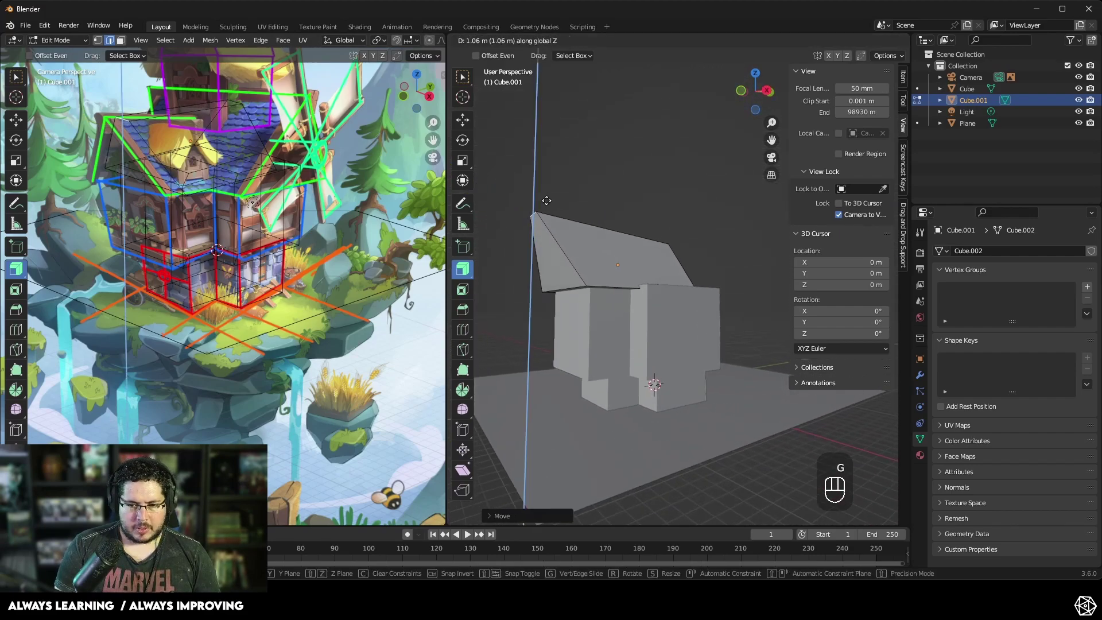
{"action": "left_click", "coordinate": [542, 200]}
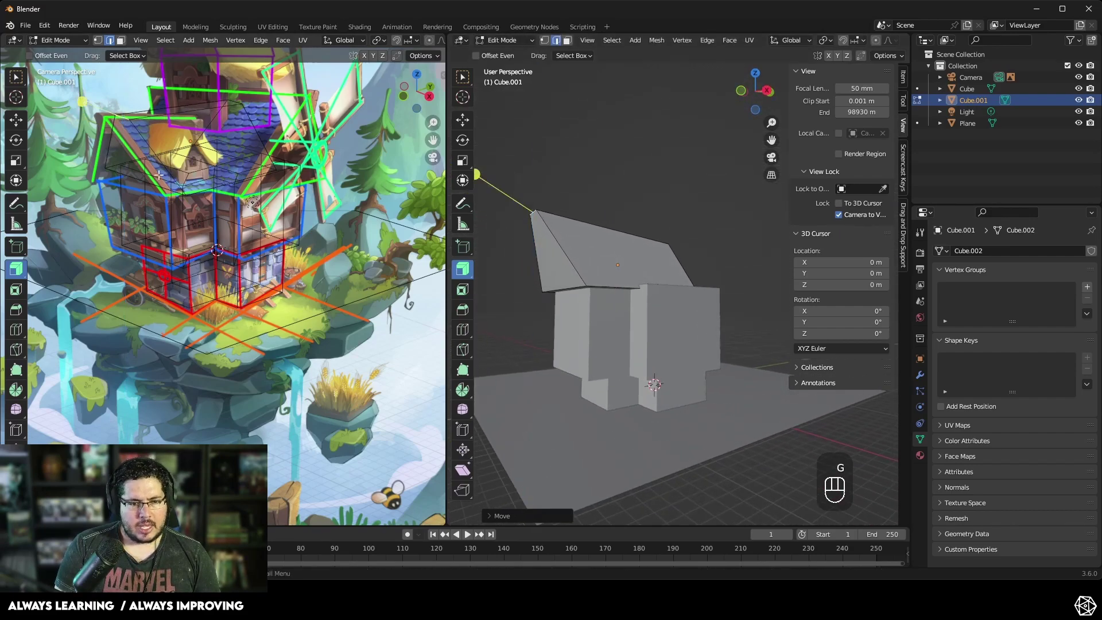
{"action": "key", "text": "Tab"}
Step: Duplicate the roof block and rotate the copy about Z so its ridge runs across the first roof
{"action": "middle_click_drag", "start_coordinate": [594, 247], "coordinate": [713, 295]}
{"action": "scroll", "coordinate": [614, 309], "scroll_direction": "down", "scroll_amount": 4}
{"action": "left_click", "coordinate": [658, 323]}
{"action": "middle_click_drag", "start_coordinate": [712, 295], "coordinate": [666, 269], "text": "shift"}
{"action": "scroll", "coordinate": [654, 277], "scroll_direction": "up", "scroll_amount": 3}
{"action": "mouse_move", "coordinate": [597, 235]}
{"action": "middle_mouse_down"}
{"action": "mouse_move", "coordinate": [533, 256]}
{"action": "mouse_move", "coordinate": [590, 229]}
{"action": "mouse_move", "coordinate": [605, 242]}
{"action": "middle_mouse_up"}
{"action": "left_click", "coordinate": [563, 223]}
{"action": "key", "text": "shift+d"}
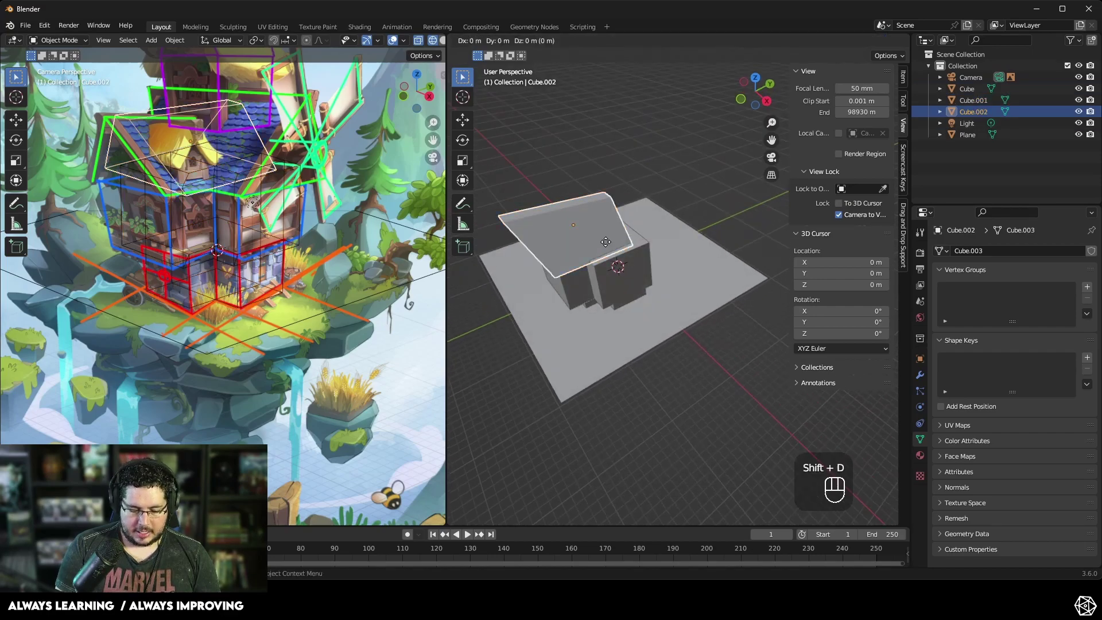
{"action": "key", "text": "z"}
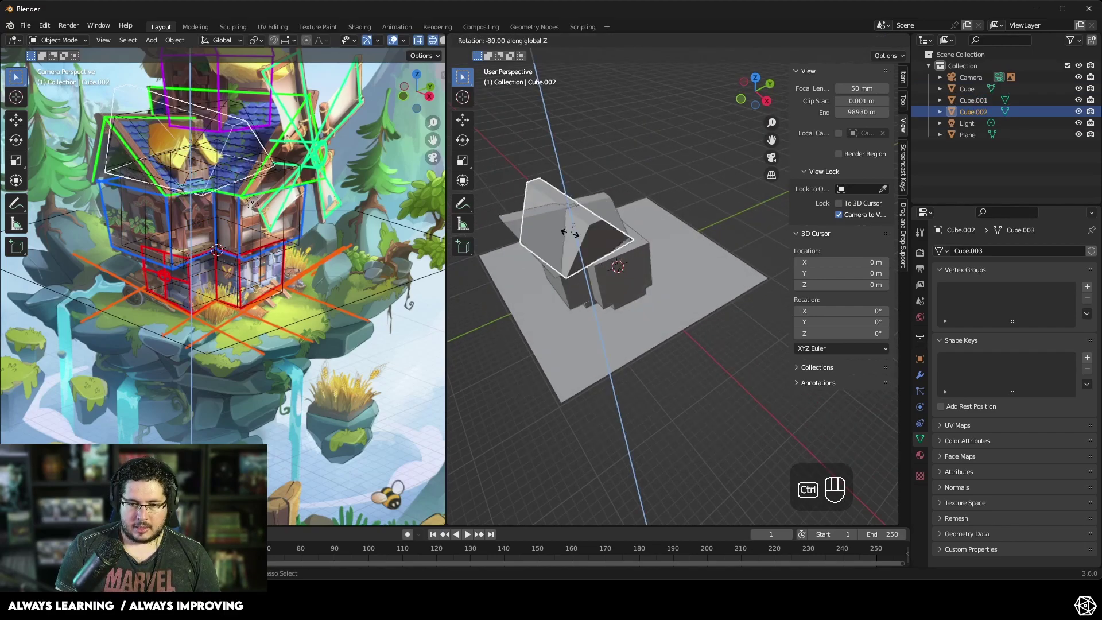
{"action": "left_click", "coordinate": [607, 166]}
Step: Place the duplicated roof over the adjoining wing, stretch it along Z and fine-tune its position
{"action": "middle_click_drag", "start_coordinate": [606, 165], "coordinate": [610, 269]}
{"action": "key", "text": "g"}
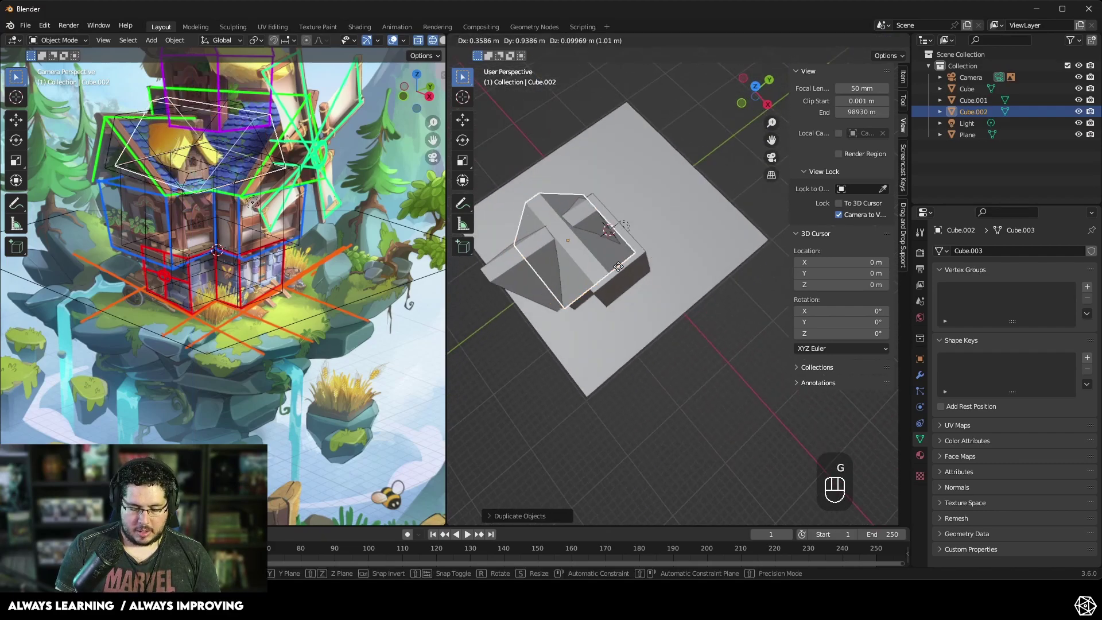
{"action": "left_click", "coordinate": [650, 271]}
{"action": "middle_click_drag", "start_coordinate": [650, 260], "coordinate": [620, 235]}
{"action": "key", "text": "s"}
{"action": "key", "text": "z"}
{"action": "left_click", "coordinate": [654, 151]}
{"action": "key", "text": "g"}
{"action": "left_click", "coordinate": [647, 166]}
{"action": "left_click", "coordinate": [686, 206]}
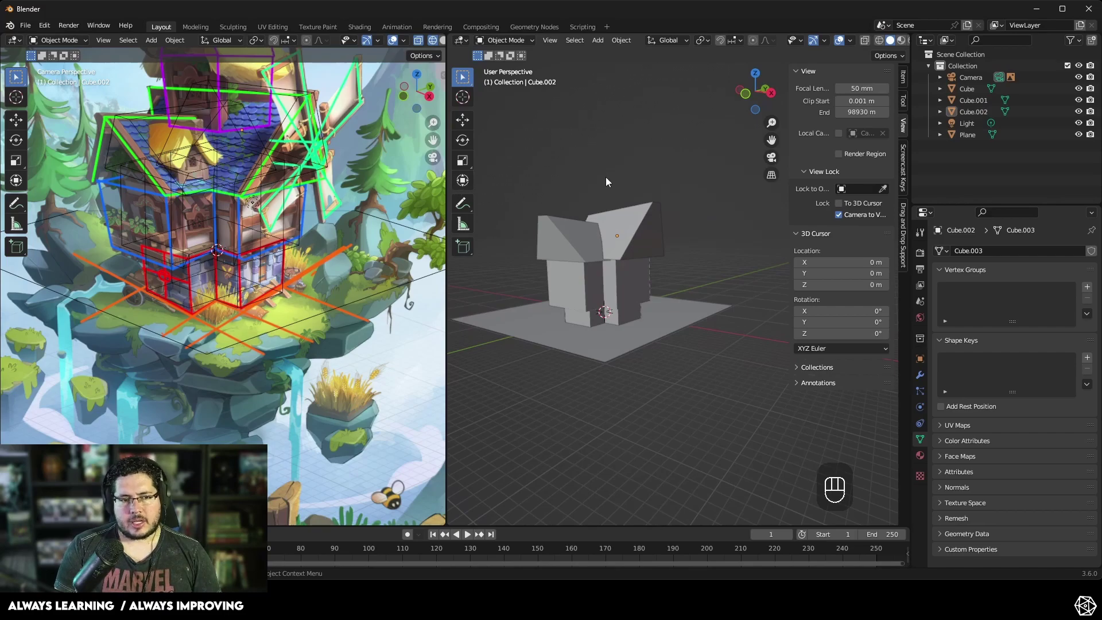
Step: Add a cube and move it up onto the roofs as the base of the tower
{"action": "scroll", "coordinate": [609, 187], "scroll_direction": "up", "scroll_amount": 4}
{"action": "key", "text": "shift+a"}
{"action": "mouse_move", "coordinate": [601, 297]}
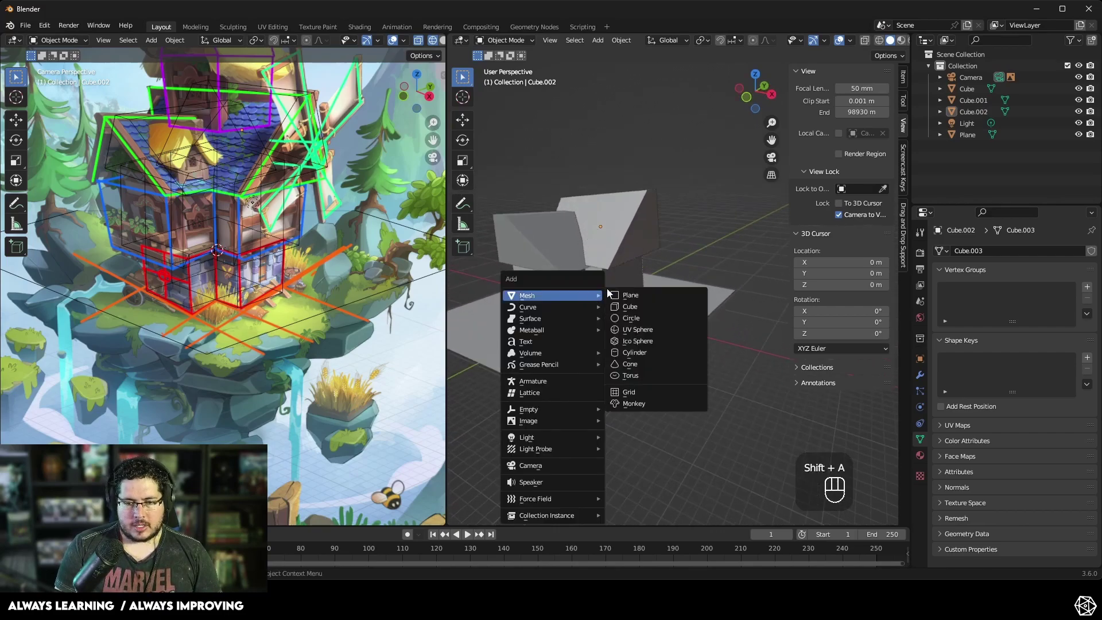
{"action": "left_click", "coordinate": [634, 306]}
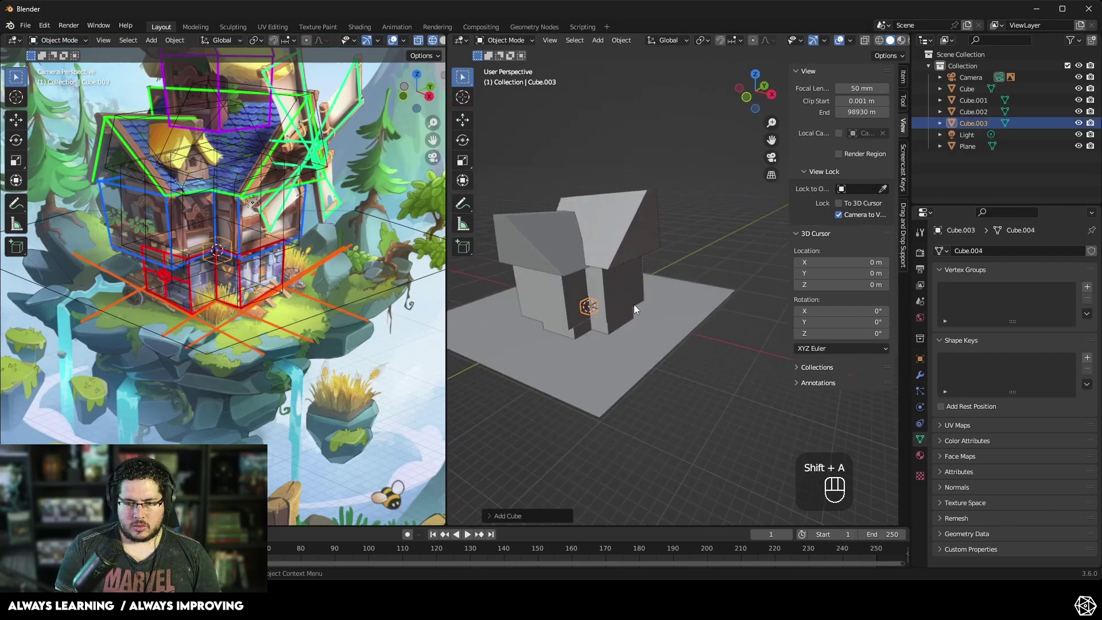
{"action": "key", "text": "g"}
{"action": "left_click", "coordinate": [594, 167]}
{"action": "middle_click_drag", "start_coordinate": [595, 167], "coordinate": [636, 209]}
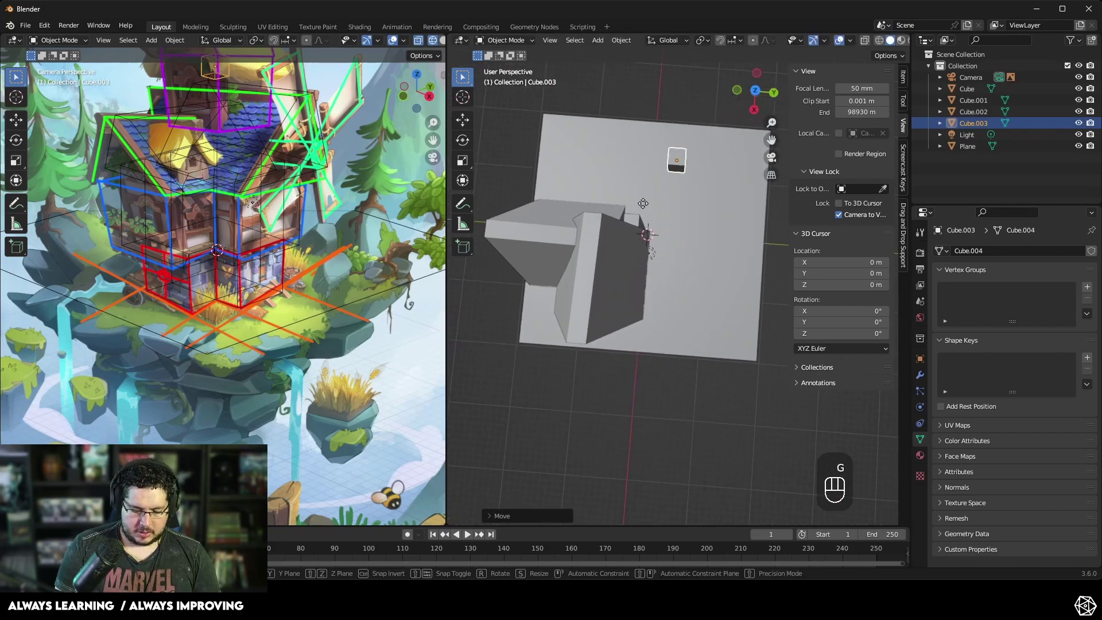
{"action": "key", "text": "g"}
{"action": "left_click", "coordinate": [543, 273]}
{"action": "middle_click_drag", "start_coordinate": [559, 270], "coordinate": [638, 264]}
{"action": "middle_click_drag", "start_coordinate": [565, 212], "coordinate": [636, 219]}
Step: Scale the tower cube up about 2.7 times and align it with the purple guide box on the roof
{"action": "key", "text": "g"}
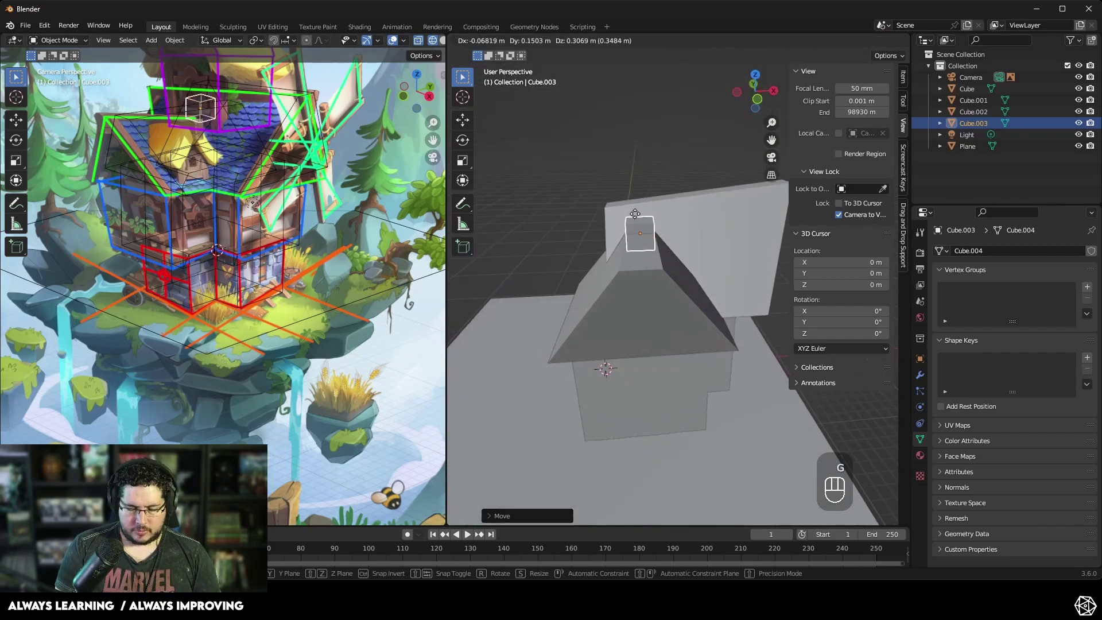
{"action": "key", "text": "s"}
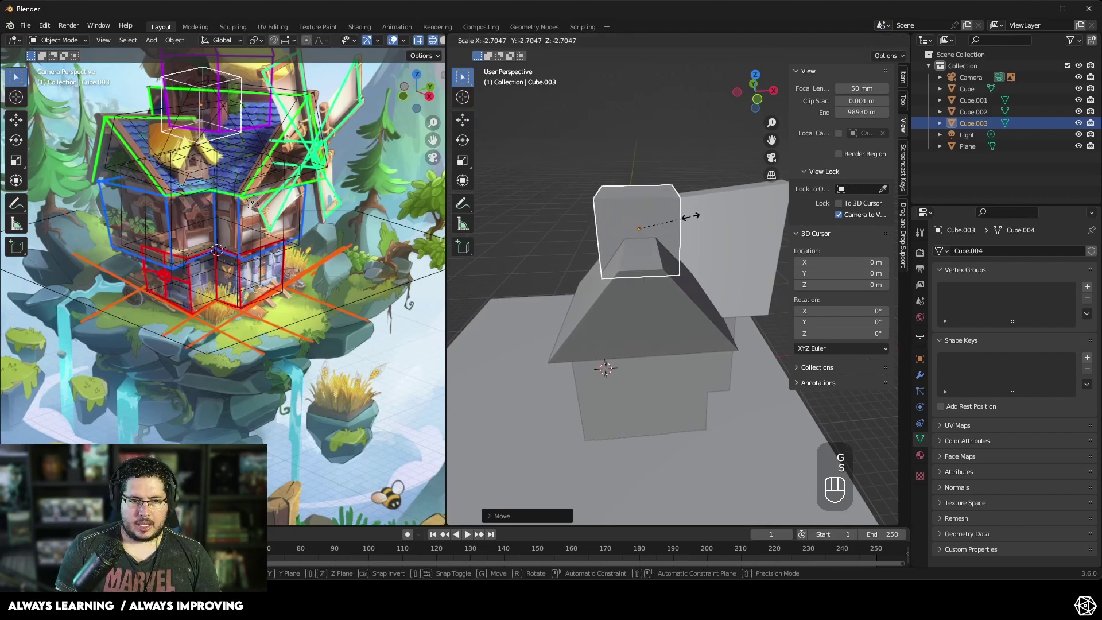
{"action": "left_click", "coordinate": [697, 216]}
{"action": "middle_click_drag", "start_coordinate": [697, 217], "coordinate": [593, 235]}
{"action": "key", "text": "g"}
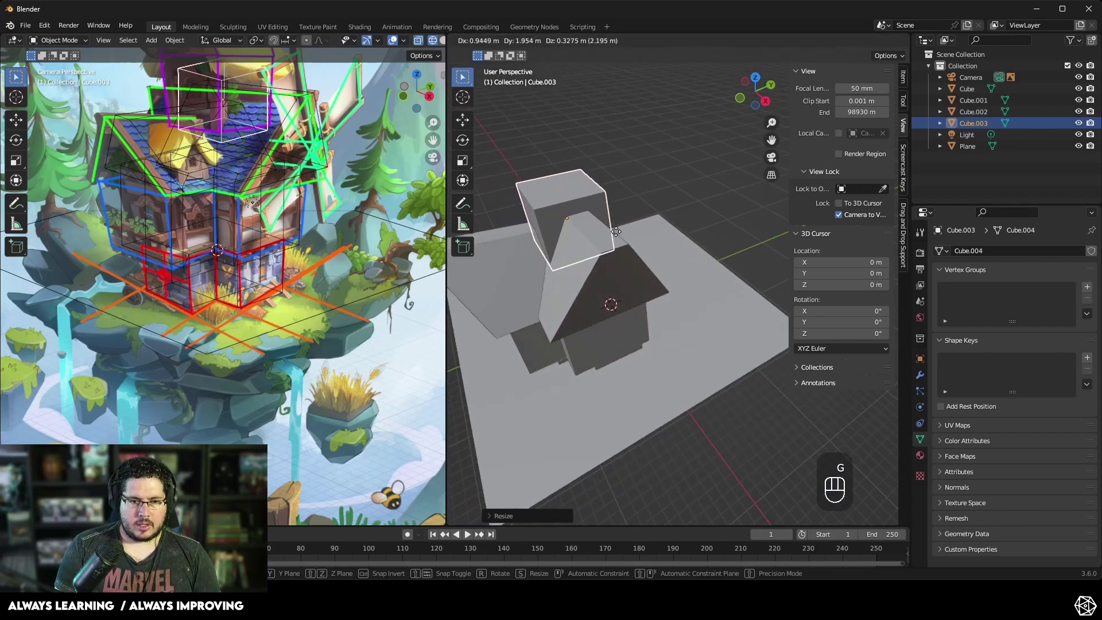
{"action": "left_click", "coordinate": [615, 219]}
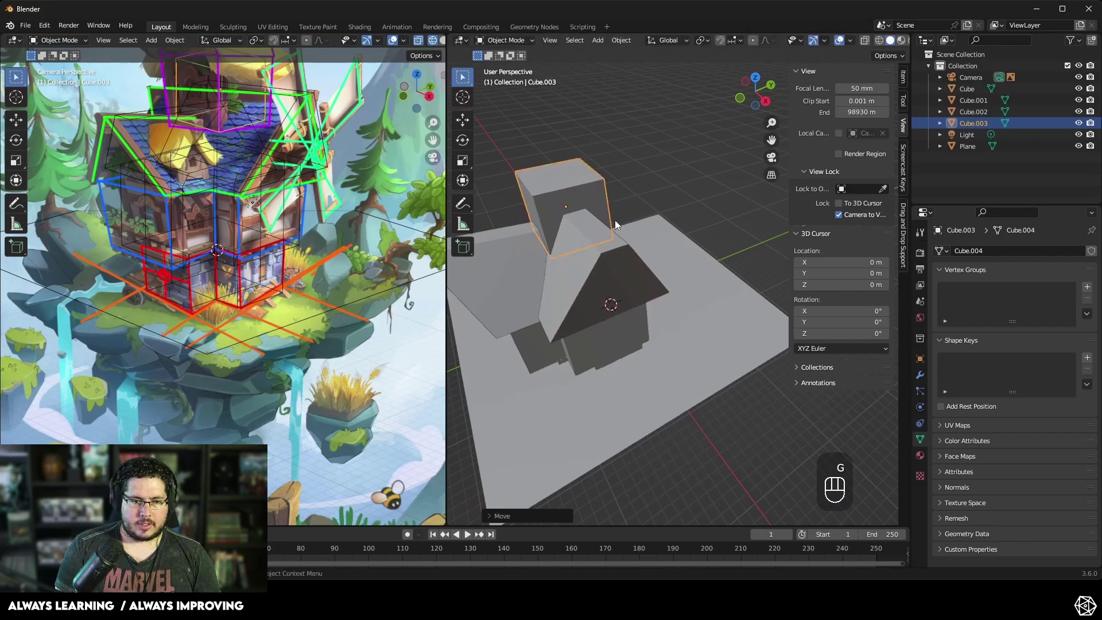
Step: Enlarge the tower cube by a factor of about 1.15 to fit the purple guide lines
{"action": "mouse_move", "coordinate": [649, 196]}
{"action": "middle_mouse_down"}
{"action": "mouse_move", "coordinate": [688, 149]}
{"action": "mouse_move", "coordinate": [660, 198]}
{"action": "middle_mouse_up"}
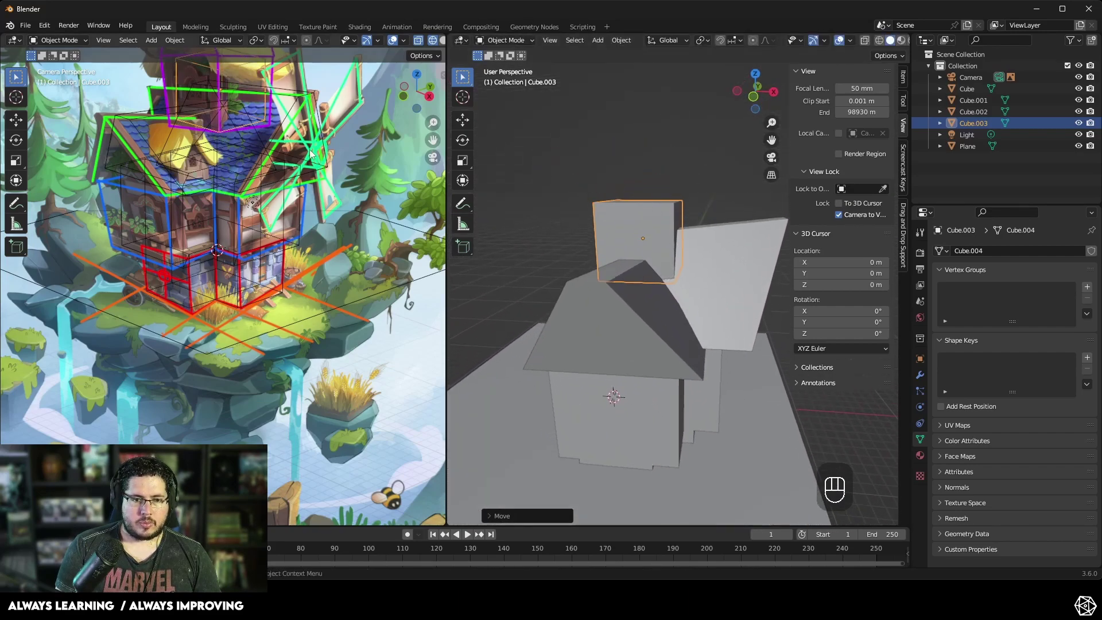
{"action": "scroll", "coordinate": [310, 166], "scroll_direction": "down", "scroll_amount": 2}
{"action": "middle_click_drag", "start_coordinate": [583, 157], "coordinate": [514, 212]}
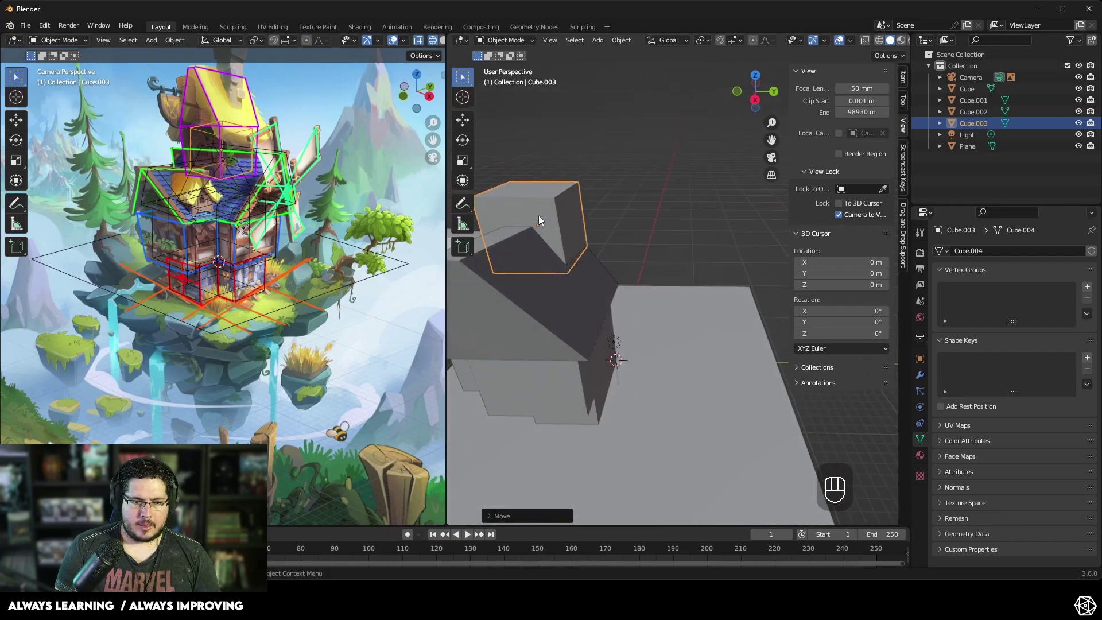
{"action": "key", "text": "f"}
{"action": "key", "text": "g"}
{"action": "key", "text": "s"}
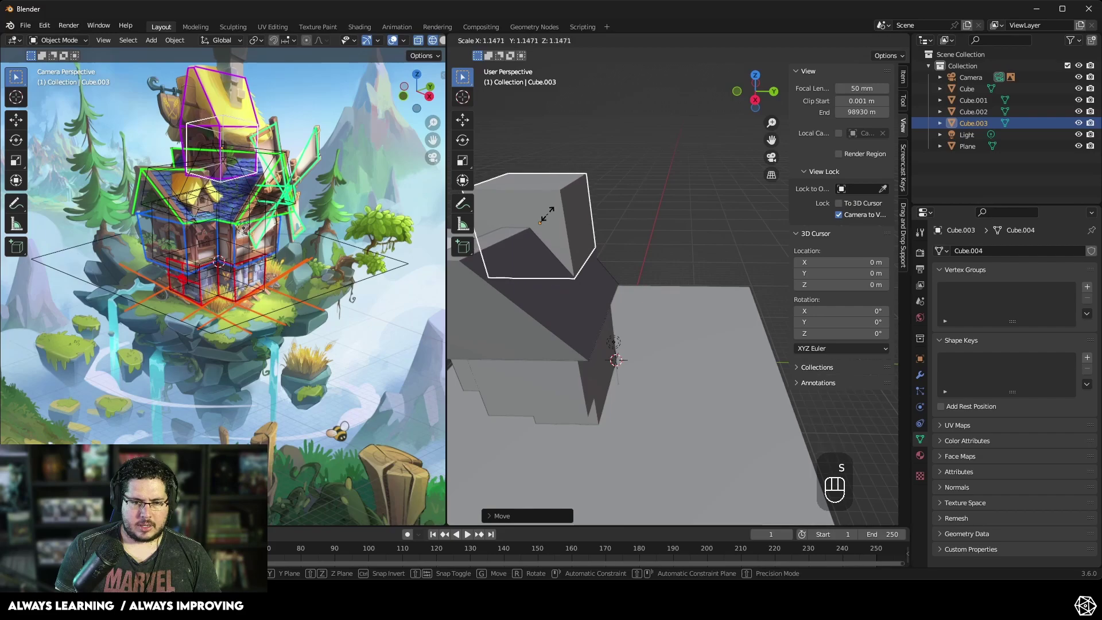
{"action": "left_click", "coordinate": [547, 215]}
{"action": "middle_click_drag", "start_coordinate": [584, 216], "coordinate": [594, 216]}
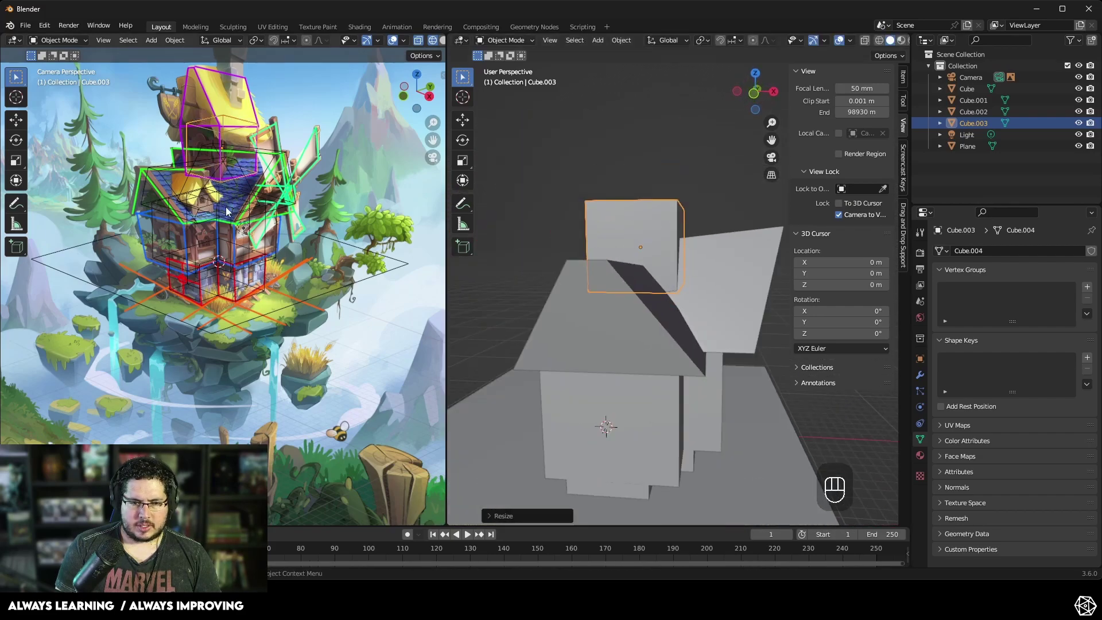
{"action": "middle_click_drag", "start_coordinate": [543, 143], "coordinate": [590, 174]}
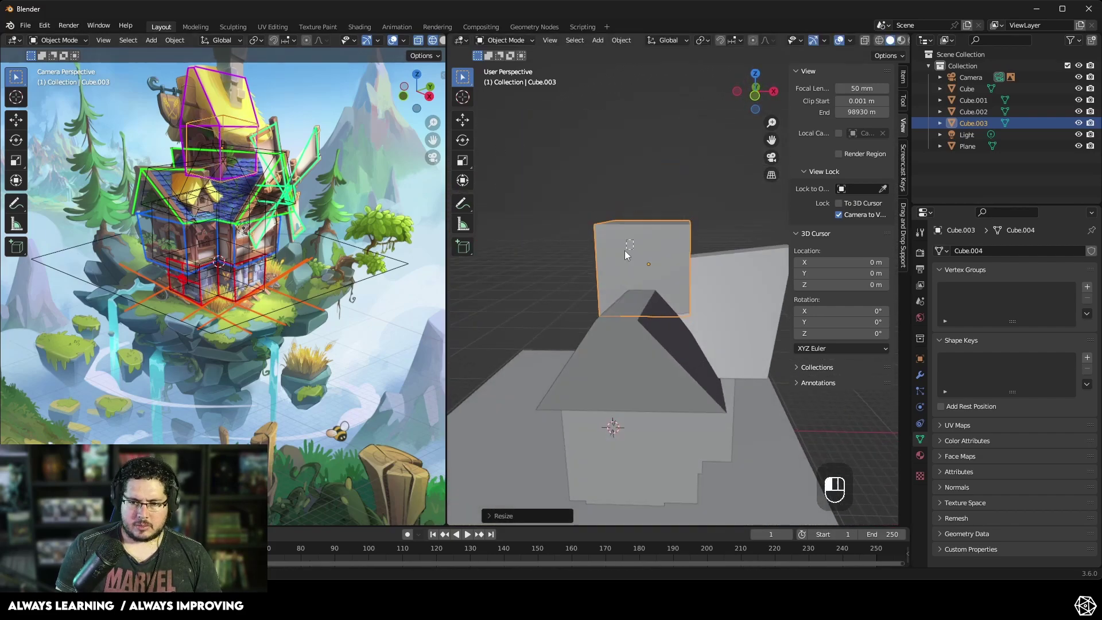
Step: Extrude the tower cube's top face upward to the peak of the purple guide lines
{"action": "key", "text": "Tab"}
{"action": "middle_click_drag", "start_coordinate": [628, 247], "coordinate": [601, 274]}
{"action": "key", "text": "3"}
{"action": "left_click", "coordinate": [601, 274]}
{"action": "middle_click_drag", "start_coordinate": [608, 227], "coordinate": [618, 160]}
{"action": "key", "text": "e"}
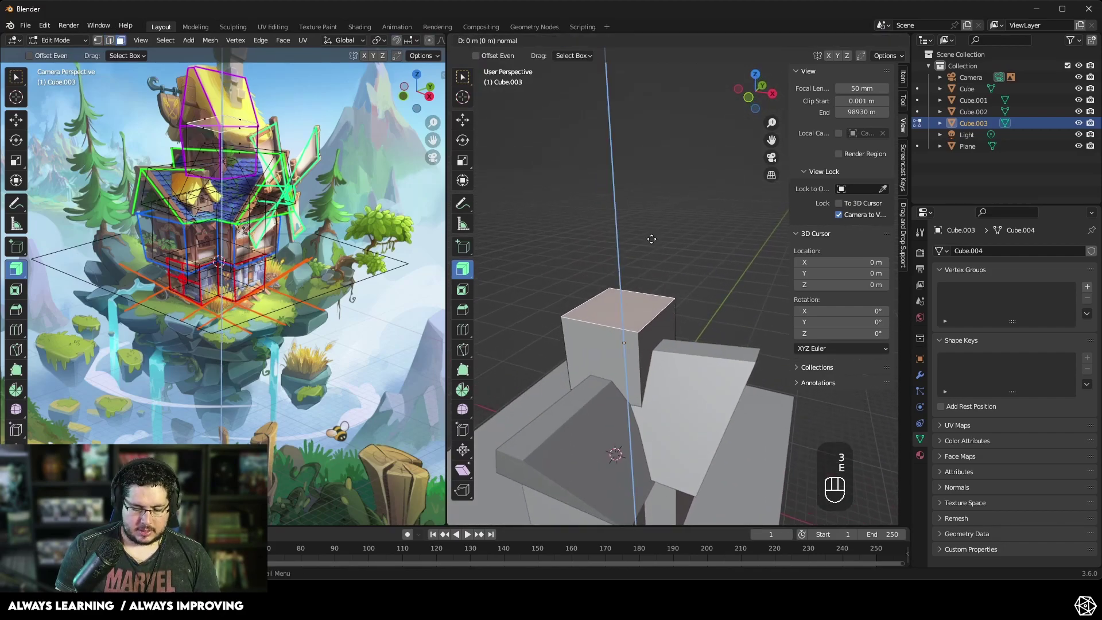
{"action": "left_click", "coordinate": [648, 148]}
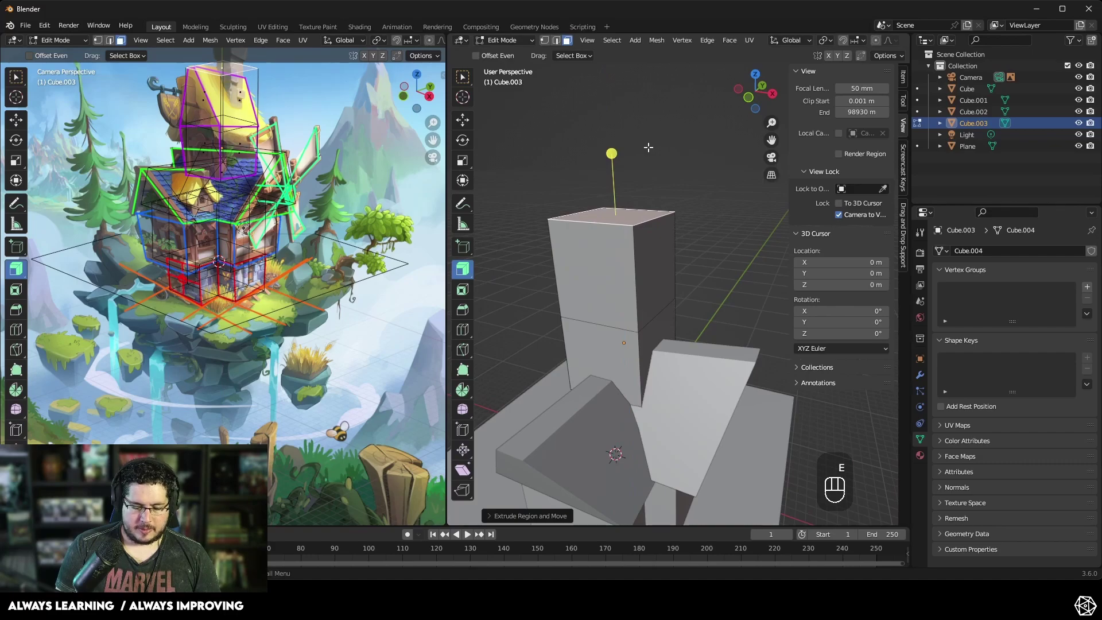
Step: Narrow the tower's top face to about 0.15 along X to form a gabled roof, and leave Edit Mode
{"action": "key", "text": "s"}
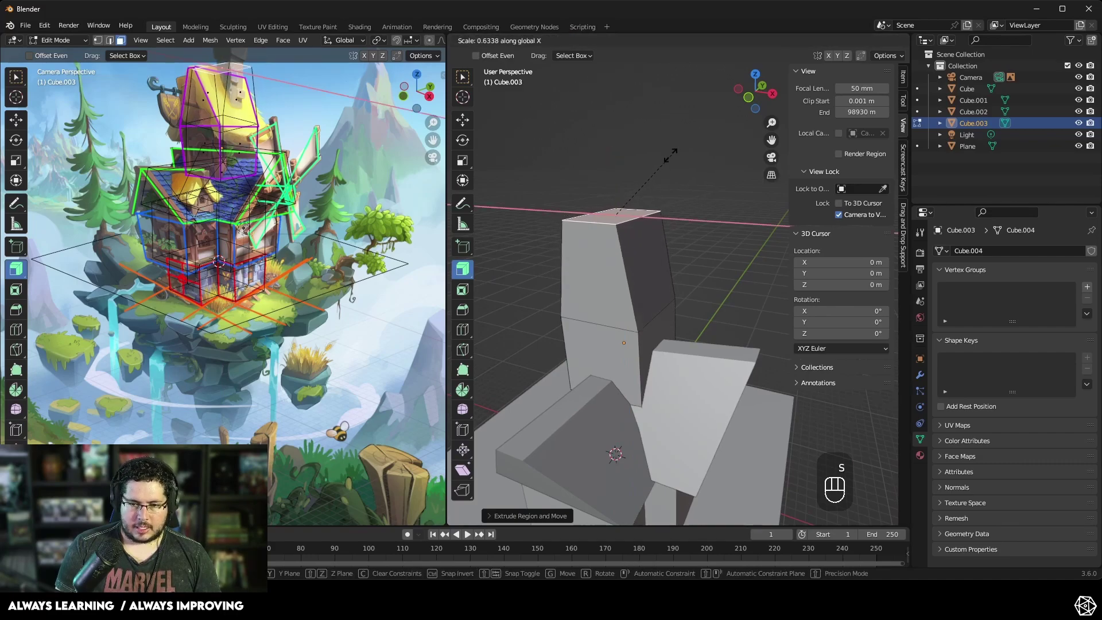
{"action": "key", "text": "x"}
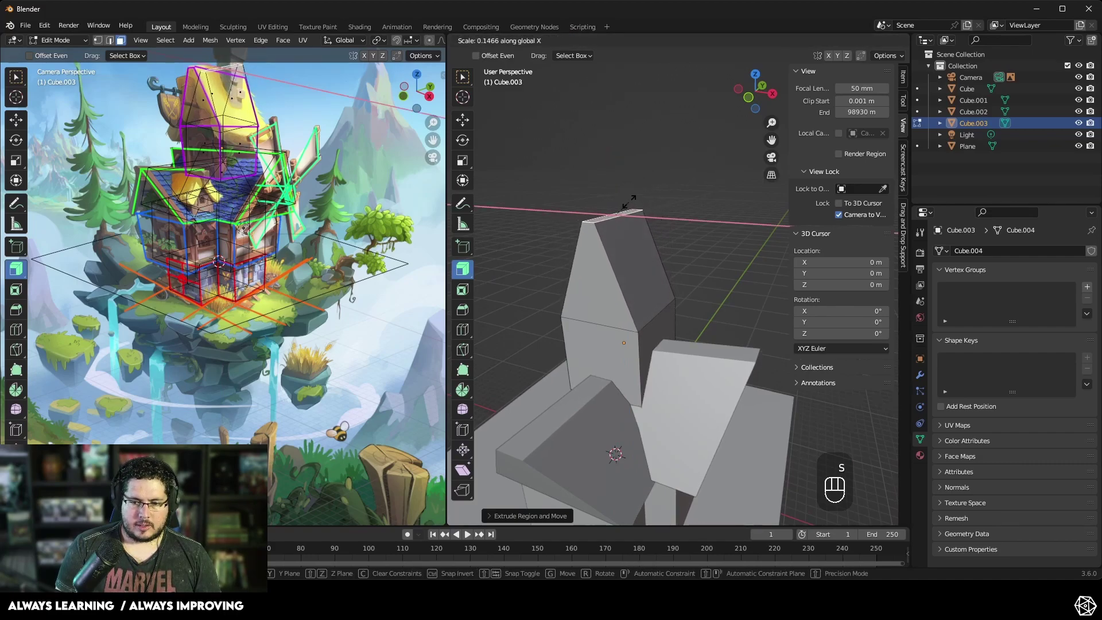
{"action": "left_click", "coordinate": [628, 202]}
{"action": "key", "text": "Tab"}
Step: Select the tower block and examine its shape on the house from the front
{"action": "scroll", "coordinate": [658, 211], "scroll_direction": "down", "scroll_amount": 5}
{"action": "middle_click_drag", "start_coordinate": [665, 223], "coordinate": [599, 205]}
{"action": "scroll", "coordinate": [611, 215], "scroll_direction": "up", "scroll_amount": 5}
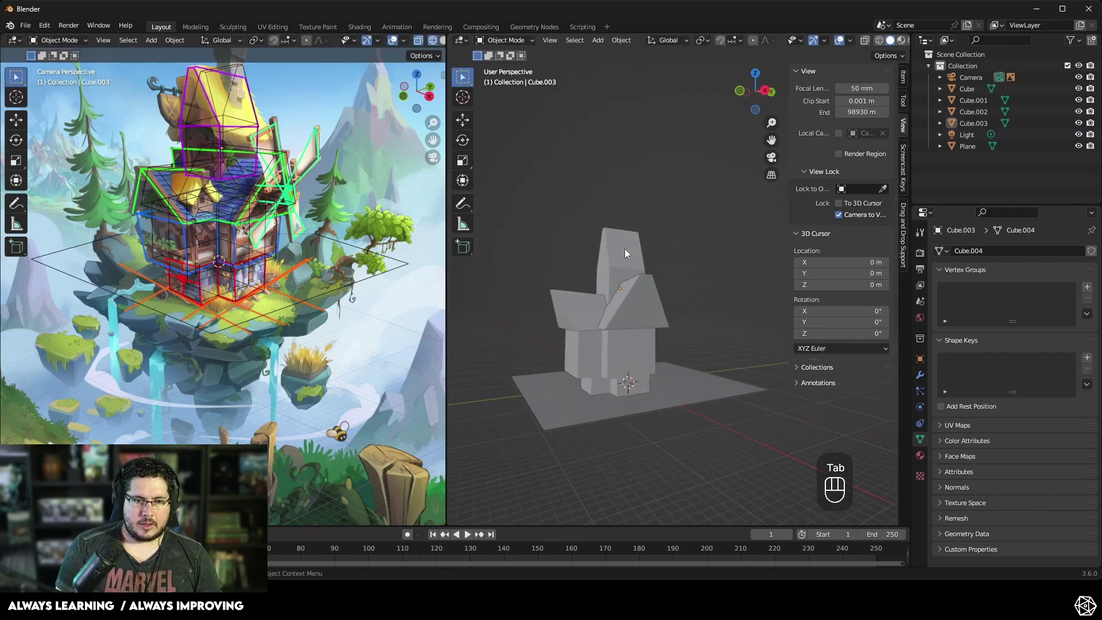
{"action": "left_click", "coordinate": [597, 251]}
{"action": "middle_click_drag", "start_coordinate": [597, 251], "coordinate": [718, 258]}
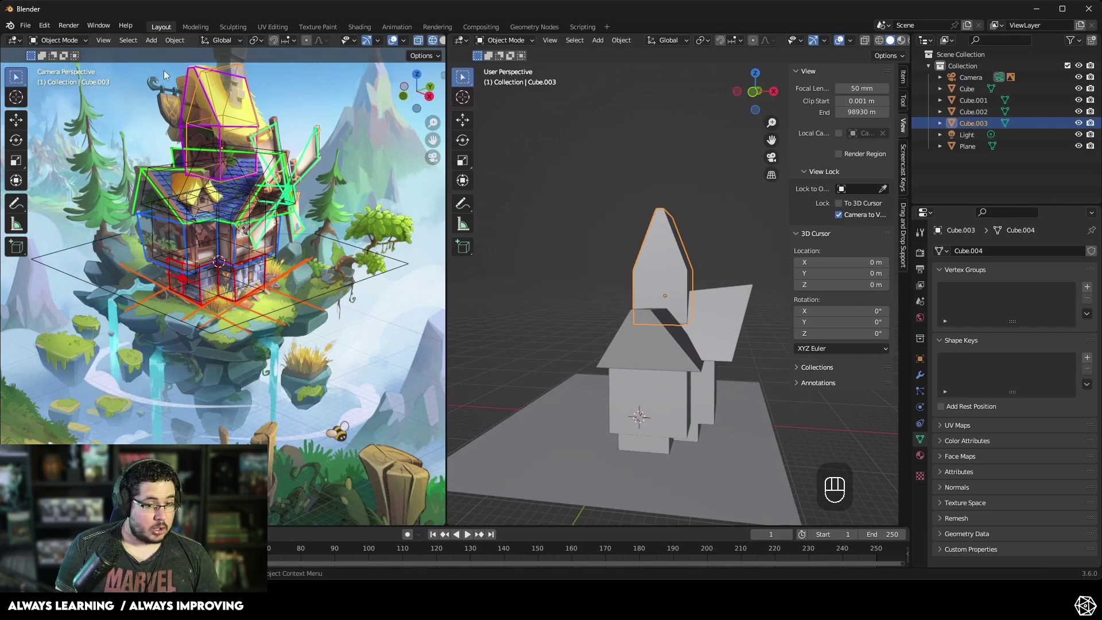
Step: Rescale the tower block along Z and shift it vertically to fit the purple guide lines
{"action": "key", "text": "s"}
{"action": "key", "text": "z"}
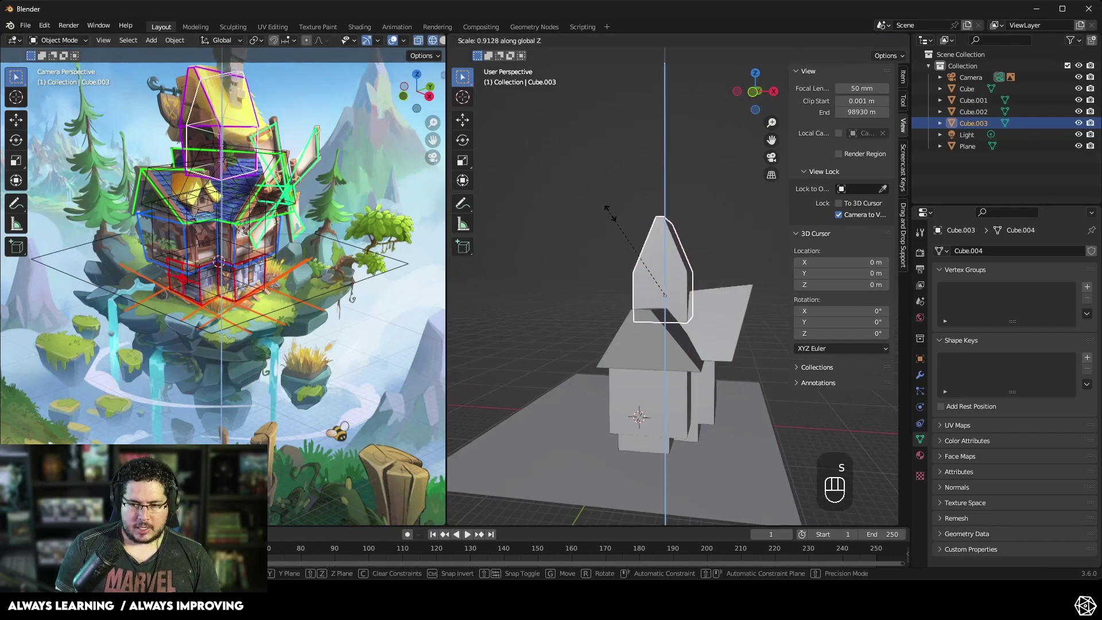
{"action": "left_click", "coordinate": [648, 215]}
{"action": "middle_click_drag", "start_coordinate": [648, 217], "coordinate": [634, 225]}
{"action": "key", "text": "g"}
{"action": "key", "text": "z"}
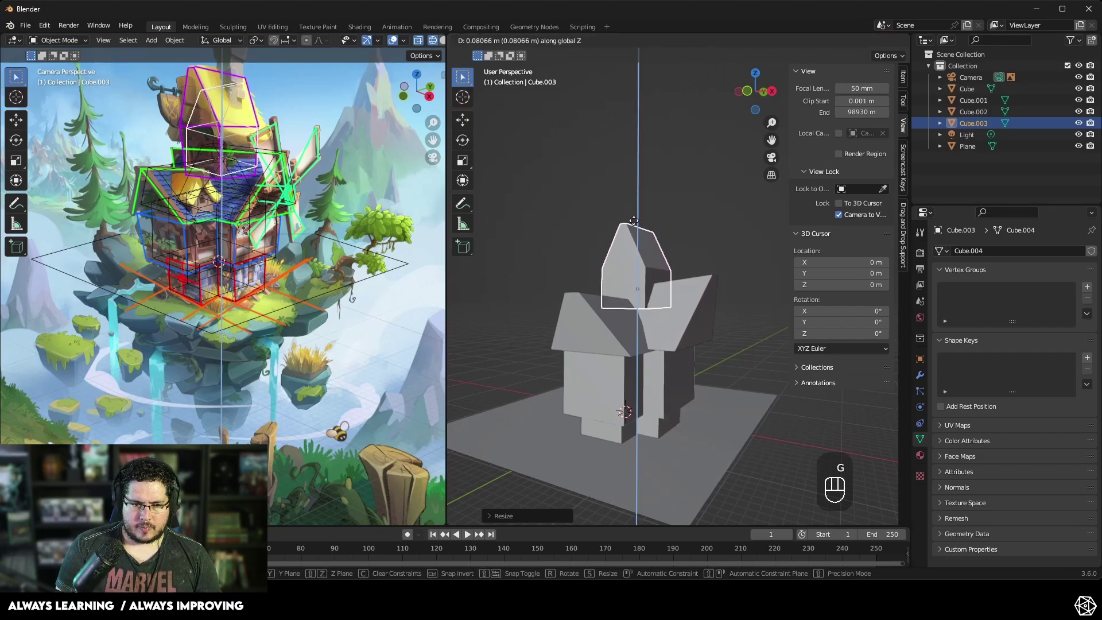
{"action": "left_click", "coordinate": [635, 225]}
Step: Enable Camera to View in the camera viewport and slightly adjust the camera to align the blocks with the concept art
{"action": "key", "text": "KP_0"}
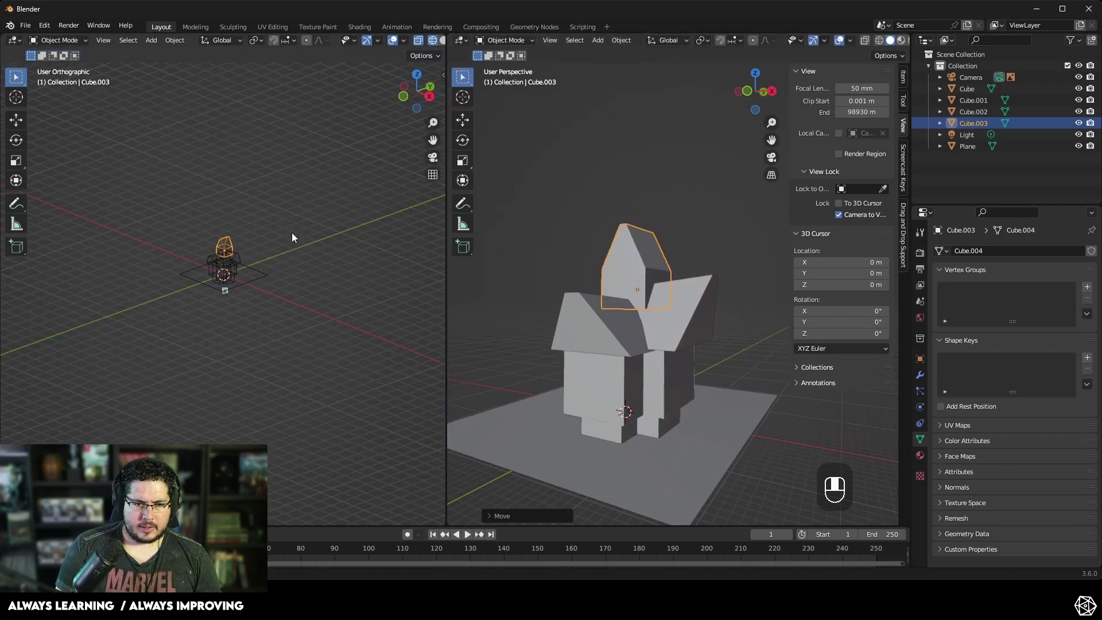
{"action": "key", "text": "KP_0"}
{"action": "key", "text": "n"}
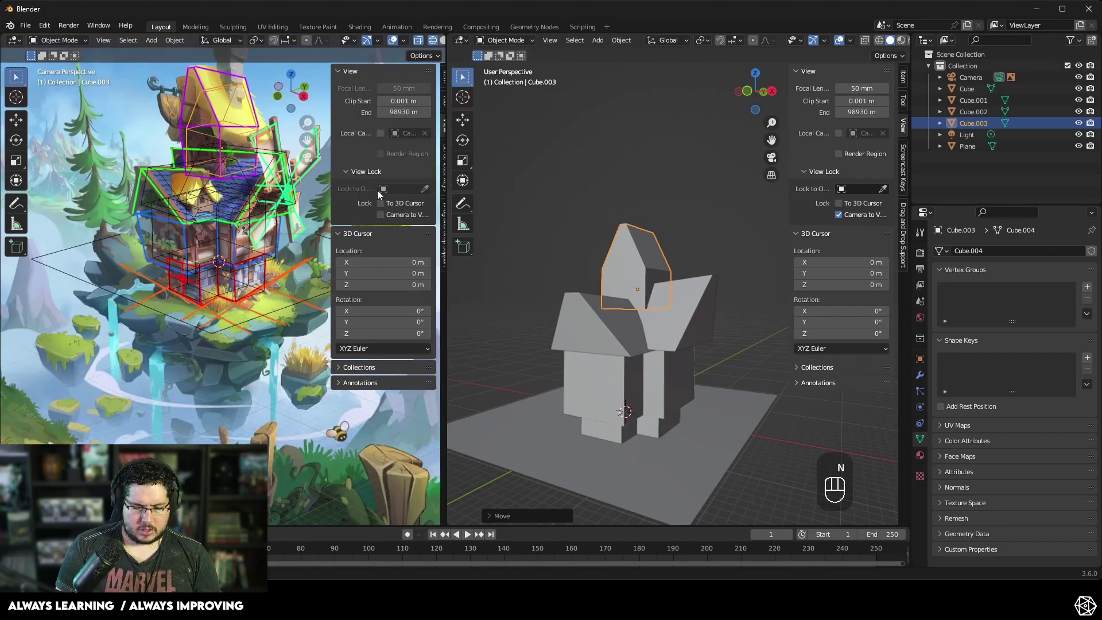
{"action": "middle_click_drag", "start_coordinate": [292, 221], "coordinate": [291, 218]}
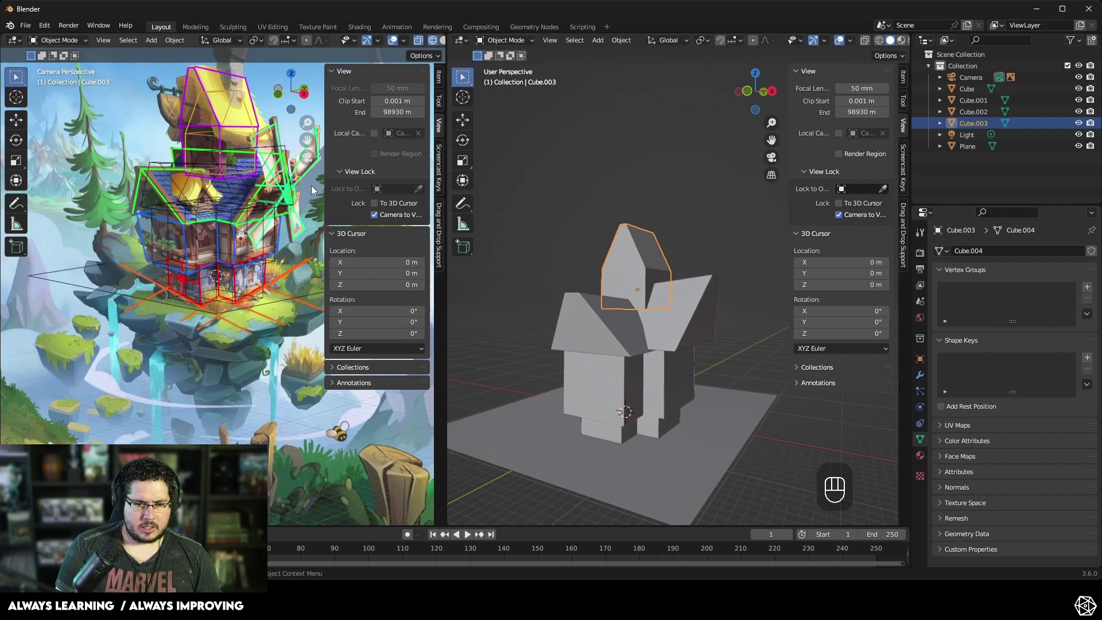
{"action": "left_click_drag", "start_coordinate": [307, 122], "coordinate": [308, 126]}
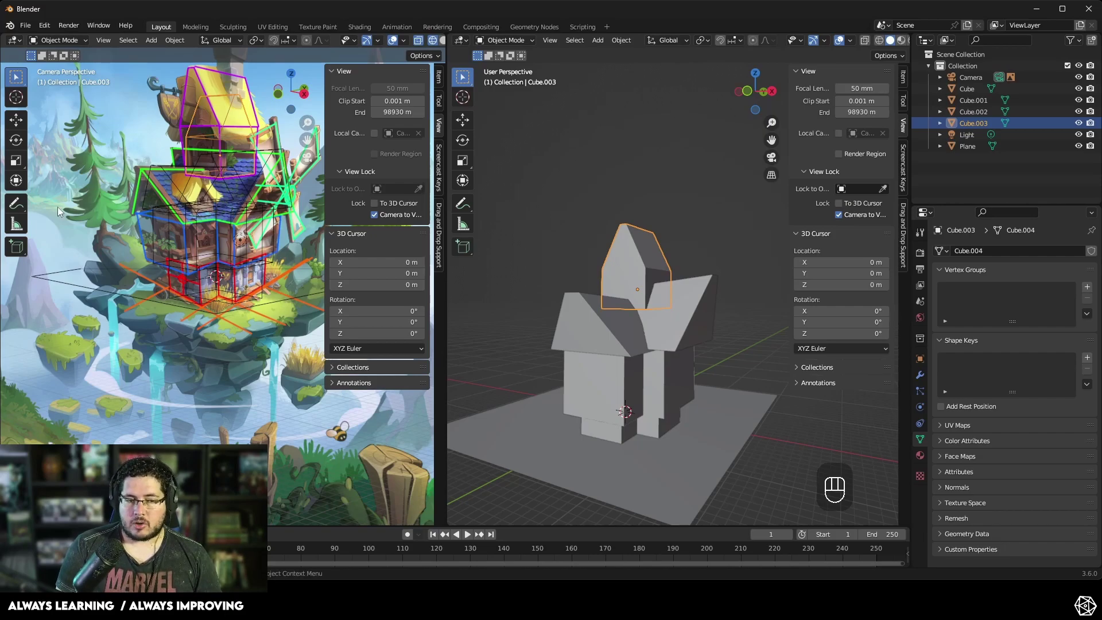
Step: Deselect the tower and add a cube mesh for the chimney
{"action": "left_click", "coordinate": [589, 199]}
{"action": "middle_click_drag", "start_coordinate": [590, 207], "coordinate": [559, 273]}
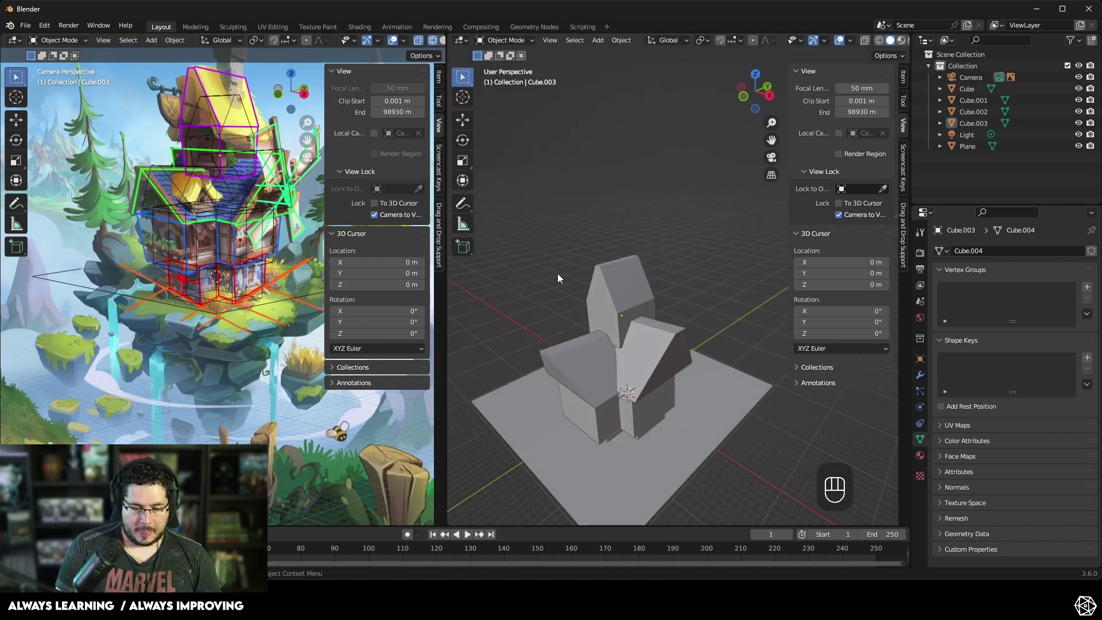
{"action": "key", "text": "shift+a"}
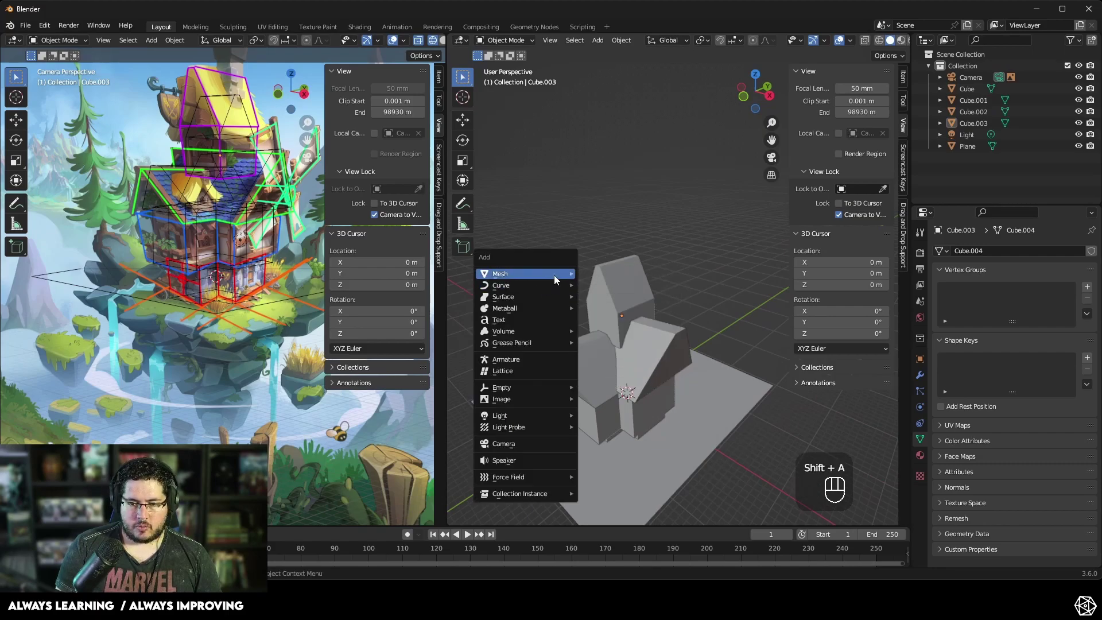
{"action": "mouse_move", "coordinate": [554, 274]}
{"action": "left_click", "coordinate": [597, 285]}
{"action": "middle_click_drag", "start_coordinate": [600, 298], "coordinate": [669, 330]}
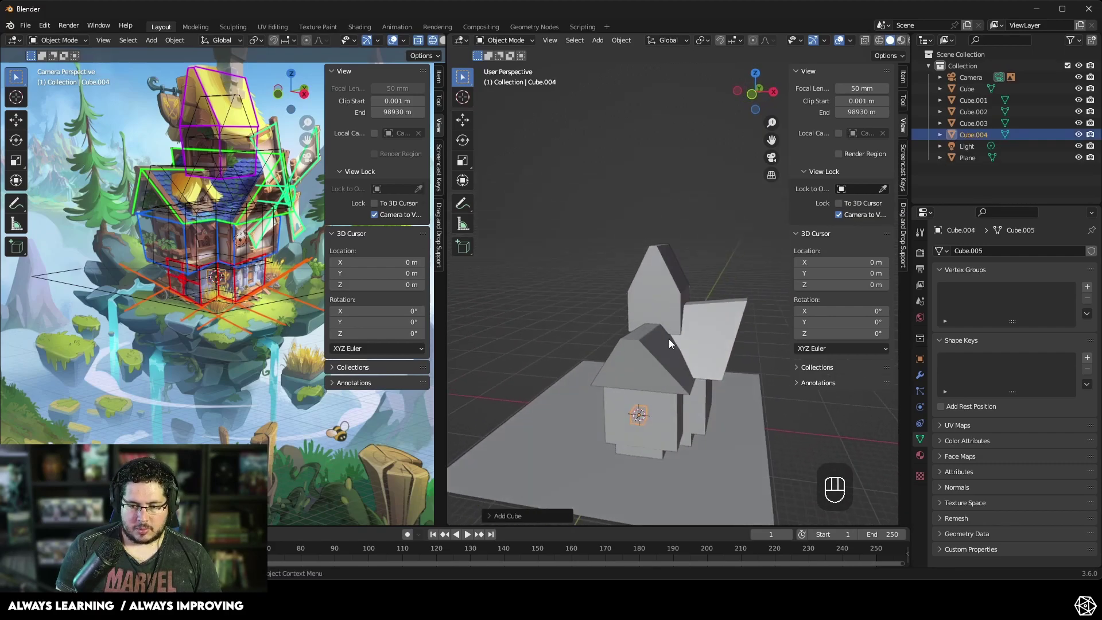
Step: Move the new cube up beside the tower's roof ridge, matching the chimney position in the artwork
{"action": "key", "text": "g"}
{"action": "left_click", "coordinate": [707, 197]}
{"action": "middle_click_drag", "start_coordinate": [708, 197], "coordinate": [690, 235]}
{"action": "key", "text": "g"}
{"action": "left_click", "coordinate": [555, 305]}
{"action": "key", "text": "g"}
{"action": "left_click", "coordinate": [704, 253]}
Step: Stretch the chimney cube along Z into a tall block and raise it above the tower roof
{"action": "key", "text": "s"}
{"action": "key", "text": "z"}
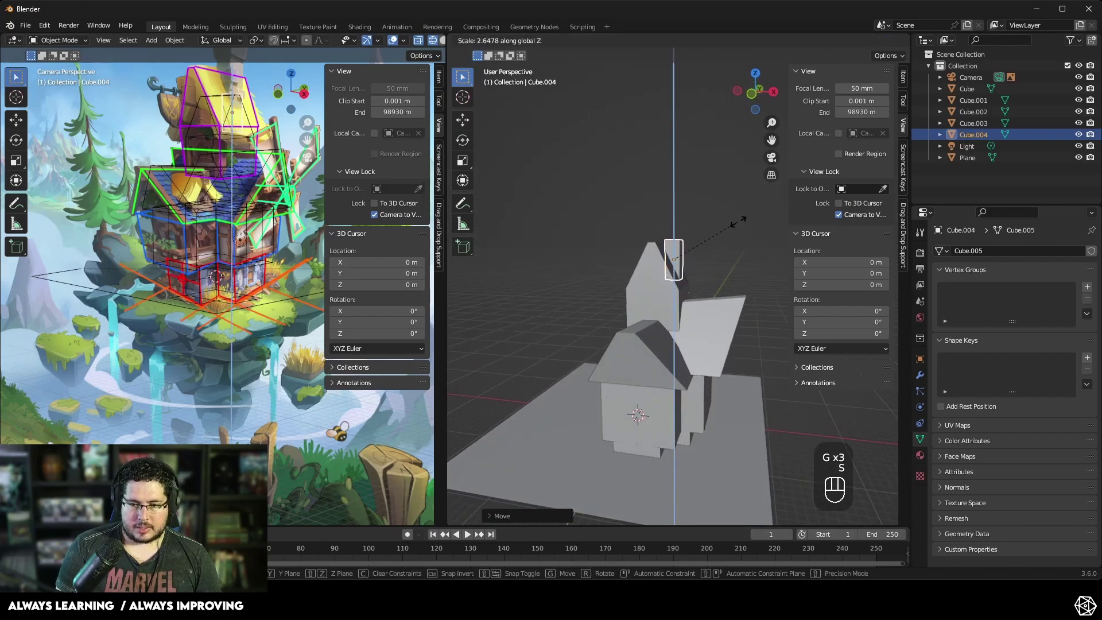
{"action": "left_click", "coordinate": [743, 215]}
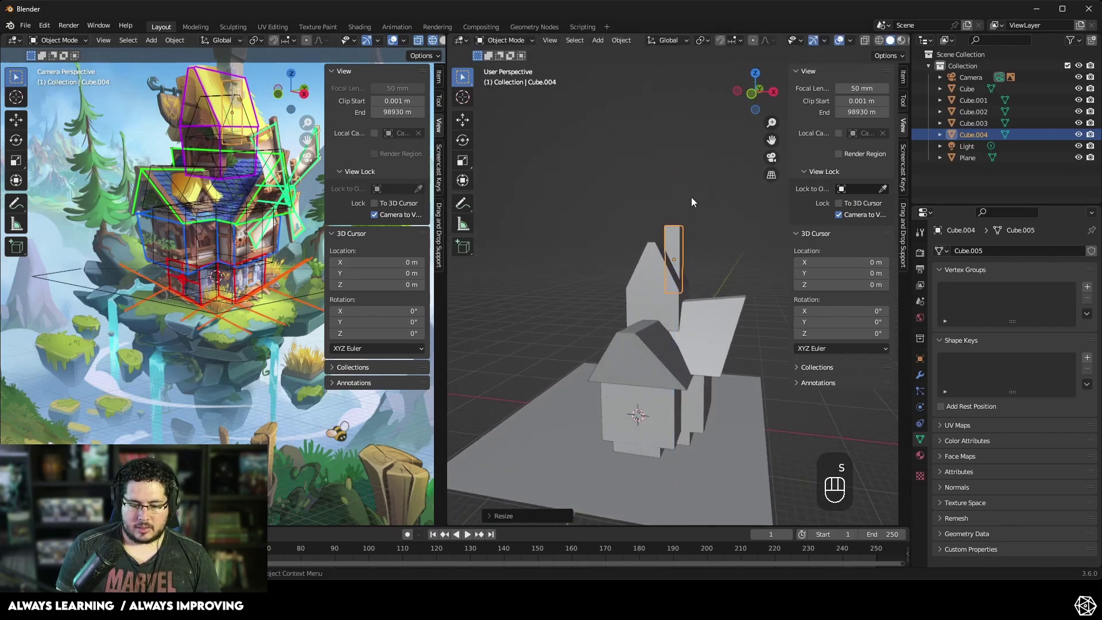
{"action": "key", "text": "g"}
{"action": "key", "text": "z"}
{"action": "left_click", "coordinate": [688, 159]}
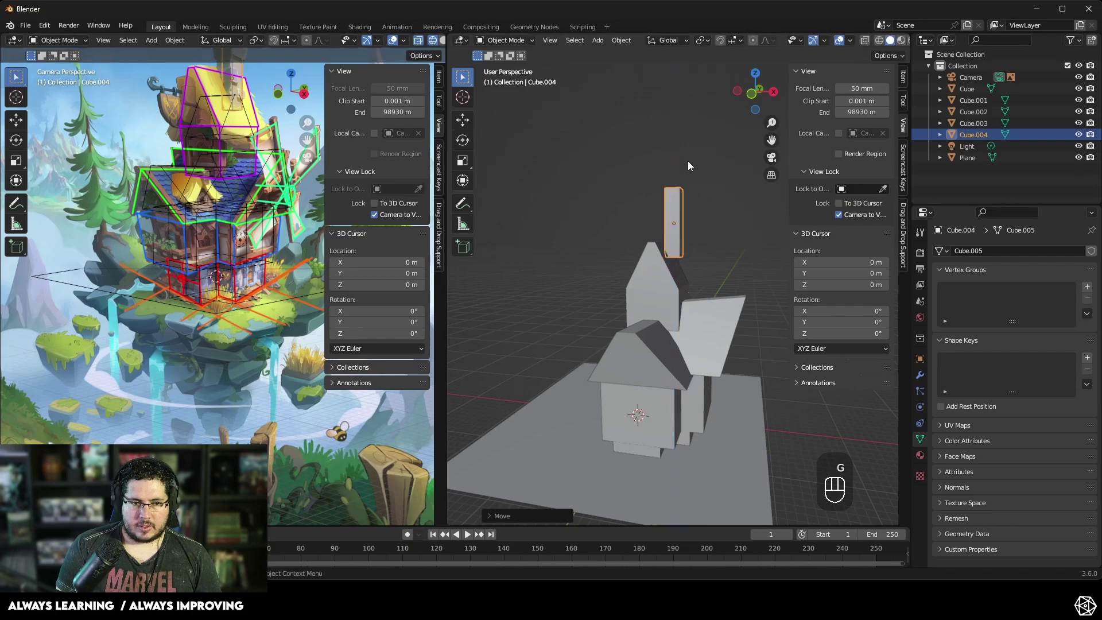
{"action": "left_click", "coordinate": [700, 200]}
{"action": "middle_click_drag", "start_coordinate": [699, 202], "coordinate": [626, 220]}
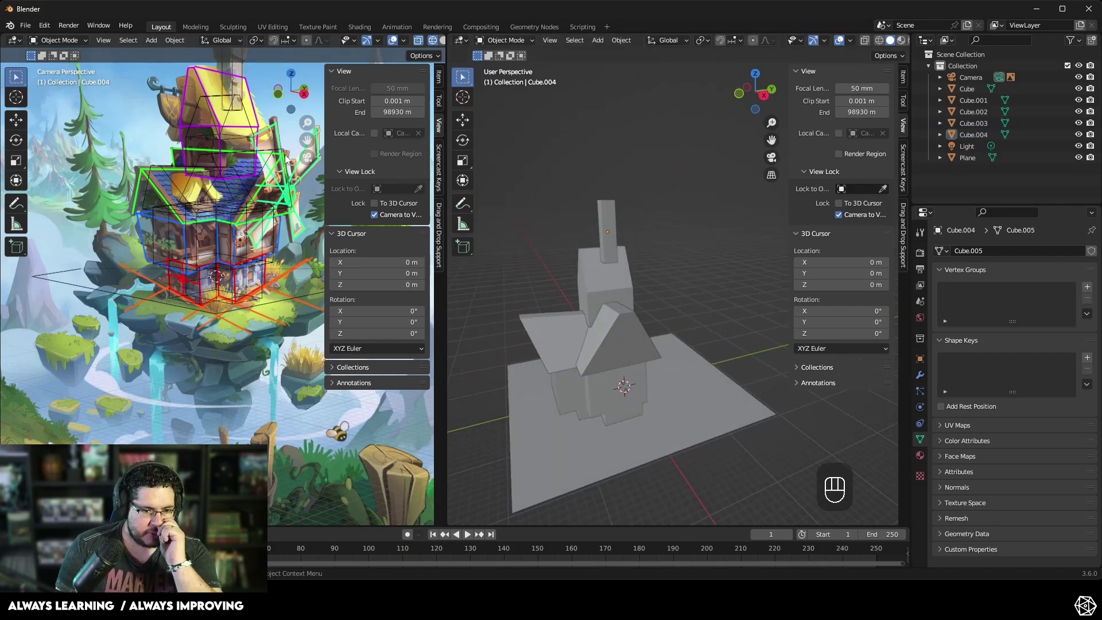
Step: Enlarge the tower block uniformly, then adjust its vertical position and Z scale to fit the purple guide lines
{"action": "left_click", "coordinate": [588, 257]}
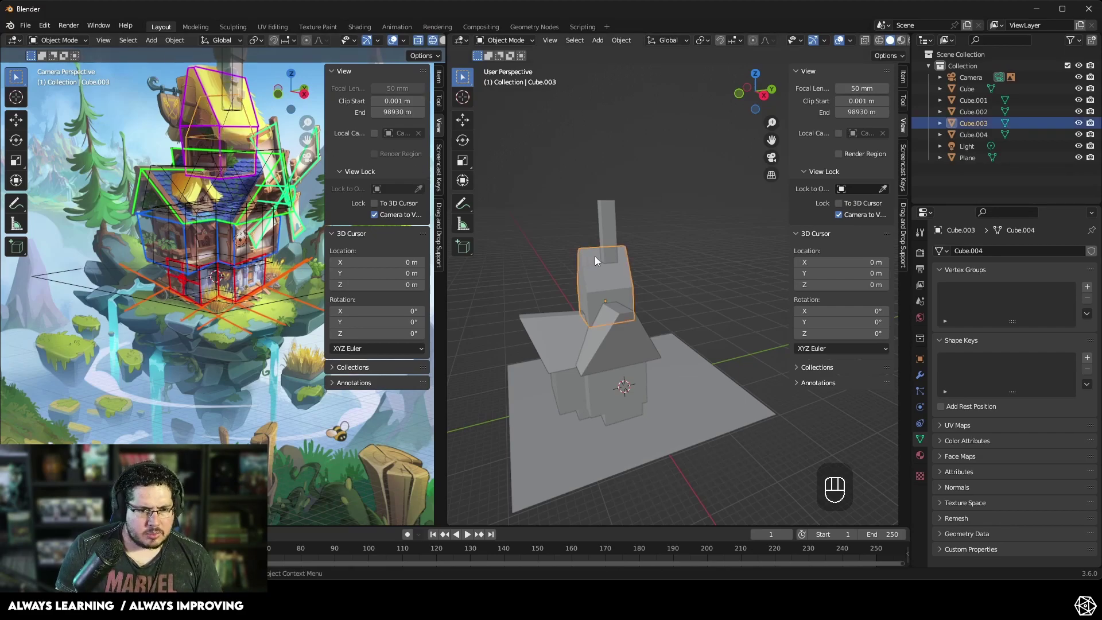
{"action": "key", "text": "w"}
{"action": "key", "text": "s"}
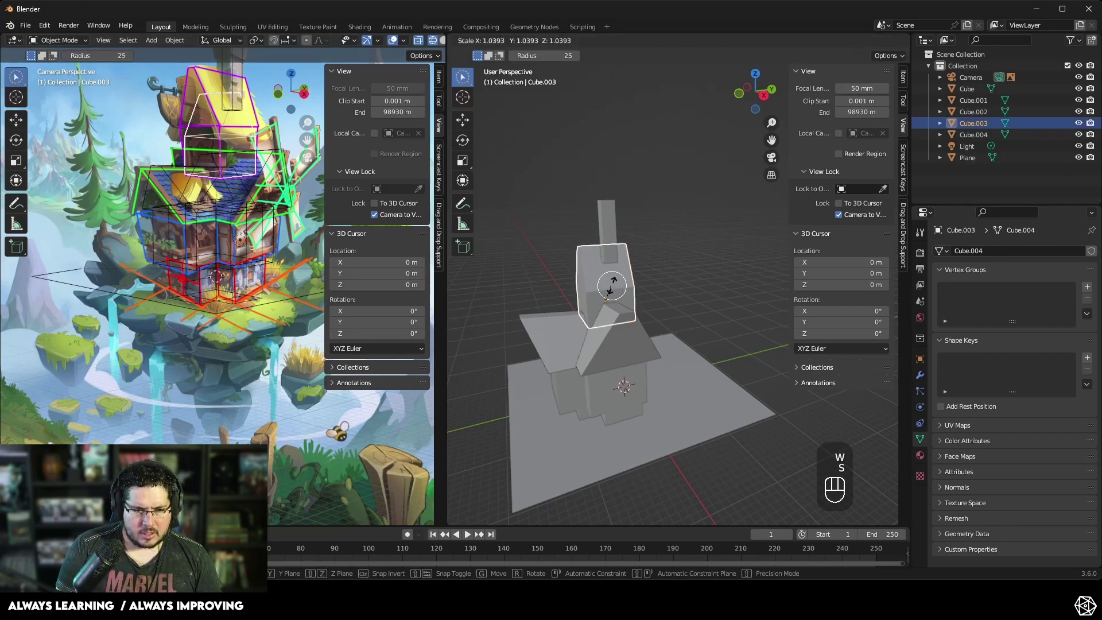
{"action": "left_click", "coordinate": [618, 292]}
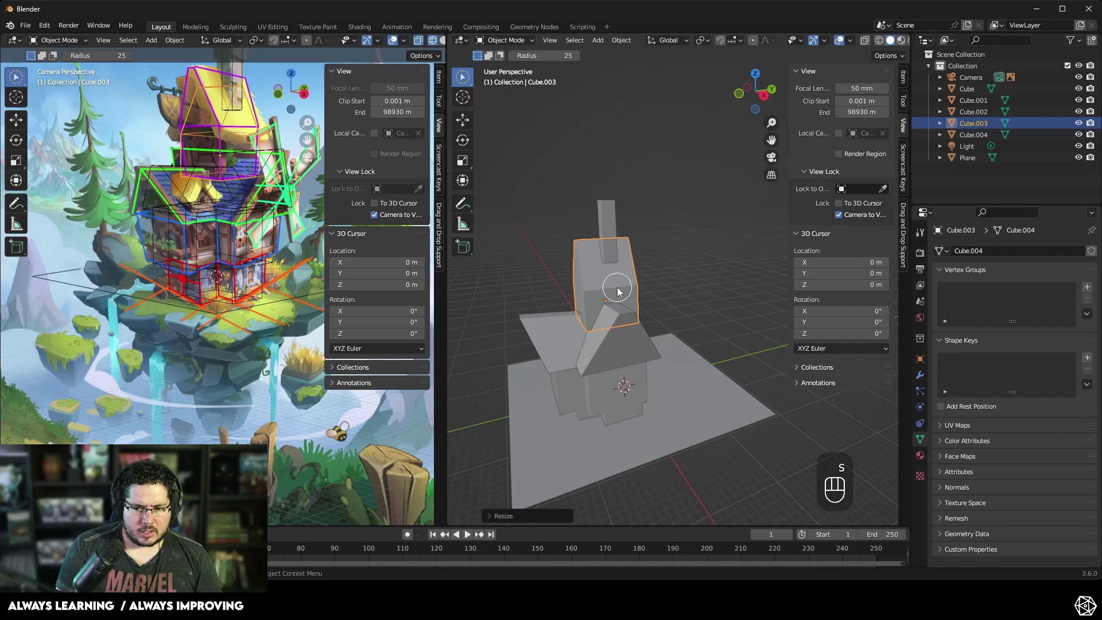
{"action": "key", "text": "g"}
{"action": "key", "text": "z"}
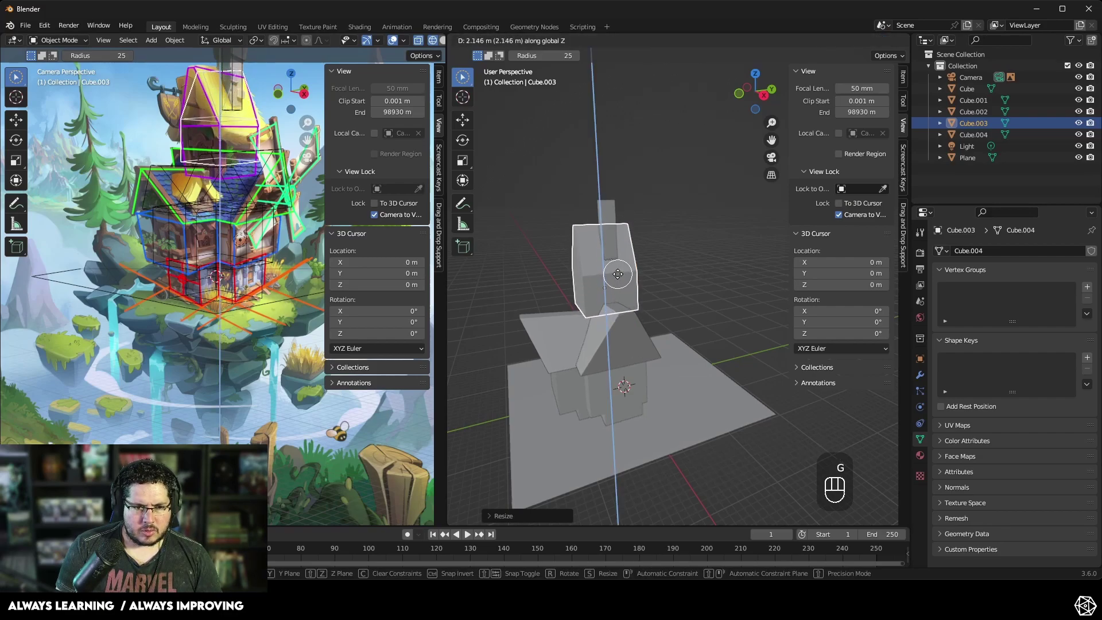
{"action": "left_click", "coordinate": [617, 282]}
{"action": "key", "text": "s"}
{"action": "key", "text": "z"}
{"action": "left_click", "coordinate": [618, 281]}
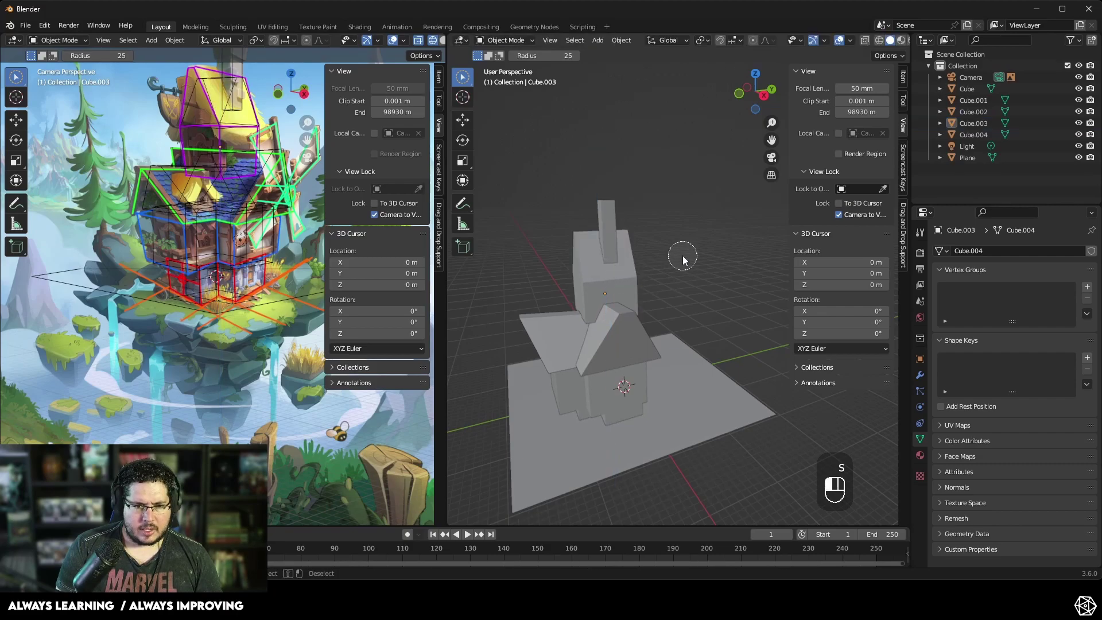
Step: Return to box selection and shift the chimney block slightly on the tower roof
{"action": "middle_click_drag", "start_coordinate": [694, 248], "coordinate": [667, 237]}
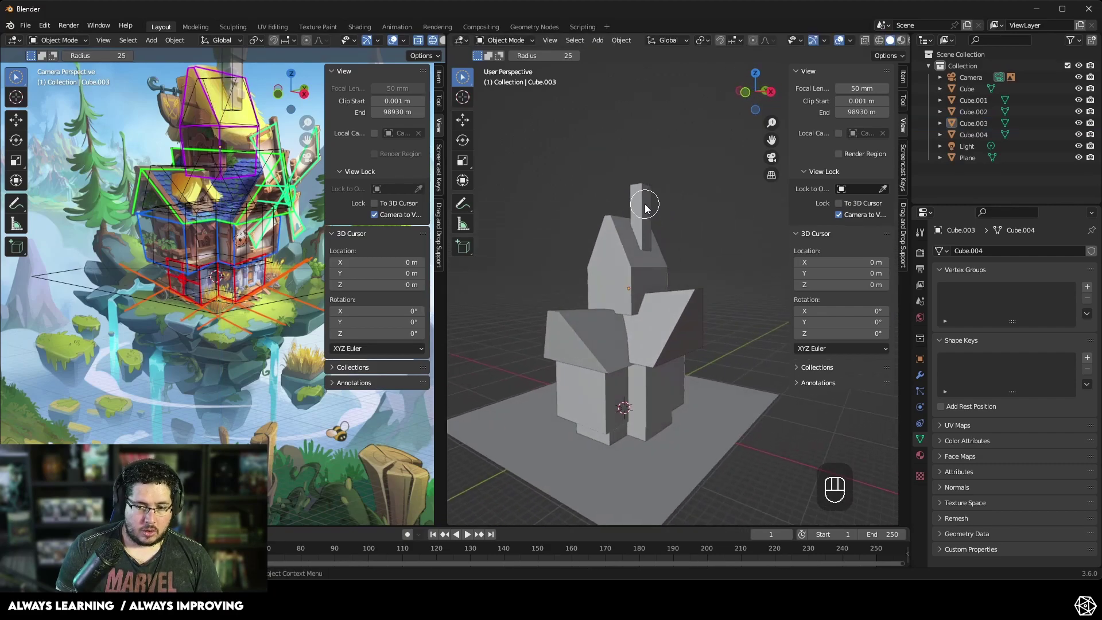
{"action": "key", "text": "q"}
{"action": "key", "text": "w"}
{"action": "key", "text": "q"}
{"action": "left_click", "coordinate": [642, 233]}
{"action": "key", "text": "g"}
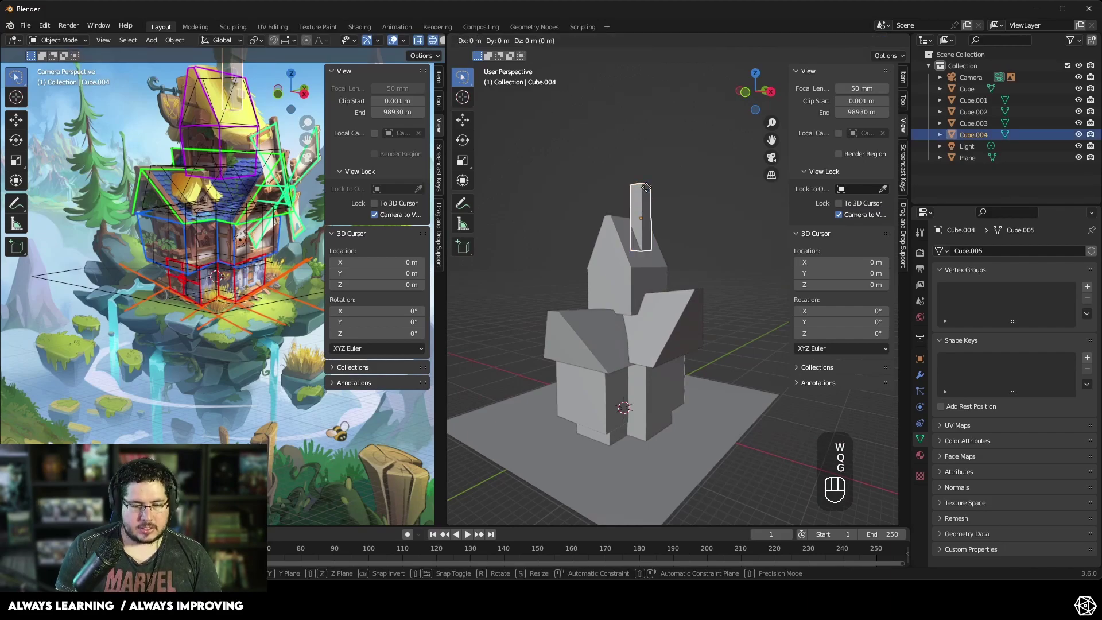
{"action": "left_click", "coordinate": [649, 189]}
Step: Enlarge the chimney block uniformly, shorten it along Z, and deselect it
{"action": "key", "text": "s"}
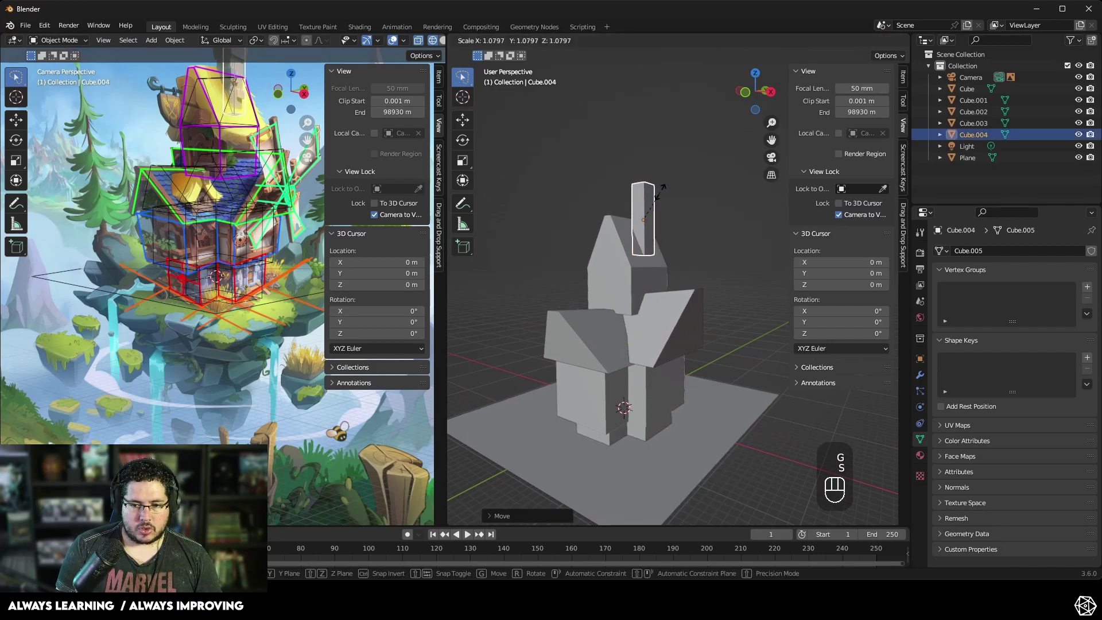
{"action": "left_click", "coordinate": [667, 191]}
{"action": "key", "text": "s"}
{"action": "key", "text": "z"}
{"action": "left_click", "coordinate": [659, 194]}
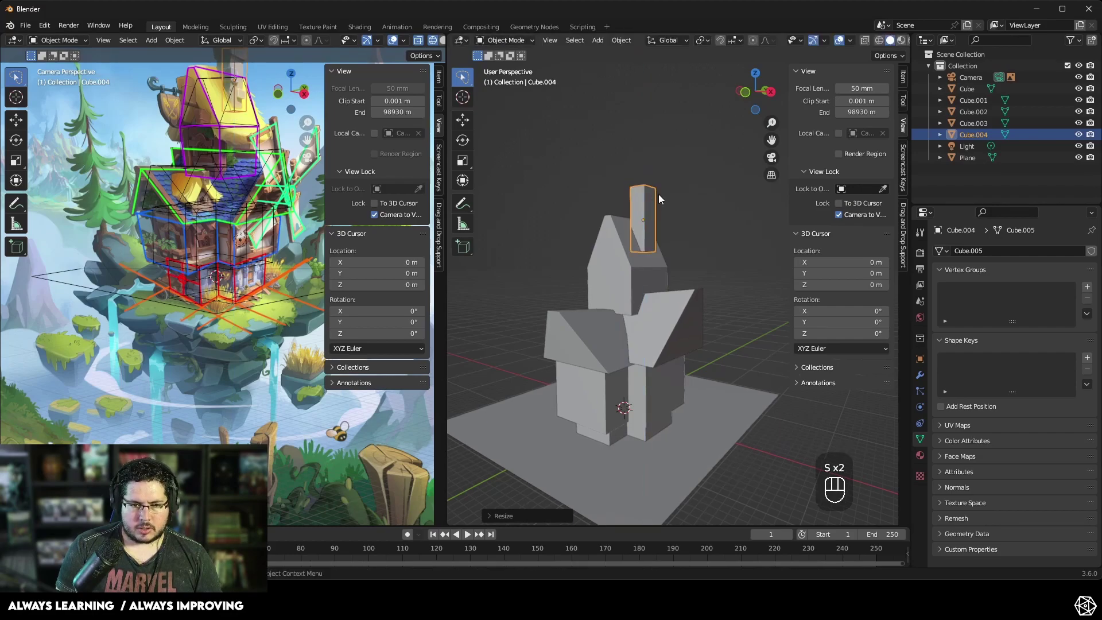
{"action": "left_click", "coordinate": [666, 208]}
Step: Add a cylinder mesh for the windmill's hub
{"action": "middle_click_drag", "start_coordinate": [656, 253], "coordinate": [656, 214]}
{"action": "key", "text": "shift+a"}
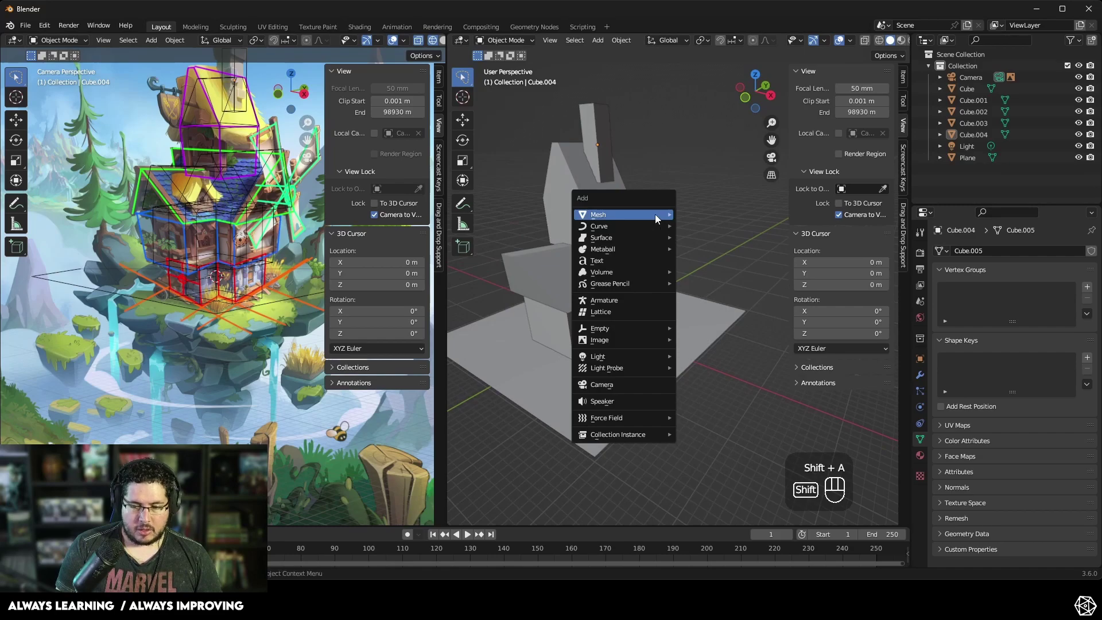
{"action": "mouse_move", "coordinate": [655, 215]}
{"action": "left_click", "coordinate": [706, 272]}
{"action": "middle_click_drag", "start_coordinate": [706, 272], "coordinate": [517, 306]}
Step: Move the cylinder to the outer end of the side roof, at the centre of the windmill blades in the artwork
{"action": "key", "text": "g"}
{"action": "left_click", "coordinate": [816, 165]}
{"action": "key", "text": "g"}
{"action": "left_click", "coordinate": [594, 282]}
{"action": "key", "text": "g"}
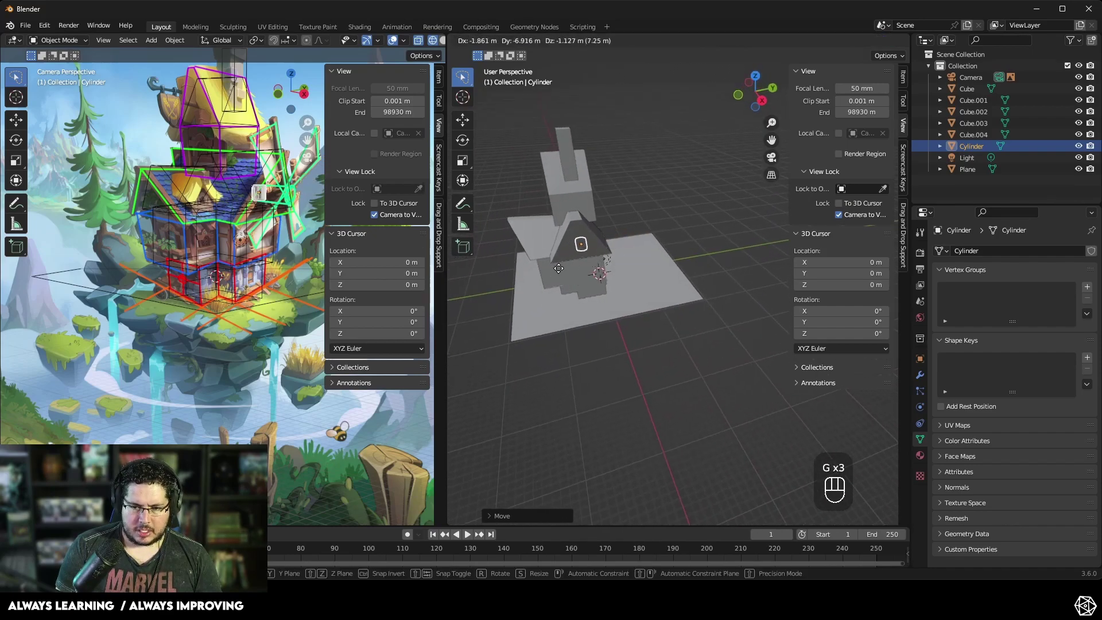
{"action": "left_click", "coordinate": [557, 268]}
{"action": "middle_click_drag", "start_coordinate": [606, 247], "coordinate": [658, 225]}
{"action": "key", "text": "g"}
{"action": "left_click", "coordinate": [692, 223]}
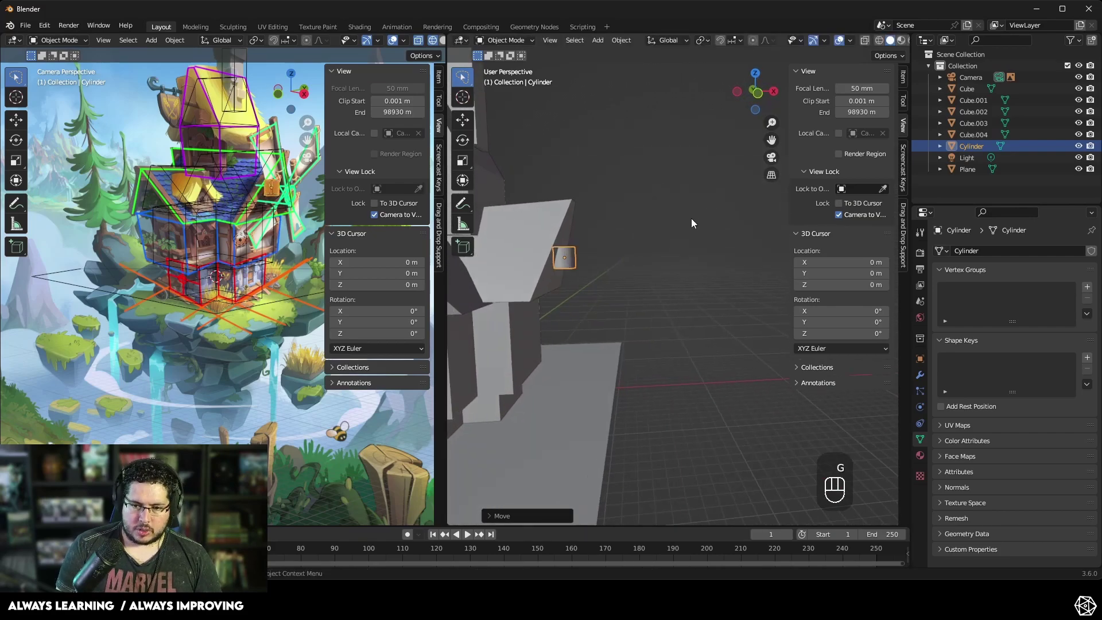
{"action": "key", "text": "r"}
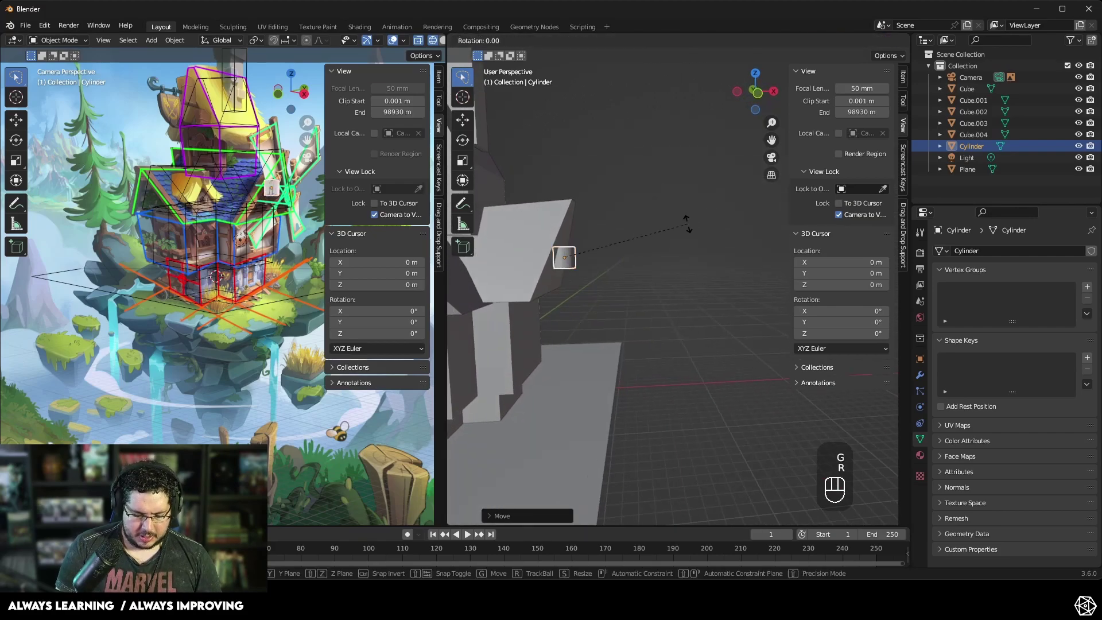
{"action": "key", "text": "y"}
{"action": "key", "text": "ctrl"}
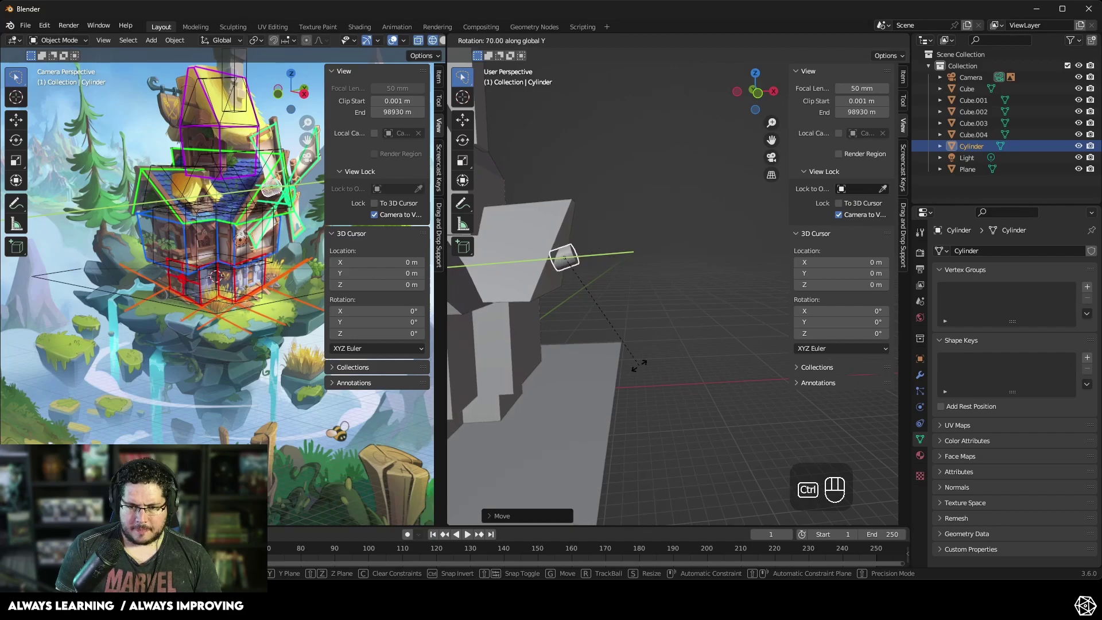
{"action": "left_click", "coordinate": [596, 366]}
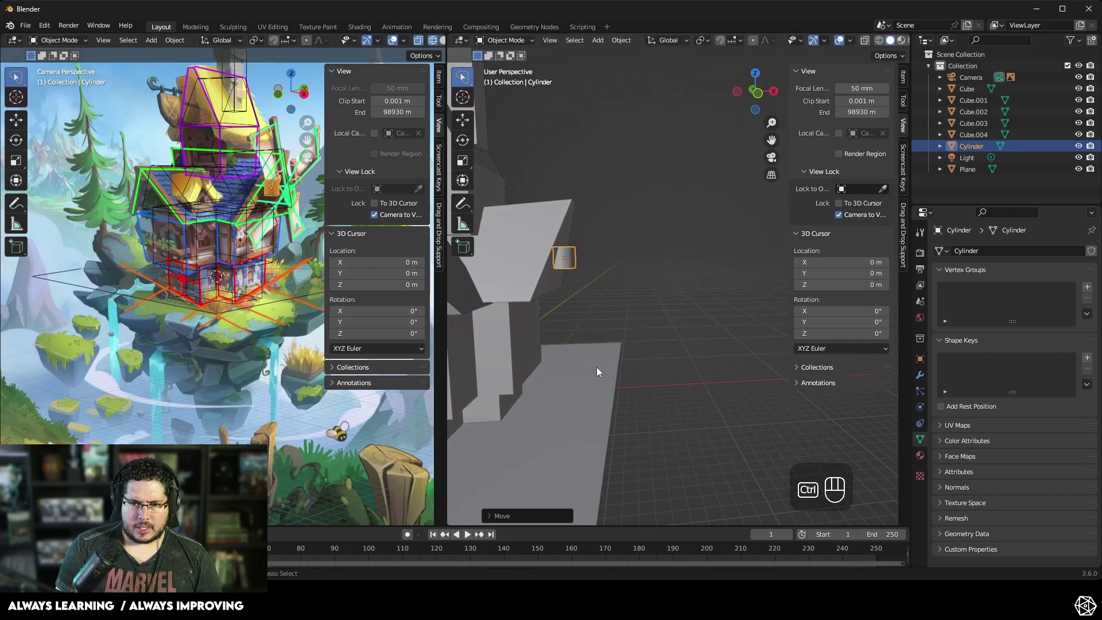
{"action": "left_click", "coordinate": [638, 290]}
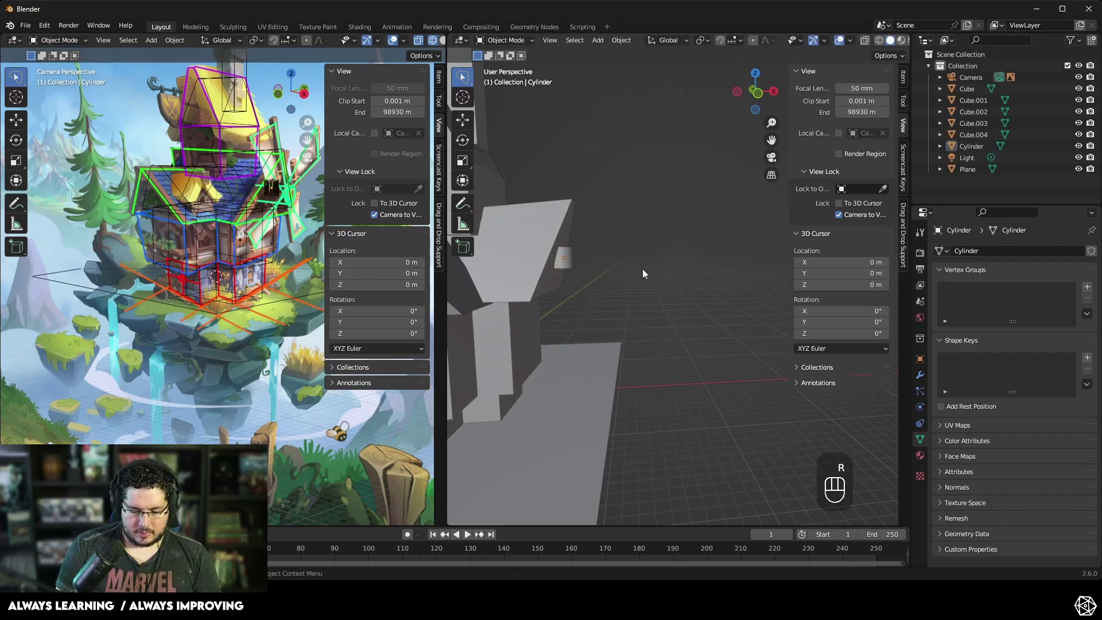
Step: Rotate the cylinder 90° about the Y axis with snapping so it lies horizontally
{"action": "left_click", "coordinate": [571, 253]}
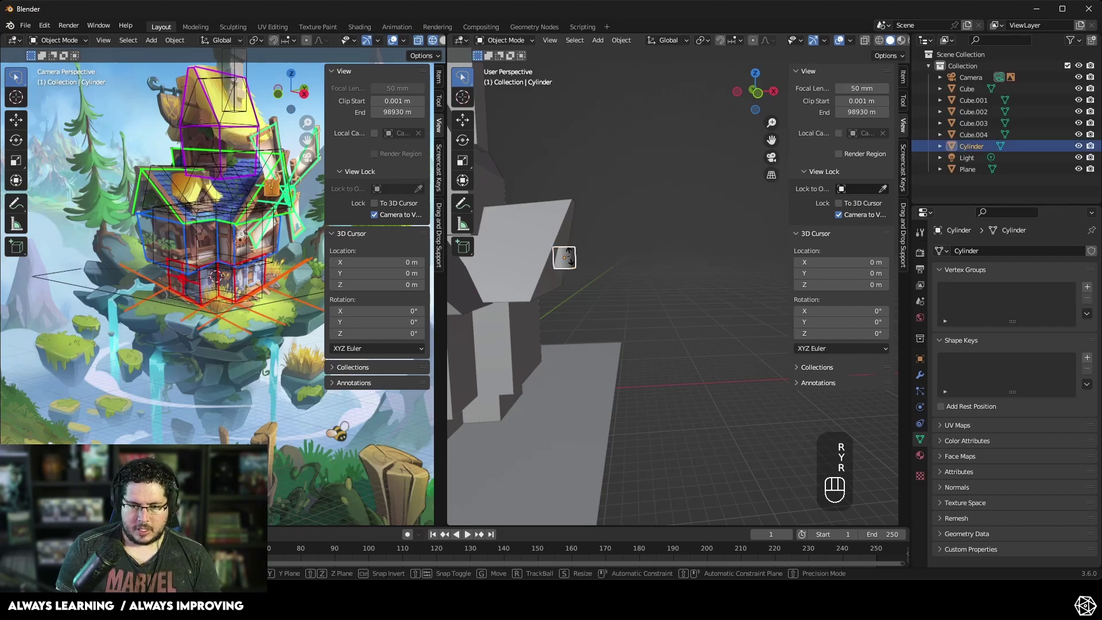
{"action": "key", "text": "r"}
{"action": "key", "text": "y"}
{"action": "key", "text": "ctrl"}
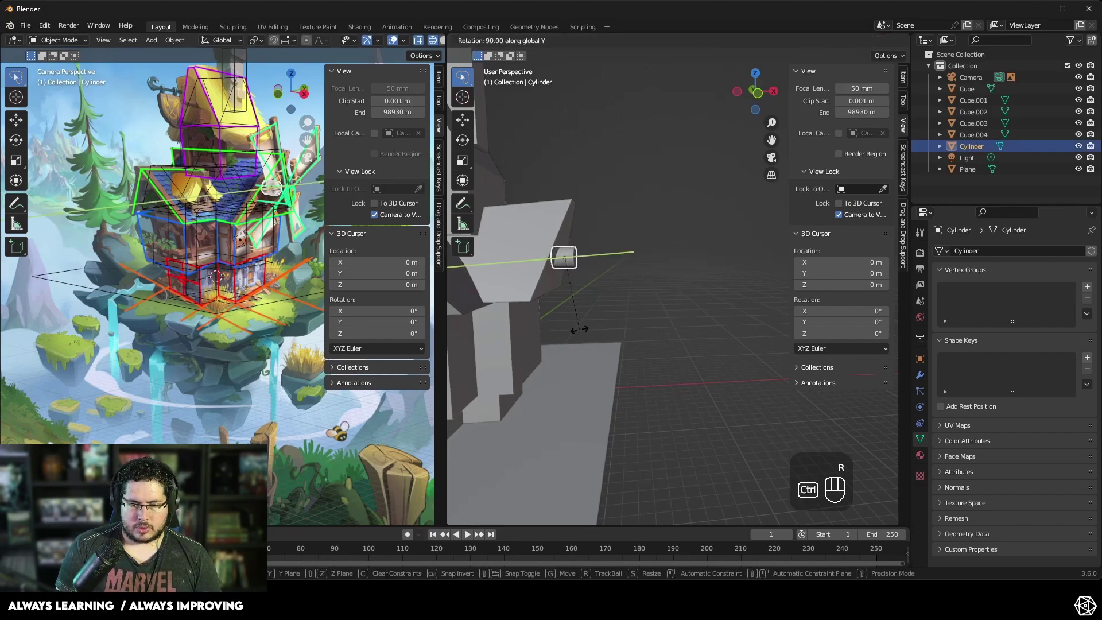
{"action": "left_click", "coordinate": [578, 332]}
{"action": "middle_click_drag", "start_coordinate": [604, 293], "coordinate": [592, 306]}
{"action": "key", "text": "s"}
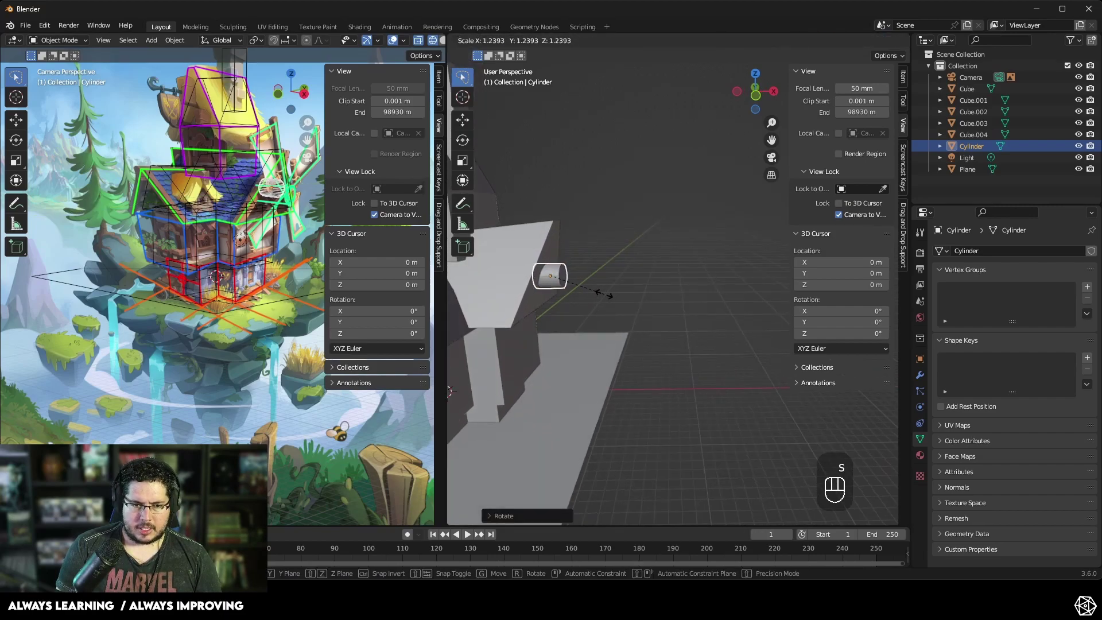
{"action": "left_click", "coordinate": [610, 296]}
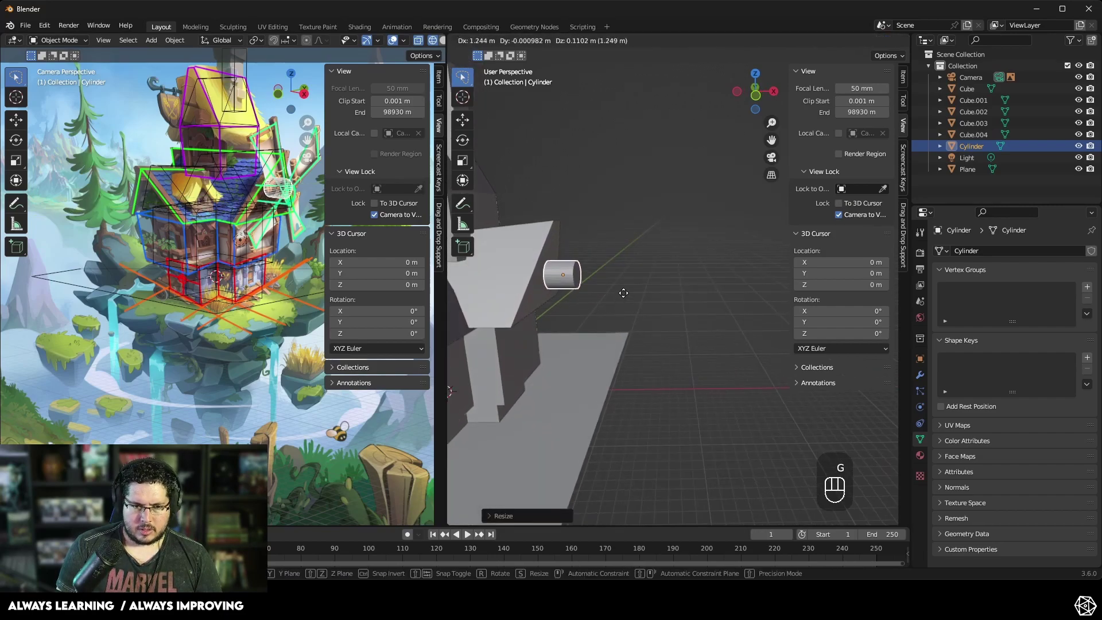
{"action": "right_click", "coordinate": [618, 298]}
{"action": "key", "text": "ctrl+z"}
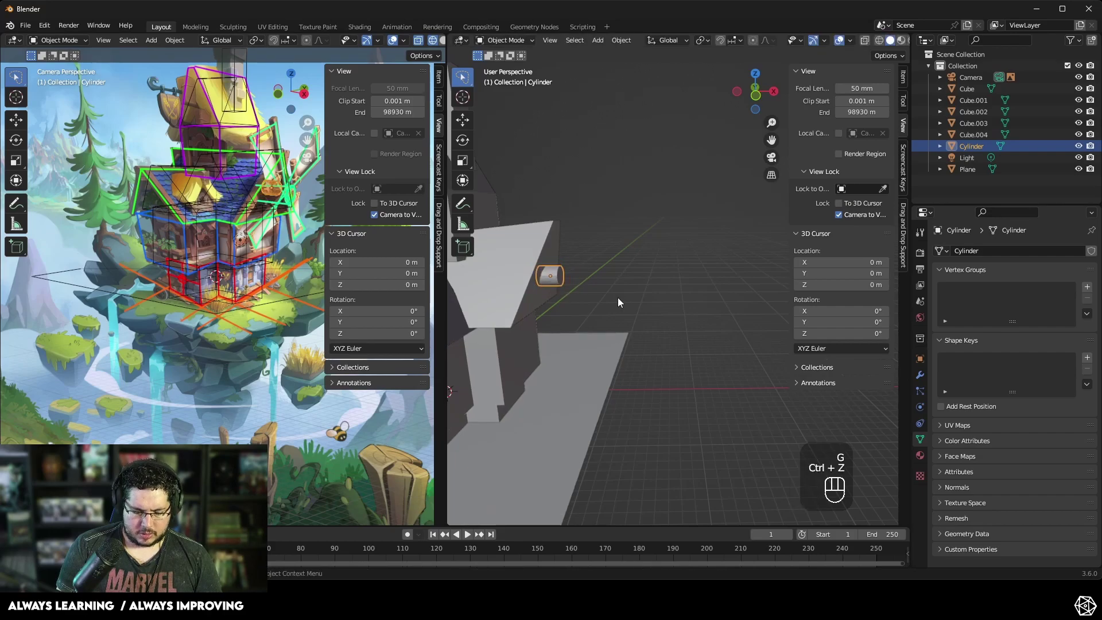
Step: Stretch the windmill axle cylinder along X and deselect it
{"action": "key", "text": "s"}
{"action": "key", "text": "x"}
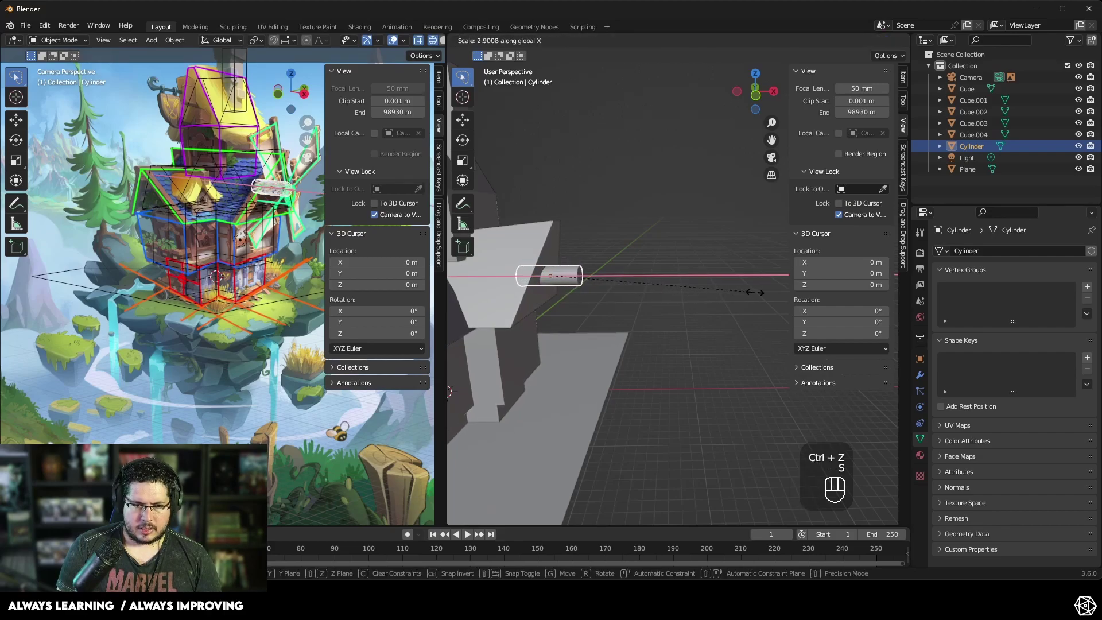
{"action": "left_click", "coordinate": [755, 297]}
{"action": "mouse_move", "coordinate": [674, 279]}
{"action": "middle_mouse_down"}
{"action": "mouse_move", "coordinate": [704, 274]}
{"action": "mouse_move", "coordinate": [670, 275]}
{"action": "middle_mouse_up"}
{"action": "left_click", "coordinate": [671, 279]}
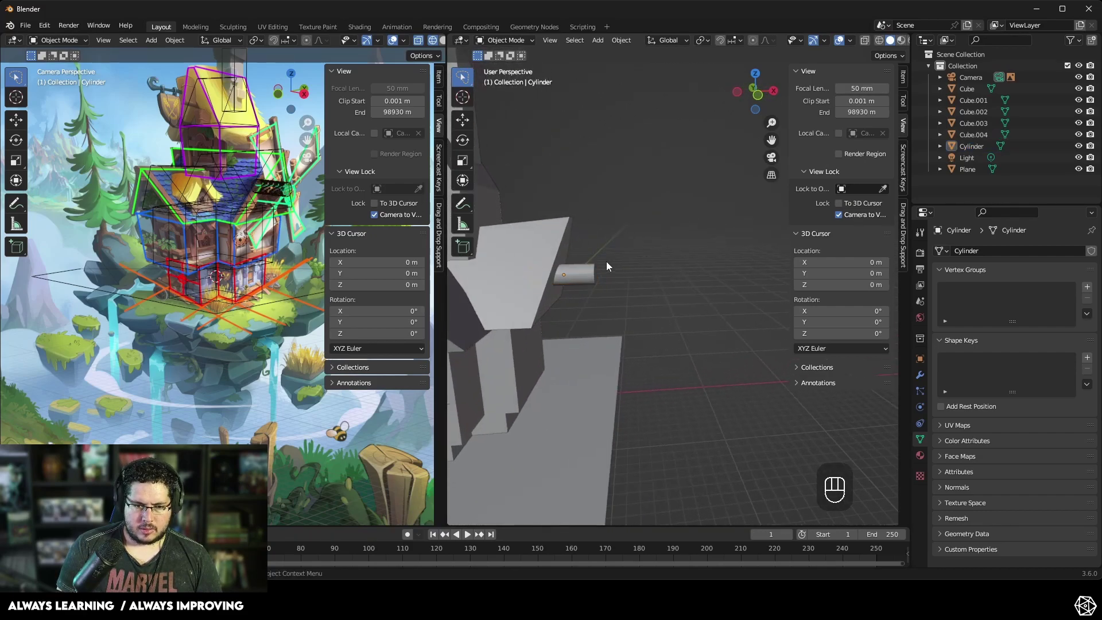
Step: Lower the axle cylinder along Z so it sits at the blade centre in the artwork, and deselect it
{"action": "left_click", "coordinate": [594, 268]}
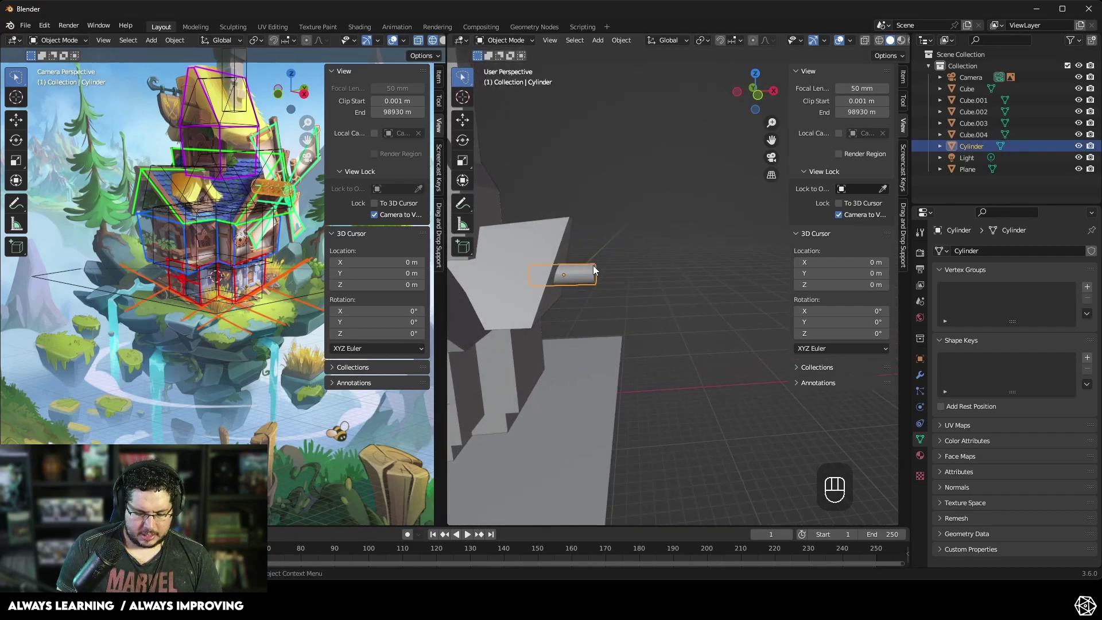
{"action": "key", "text": "g"}
{"action": "key", "text": "y"}
{"action": "key", "text": "z"}
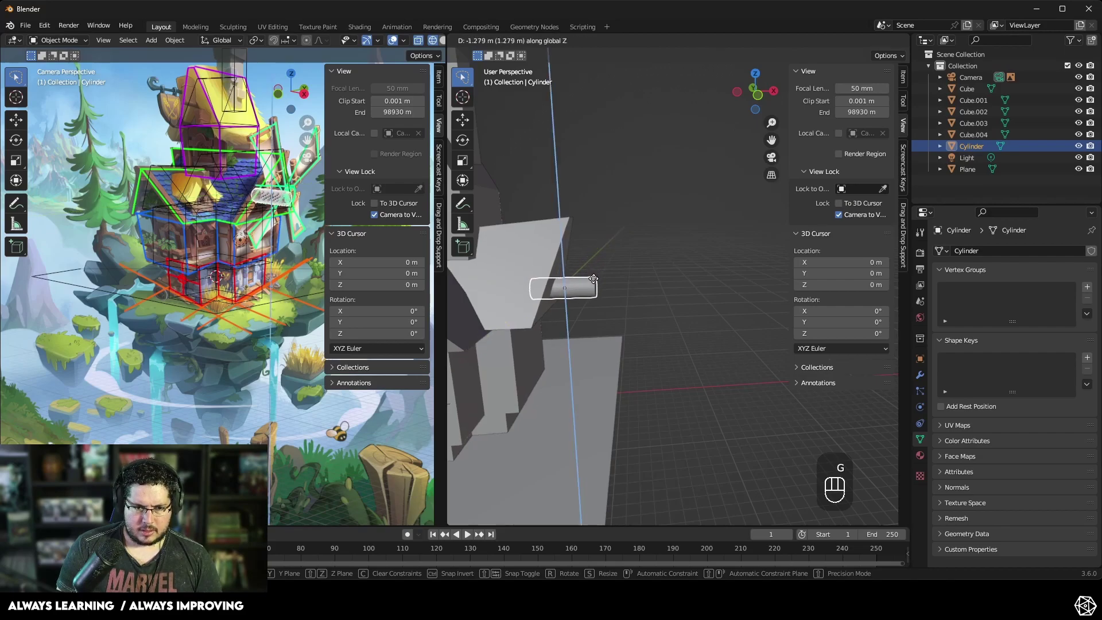
{"action": "left_click", "coordinate": [632, 267]}
{"action": "left_click", "coordinate": [632, 263]}
{"action": "middle_click_drag", "start_coordinate": [631, 263], "coordinate": [504, 267]}
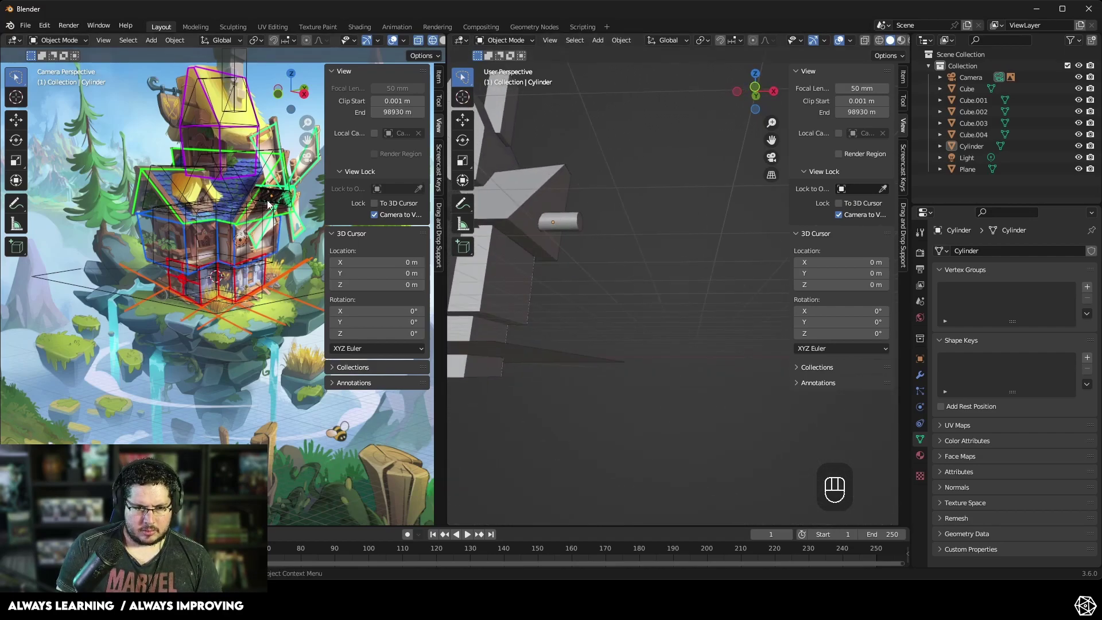
{"action": "middle_click_drag", "start_coordinate": [542, 199], "coordinate": [648, 271]}
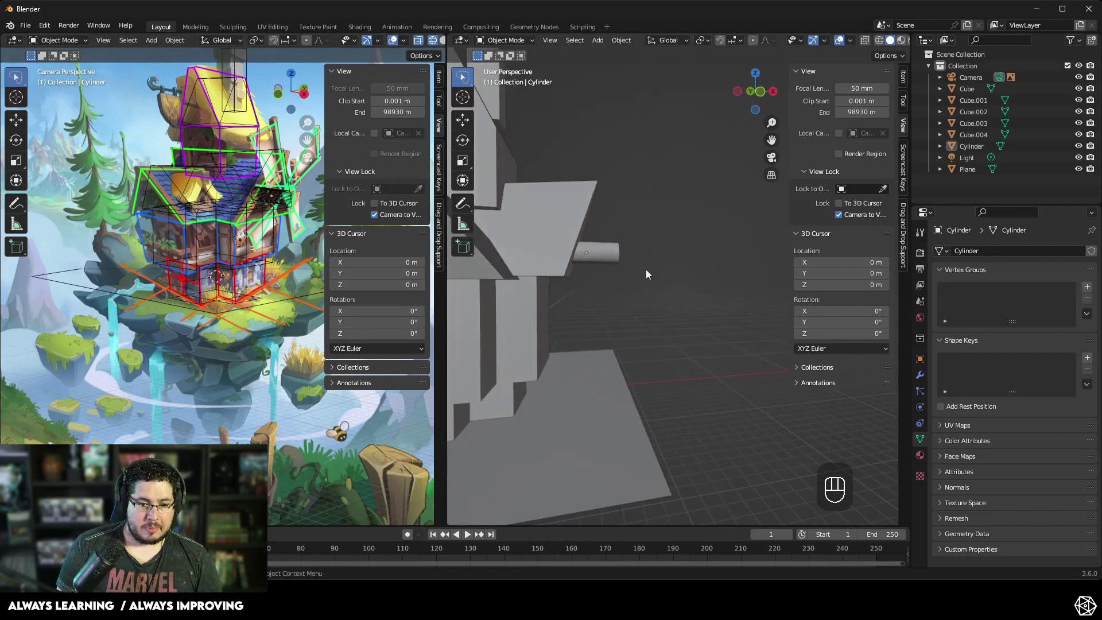
Step: Add a cube mesh for the first windmill blade
{"action": "scroll", "coordinate": [646, 270], "scroll_direction": "down", "scroll_amount": 5}
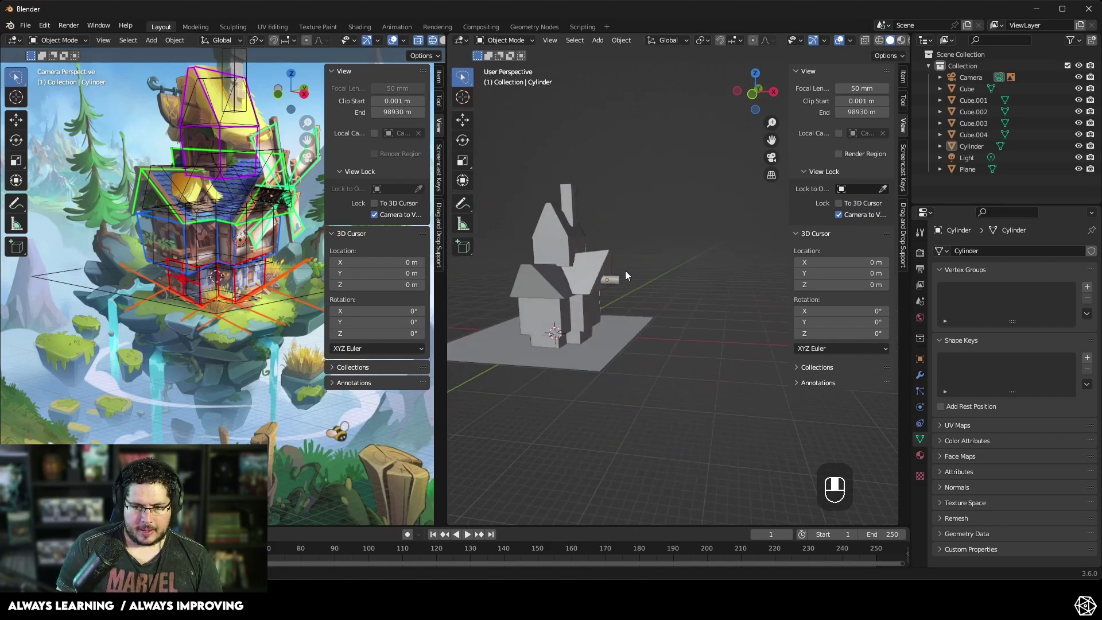
{"action": "key", "text": "shift+a"}
{"action": "mouse_move", "coordinate": [620, 268]}
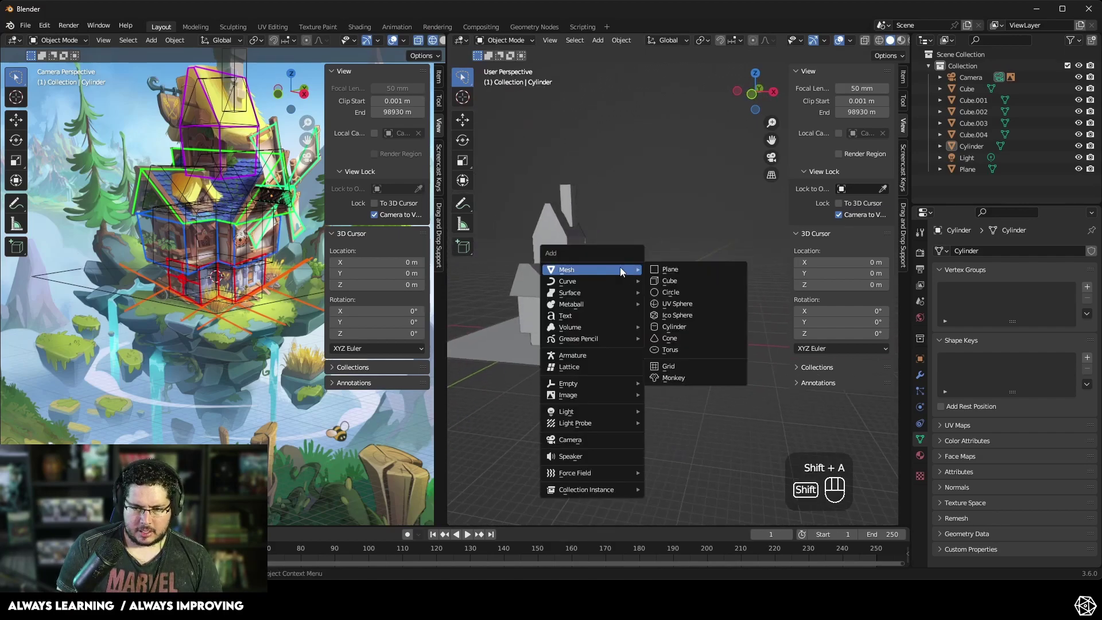
{"action": "left_click", "coordinate": [671, 281]}
Step: Move the cube to the outer end of the windmill axle
{"action": "scroll", "coordinate": [611, 338], "scroll_direction": "up", "scroll_amount": 4}
{"action": "key", "text": "g"}
{"action": "left_click", "coordinate": [734, 235]}
{"action": "middle_click_drag", "start_coordinate": [734, 235], "coordinate": [663, 273]}
{"action": "scroll", "coordinate": [600, 297], "scroll_direction": "down", "scroll_amount": 4}
{"action": "key", "text": "g"}
{"action": "left_click", "coordinate": [566, 279]}
{"action": "scroll", "coordinate": [713, 246], "scroll_direction": "up", "scroll_amount": 4}
{"action": "key", "text": "g"}
{"action": "left_click", "coordinate": [686, 279]}
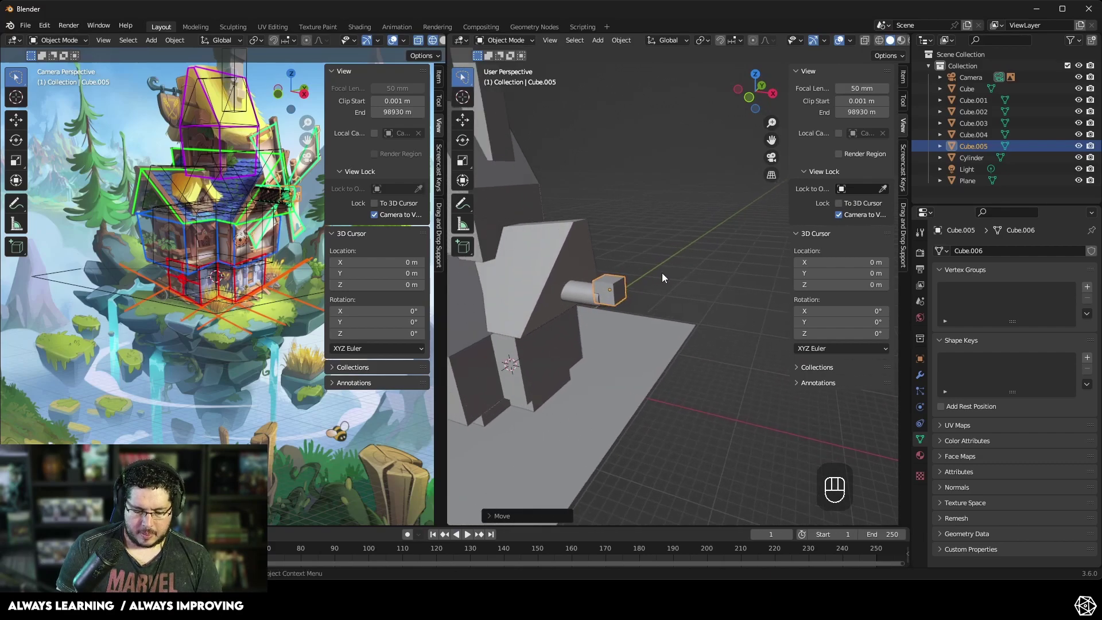
Step: Enlarge the cube, then flatten it along X and narrow it along Y into a tall, thin blade
{"action": "key", "text": "s"}
{"action": "left_click", "coordinate": [883, 296]}
{"action": "key", "text": "s"}
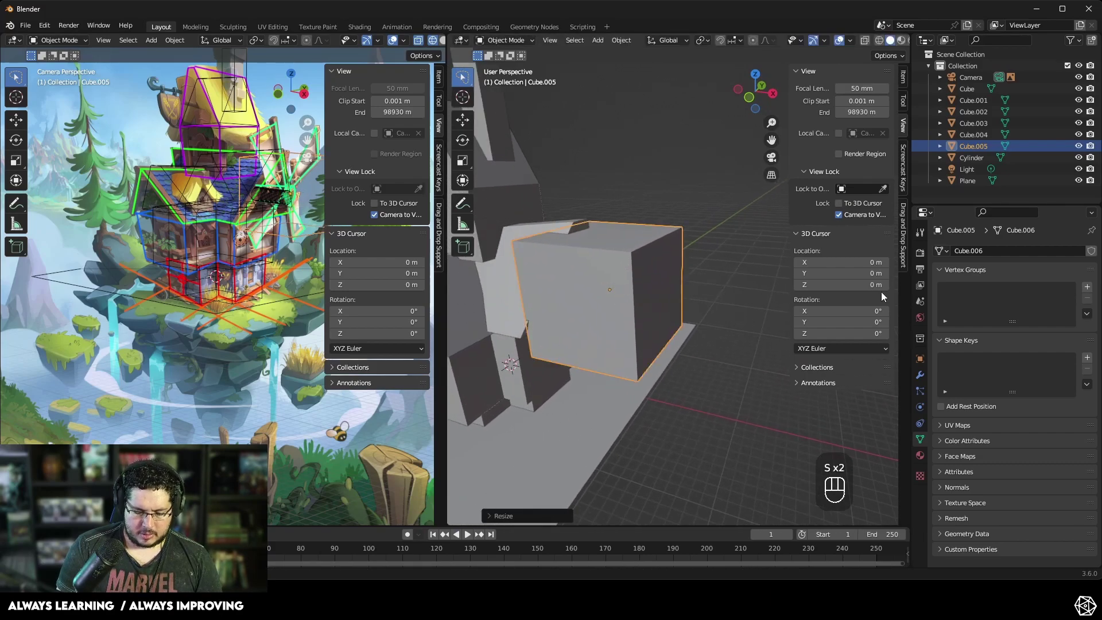
{"action": "key", "text": "x"}
{"action": "key", "text": "s"}
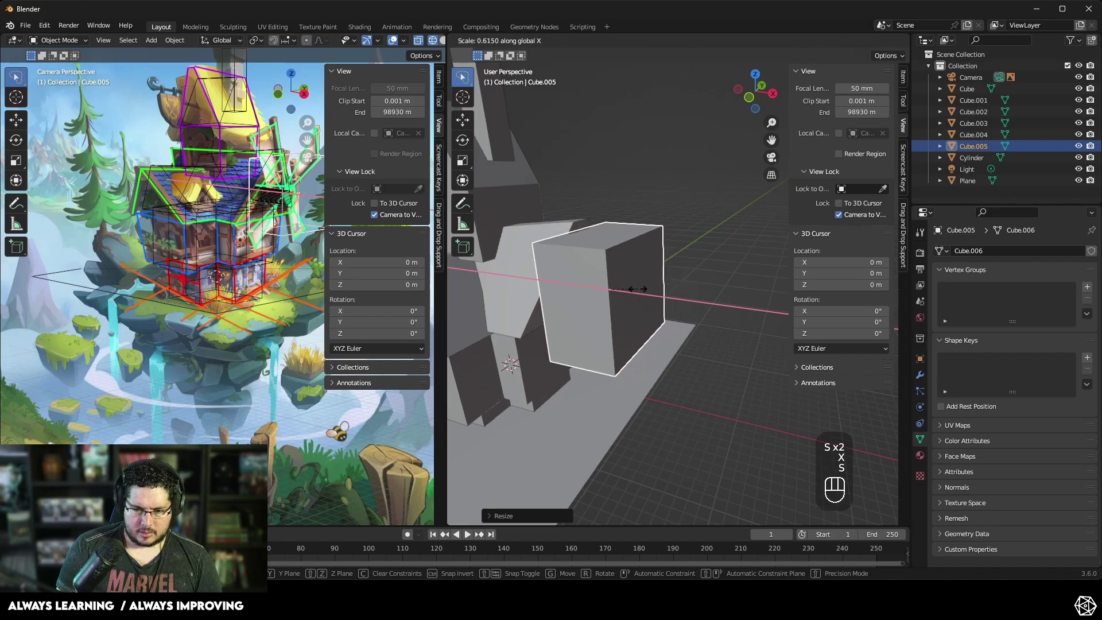
{"action": "key", "text": "x"}
{"action": "left_click", "coordinate": [612, 293]}
{"action": "key", "text": "s"}
{"action": "key", "text": "y"}
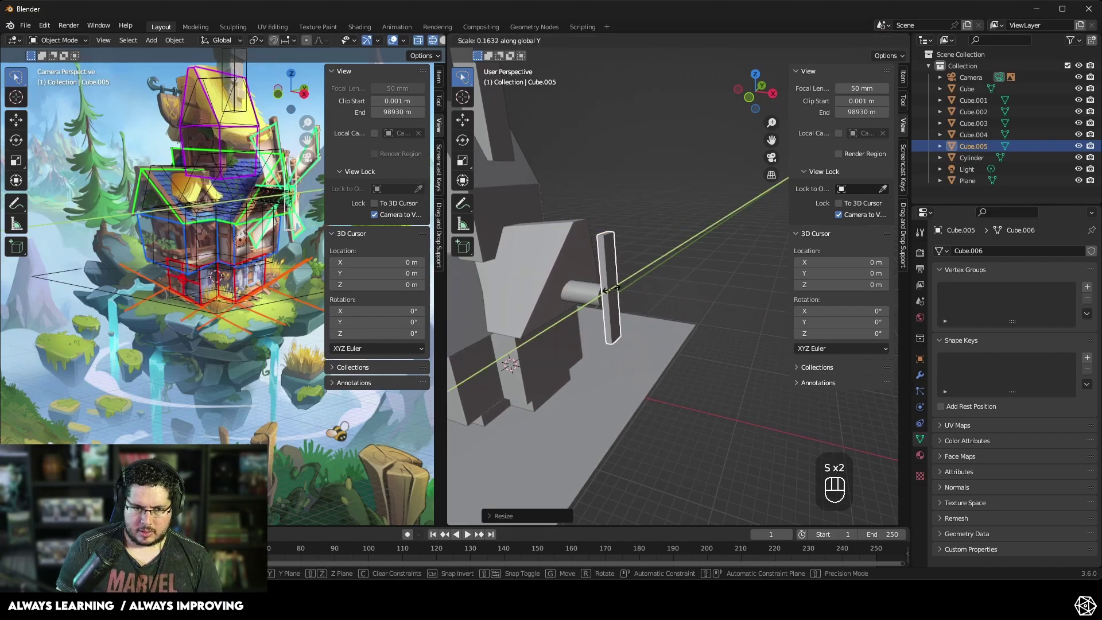
{"action": "left_click", "coordinate": [615, 290]}
Step: Raise the blade above the axle in the right orthographic view and tilt it so its lower end meets the hub
{"action": "middle_click_drag", "start_coordinate": [614, 289], "coordinate": [581, 241]}
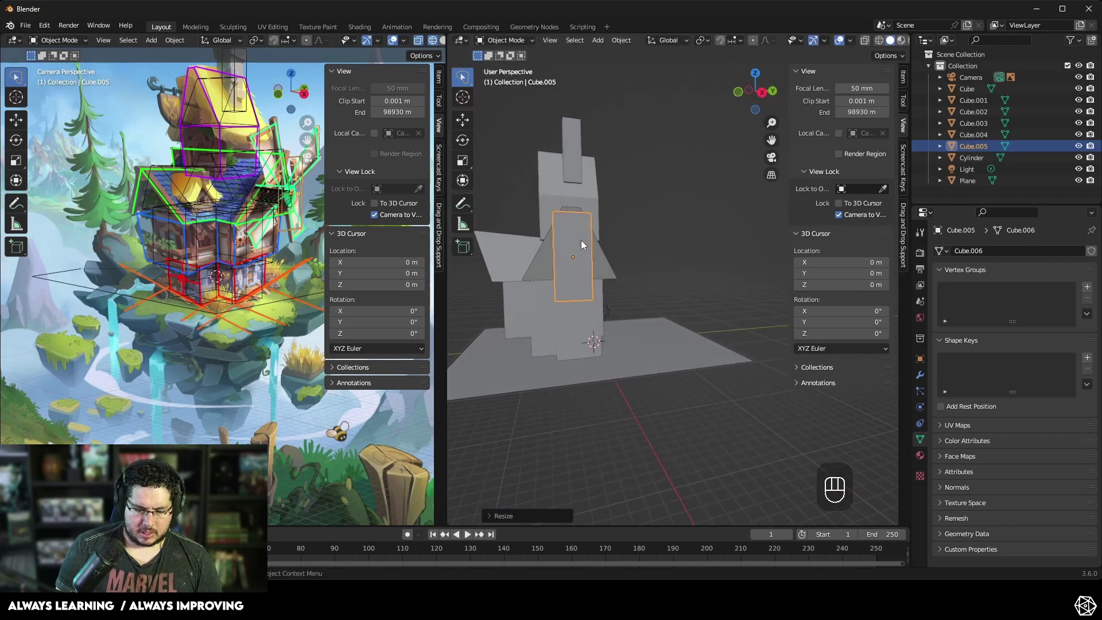
{"action": "left_click", "coordinate": [762, 92]}
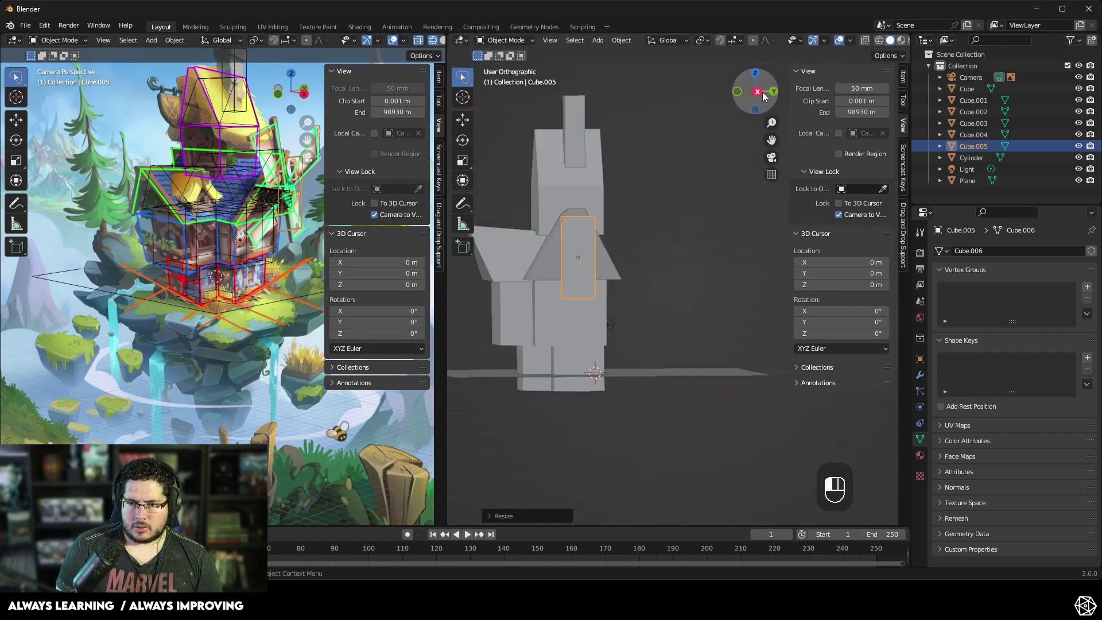
{"action": "key", "text": "g"}
{"action": "left_click", "coordinate": [587, 213]}
{"action": "key", "text": "r"}
{"action": "left_click", "coordinate": [608, 176]}
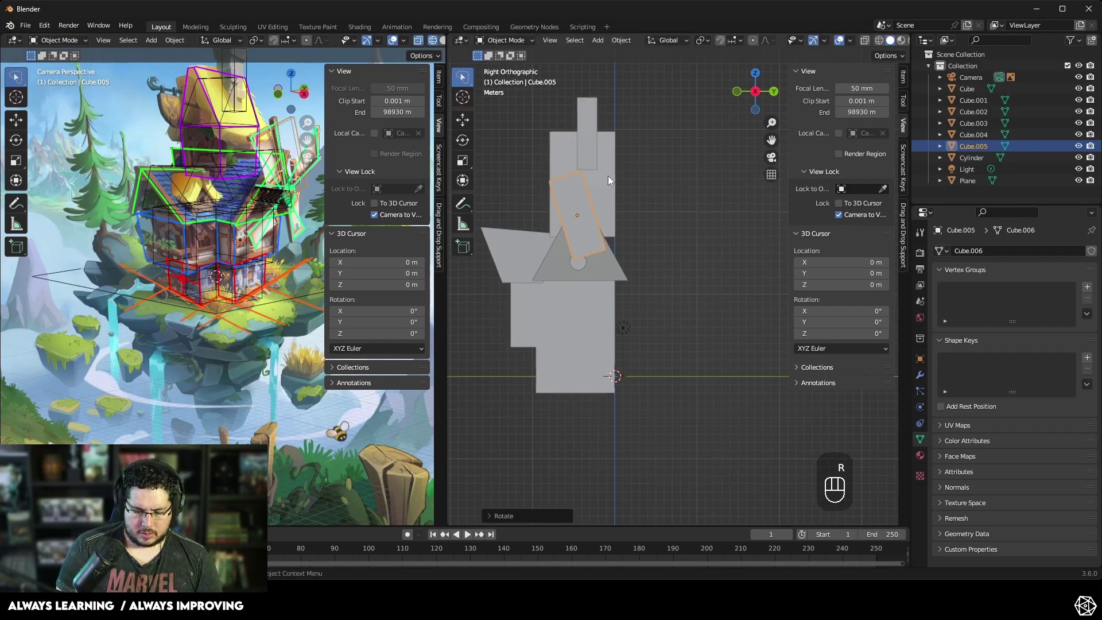
{"action": "key", "text": "g"}
{"action": "key", "text": "g"}
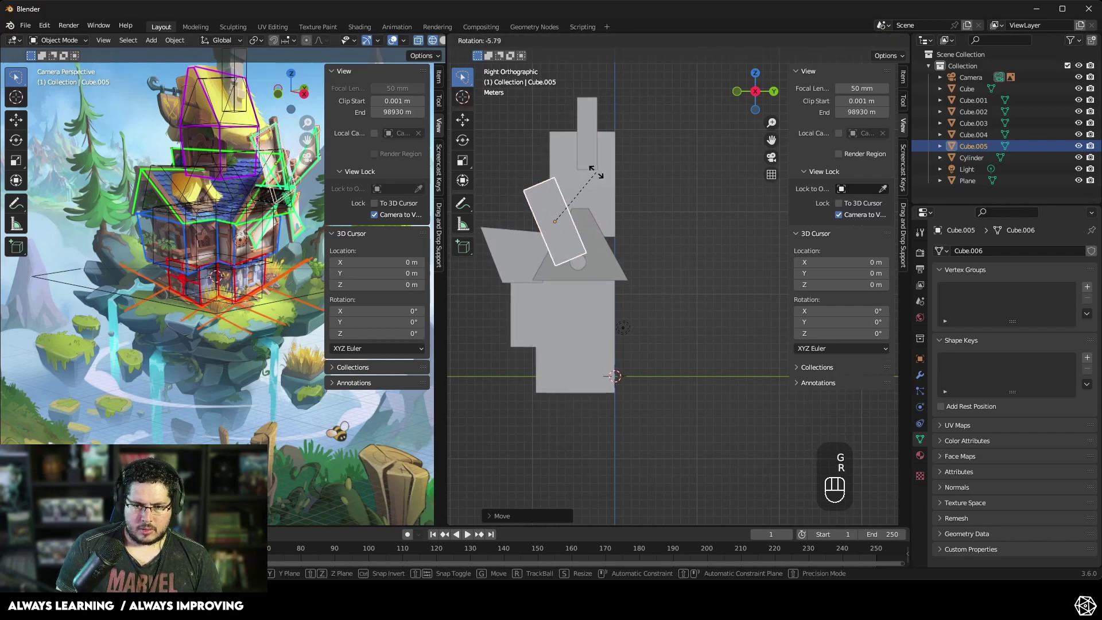
{"action": "left_click", "coordinate": [601, 175]}
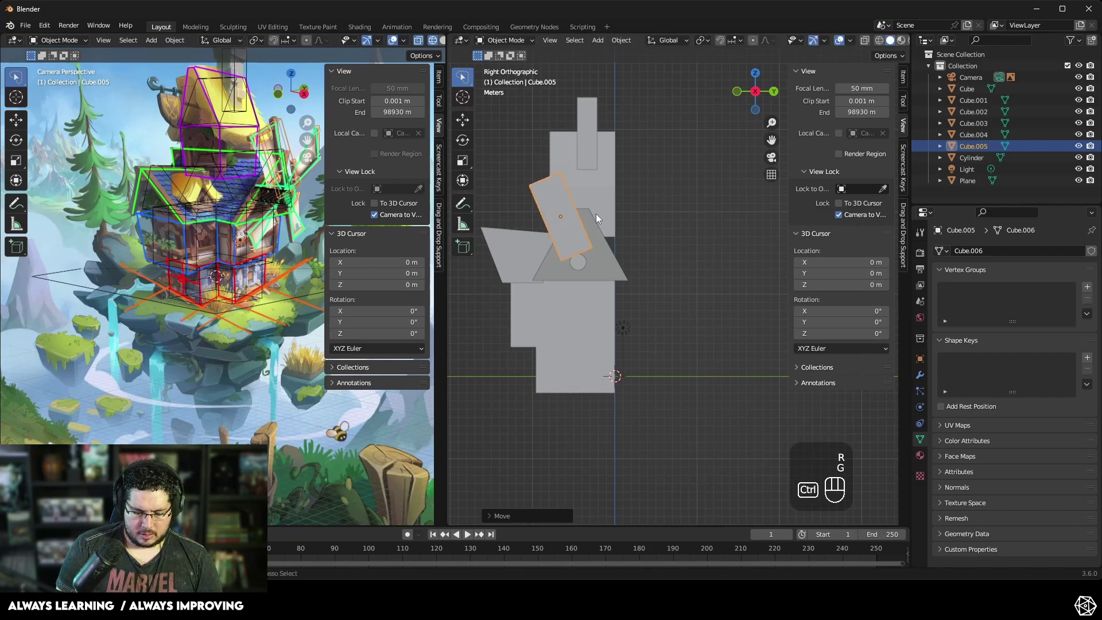
Step: Duplicate the blade and place the copy below the hub, in line with the upper blade
{"action": "key", "text": "ctrl+d"}
{"action": "key", "text": "shift+d"}
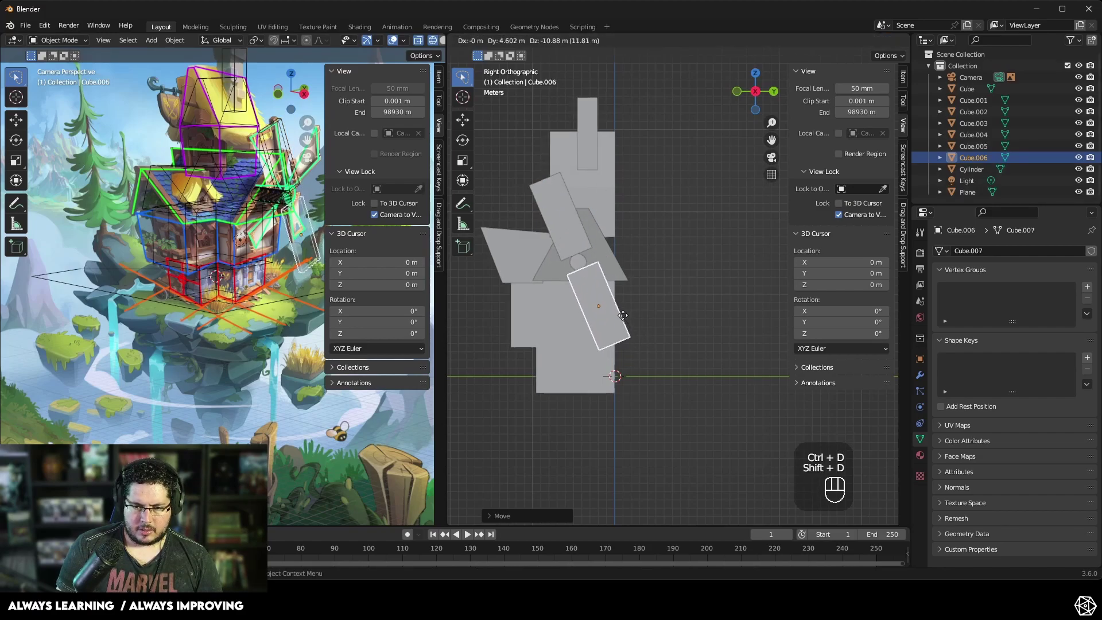
{"action": "left_click", "coordinate": [624, 315]}
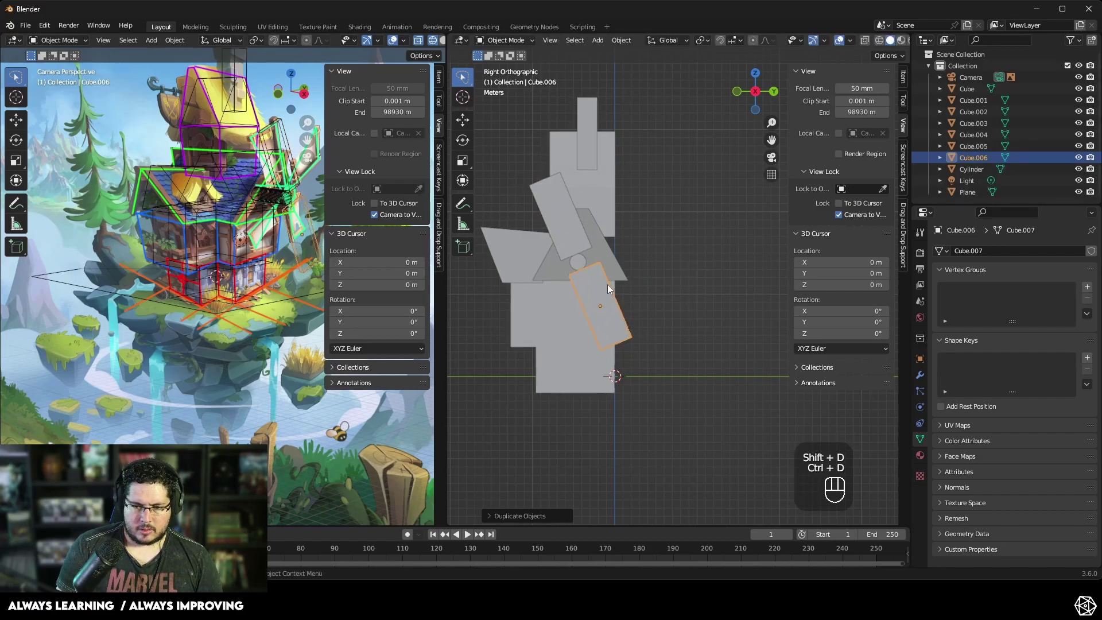
Step: Duplicate the blade, rotate the copy perpendicular beside the hub, and duplicate that one onto the hub's opposite side
{"action": "key", "text": "shift+d"}
{"action": "key", "text": "r"}
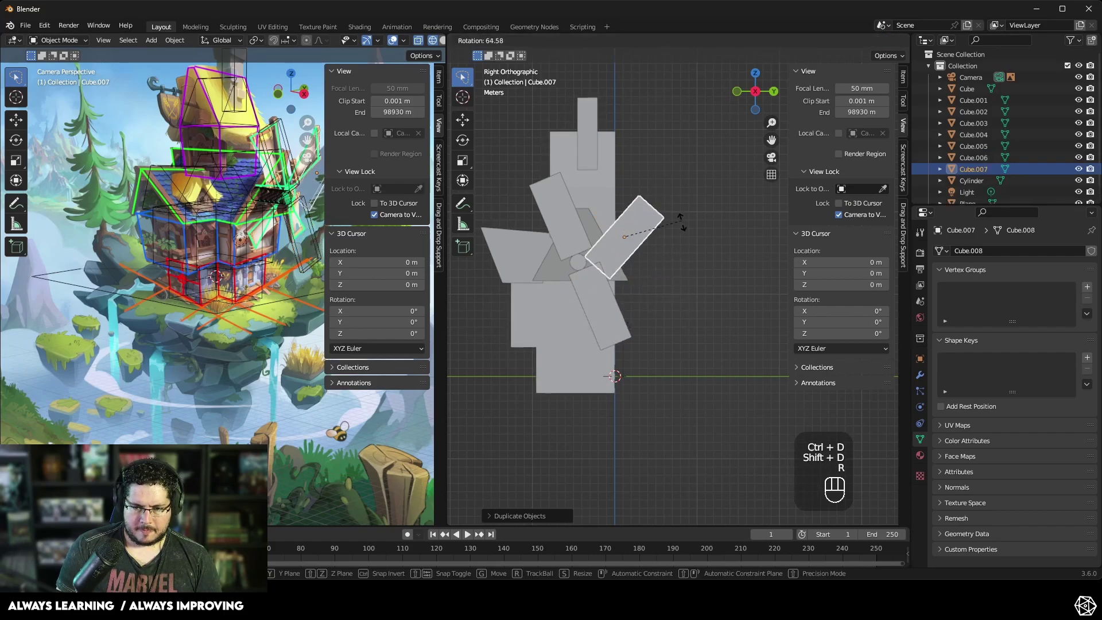
{"action": "left_click", "coordinate": [675, 246]}
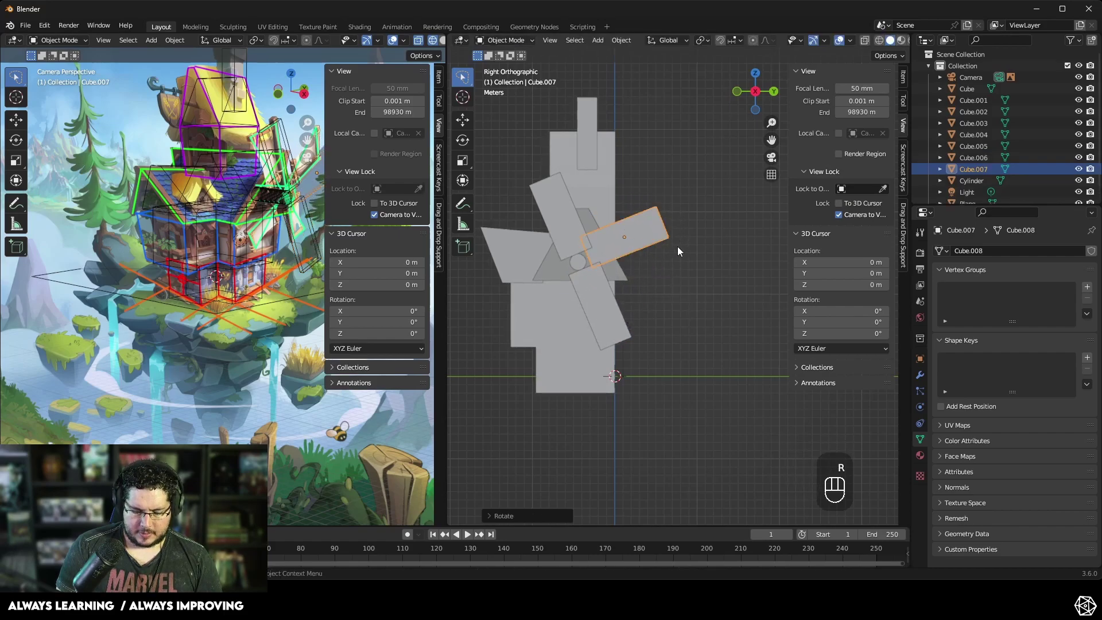
{"action": "key", "text": "g"}
{"action": "left_click", "coordinate": [688, 246]}
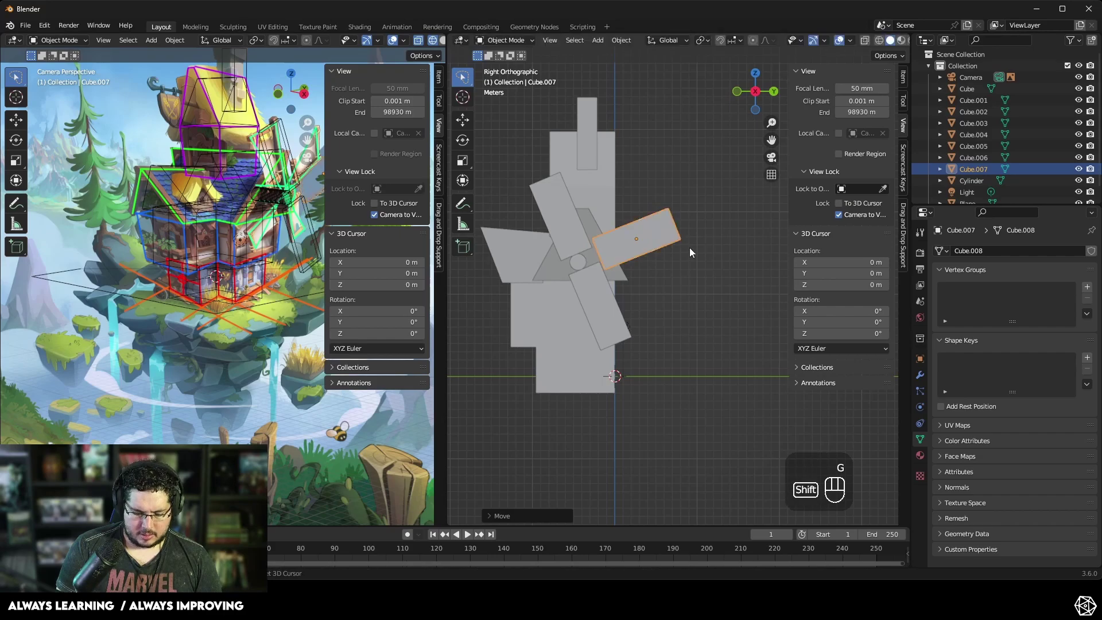
{"action": "key", "text": "shift+d"}
{"action": "left_click", "coordinate": [573, 281]}
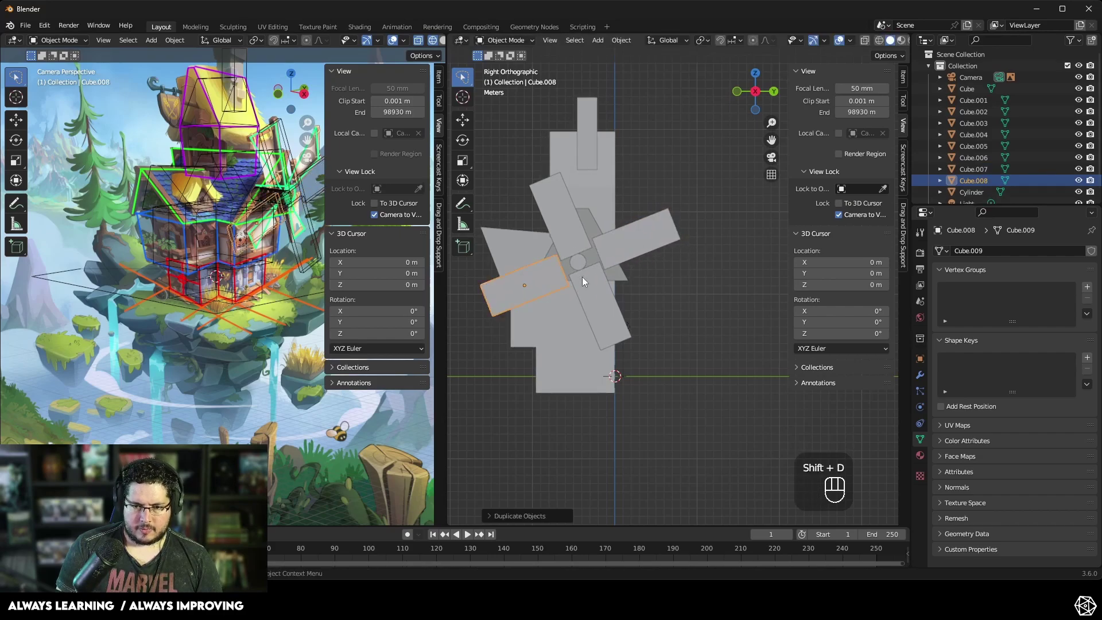
Step: Shift the upper and lower blades outward to even the gaps around the hub, and deselect
{"action": "left_click", "coordinate": [584, 248]}
{"action": "key", "text": "shift+f"}
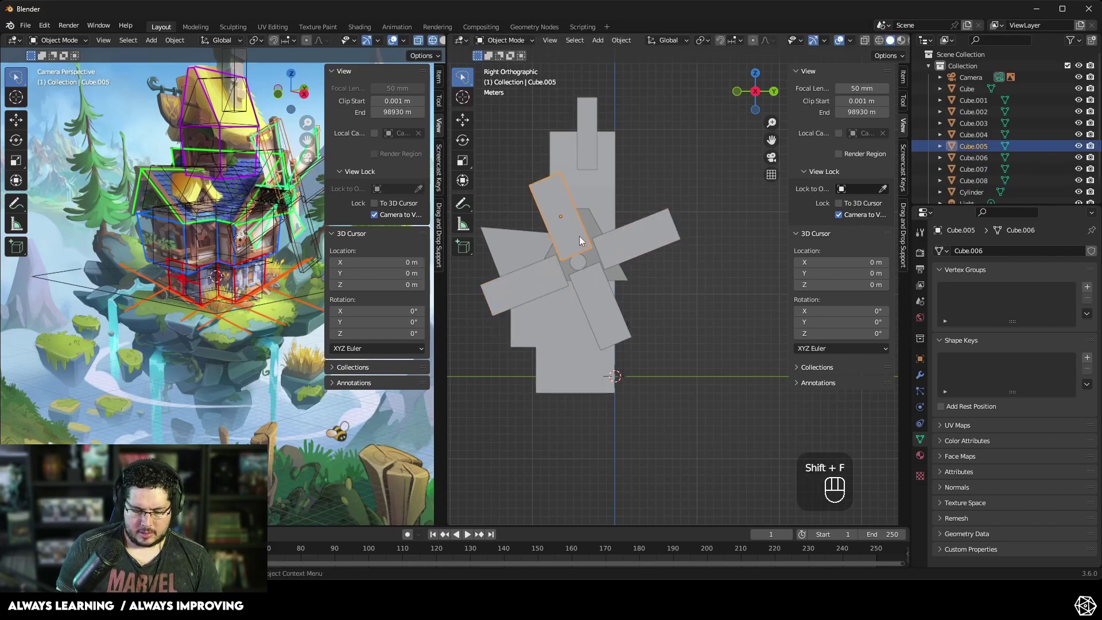
{"action": "key", "text": "g"}
{"action": "left_click", "coordinate": [577, 232]}
{"action": "left_click", "coordinate": [592, 281]}
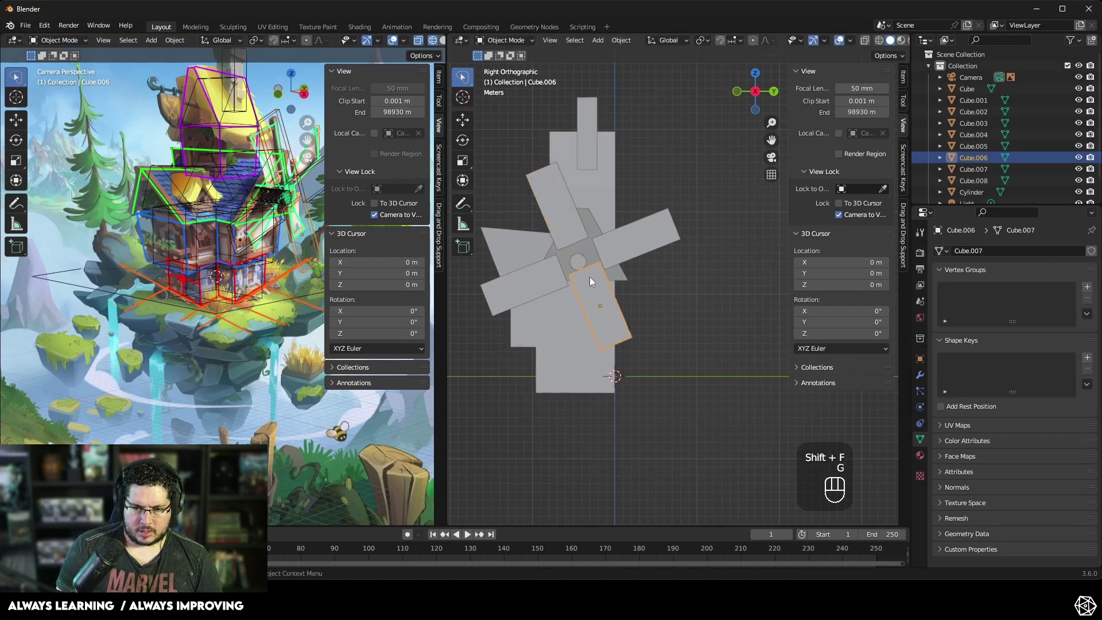
{"action": "key", "text": "g"}
{"action": "left_click", "coordinate": [593, 290]}
{"action": "left_click", "coordinate": [657, 294]}
{"action": "middle_click_drag", "start_coordinate": [652, 294], "coordinate": [701, 333]}
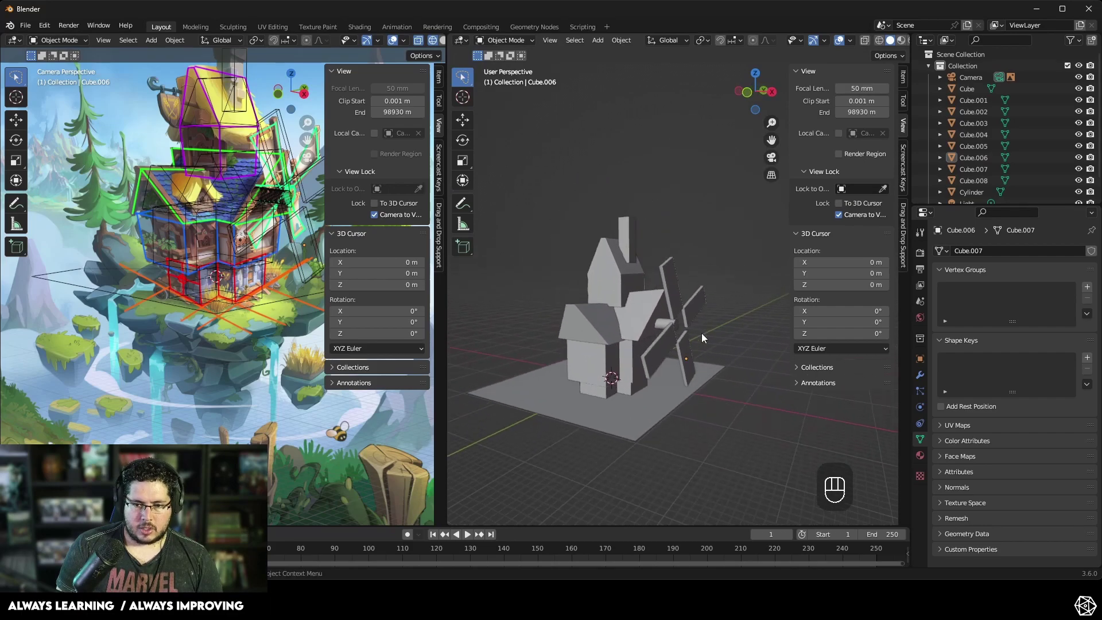
{"action": "scroll", "coordinate": [701, 333], "scroll_direction": "up", "scroll_amount": 2}
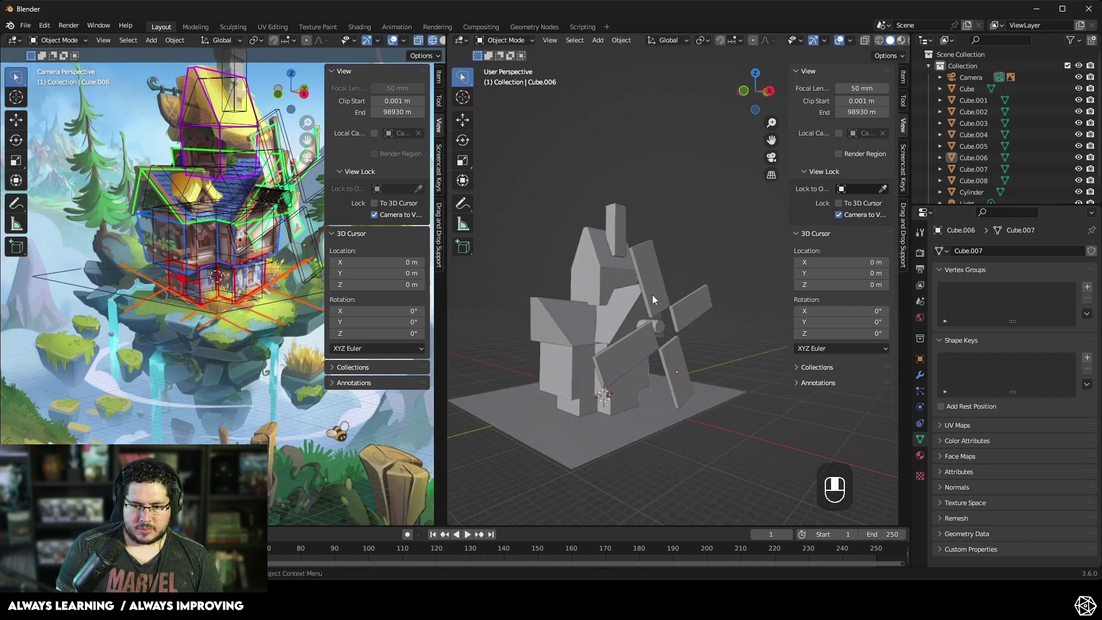
Step: Join the two 3D viewports so the perspective view of the blockout replaces the camera view
{"action": "right_click", "coordinate": [446, 221]}
{"action": "left_click", "coordinate": [390, 245]}
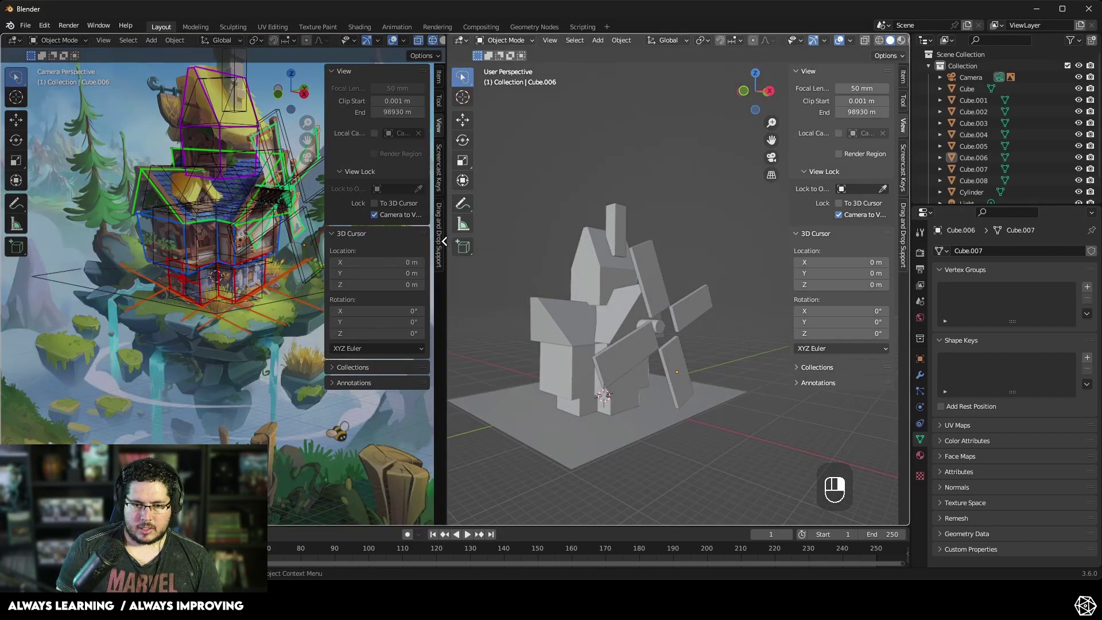
{"action": "left_click", "coordinate": [360, 240]}
{"action": "scroll", "coordinate": [495, 267], "scroll_direction": "down", "scroll_amount": 3}
{"action": "middle_click_drag", "start_coordinate": [495, 267], "coordinate": [628, 281]}
{"action": "scroll", "coordinate": [583, 298], "scroll_direction": "up", "scroll_amount": 2}
{"action": "scroll", "coordinate": [584, 297], "scroll_direction": "up", "scroll_amount": 2}
{"action": "scroll", "coordinate": [614, 285], "scroll_direction": "up", "scroll_amount": 1}
{"action": "scroll", "coordinate": [628, 281], "scroll_direction": "down", "scroll_amount": 1}
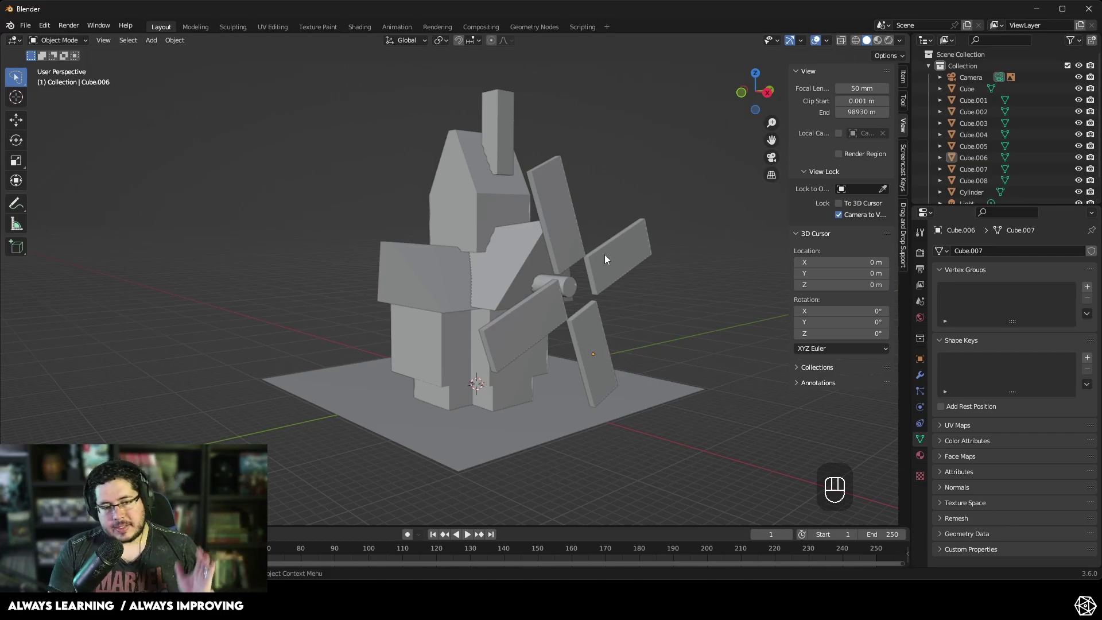